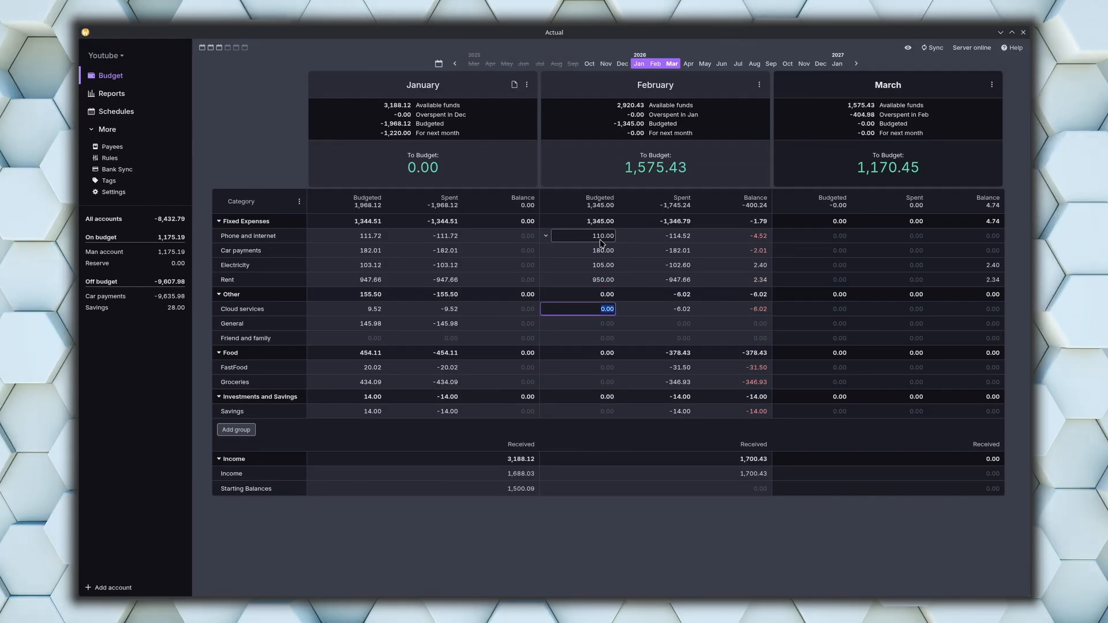
- Budget 10 for Cloud services, 30 for FastFood and 400 for Groceries in February
text(10)
key(Return)
key(Return)
key(Return)
text(30)
key(Return)
text(400)
key(Return)
- Adjust February's FastFood budget, and set Groceries to 350 and Savings to 14
click(603, 367)
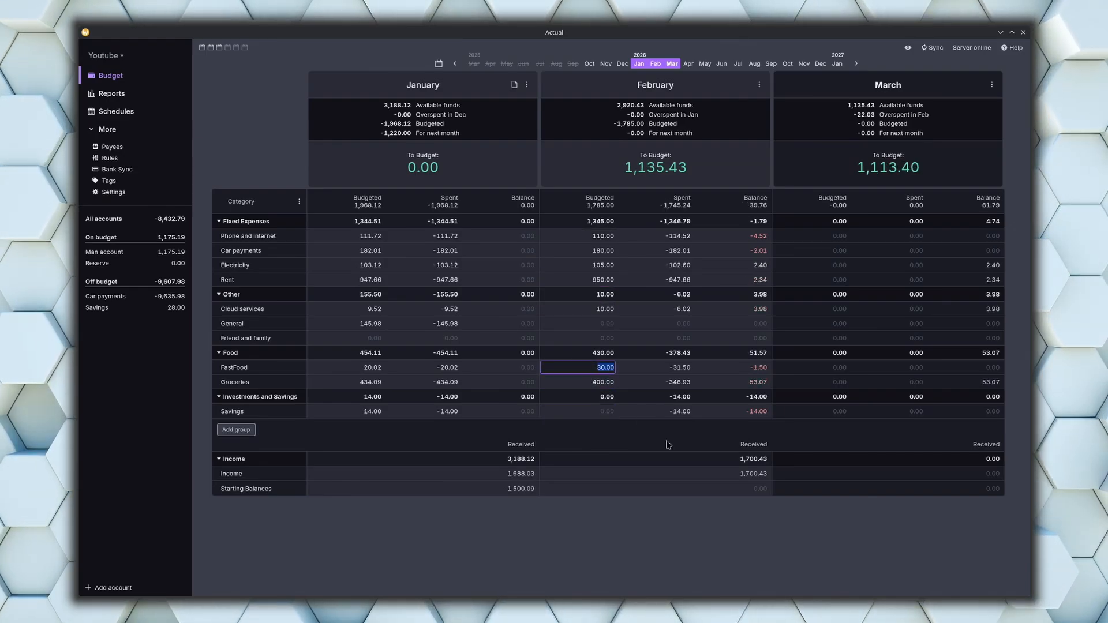
text(0)
key(Return)
click(603, 382)
text(350)
key(Return)
text(14)
key(Return)
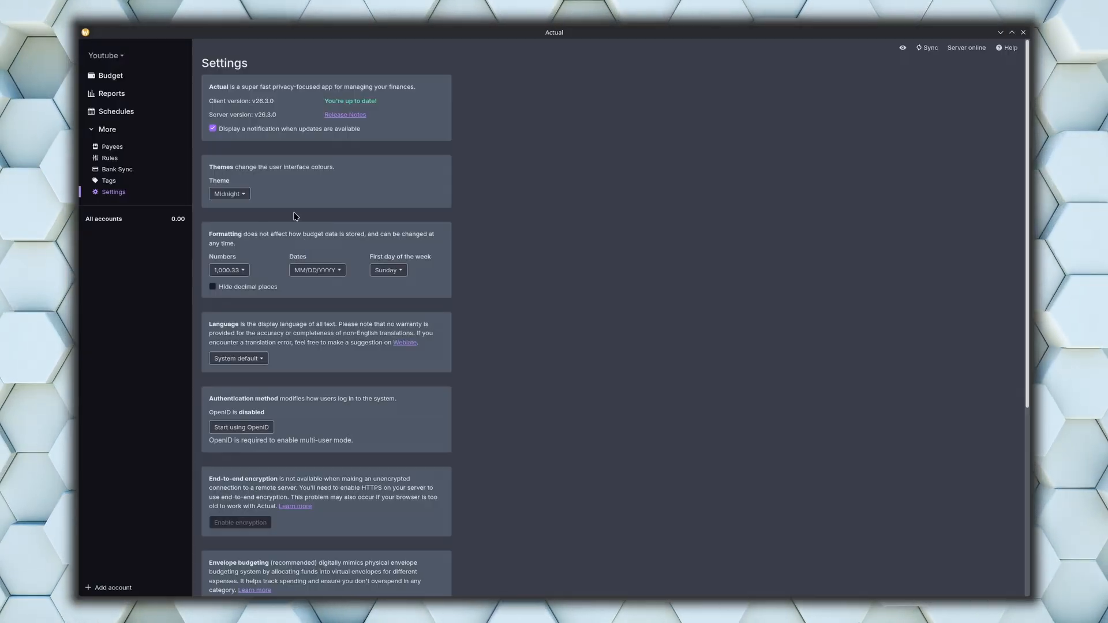
- Set the date format to DD.MM.YYYY and the first day of the week to Monday
click(303, 271)
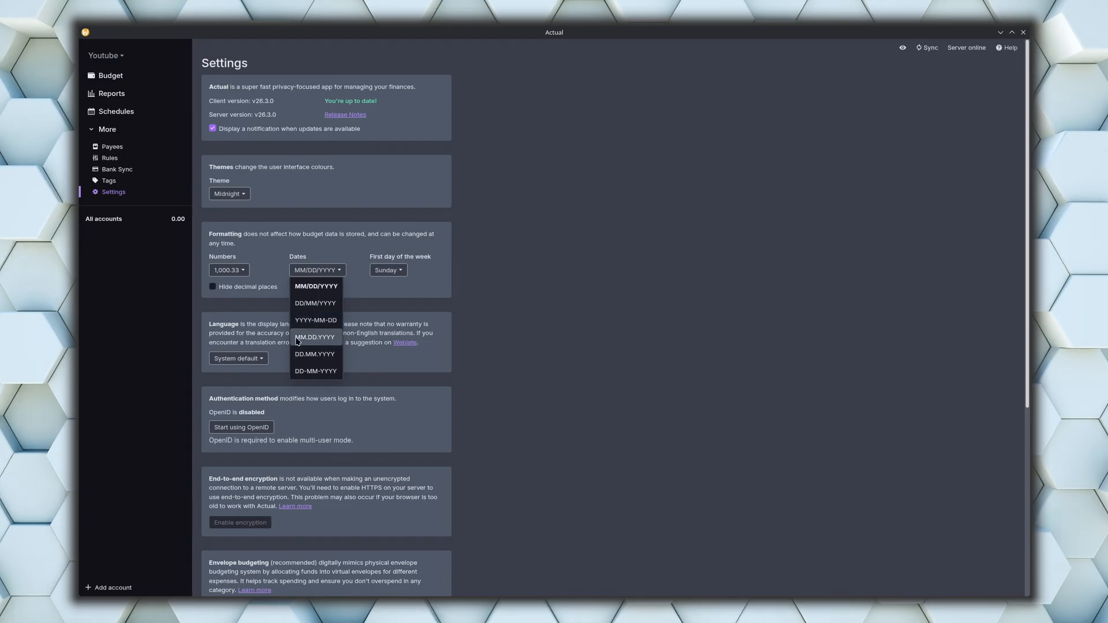
click(315, 354)
click(388, 270)
click(392, 303)
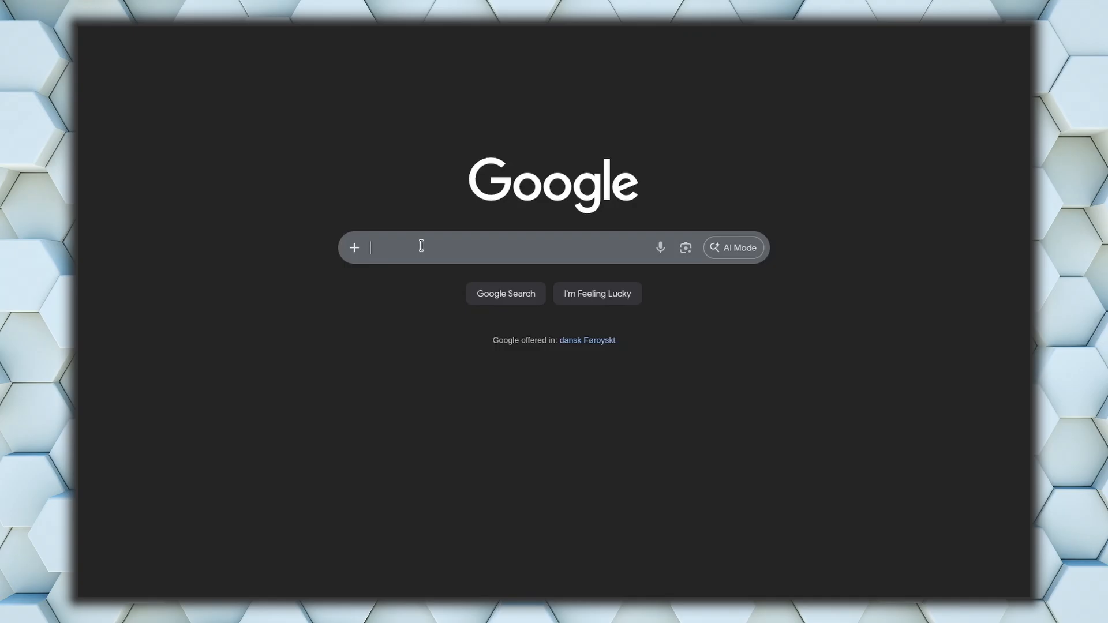
- Search Google for "how does actual budget work"
text(how does actual bud)
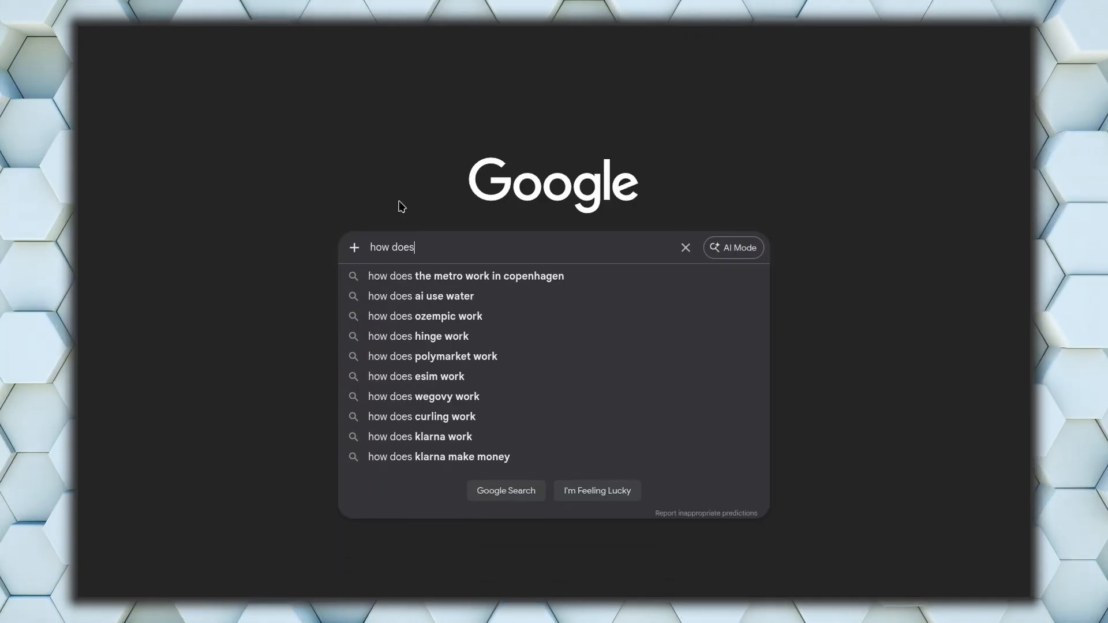
text(get work)
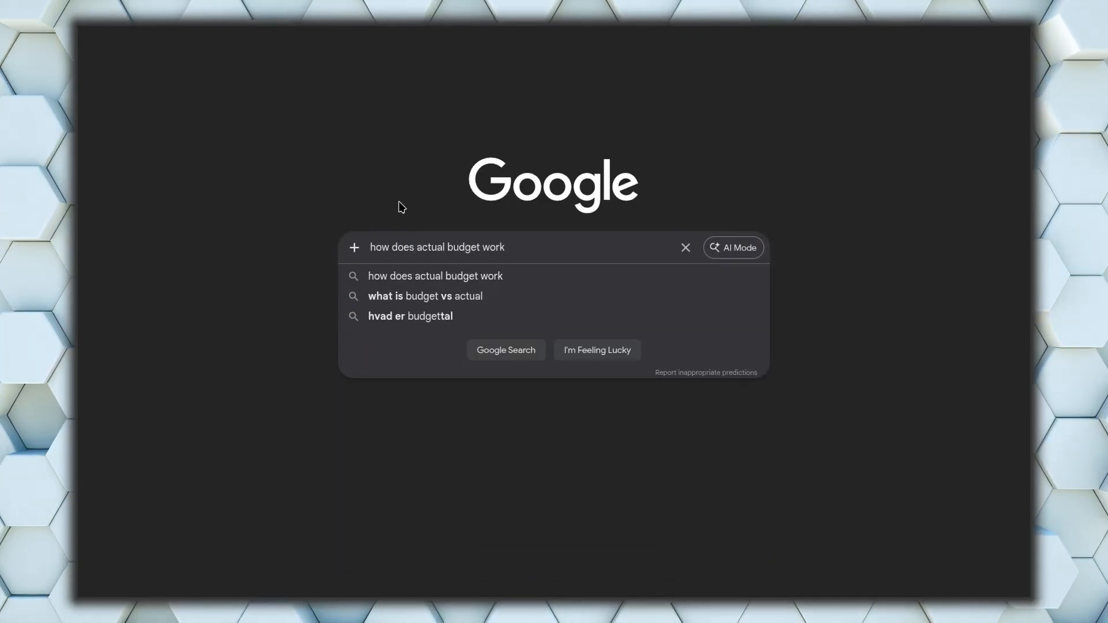
click(482, 354)
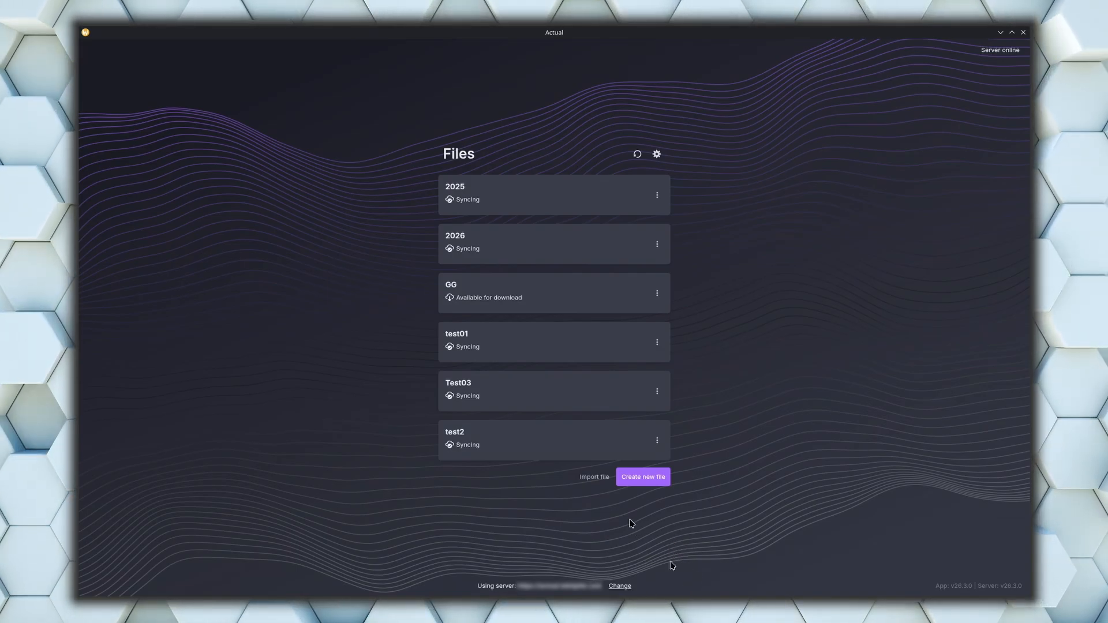
- Create a new budget file in Actual and rename it from the default to Youtube
click(649, 479)
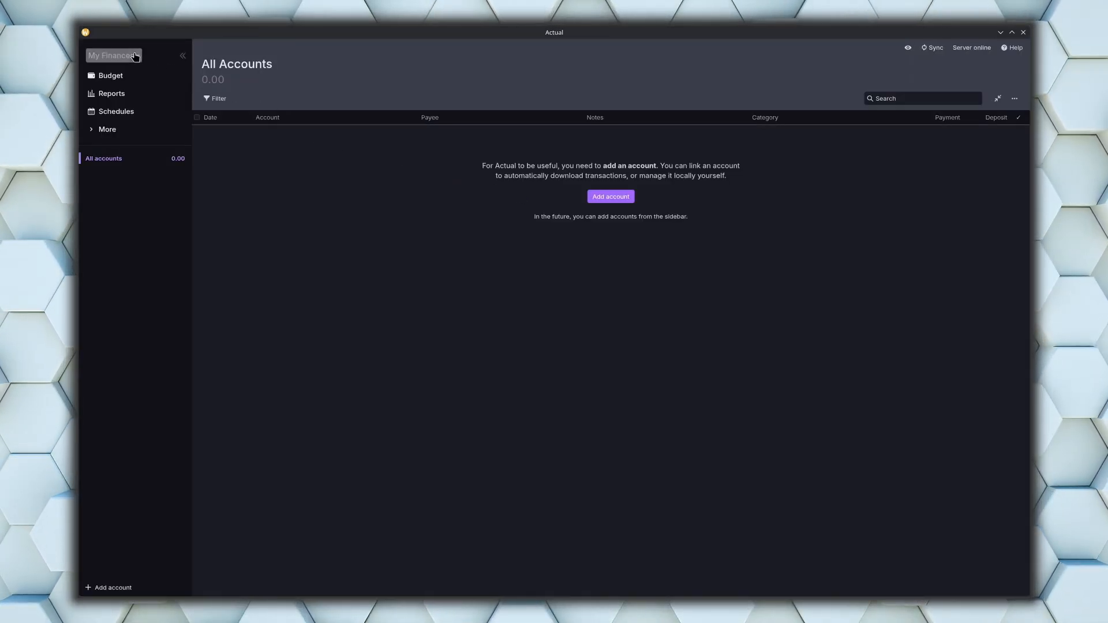
click(136, 56)
click(115, 73)
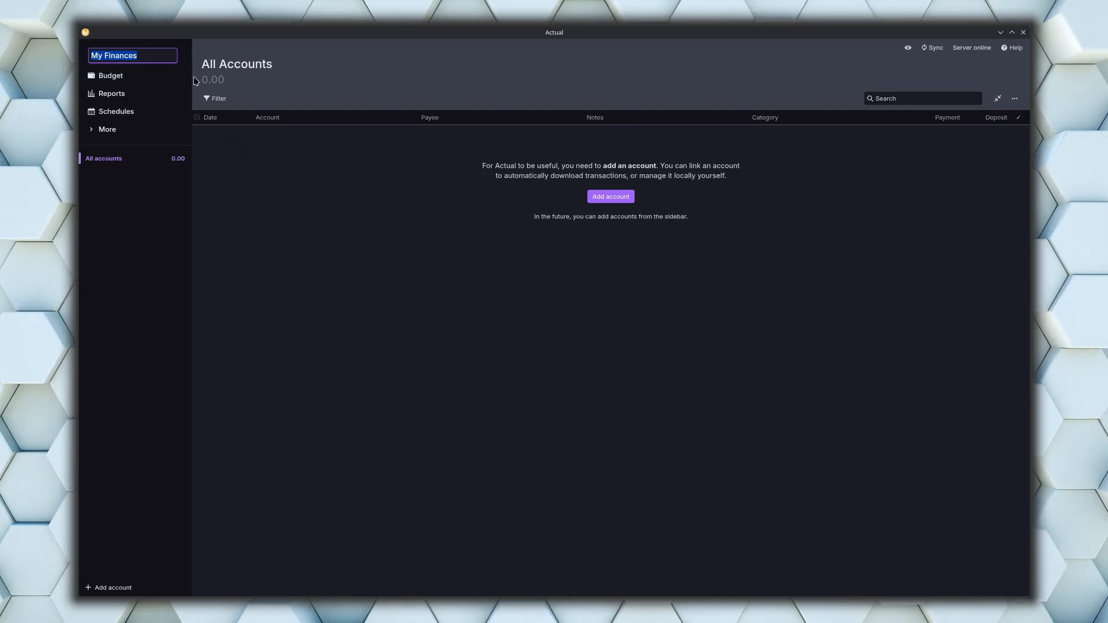
text(Youtube)
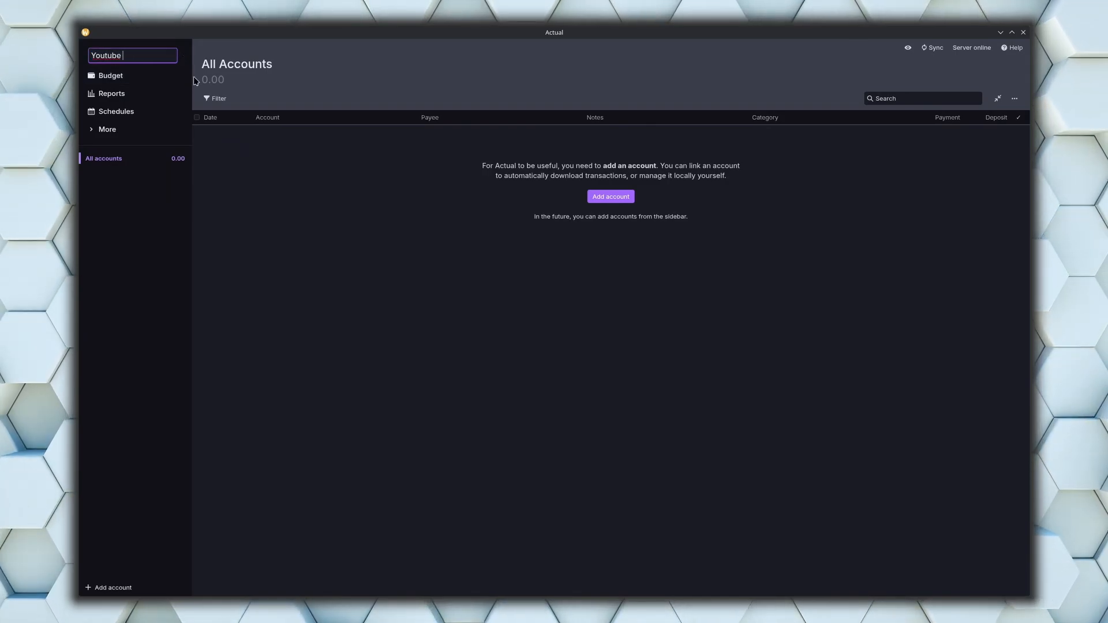
key(Return)
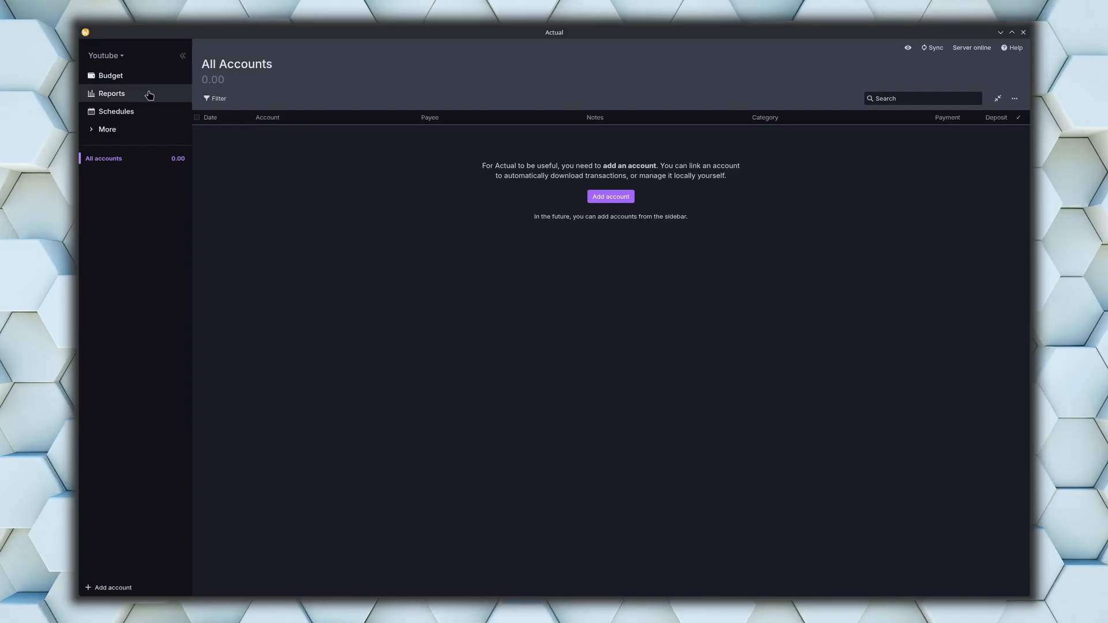
- Open the Youtube budget's settings and set the interface theme to Midnight
click(117, 62)
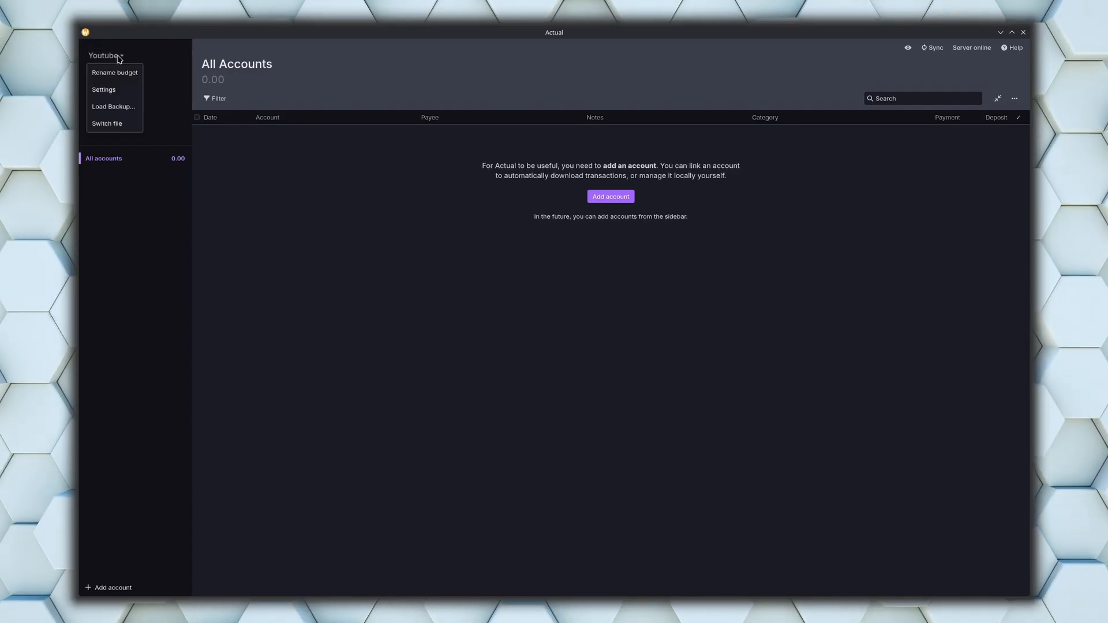
click(119, 93)
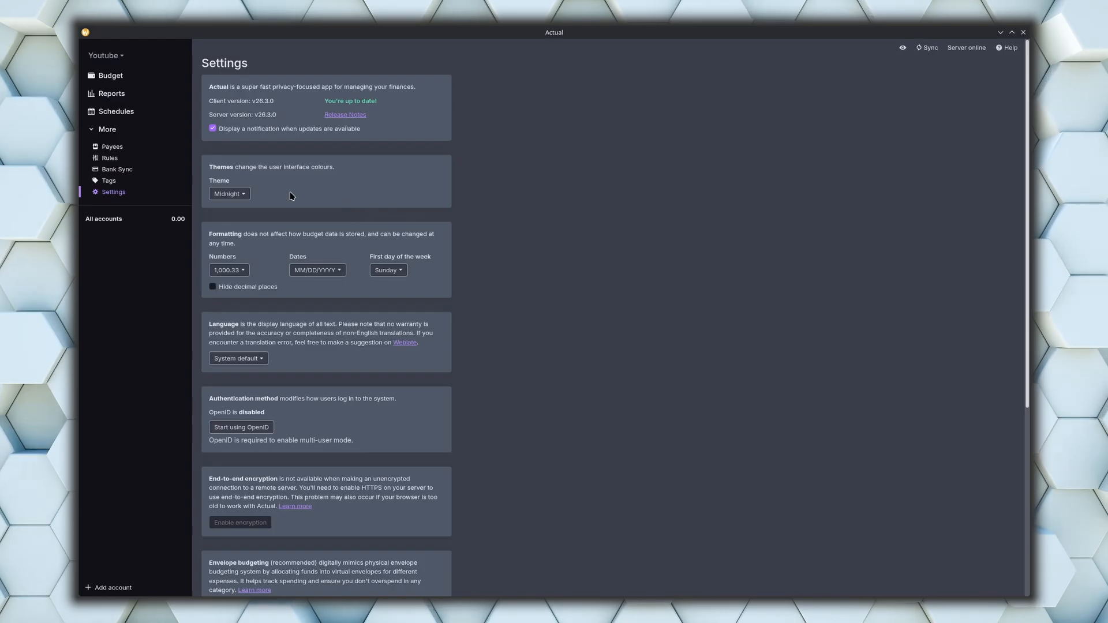
click(226, 193)
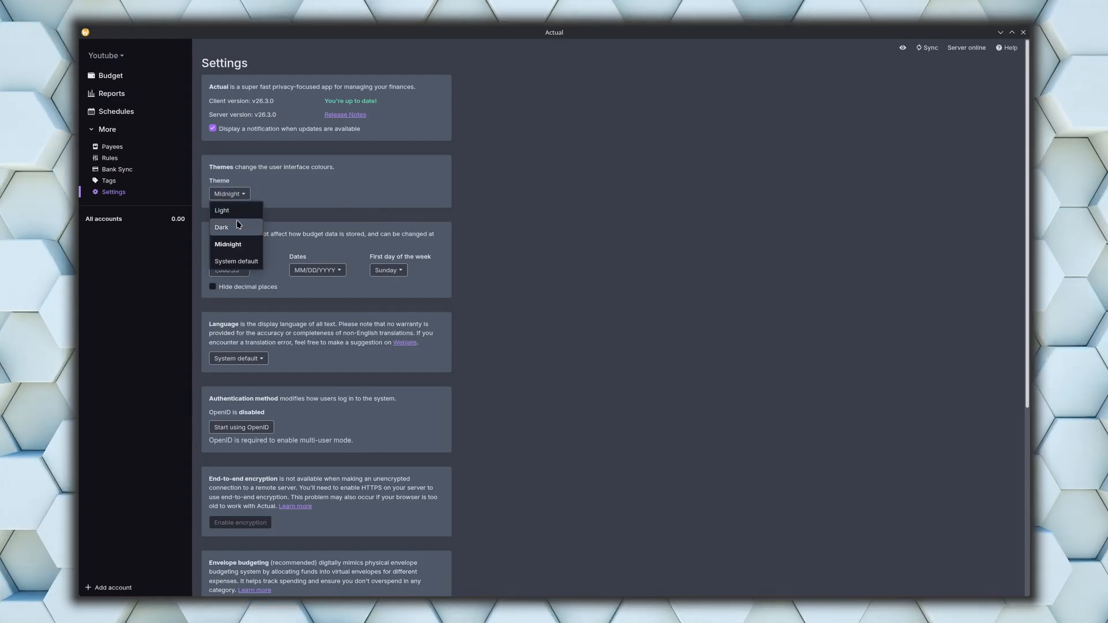
click(239, 203)
click(236, 197)
click(240, 244)
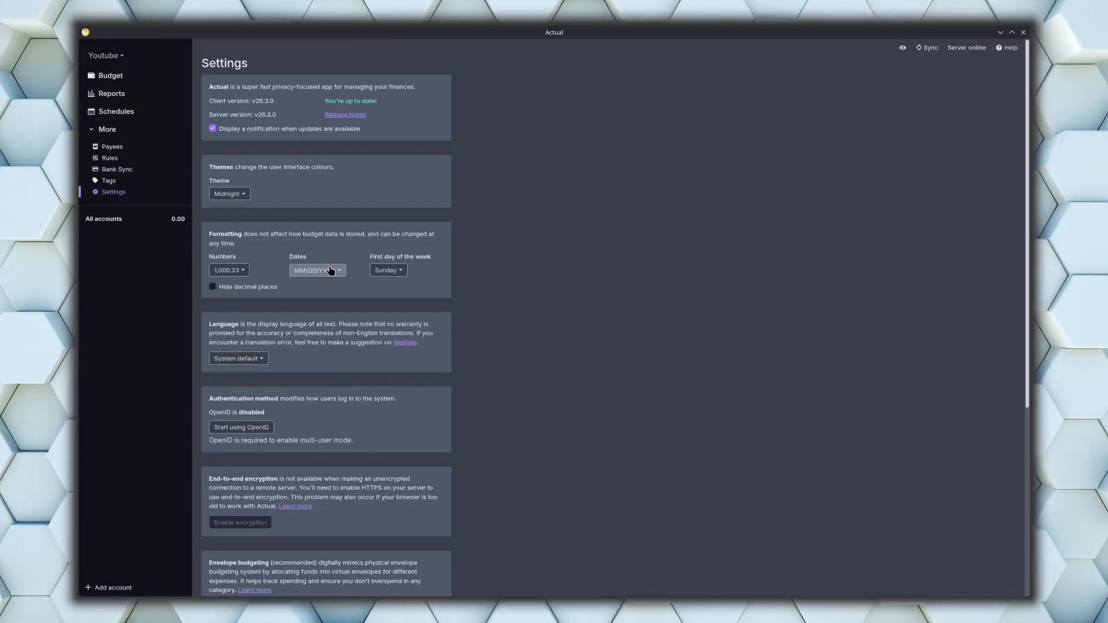
- Format dates as DD.MM.YYYY, start the week on Monday, and look over the remaining settings
click(304, 273)
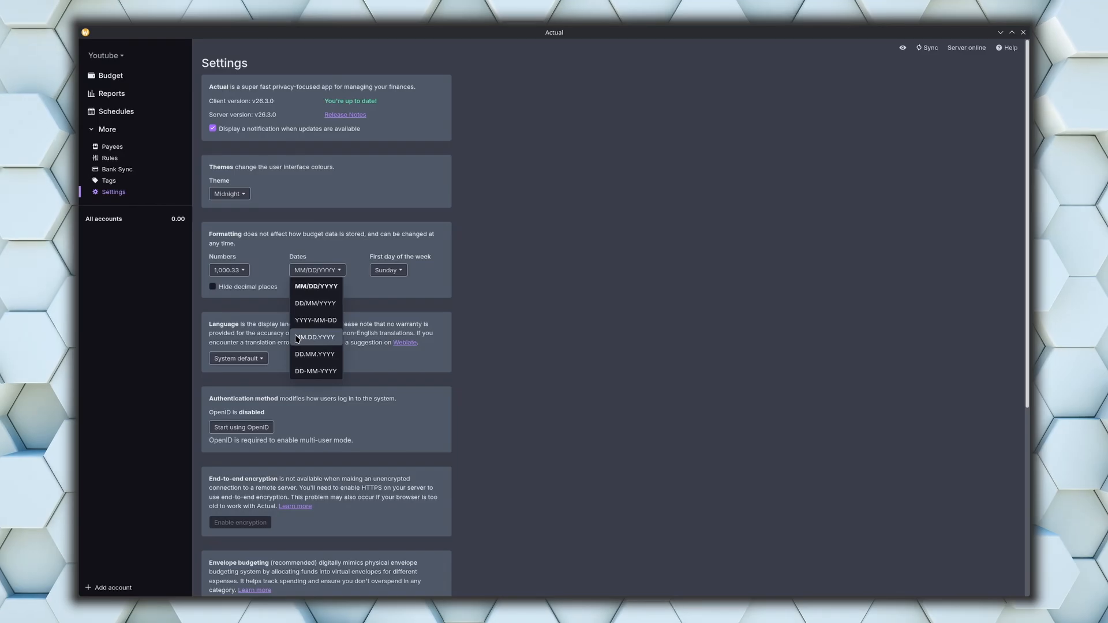
click(325, 356)
click(388, 273)
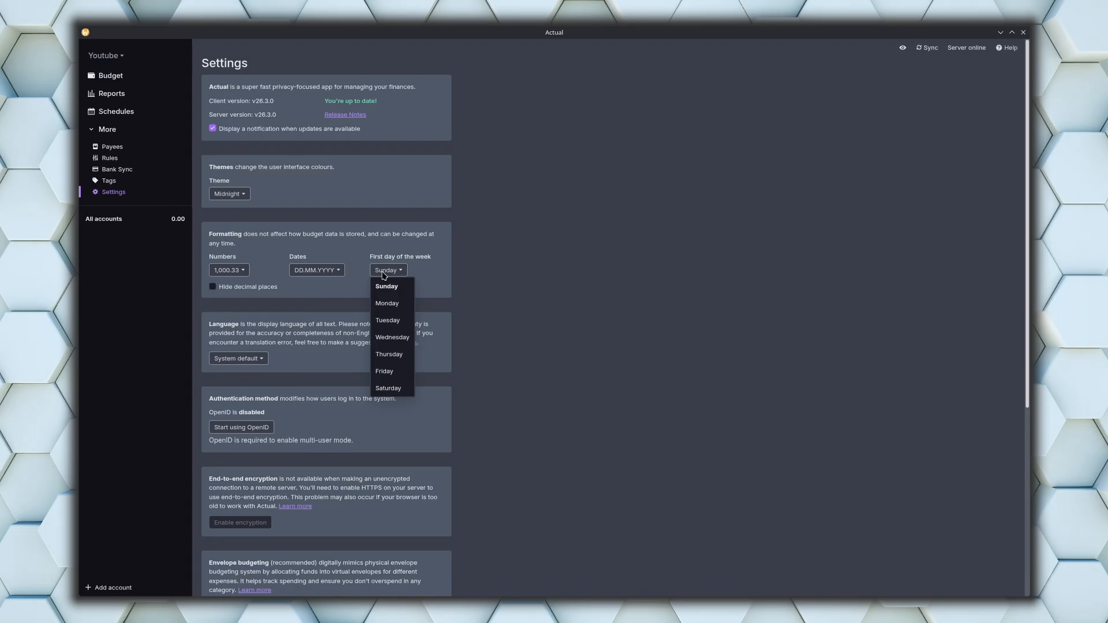
click(392, 300)
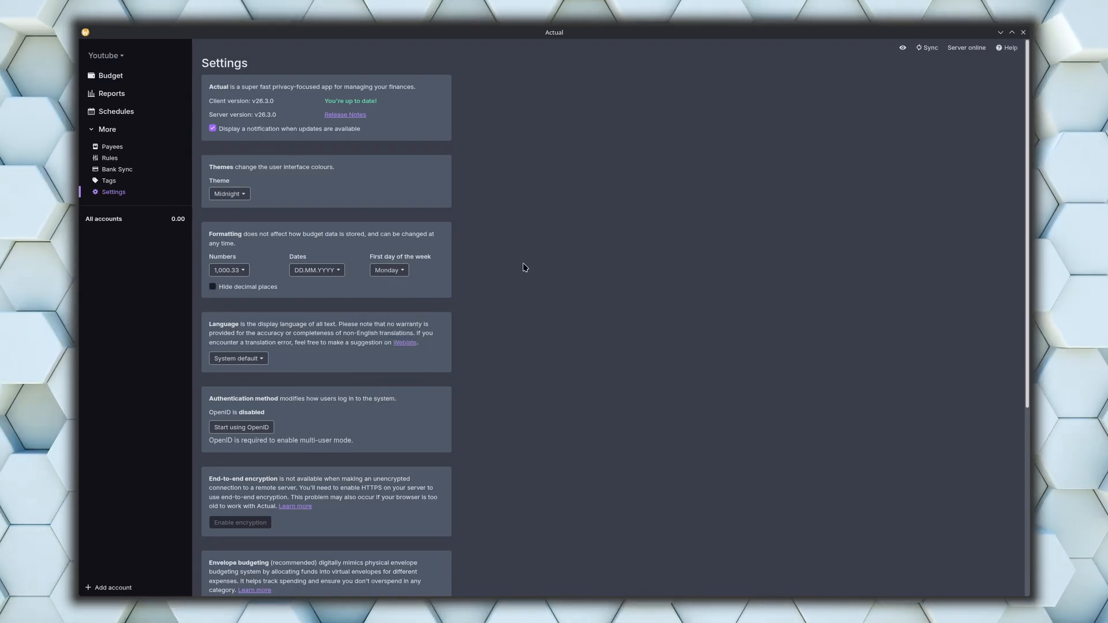
scroll(525, 266, down, 5)
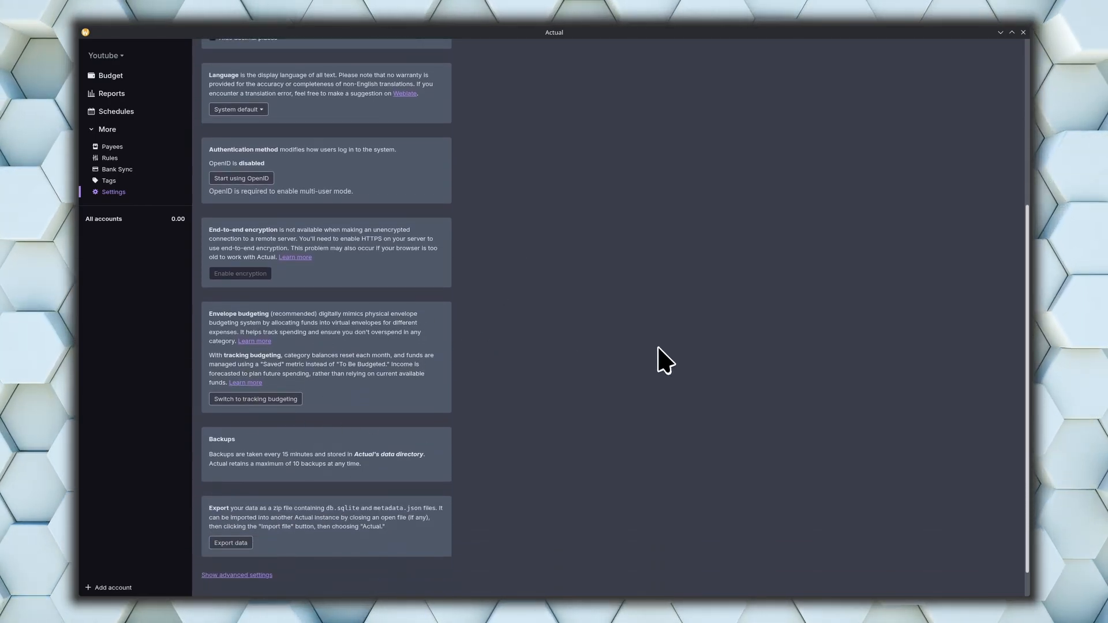
scroll(658, 355, up, 5)
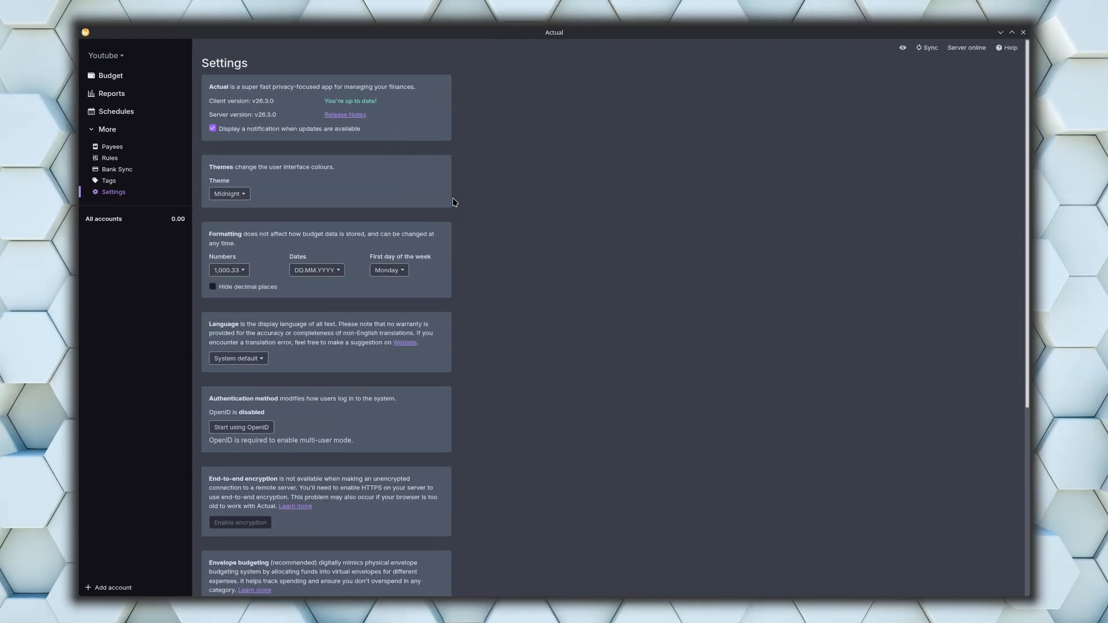
- Create an on-budget local account named "Man account" with a balance of 1500.09
click(116, 219)
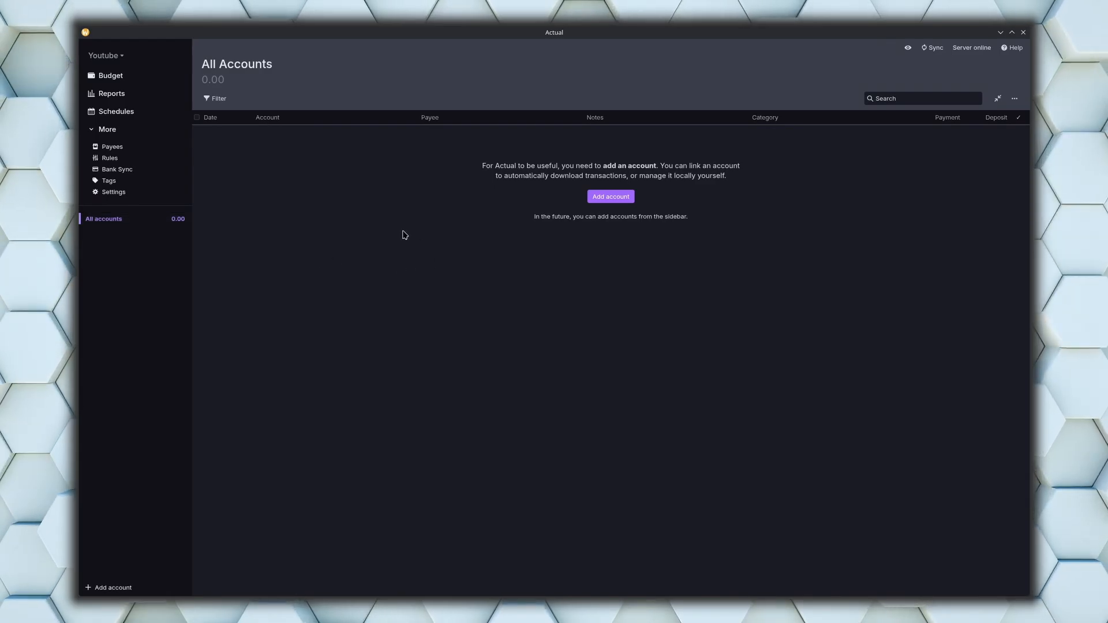
click(619, 199)
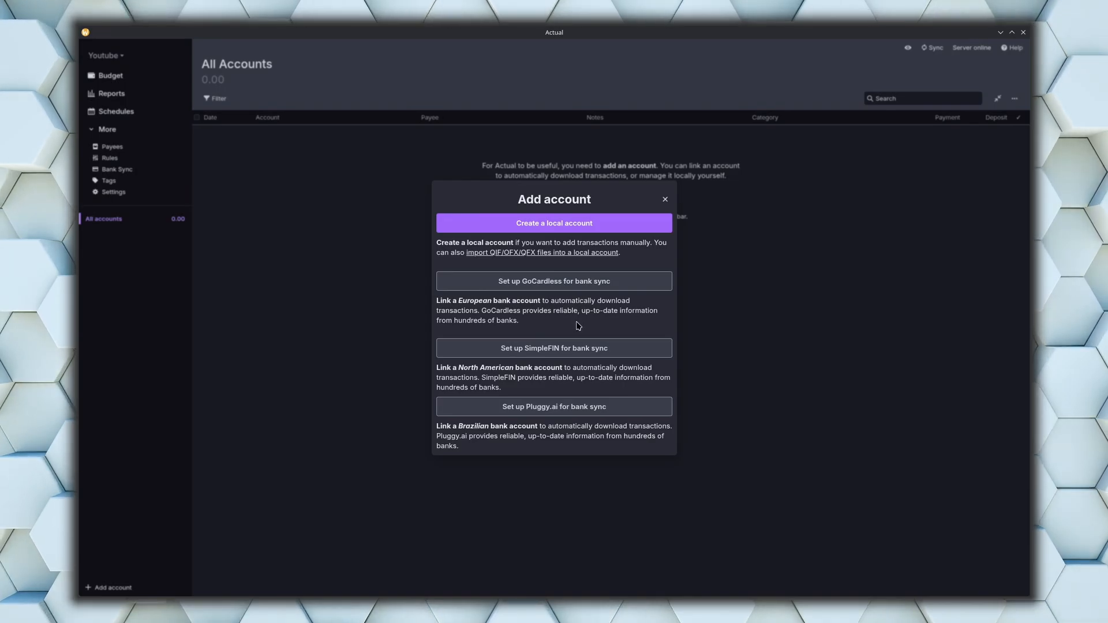
click(536, 228)
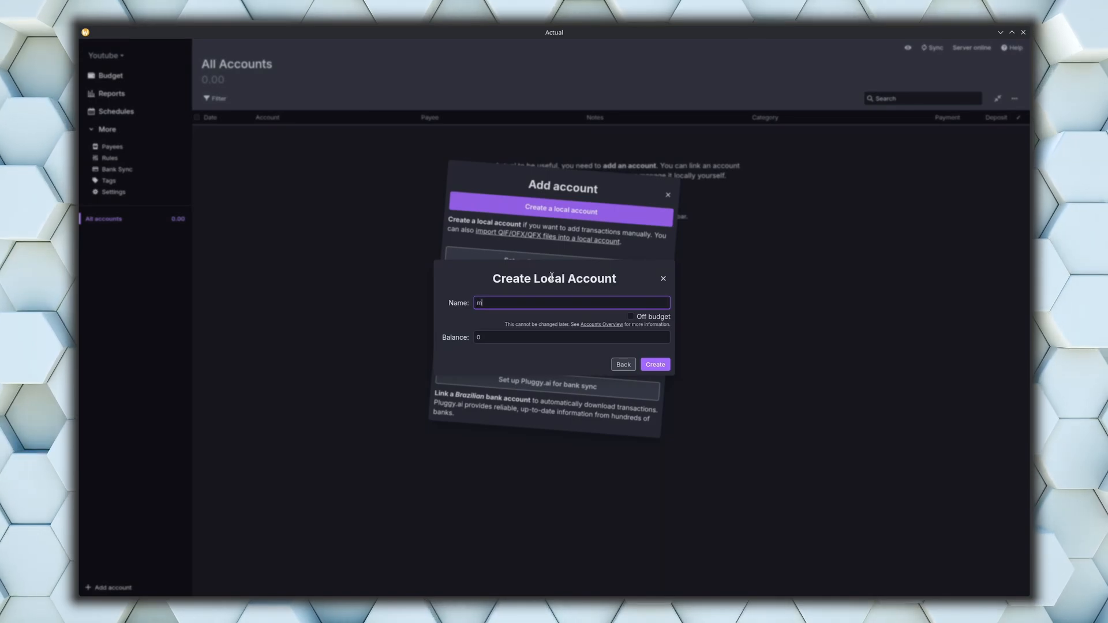
key(BackSpace)
key(BackSpace)
key(BackSpace)
key(BackSpace)
key(BackSpace)
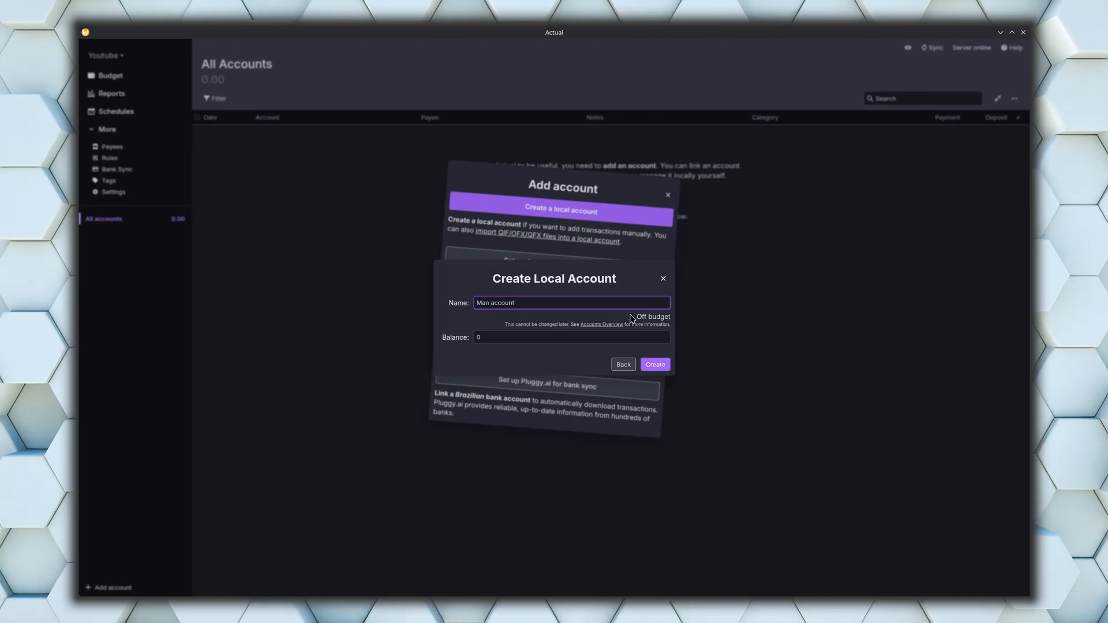
click(560, 336)
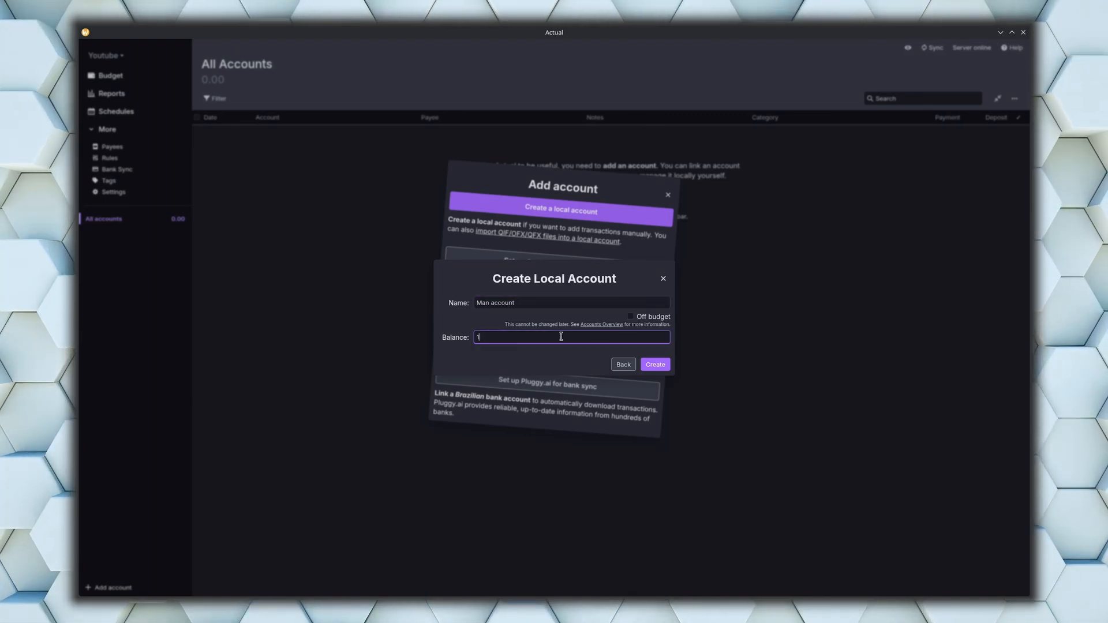
text(1500.)
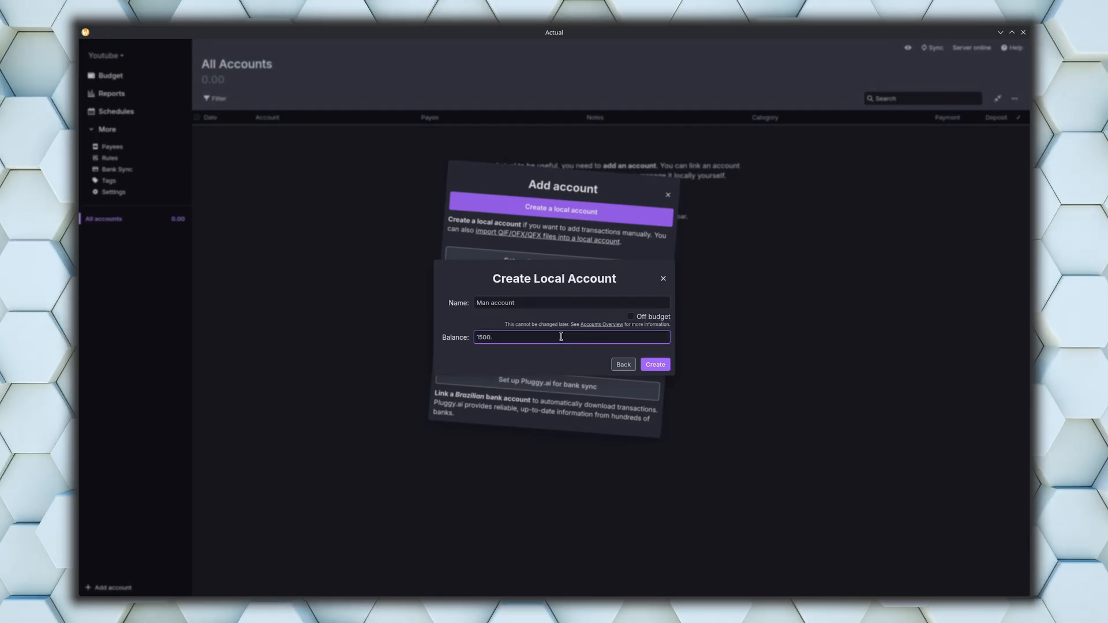
text(09)
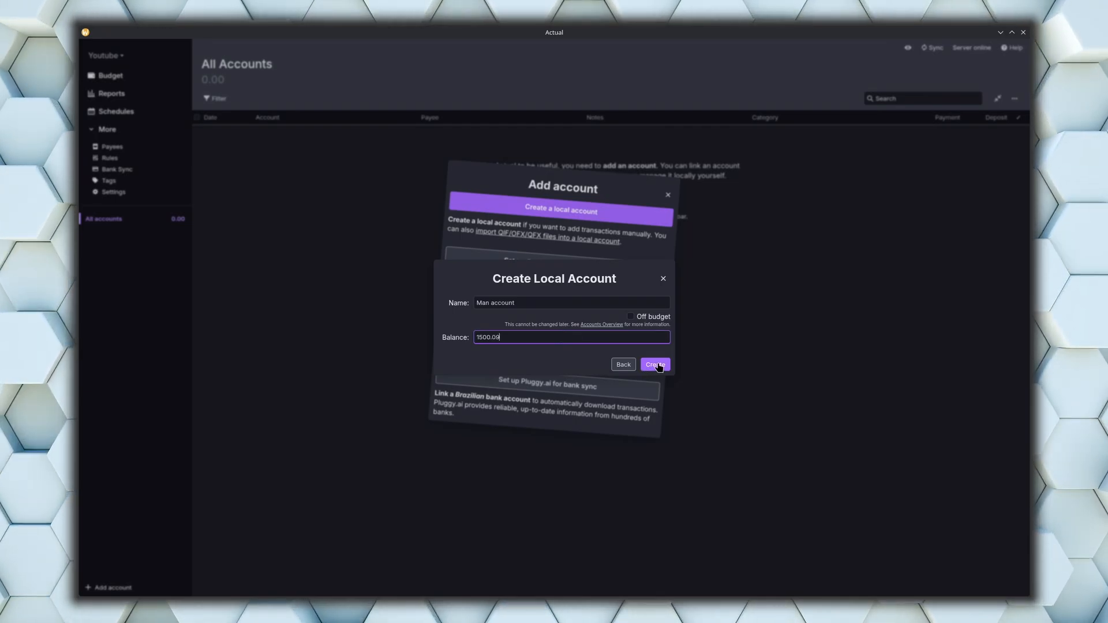
click(657, 365)
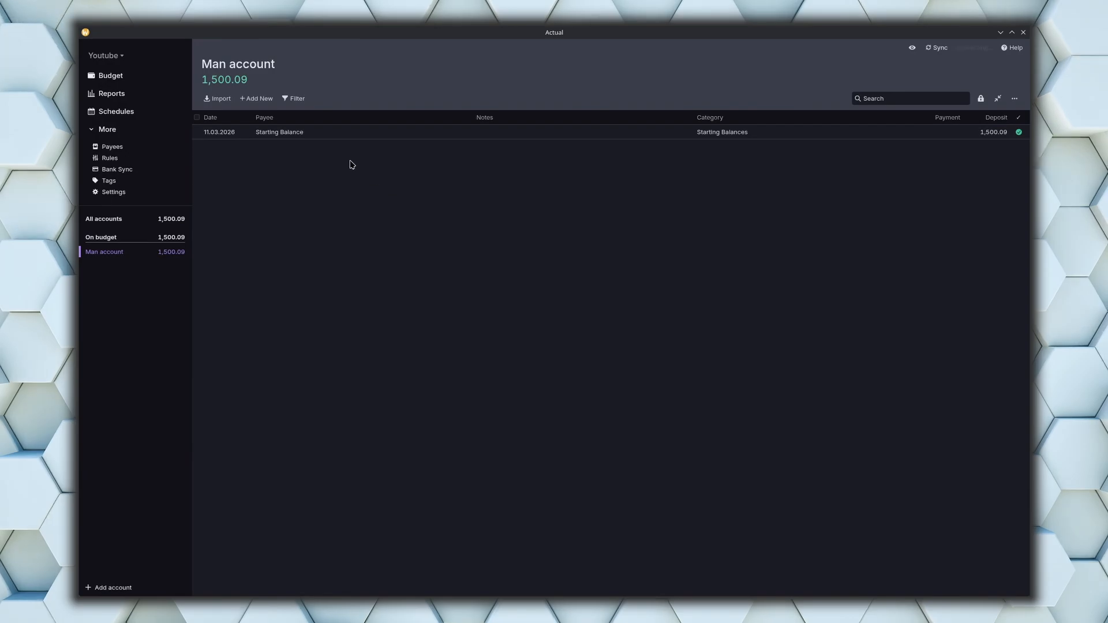
- Change the date of Man account's Starting Balance transaction to 01.01.2026
click(221, 135)
click(211, 150)
click(211, 150)
click(210, 150)
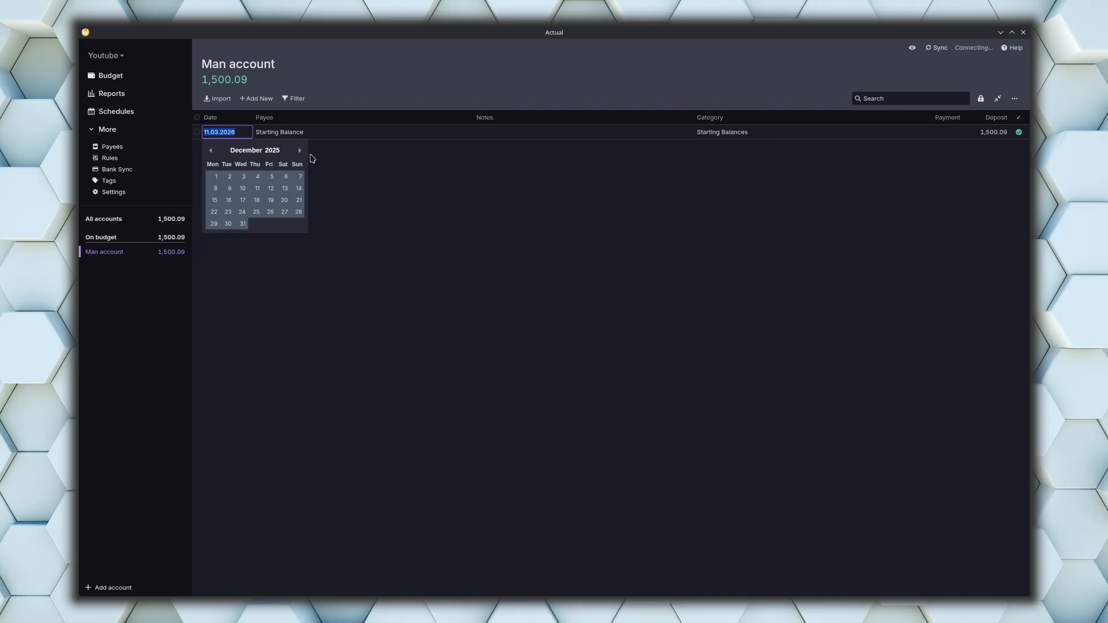
click(299, 150)
click(257, 176)
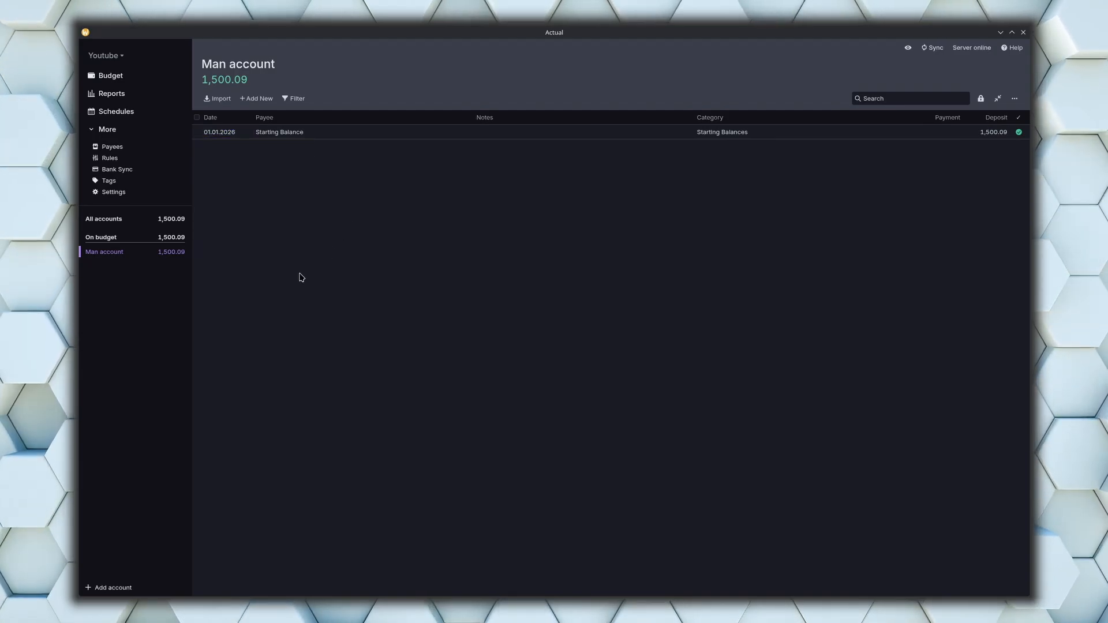
- Add an on-budget local account named Reserve with a balance of 0
click(112, 588)
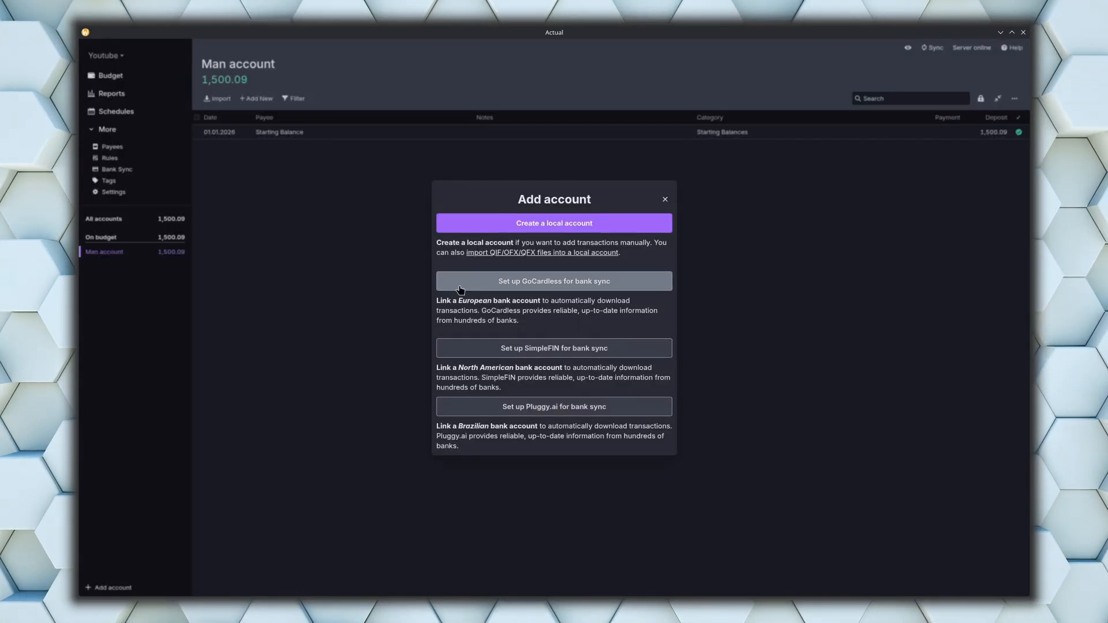
click(480, 223)
text(Reserve)
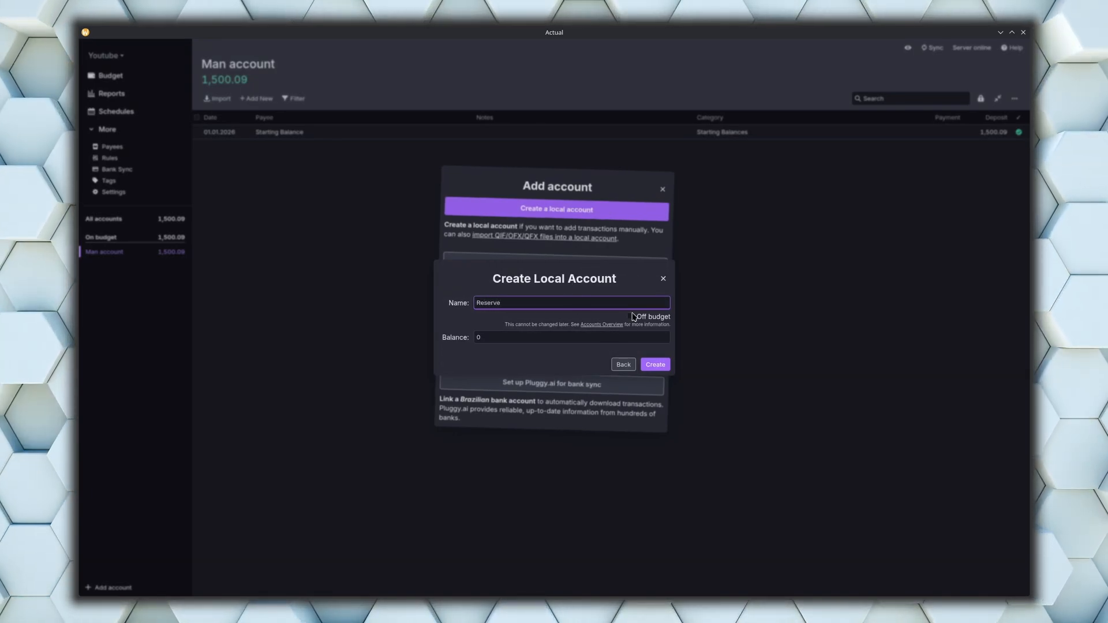
click(656, 366)
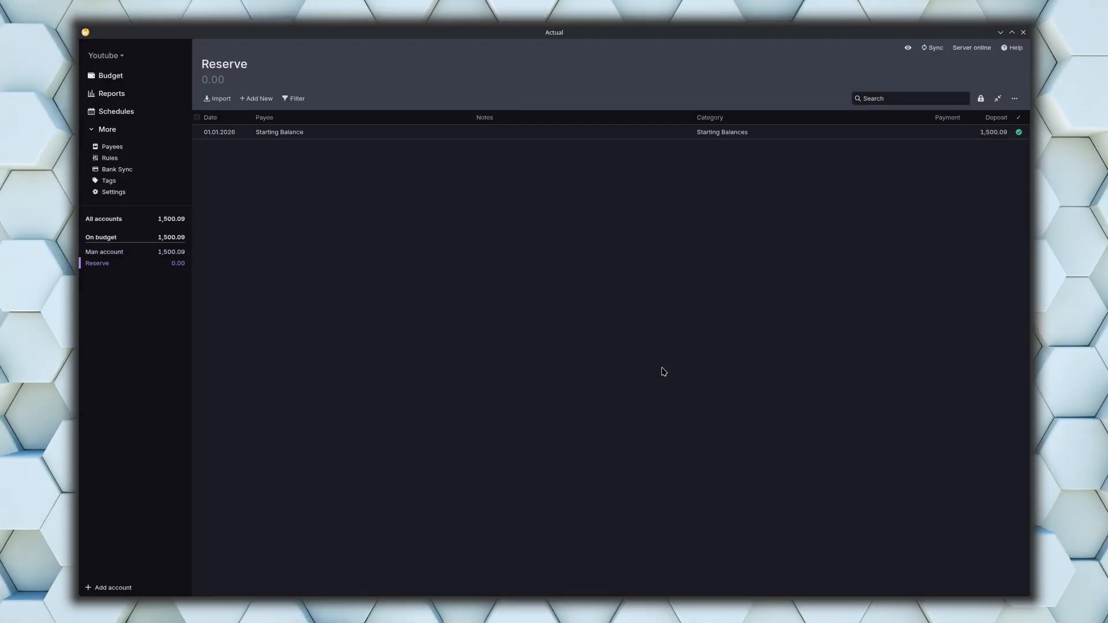
- Create an off-budget local account named "Car payments" with a balance of -10000
click(113, 588)
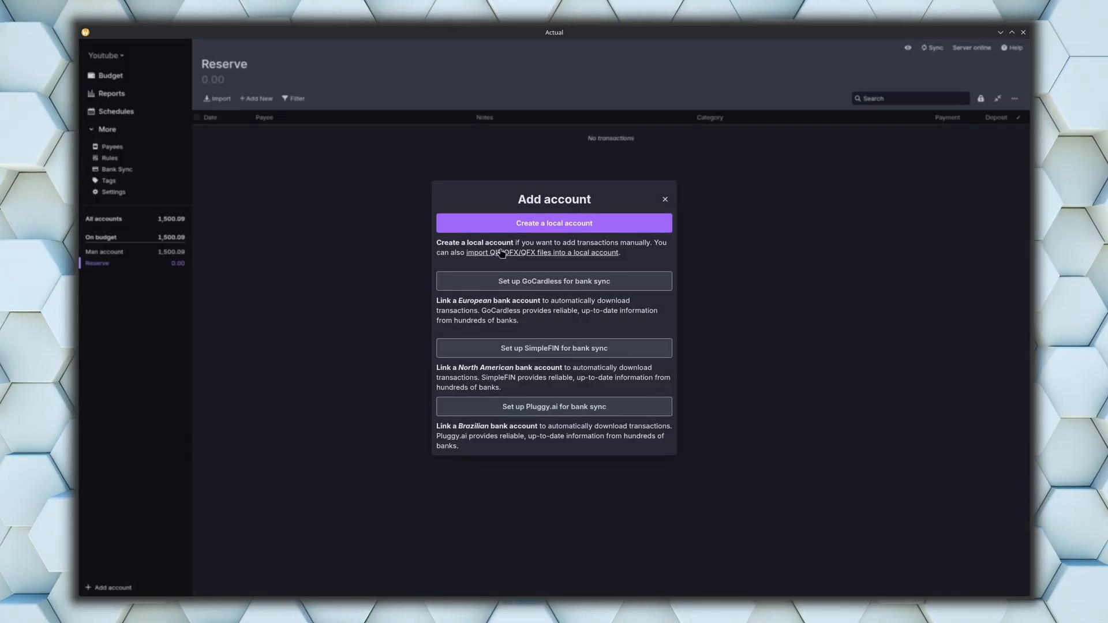
click(507, 225)
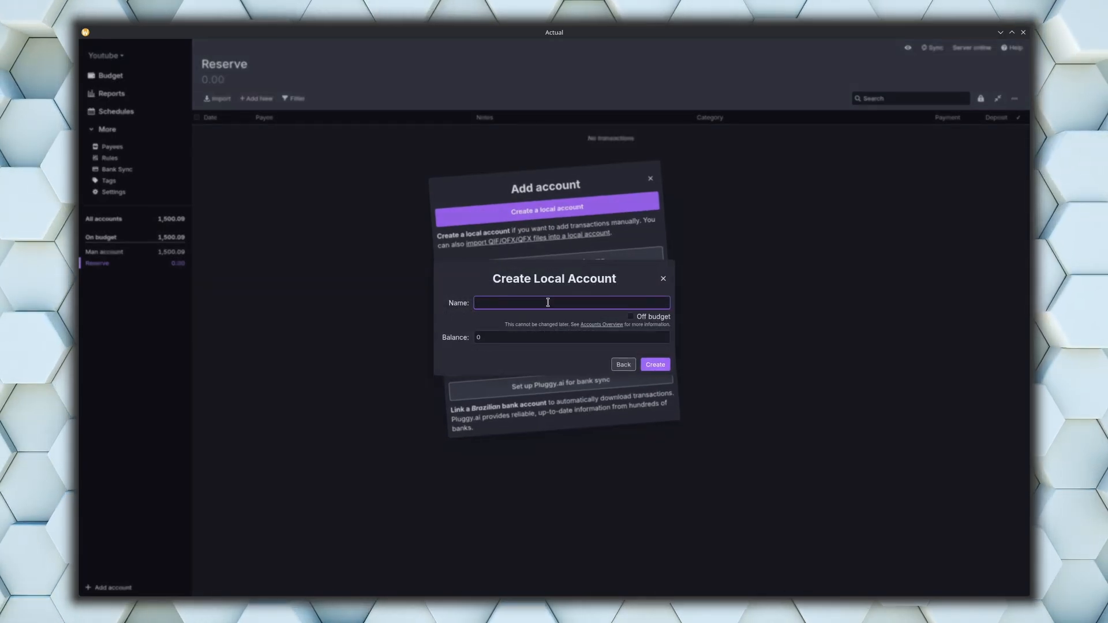
text(Car pay)
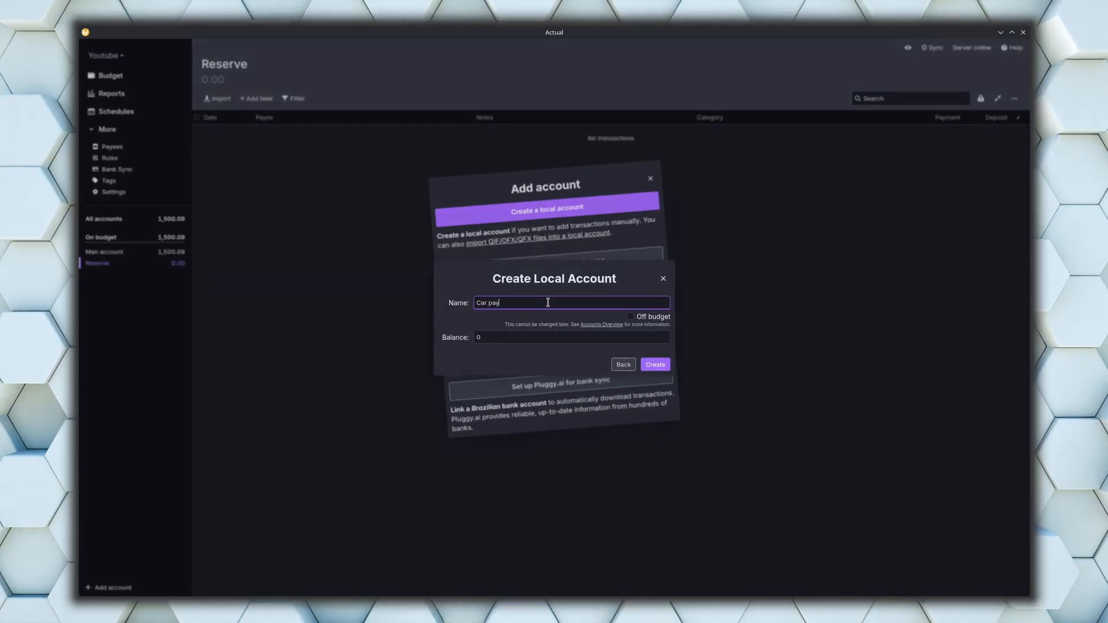
text(ments)
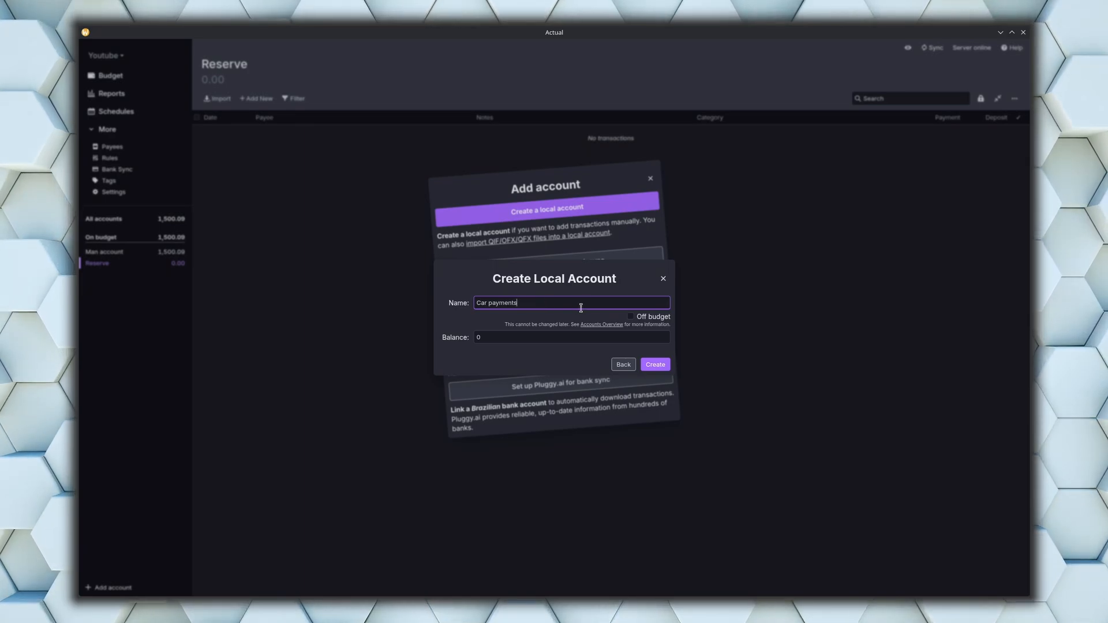
click(631, 317)
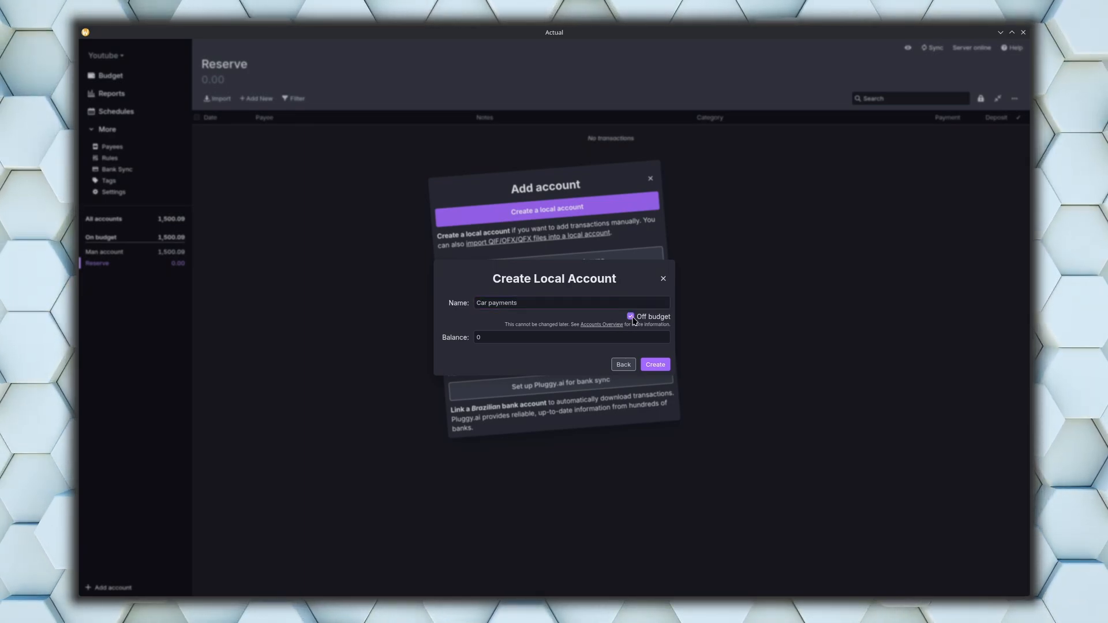
click(556, 338)
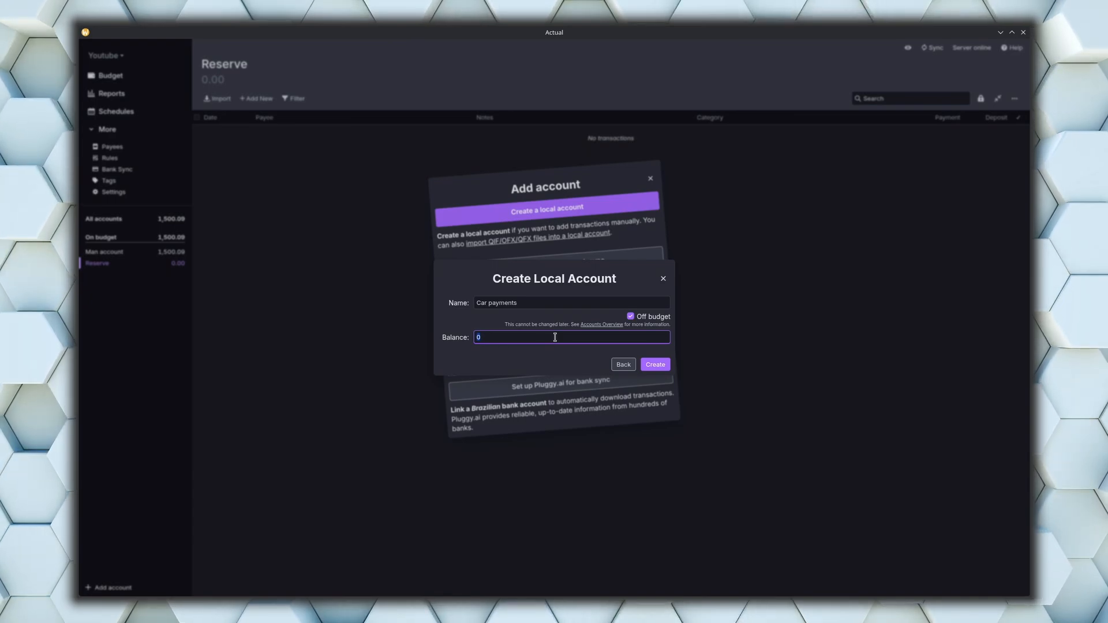
text(-10000)
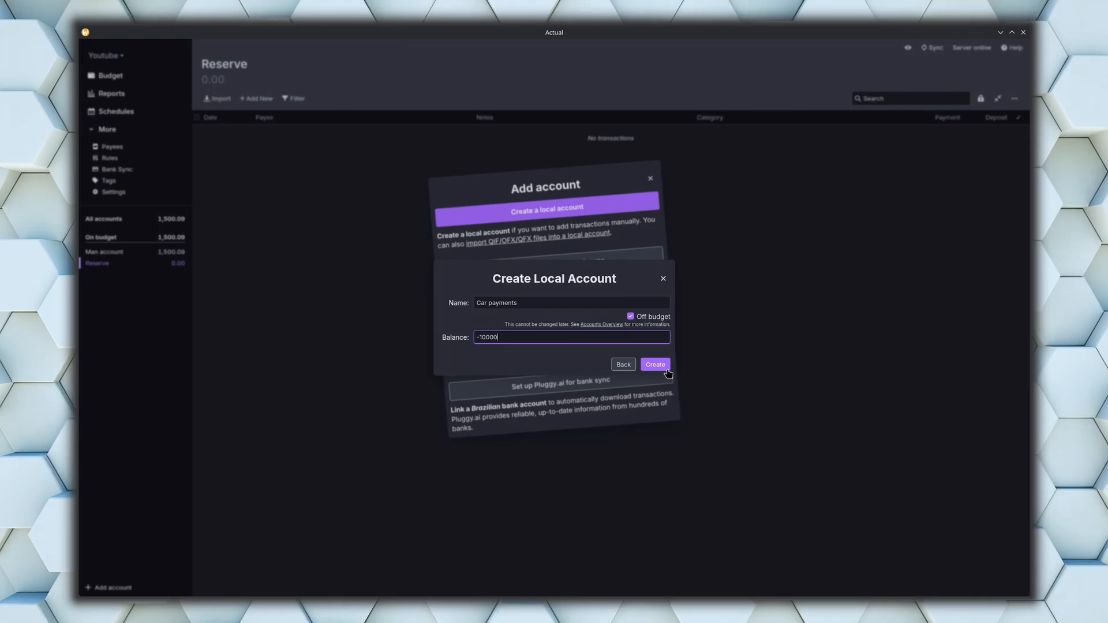
click(667, 369)
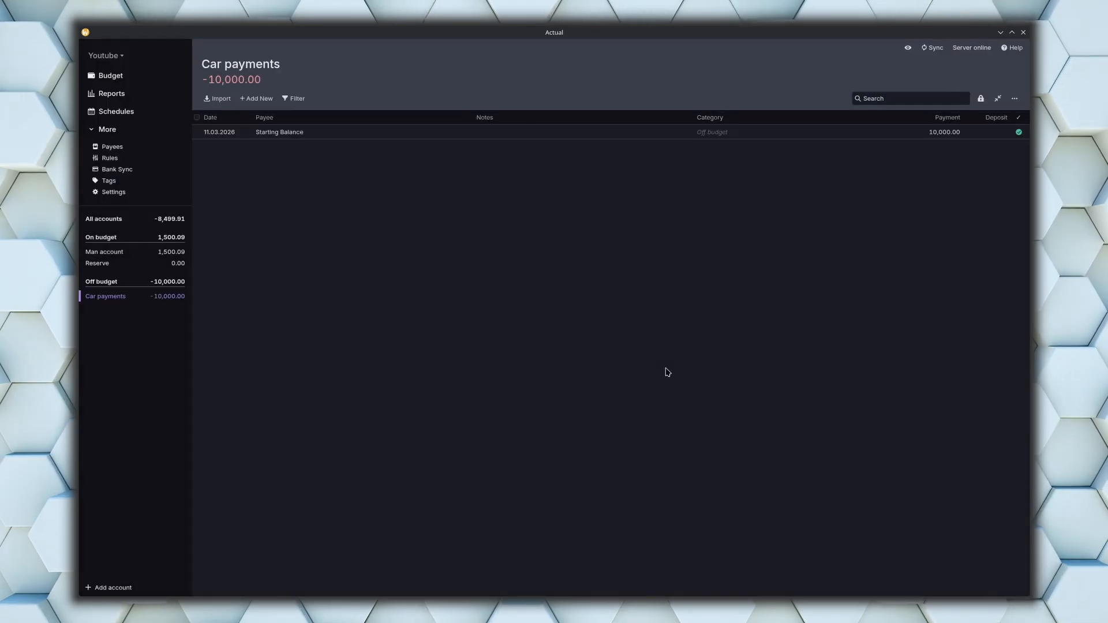
- Change the date of the Car payments account's Starting Balance transaction to 01.01.2026
click(225, 133)
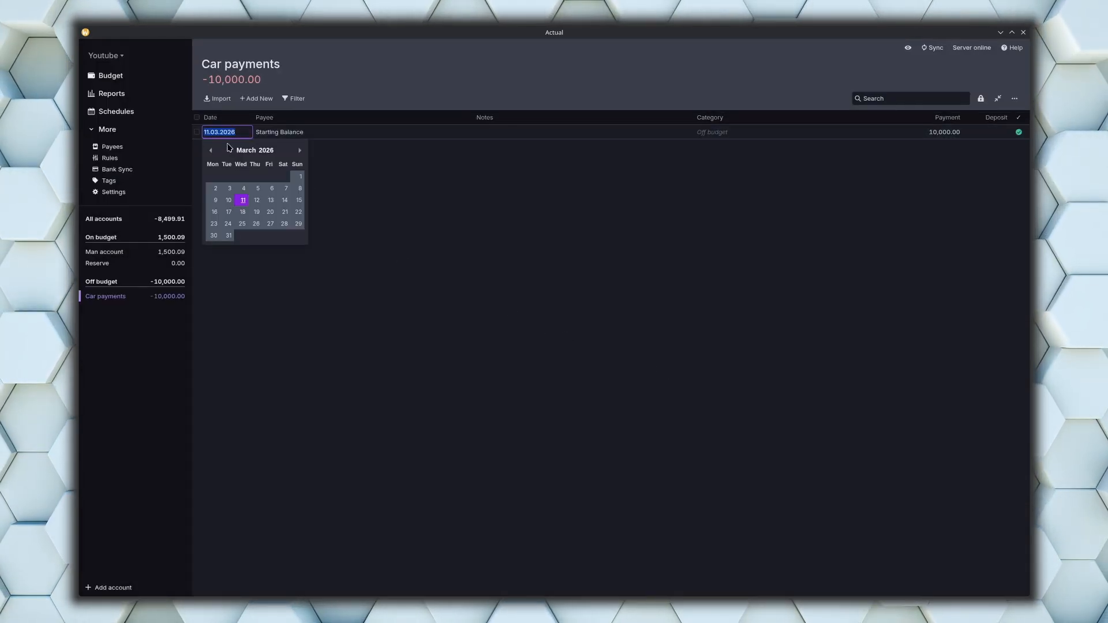
click(212, 151)
click(210, 151)
click(257, 176)
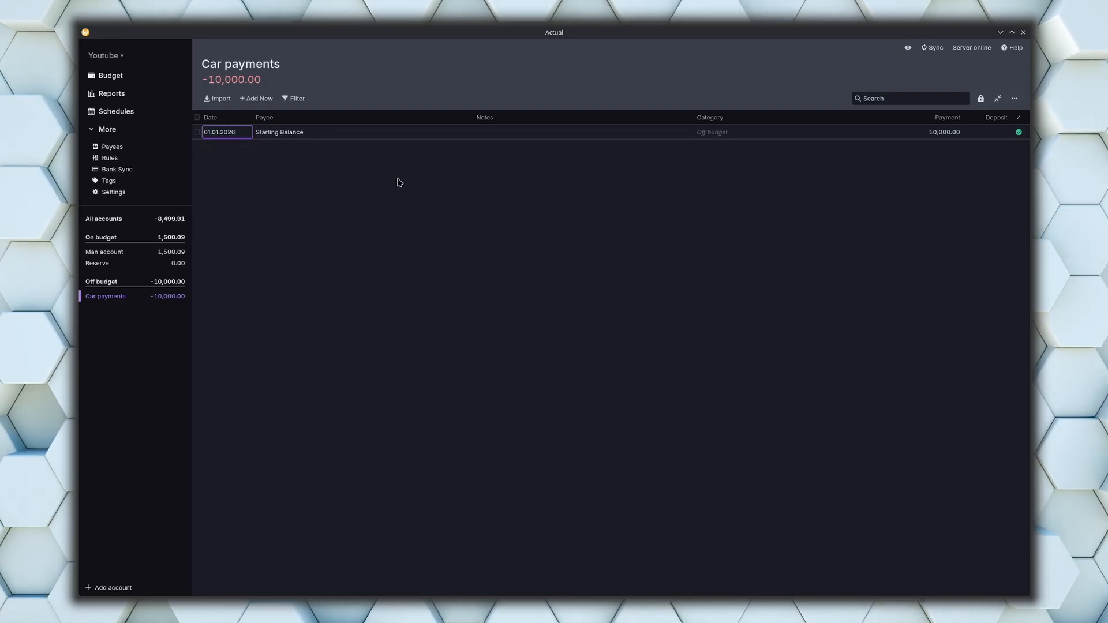
- Add an off-budget local account named Savings with a balance of 0
click(113, 588)
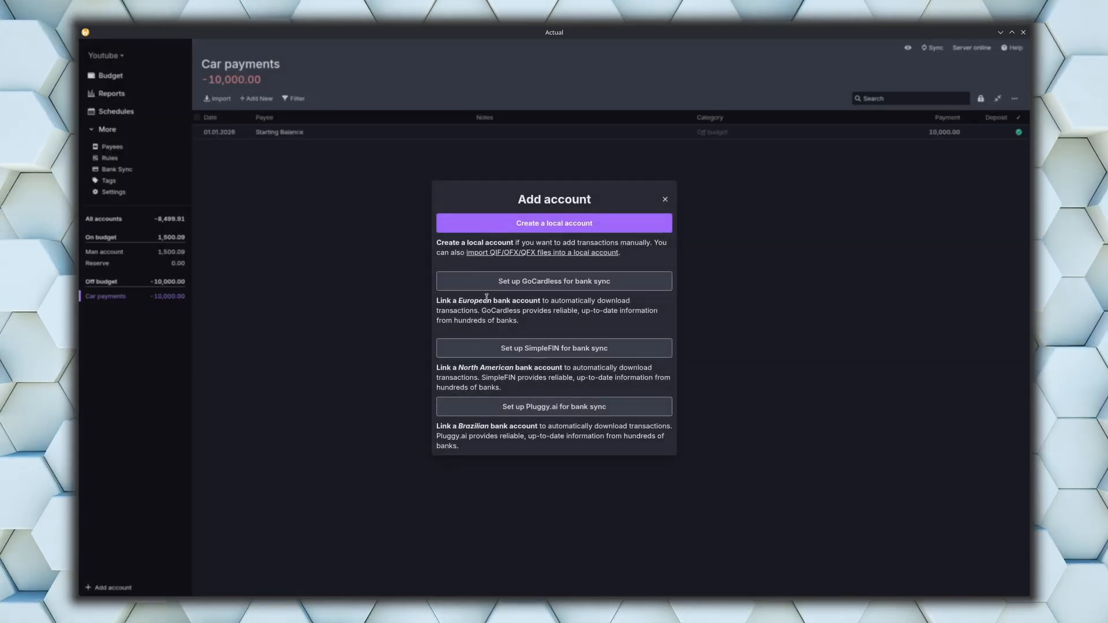
click(516, 223)
click(630, 317)
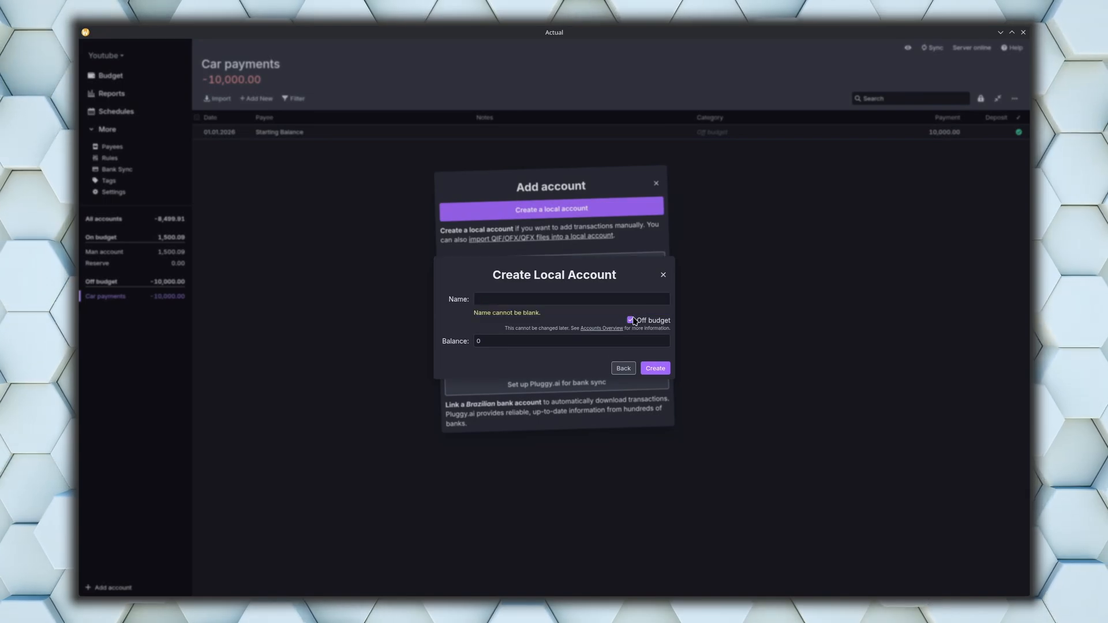
click(601, 296)
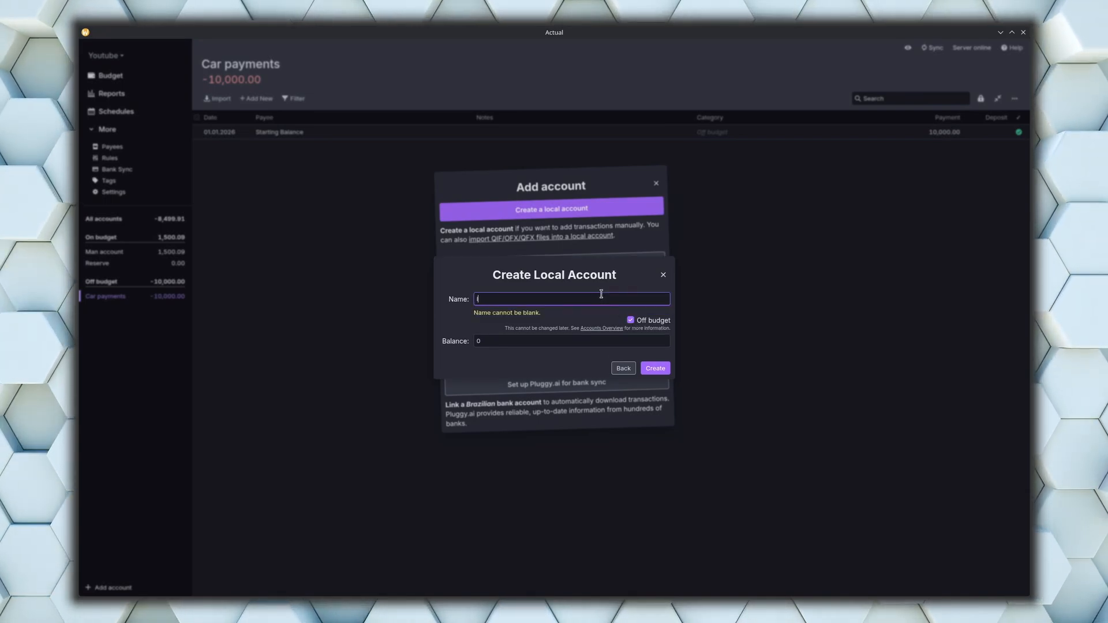
key(BackSpace)
key(BackSpace)
key(BackSpace)
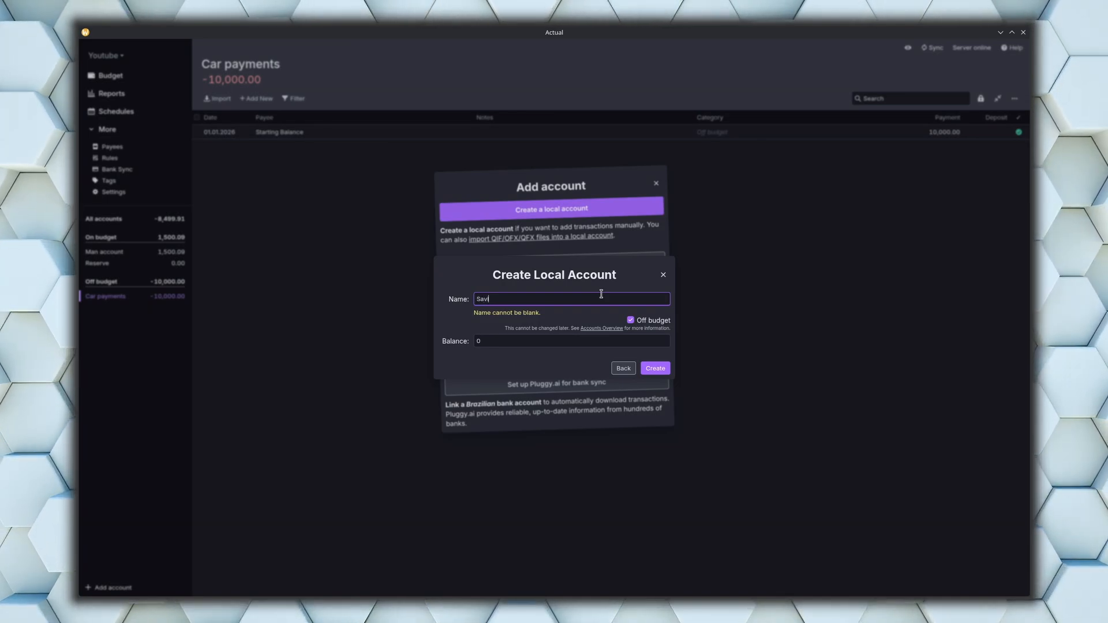
click(656, 369)
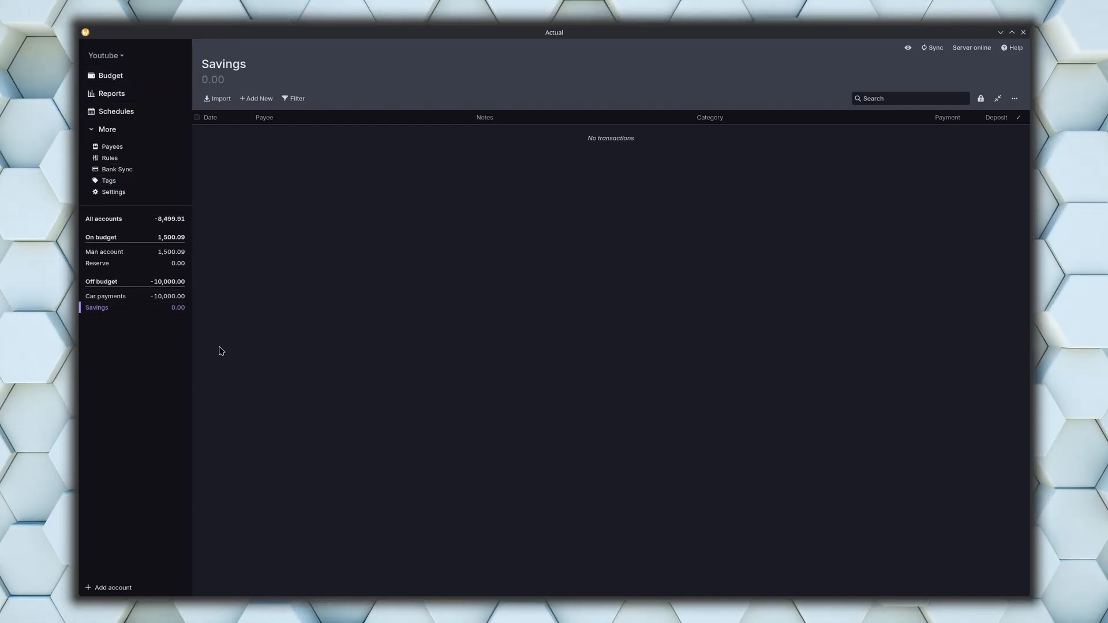
- Show the budget as three months at a time, starting from January 2026
click(120, 76)
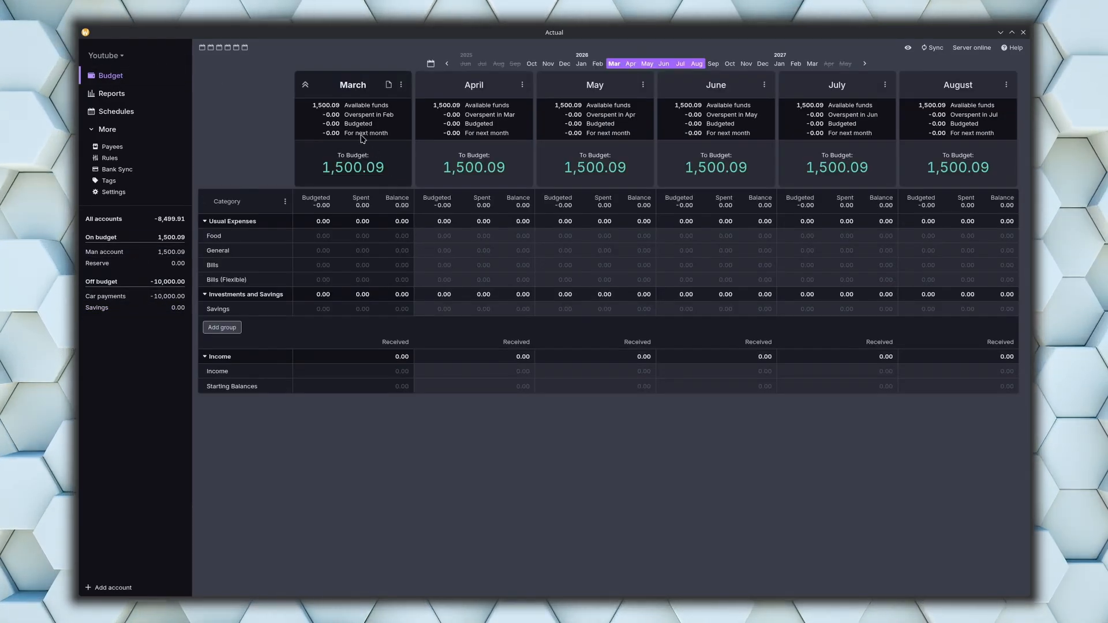
click(220, 49)
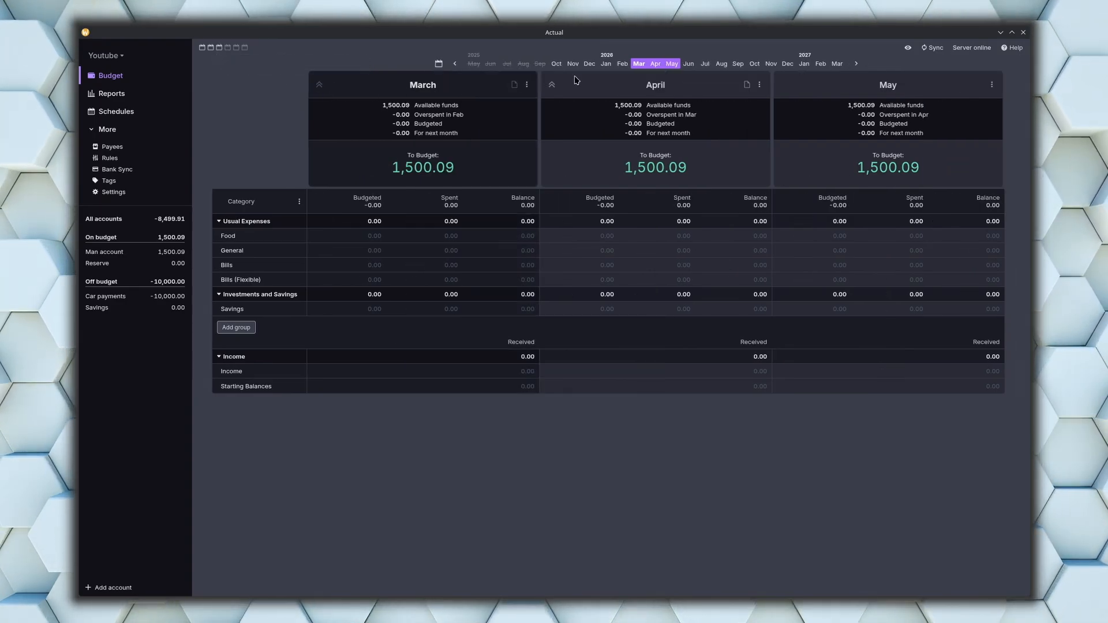
click(606, 65)
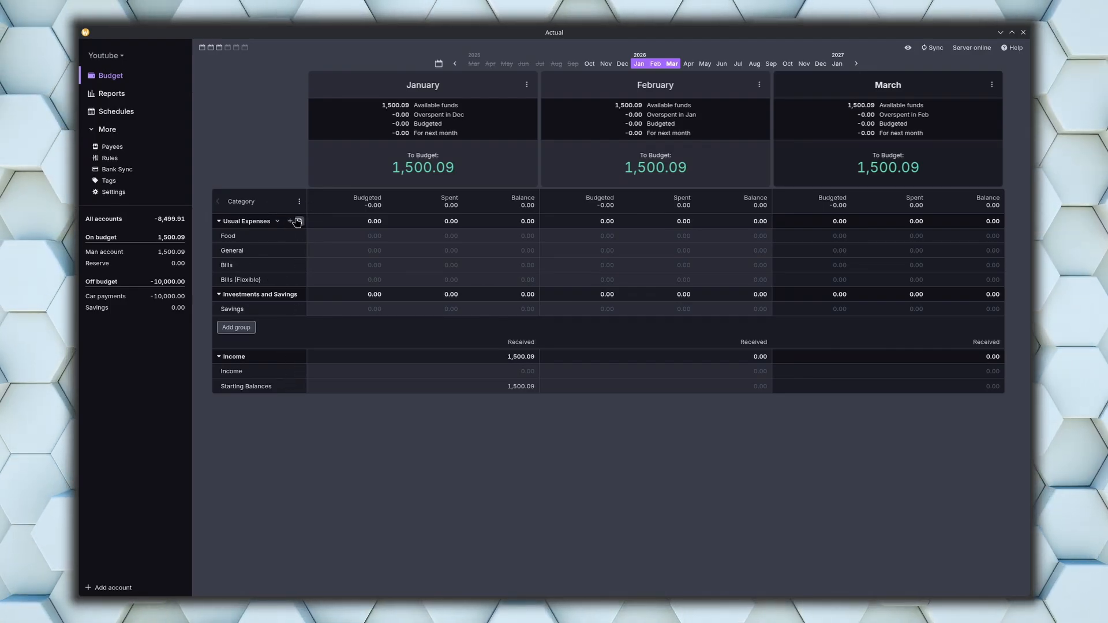
drag(297, 251, 233, 247)
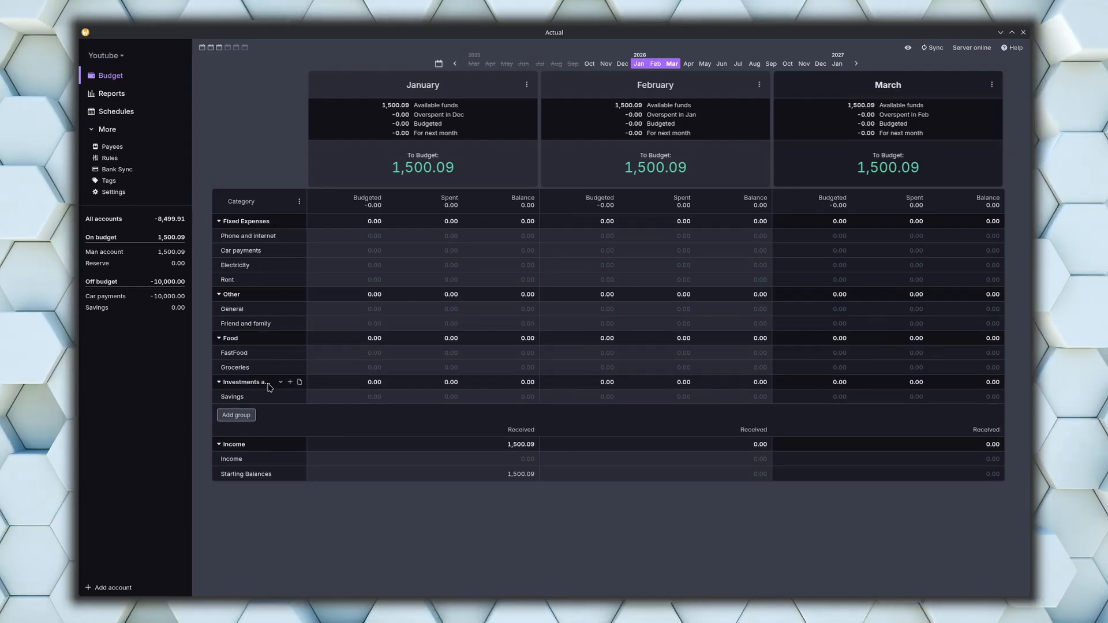
- Open the transaction list of Man account
click(132, 253)
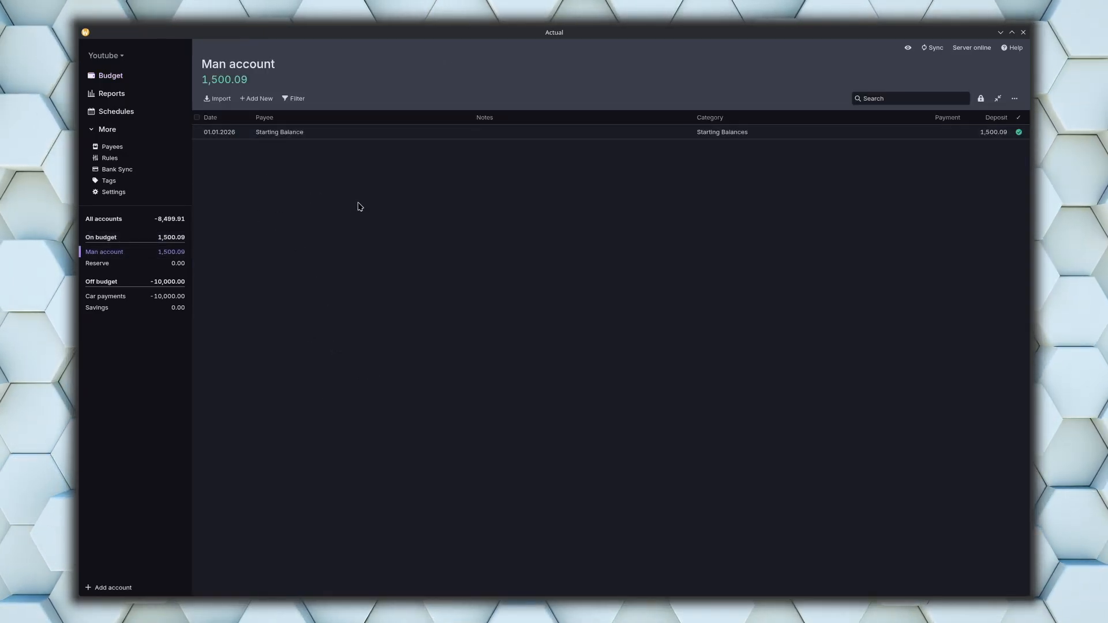
click(254, 100)
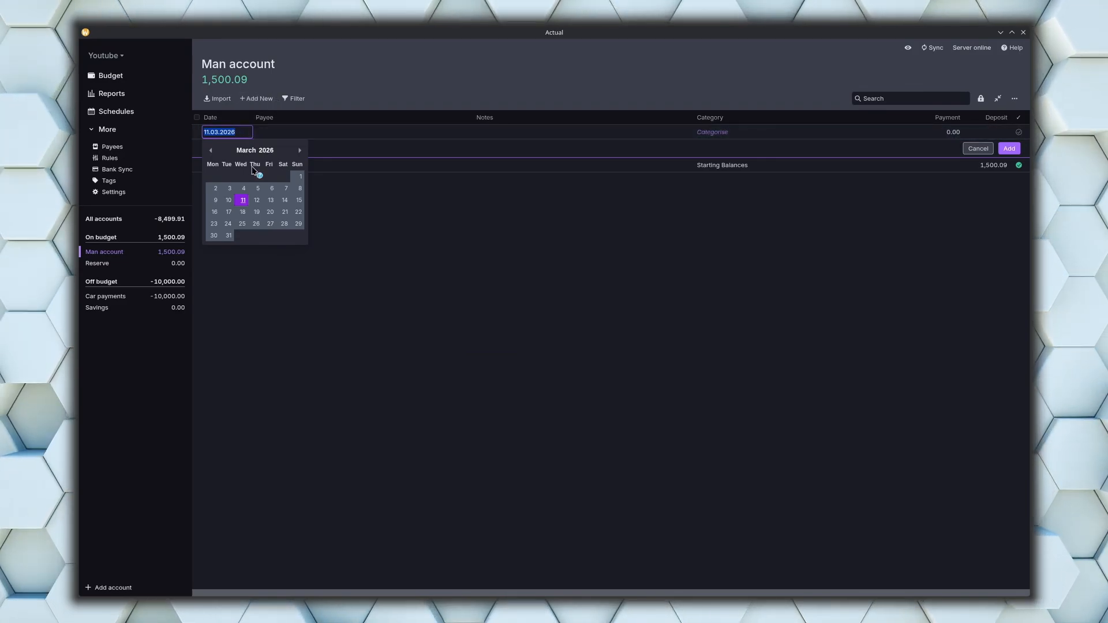
click(242, 203)
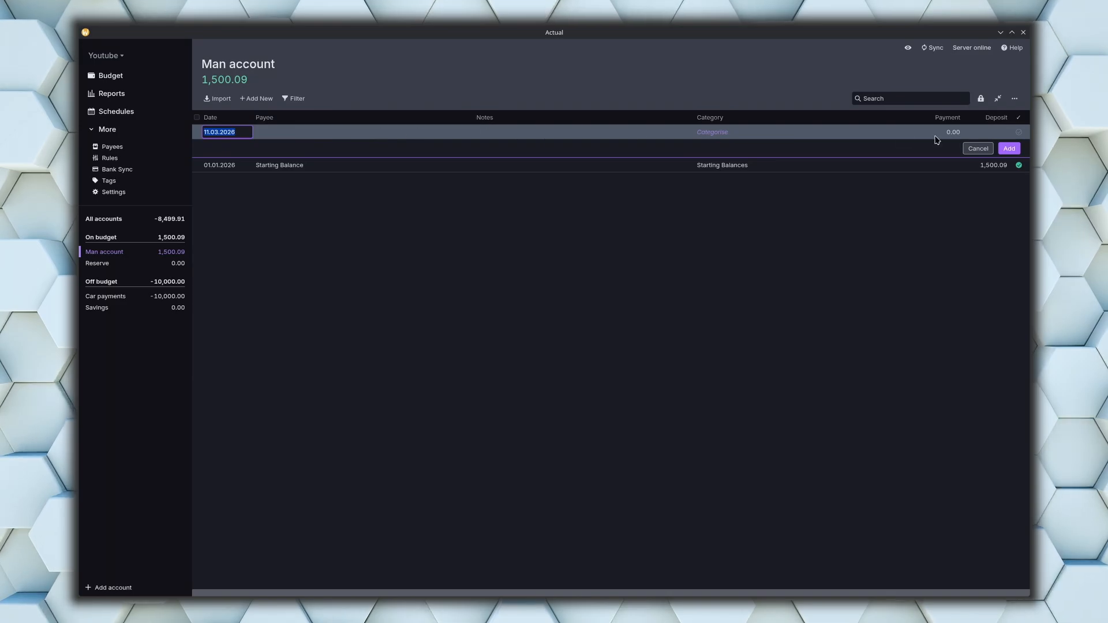
click(975, 149)
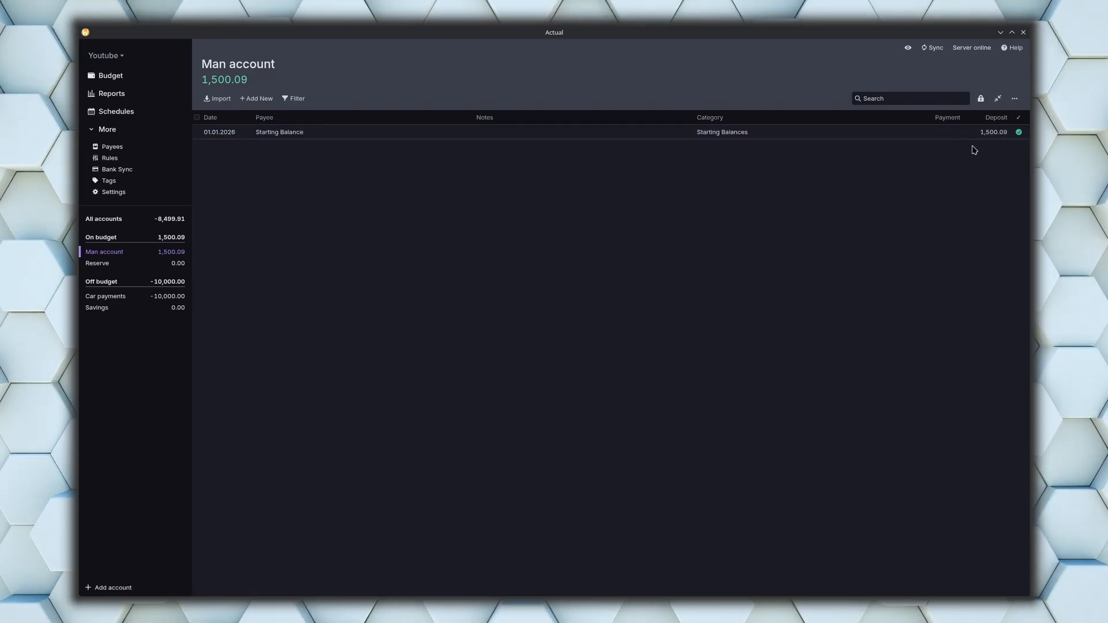
- Load the demo bank statement CSV from the Downloads folder for import into Man account
click(218, 100)
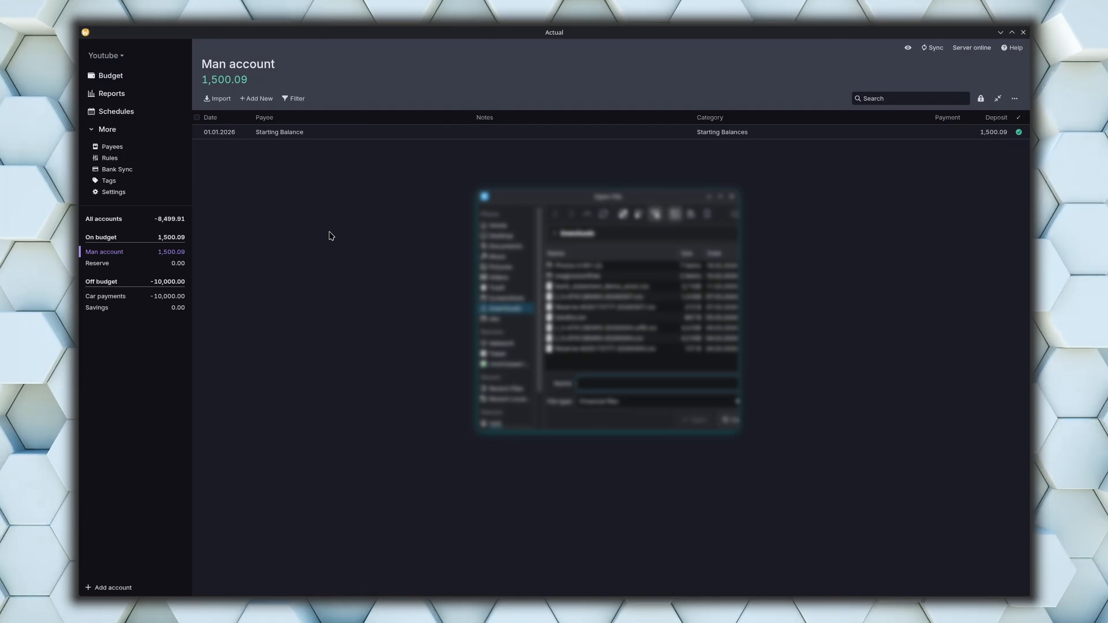
click(587, 289)
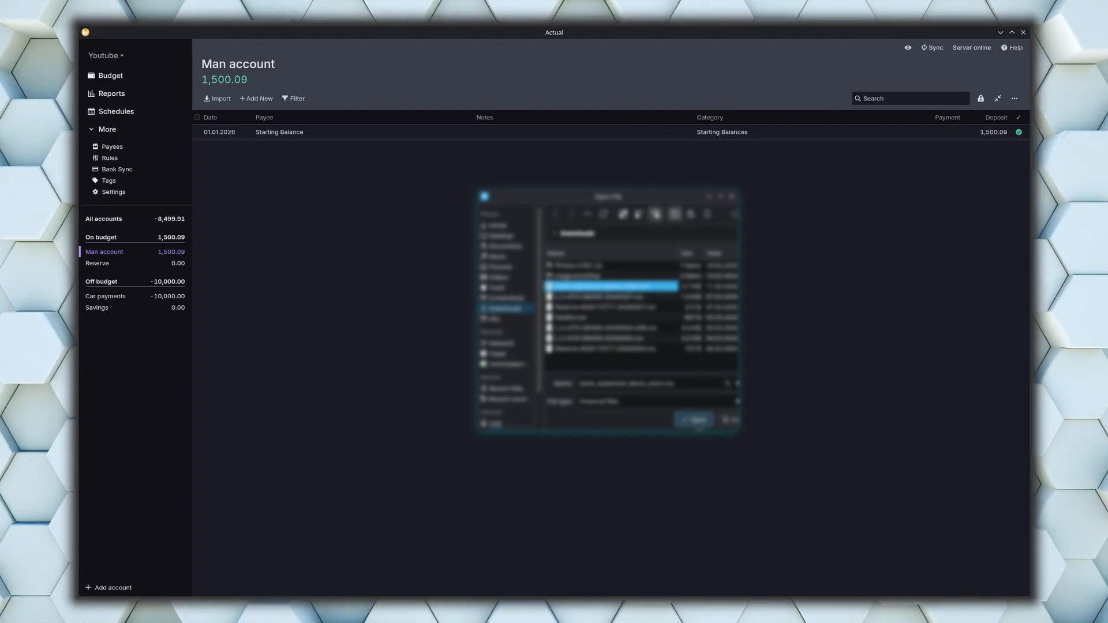
click(696, 421)
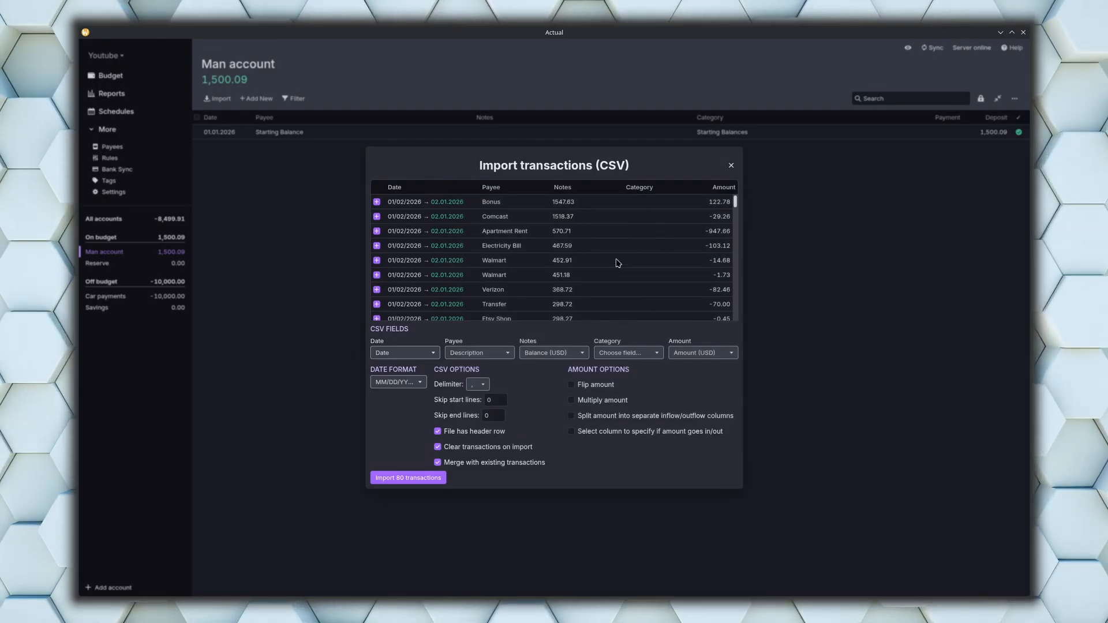
- Try the semicolon as the CSV delimiter, restore the comma, and review the other delimiter choices
click(479, 385)
click(484, 419)
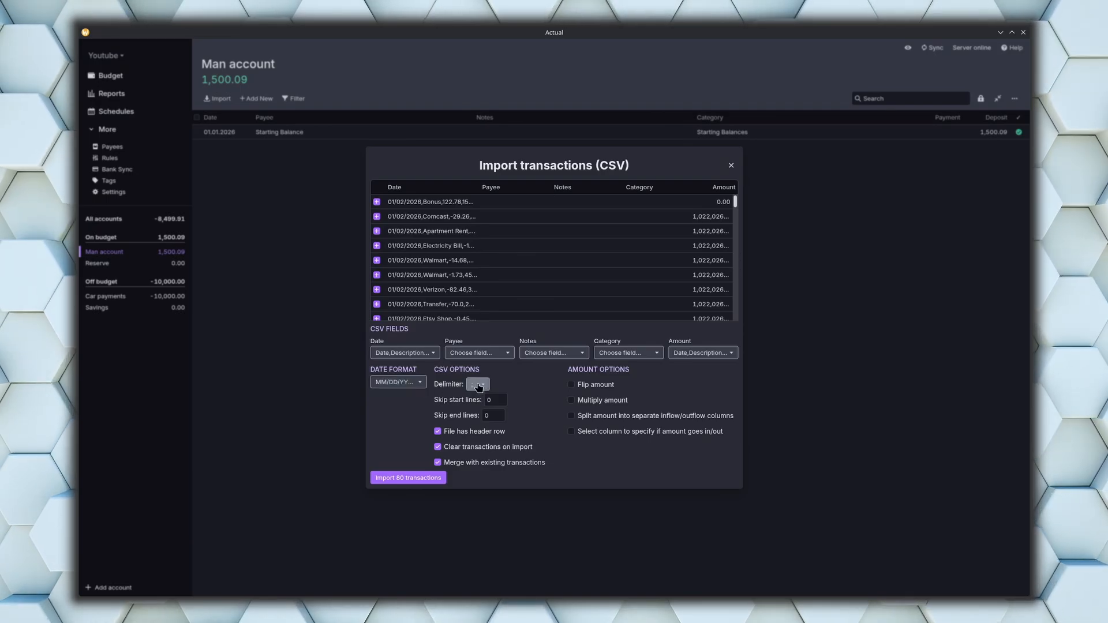
click(478, 385)
click(477, 398)
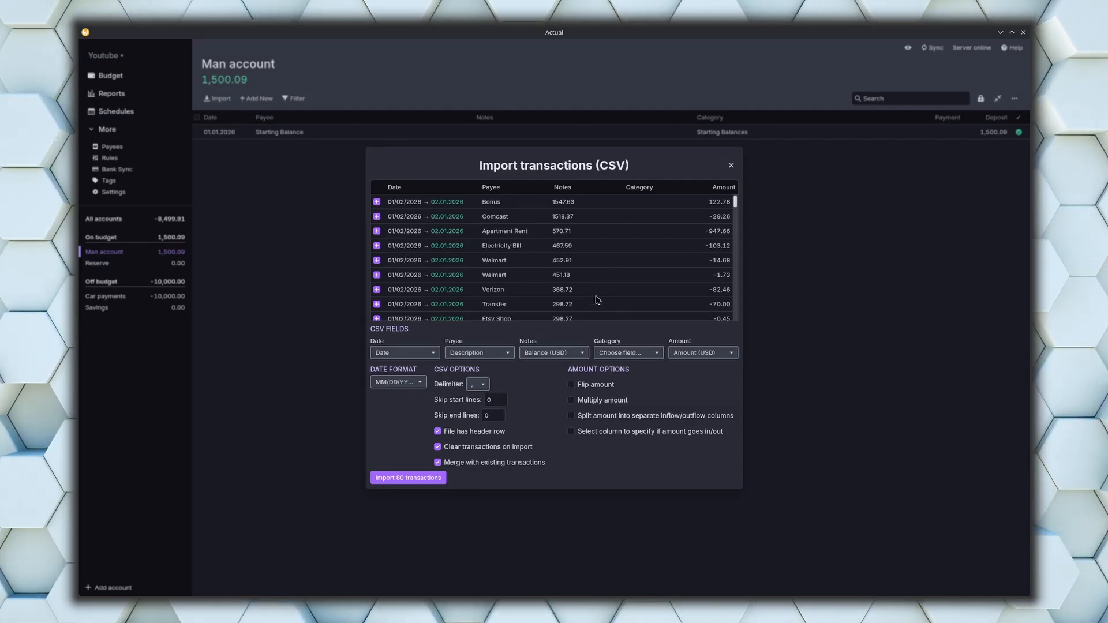
click(478, 385)
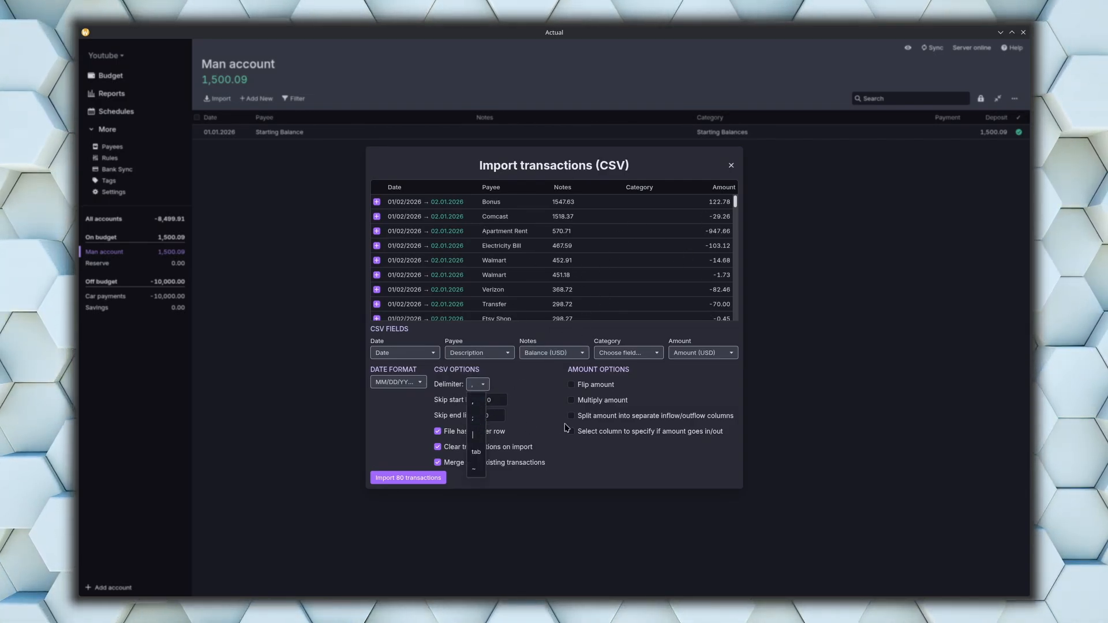
click(599, 474)
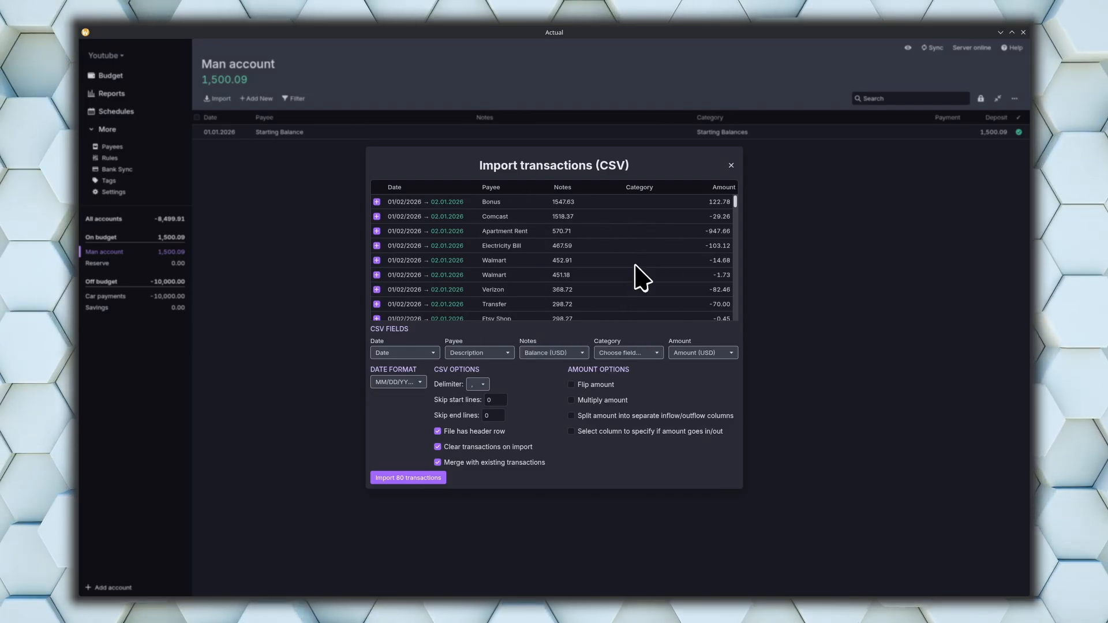
- Exclude the Bonus, Comcast and Apartment Rent transactions from the import and include them again
click(376, 202)
click(376, 216)
click(377, 232)
click(376, 217)
click(376, 202)
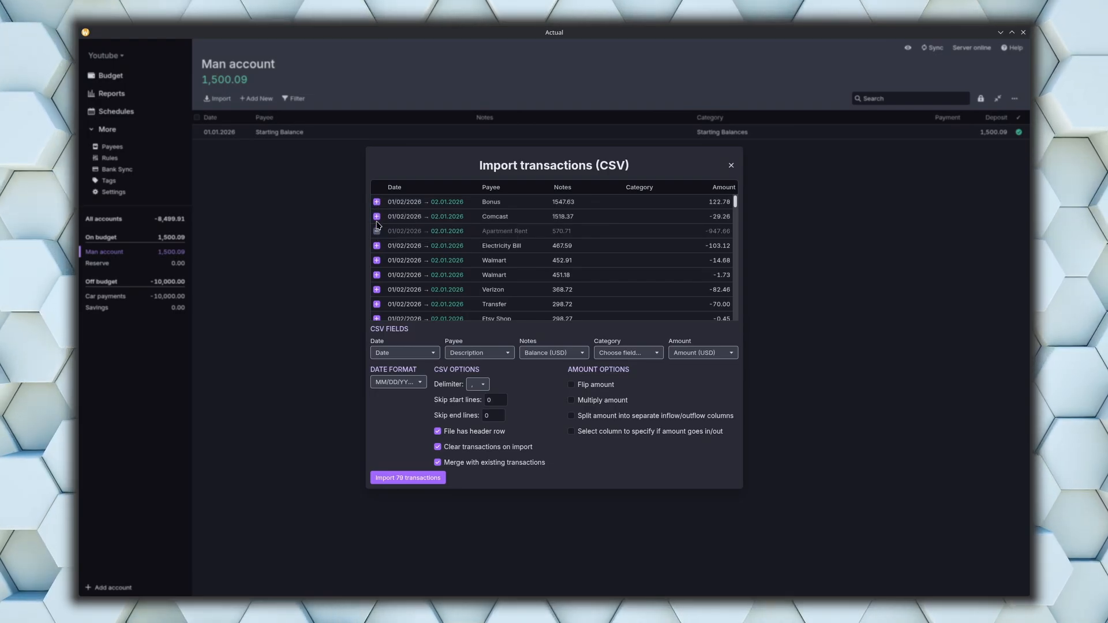
click(376, 231)
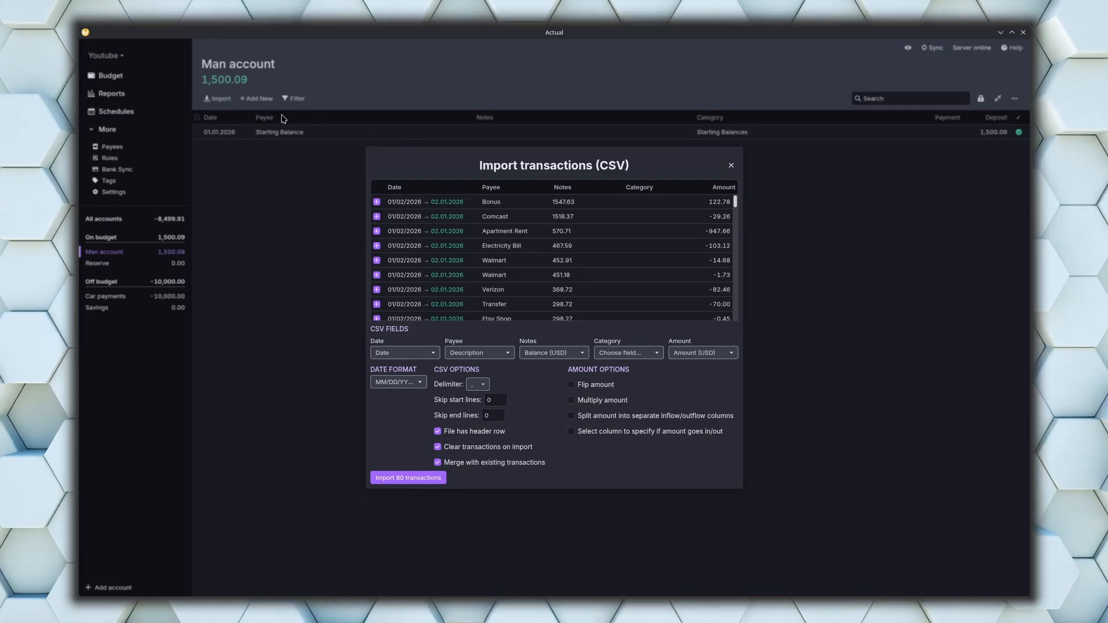
click(377, 202)
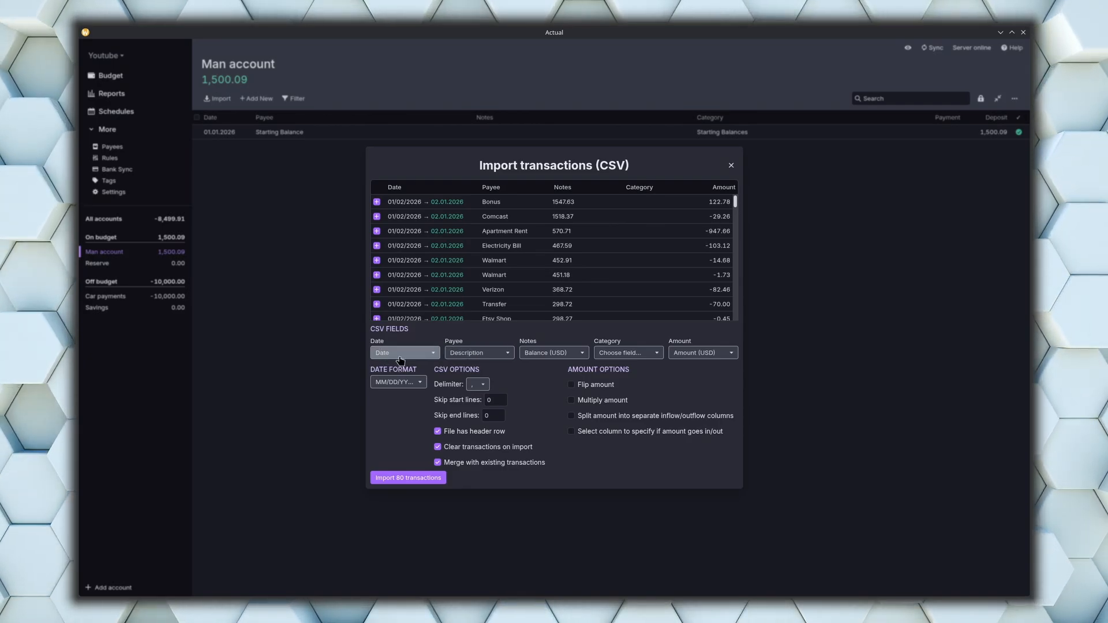
- Clear the CSV column mapped to Notes and keep Amount (USD) as the column for Amount
click(552, 353)
click(542, 378)
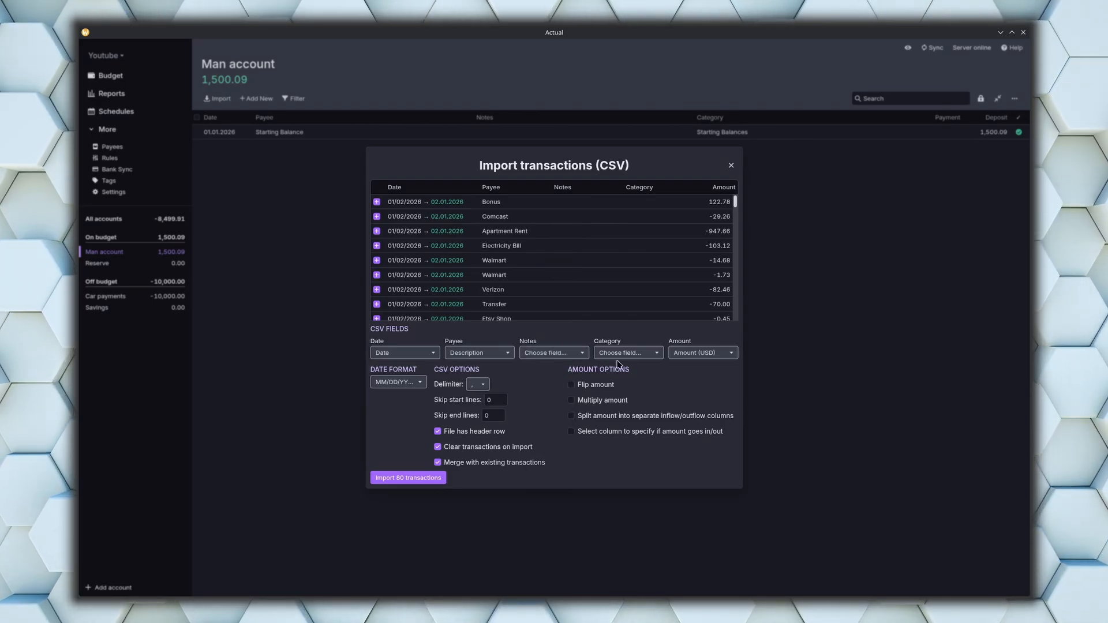
click(702, 354)
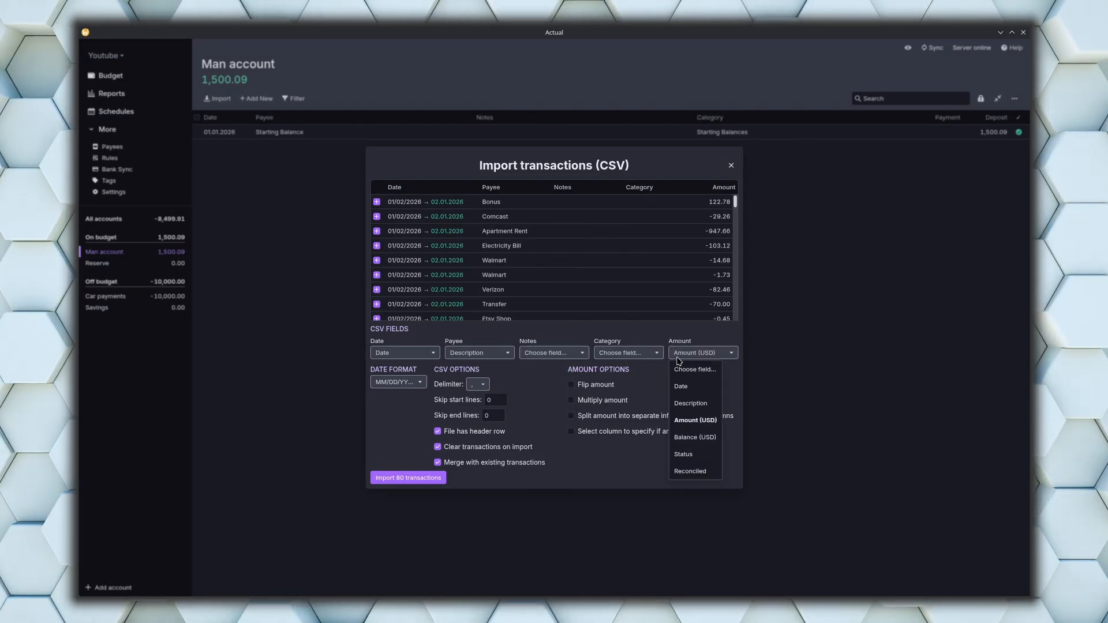
click(695, 420)
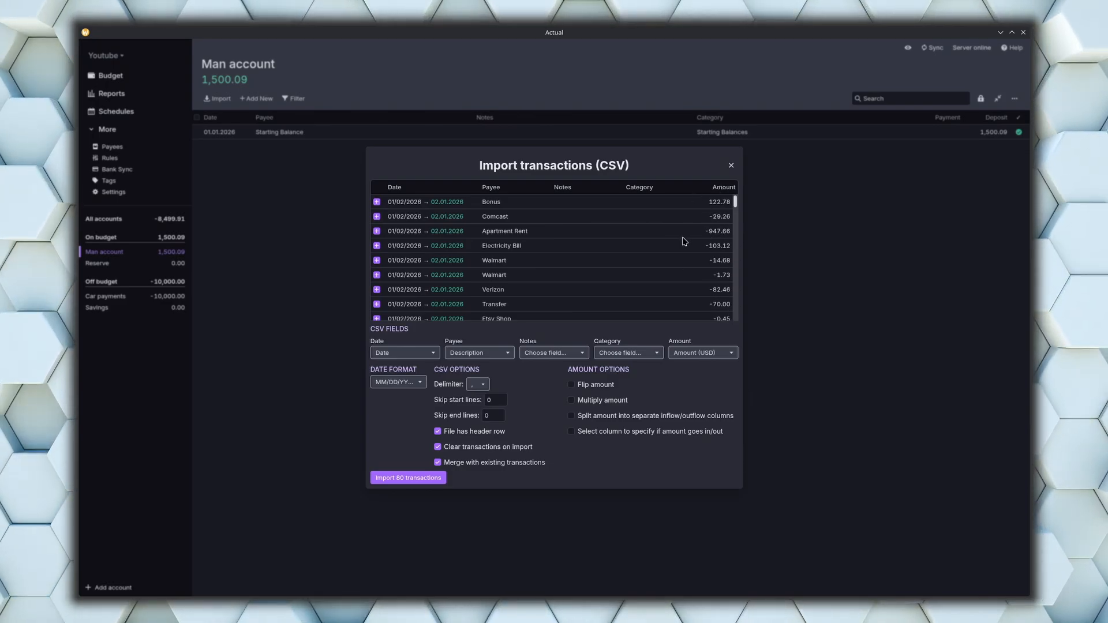
- Try the split inflow/outflow columns option and the multiply amount option, turning each off again
click(590, 417)
click(590, 419)
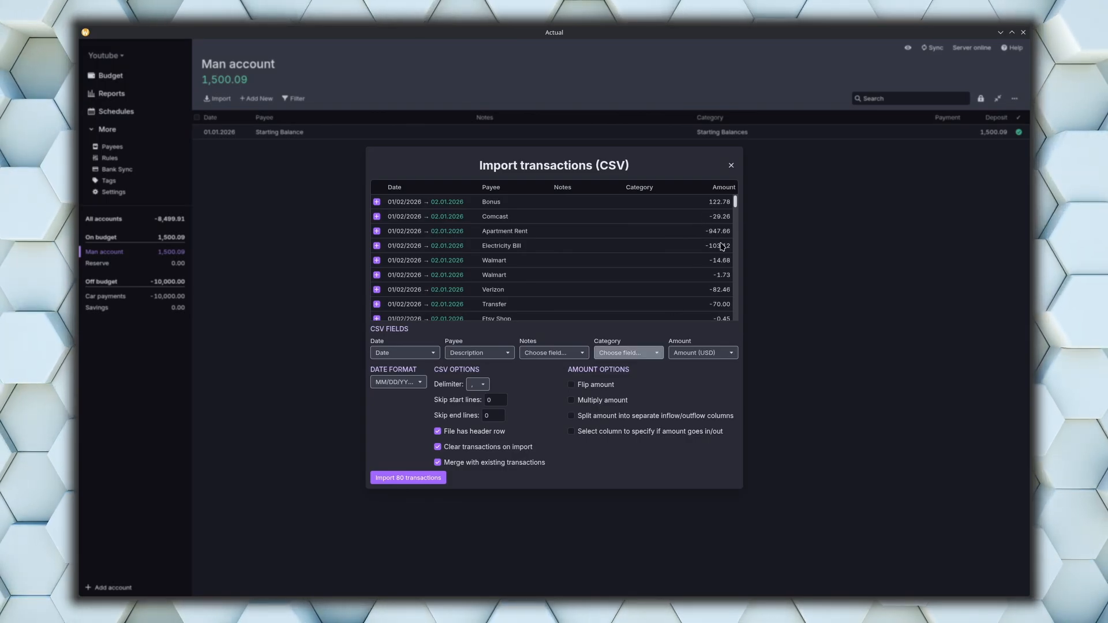
click(609, 400)
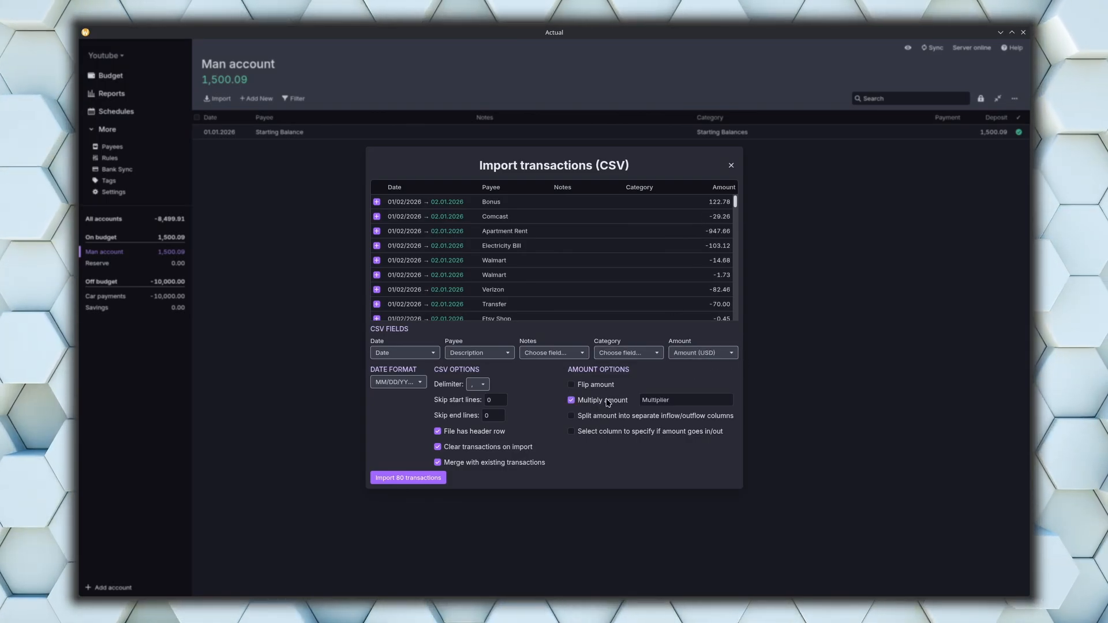
click(617, 402)
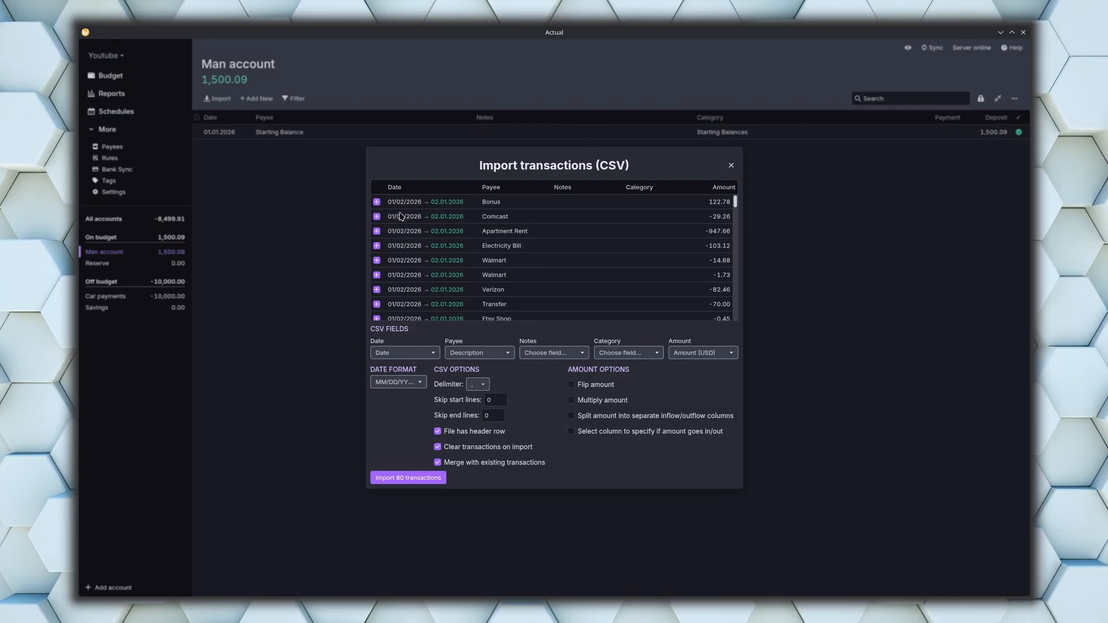
- Import all the listed CSV transactions into Man account and look through the resulting list
click(408, 478)
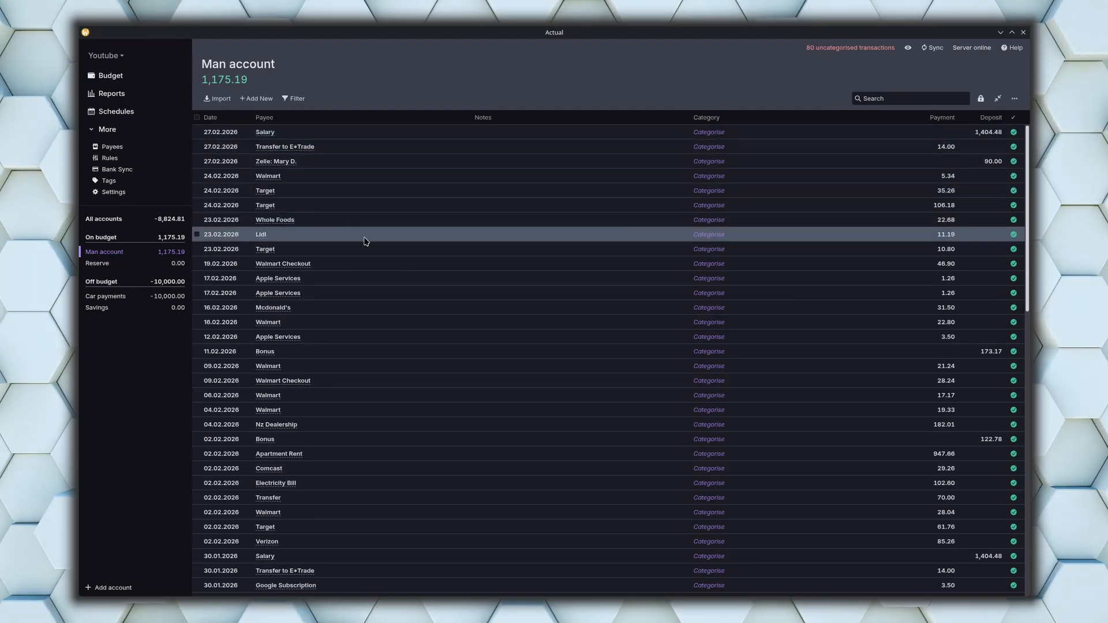
scroll(372, 254, down, 10)
scroll(489, 293, up, 10)
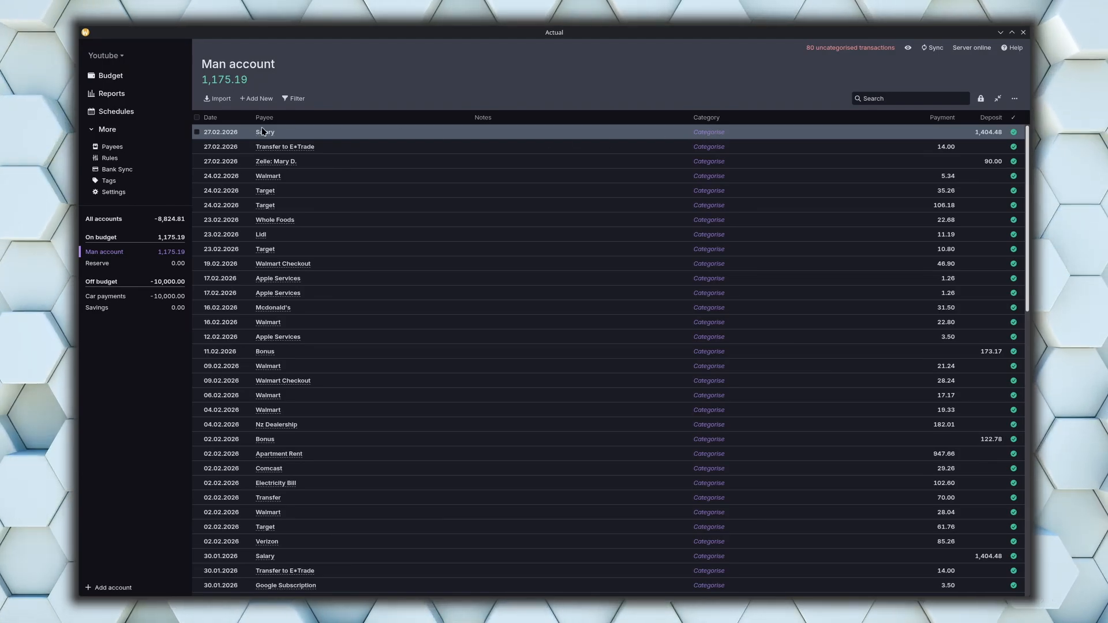
- Assign the Income category to the Salary transaction of 27.02.2026
click(709, 132)
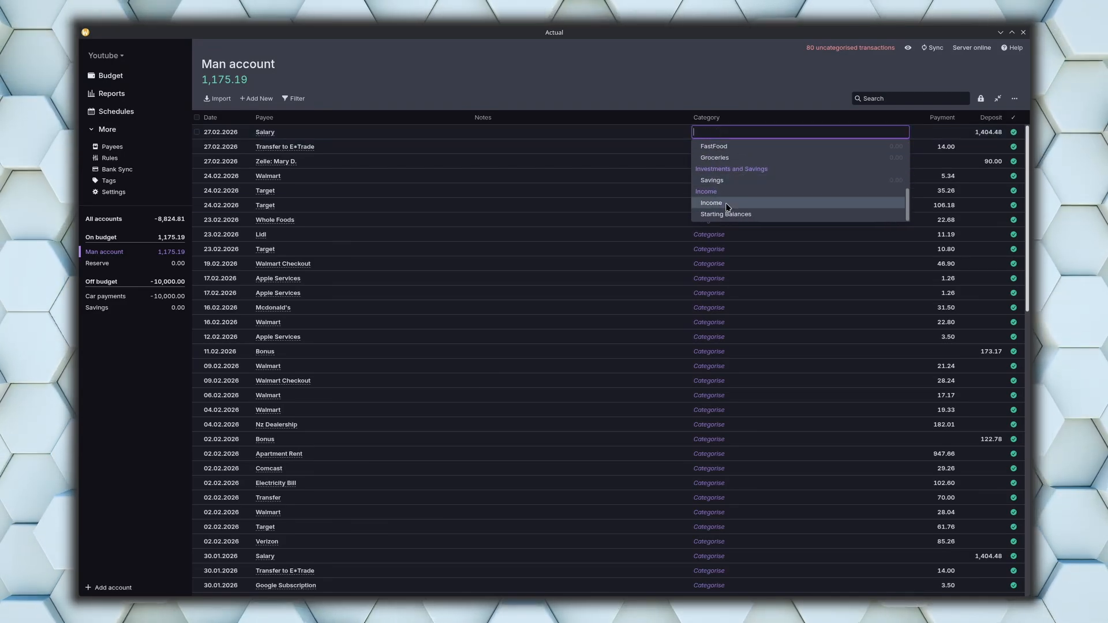
click(741, 203)
click(737, 81)
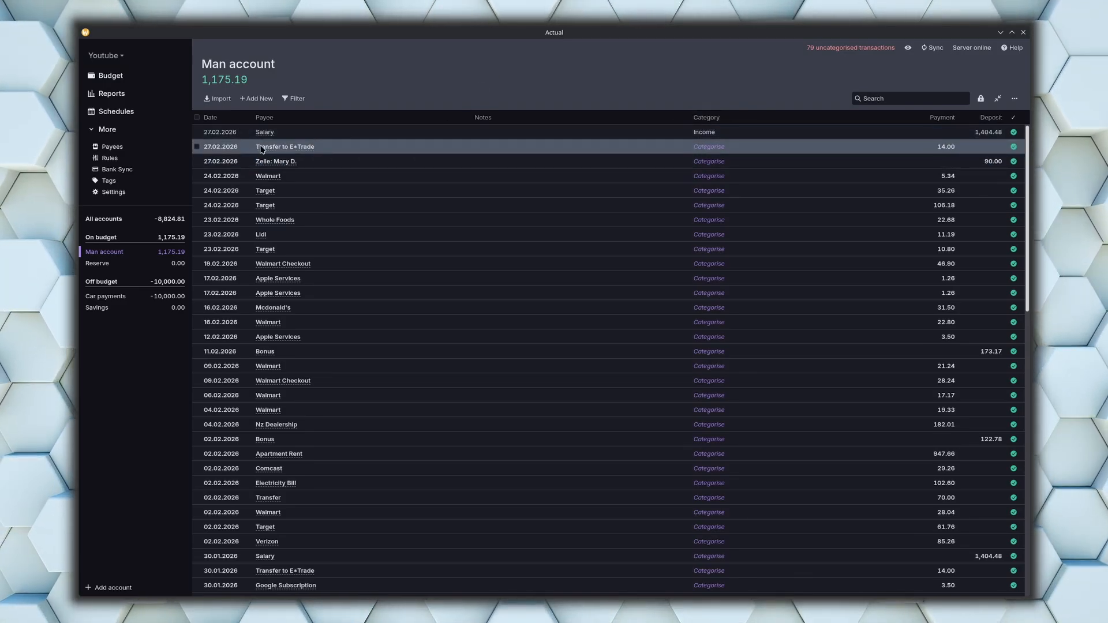
- Assign the Savings category to the 27.02.2026 Transfer to E*Trade transaction and deselect it
click(196, 148)
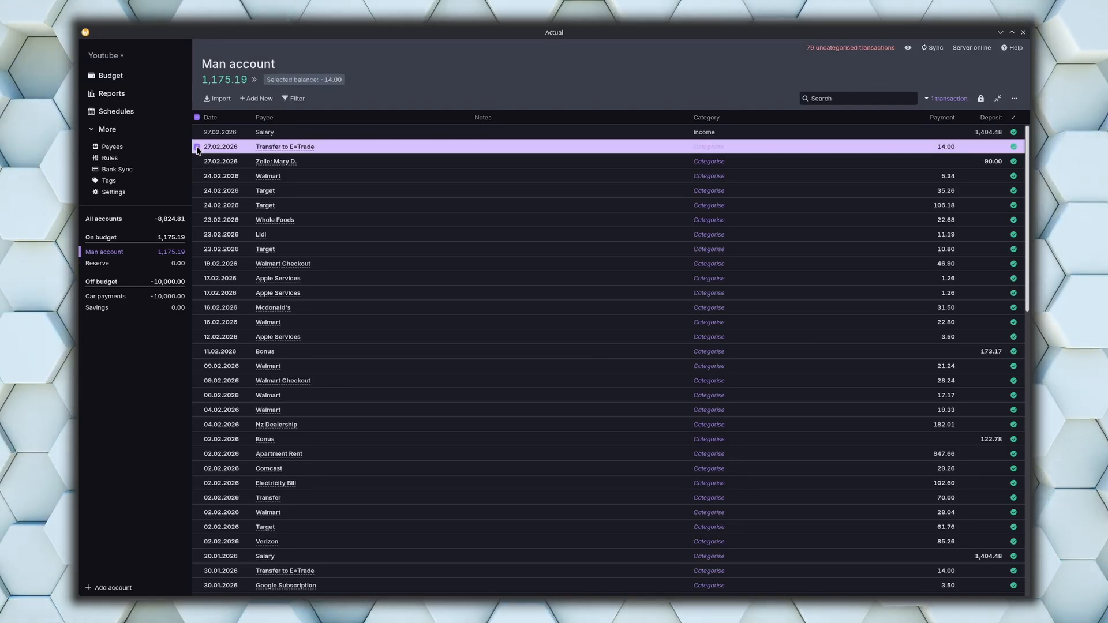
click(942, 100)
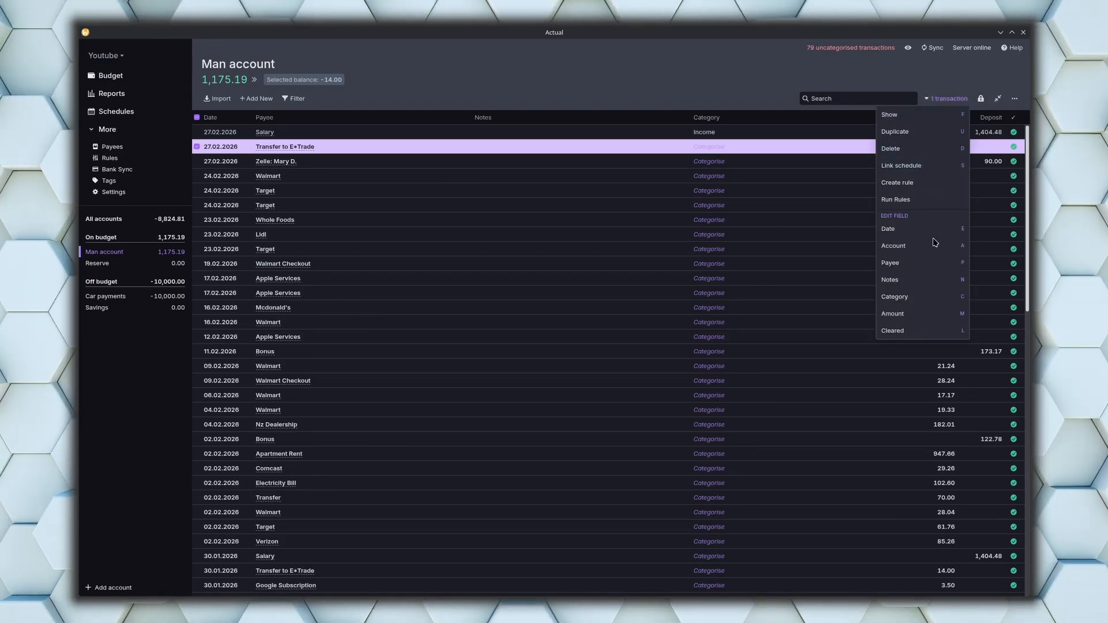
click(922, 297)
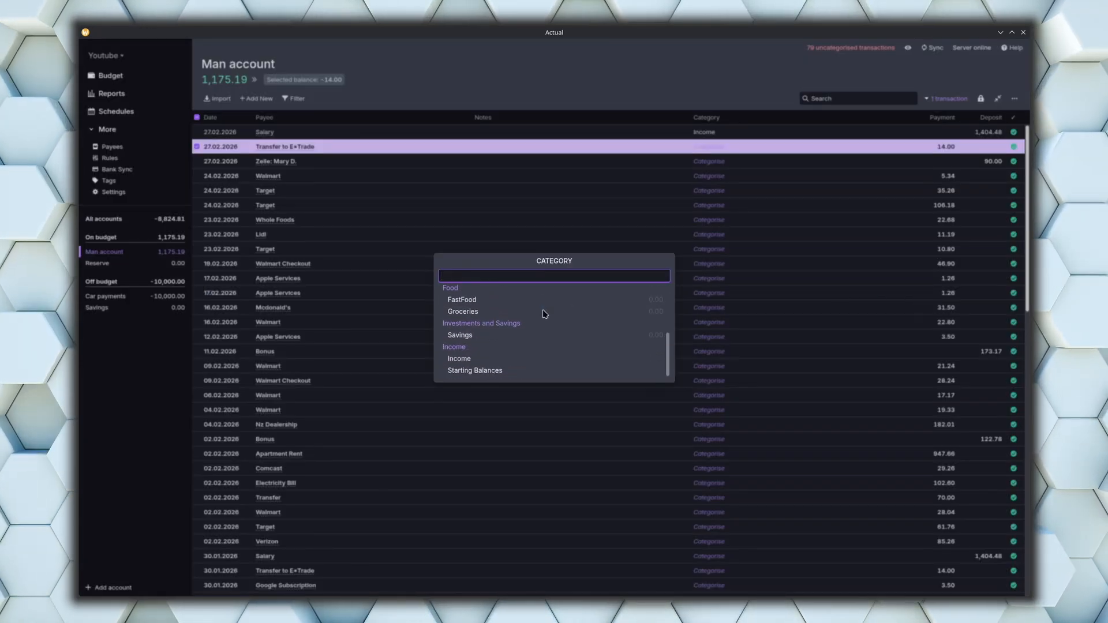
click(487, 337)
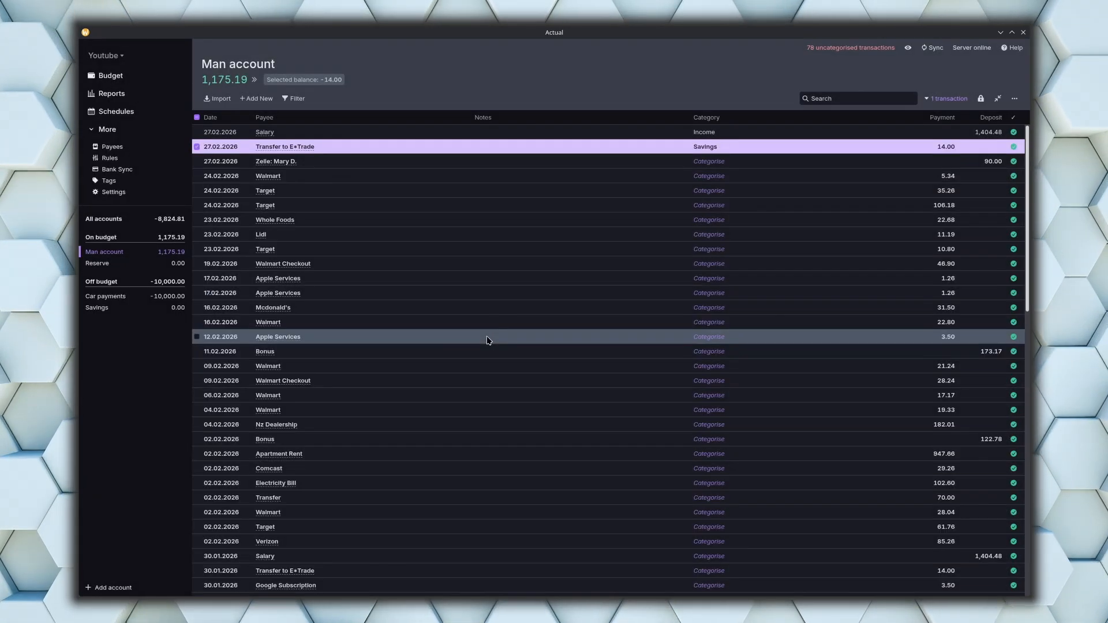
click(197, 147)
- Assign the Groceries category to the Walmart and two Target transactions of 24.02.2026 together, and deselect them
click(197, 176)
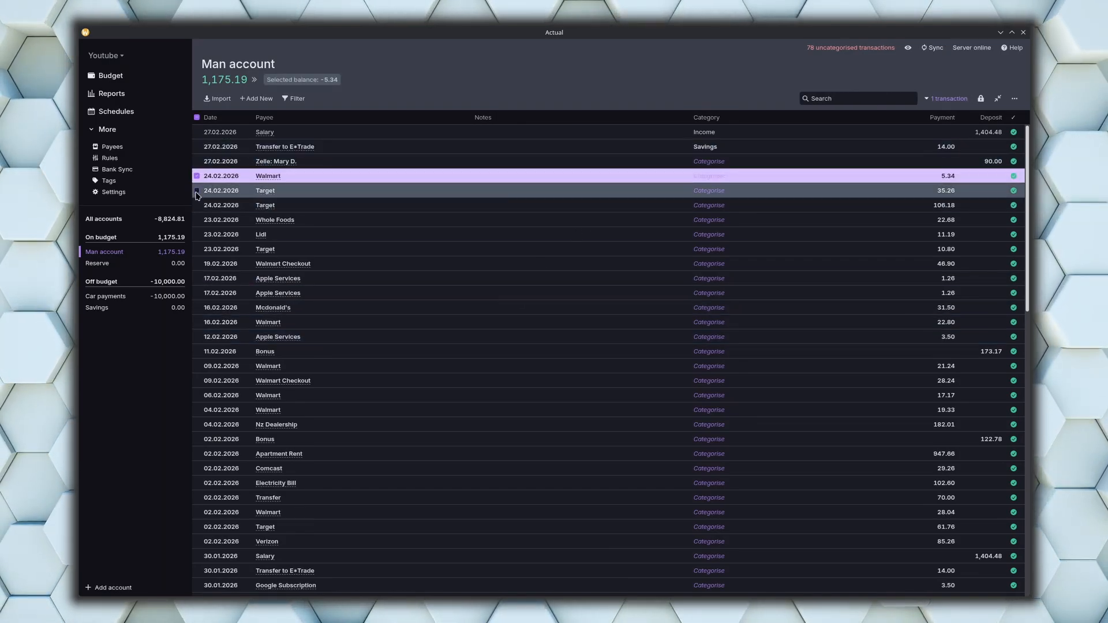
click(196, 191)
click(197, 206)
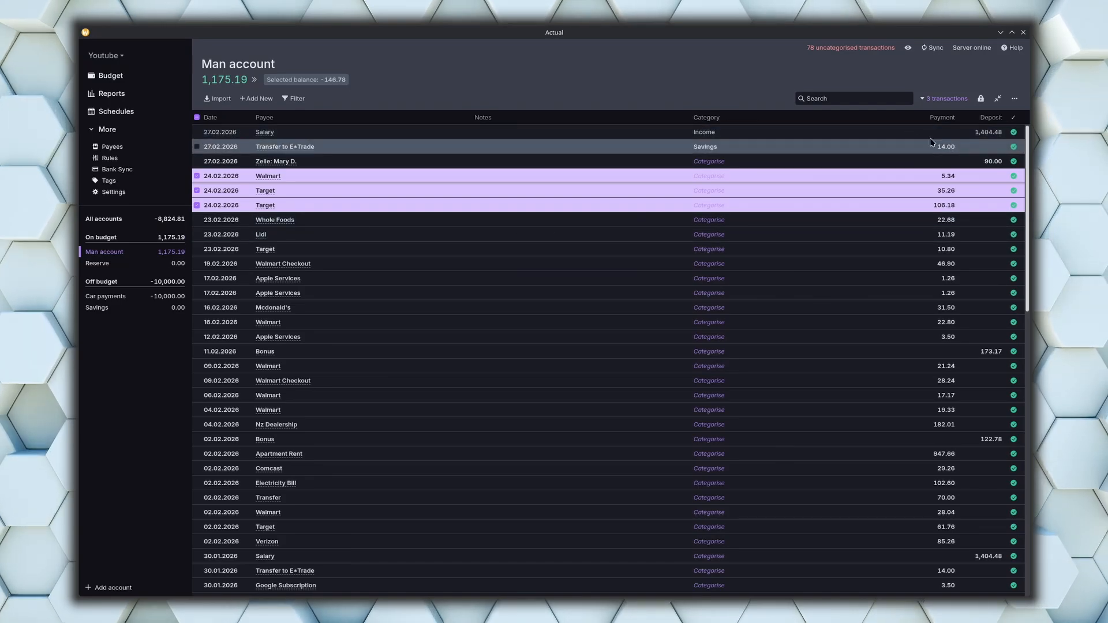
click(949, 99)
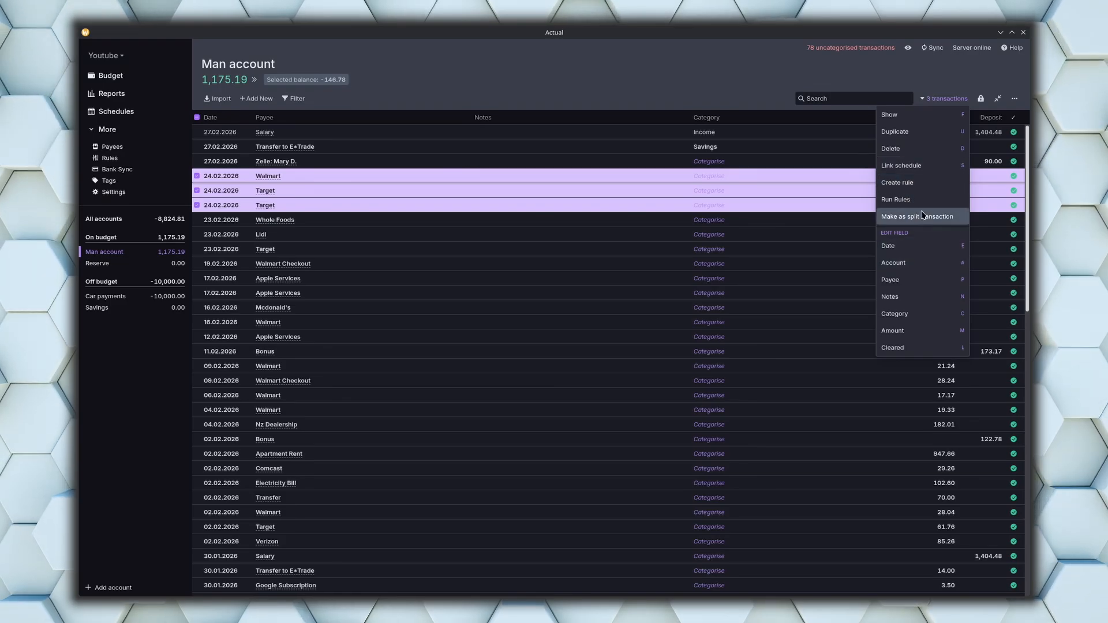
click(912, 313)
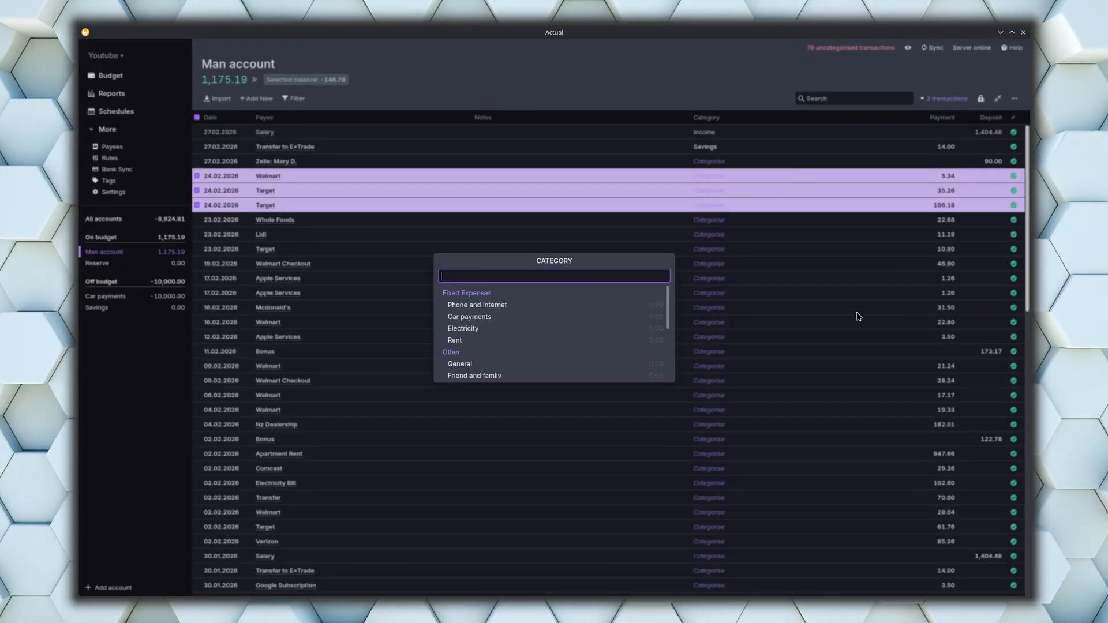
scroll(496, 339, down, 3)
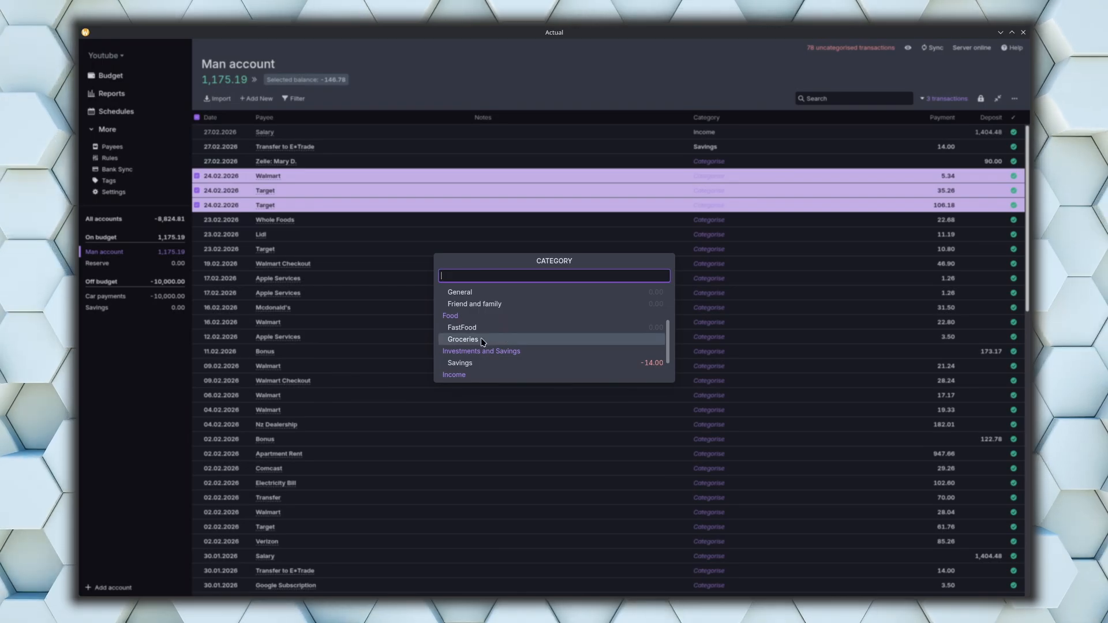
click(481, 338)
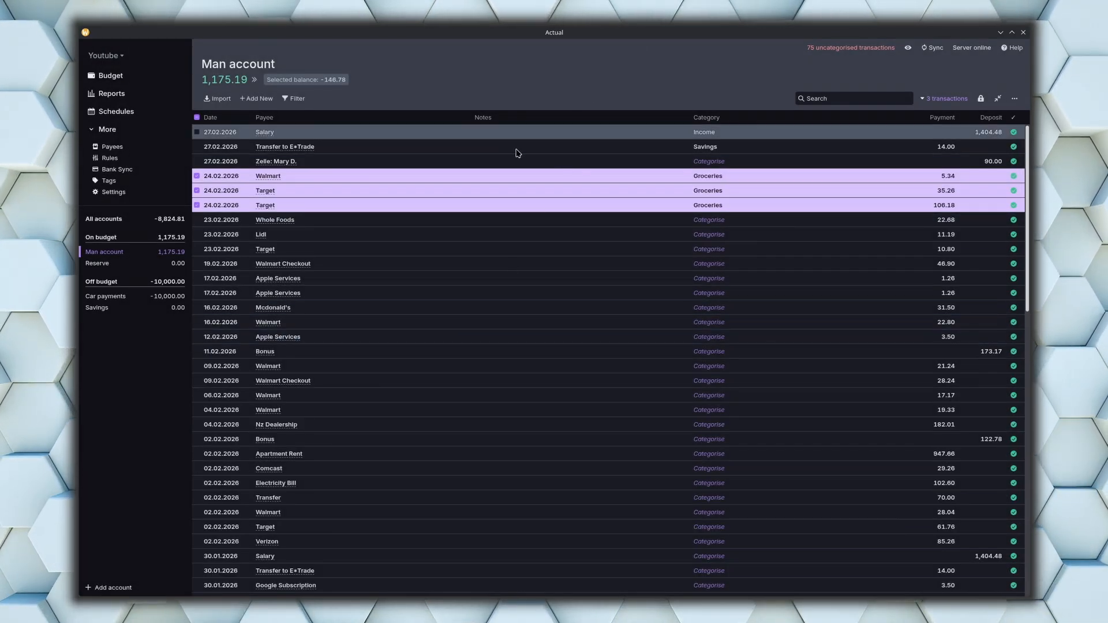
click(197, 204)
click(197, 190)
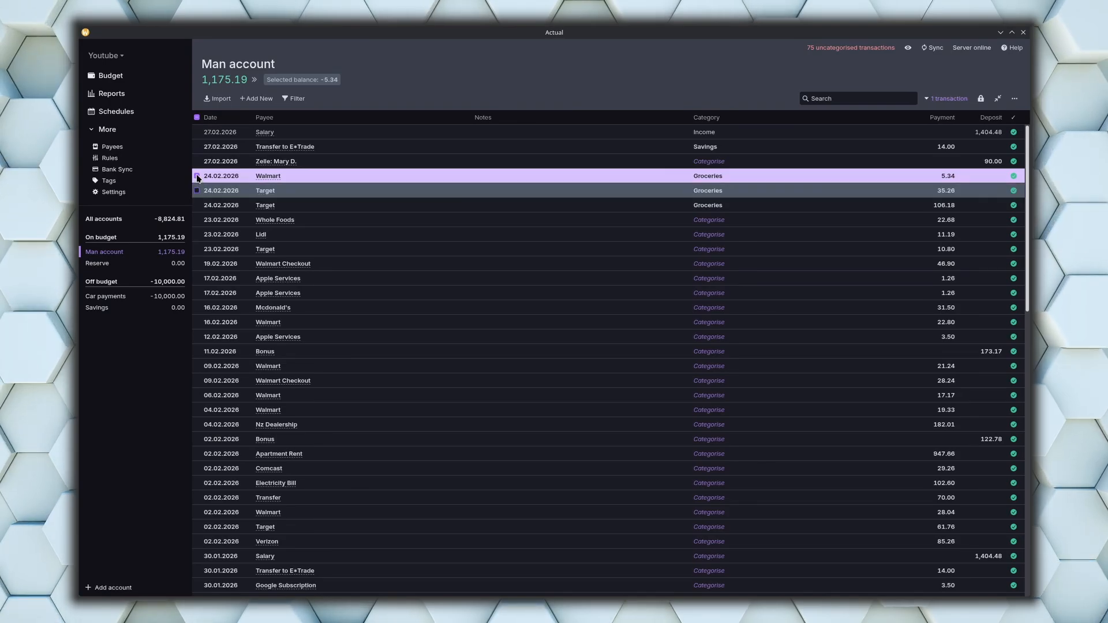
click(197, 175)
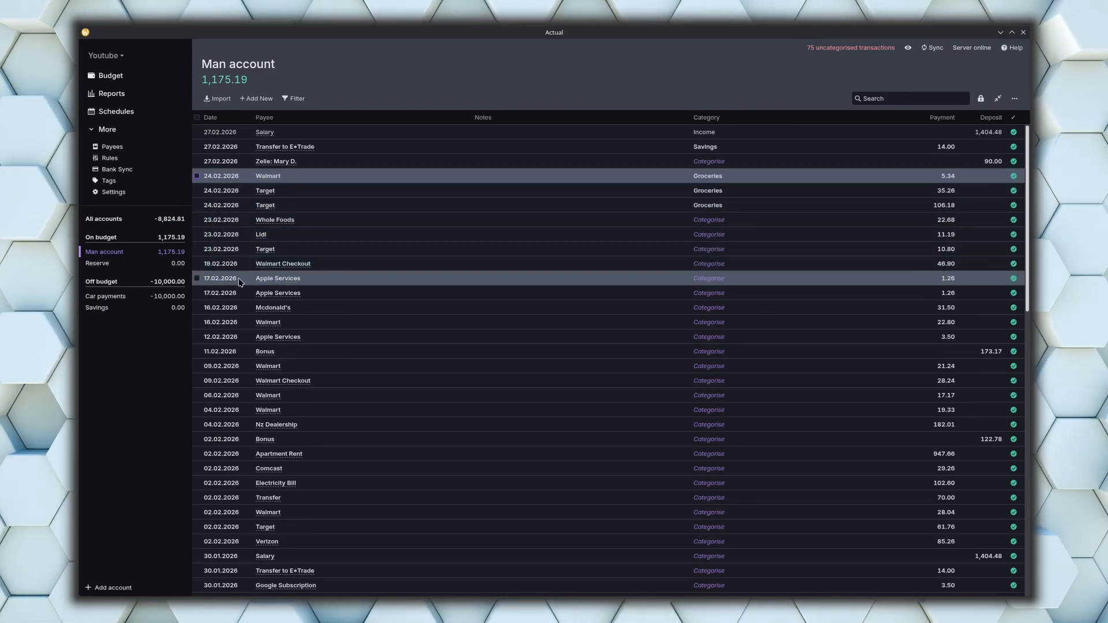
- Check the category list for one that suits the two Apple Services transactions of 17.02.2026, and close it without assigning any
click(198, 279)
click(197, 293)
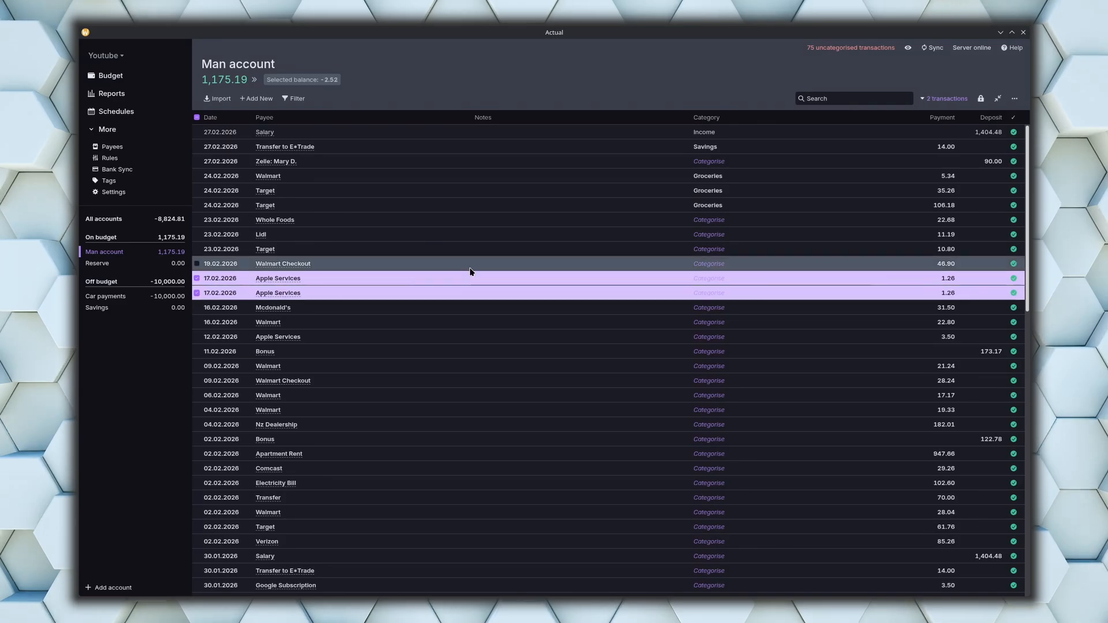
key(c)
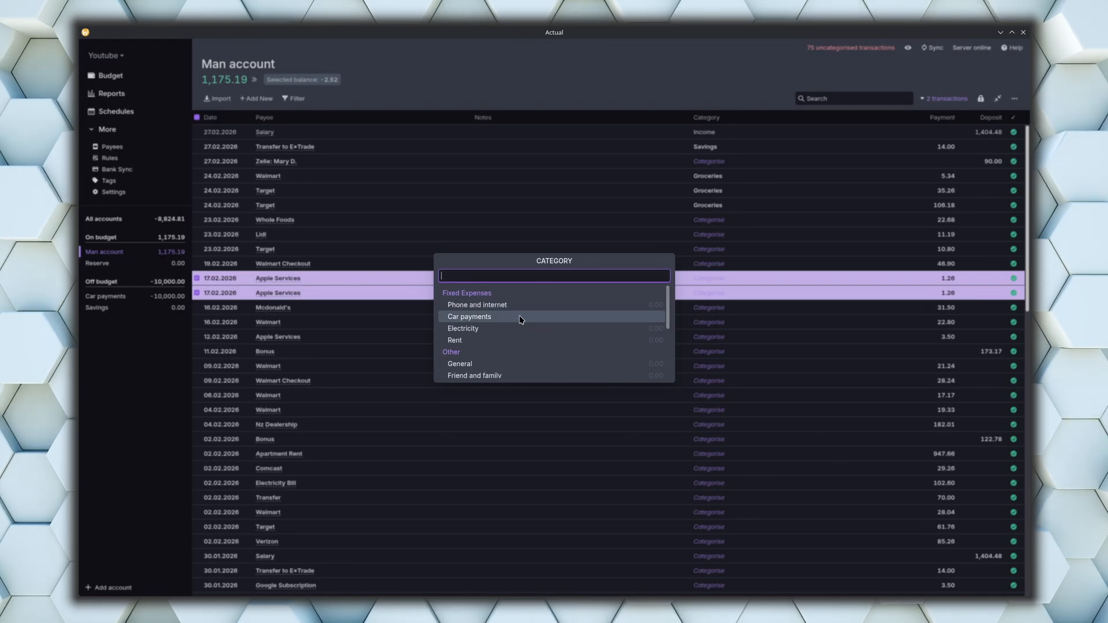
scroll(521, 320, down, 1)
scroll(520, 320, down, 2)
scroll(495, 323, up, 2)
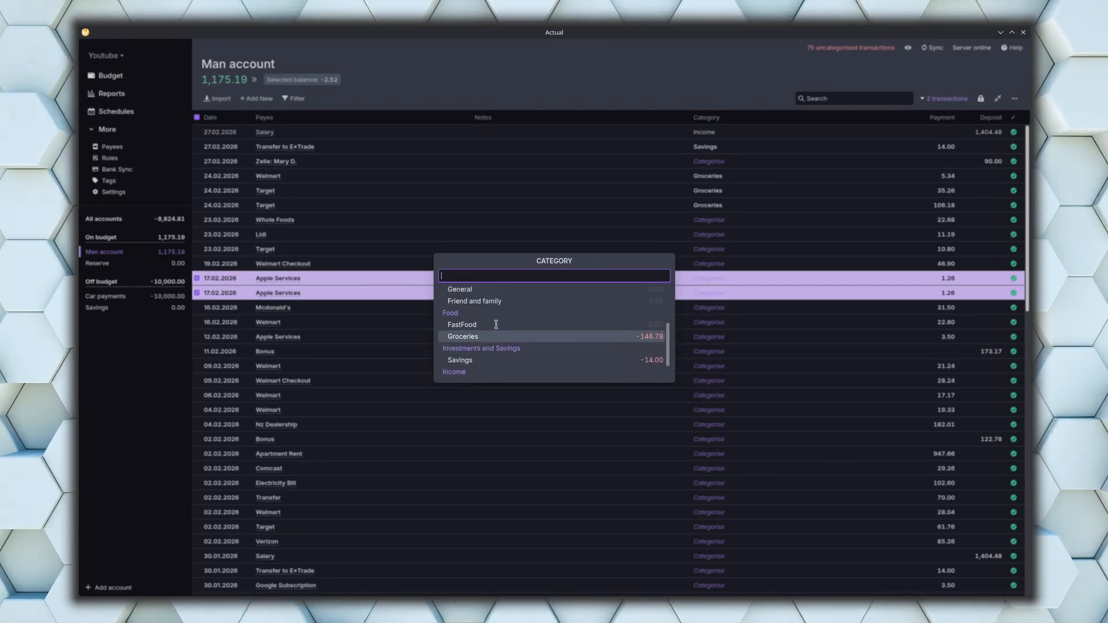
scroll(500, 342, down, 1)
scroll(500, 342, down, 2)
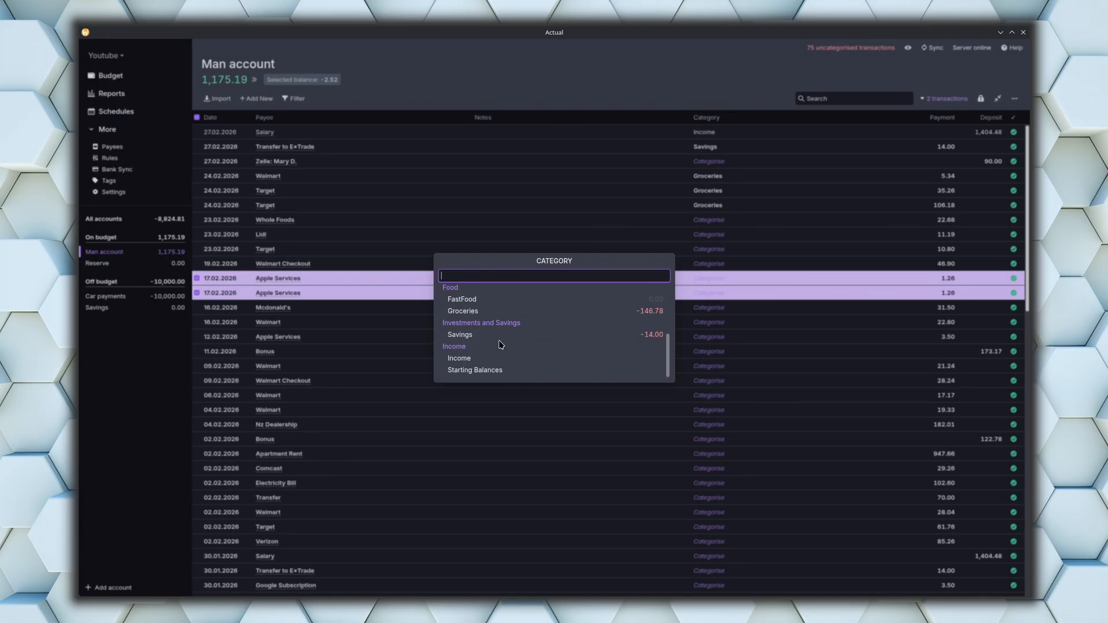
scroll(500, 345, up, 3)
scroll(500, 345, down, 2)
scroll(500, 345, up, 2)
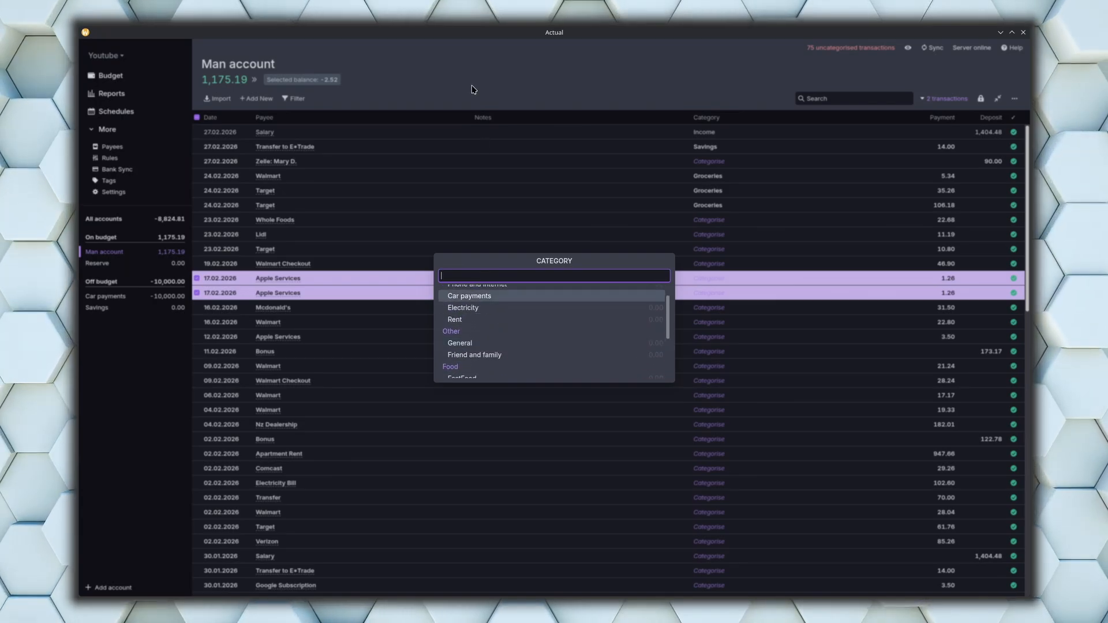
click(472, 85)
- Add a category named Cloud services to the Other group in the budget
click(110, 75)
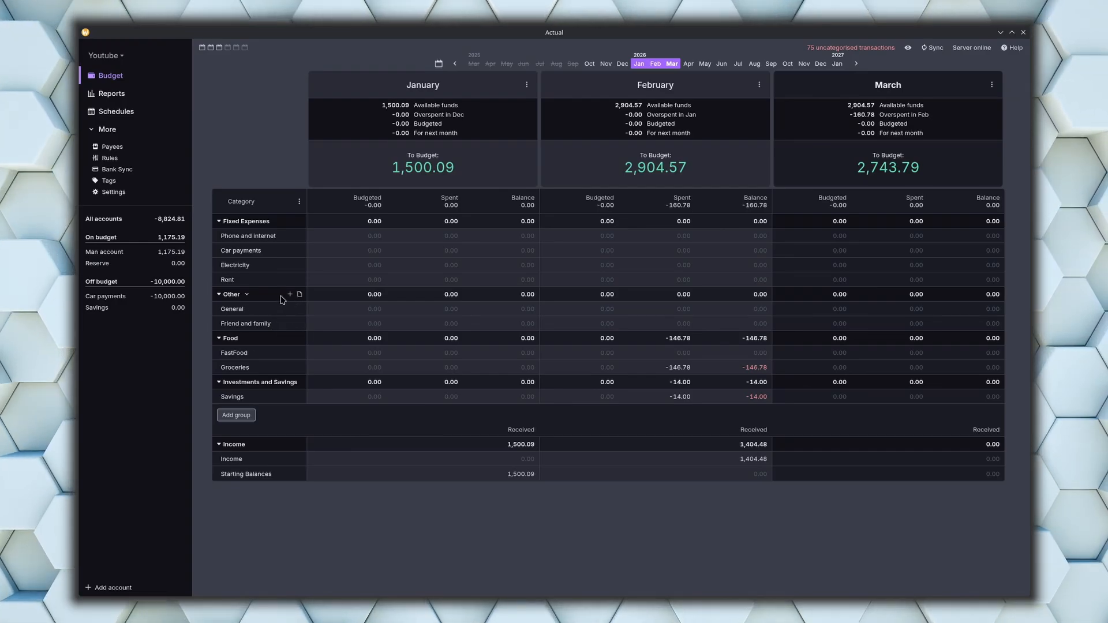
click(290, 294)
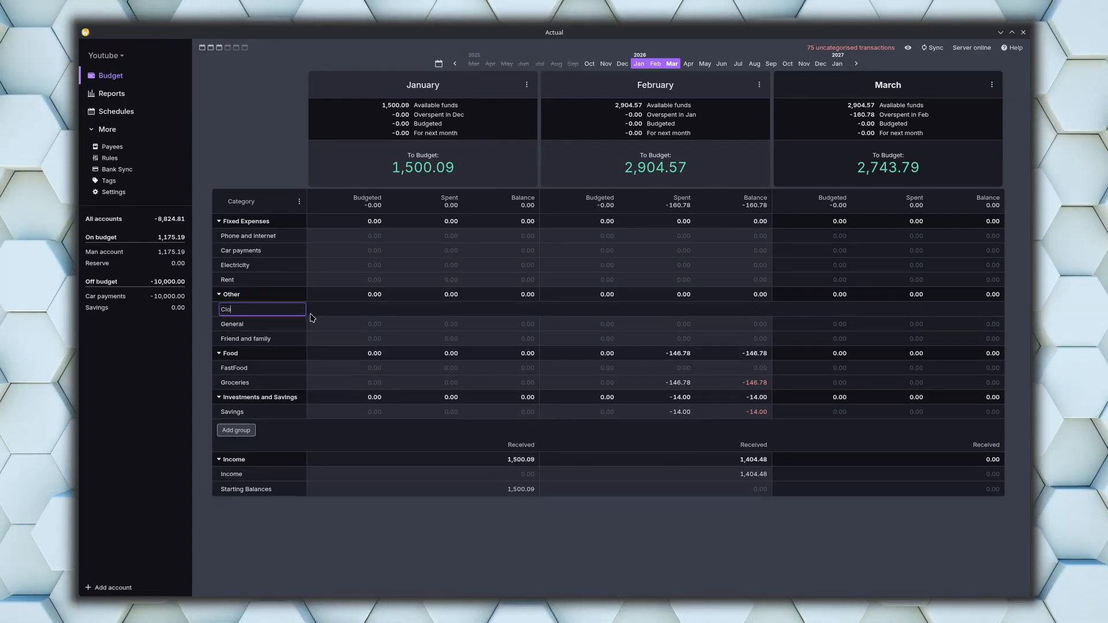
text(Cloud services)
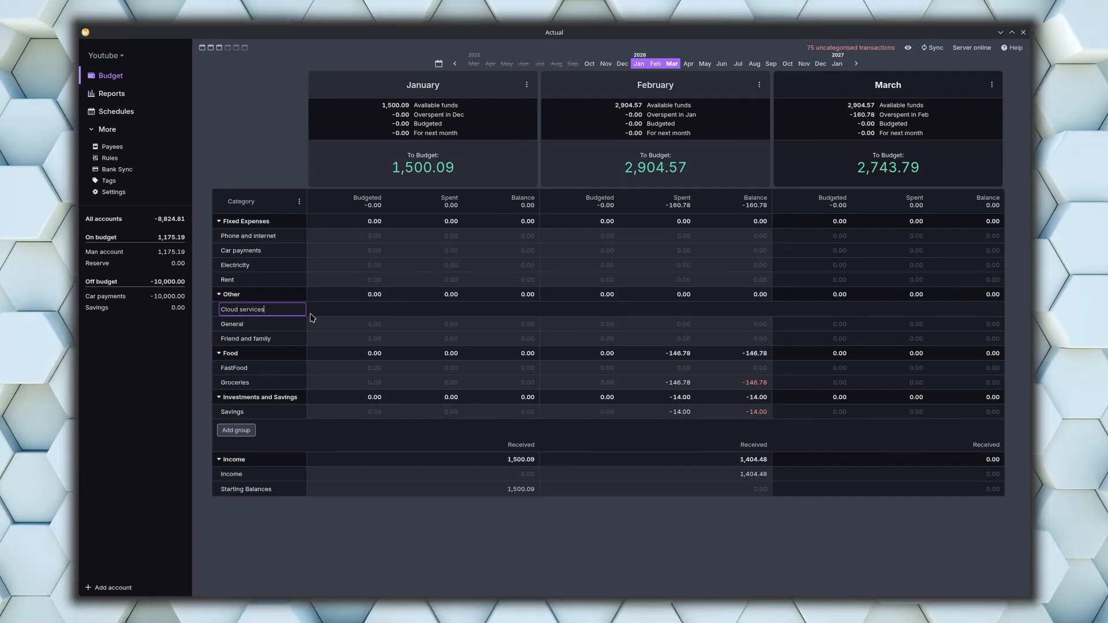
key(Return)
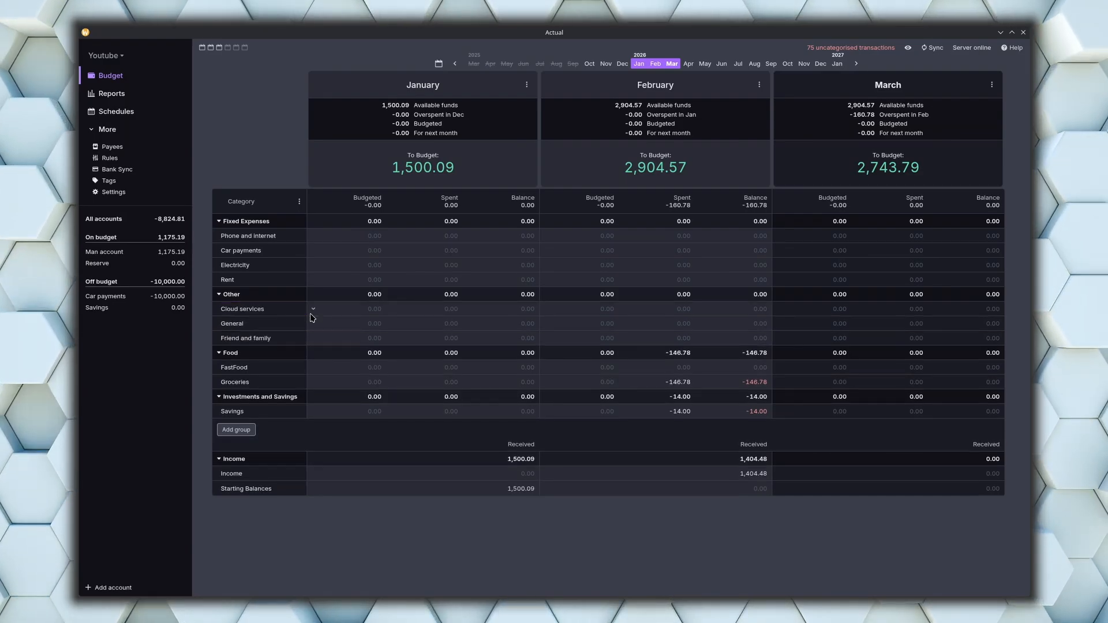
- Assign the Cloud services category to the two 17.02.2026 Apple Services transactions in Man account
click(131, 252)
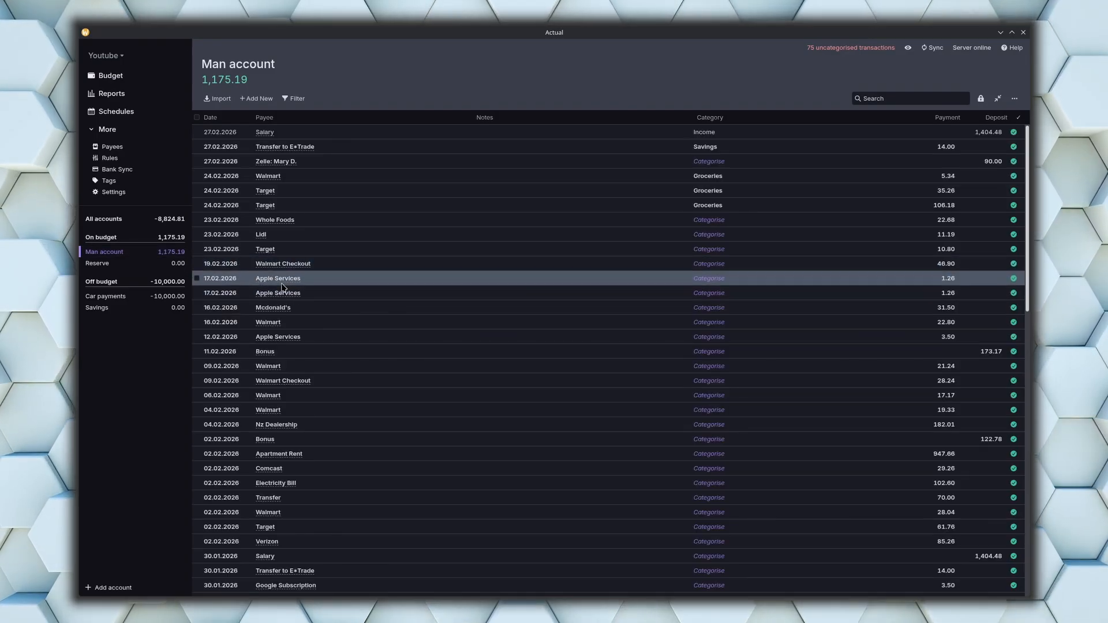
click(197, 293)
click(196, 278)
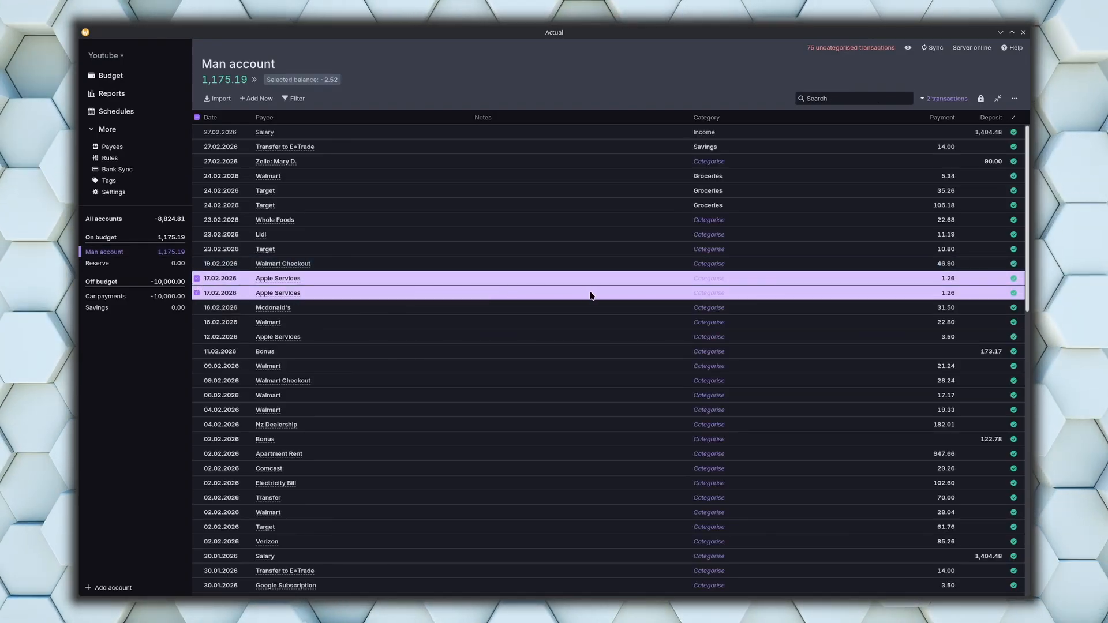
text(ccl)
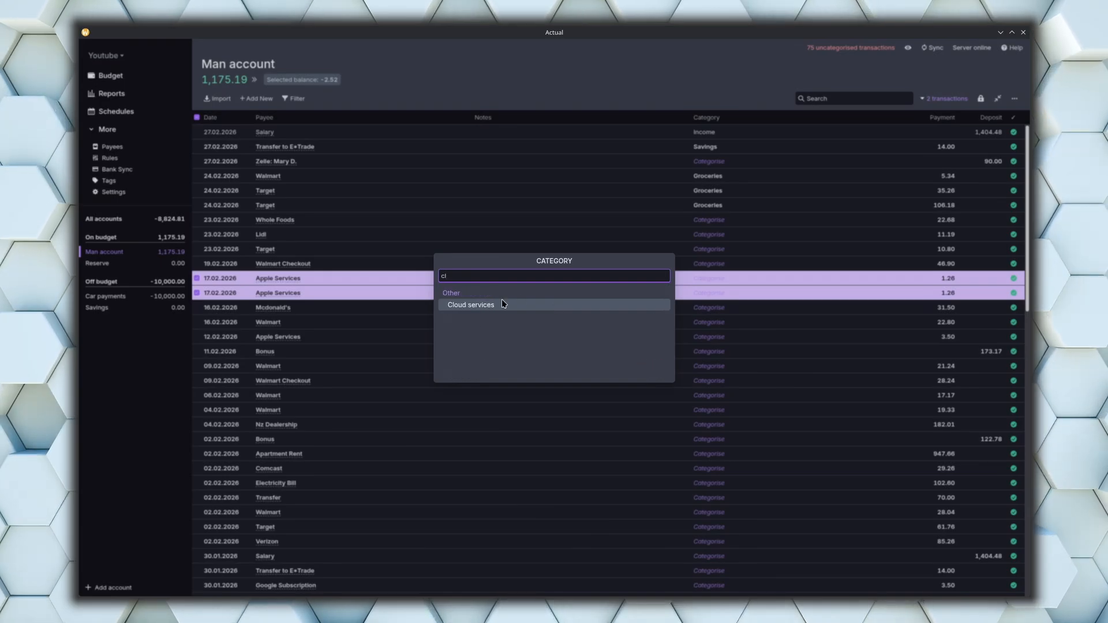
click(503, 304)
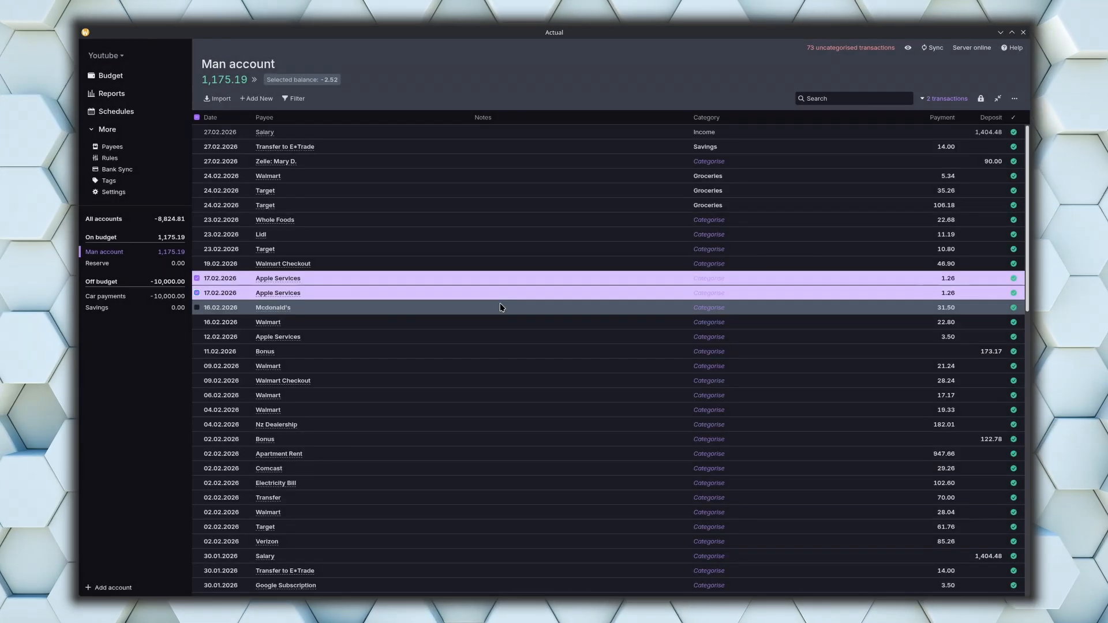
- Deselect the two 17.02.2026 Apple Services transactions and look over the transactions in Man account that still need a category
click(197, 292)
click(196, 278)
scroll(427, 300, down, 5)
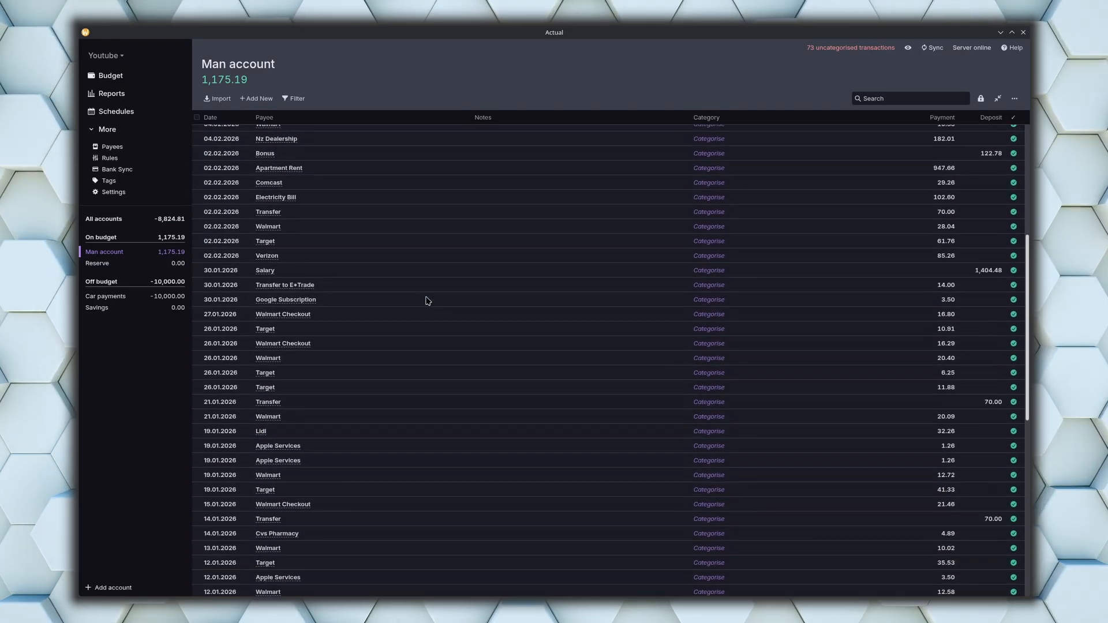
scroll(427, 300, up, 5)
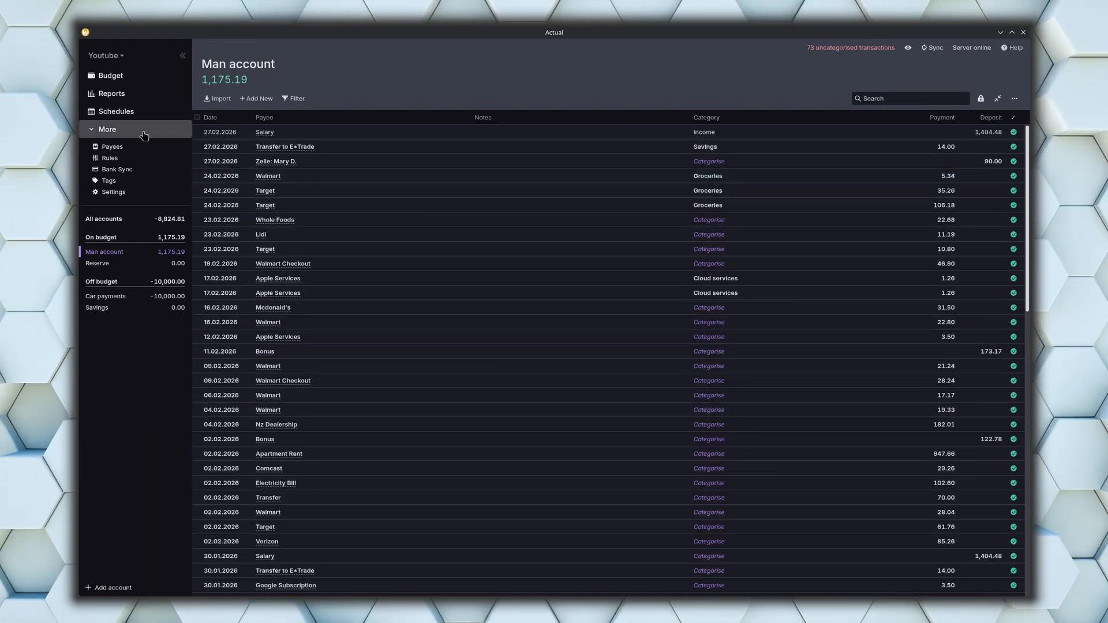
- Create and save a rule that sets the category to Groceries when the payee is Walmart
click(110, 158)
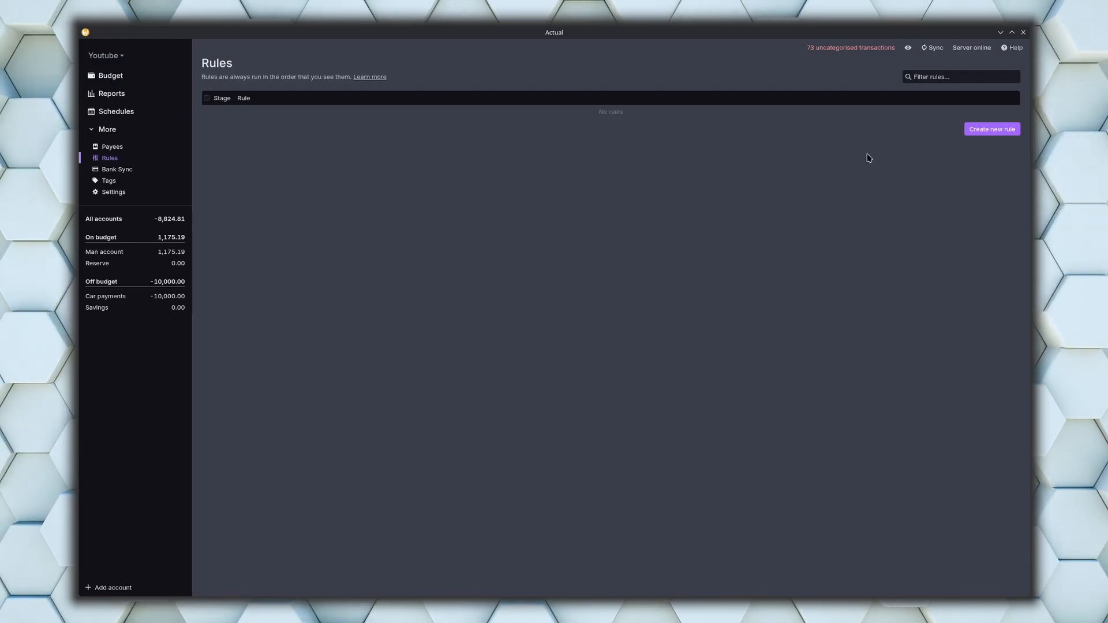
click(985, 131)
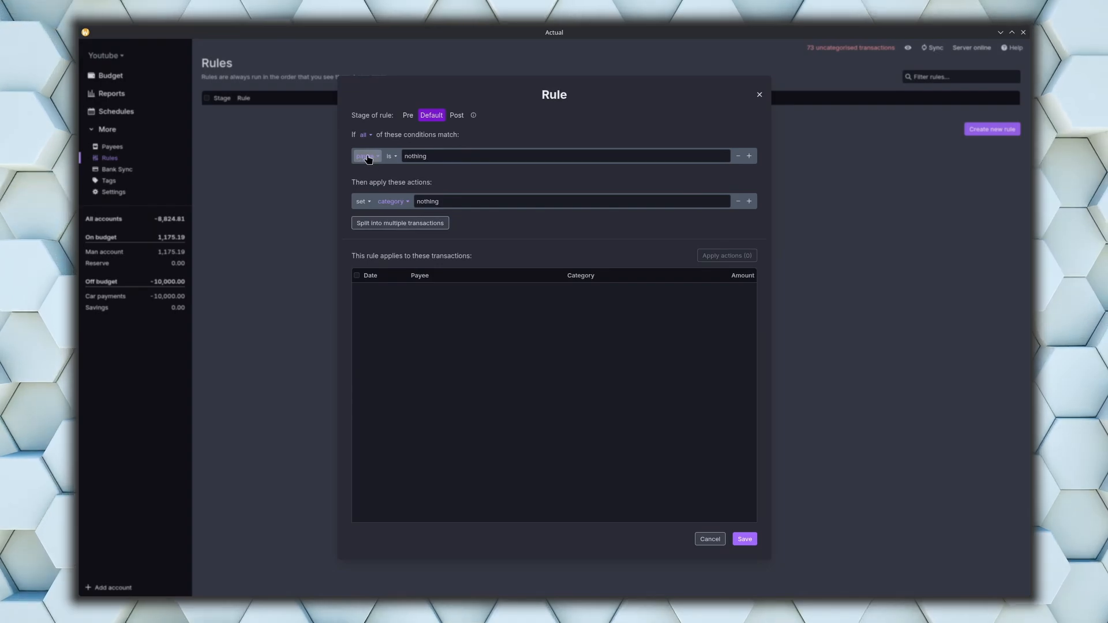
click(421, 160)
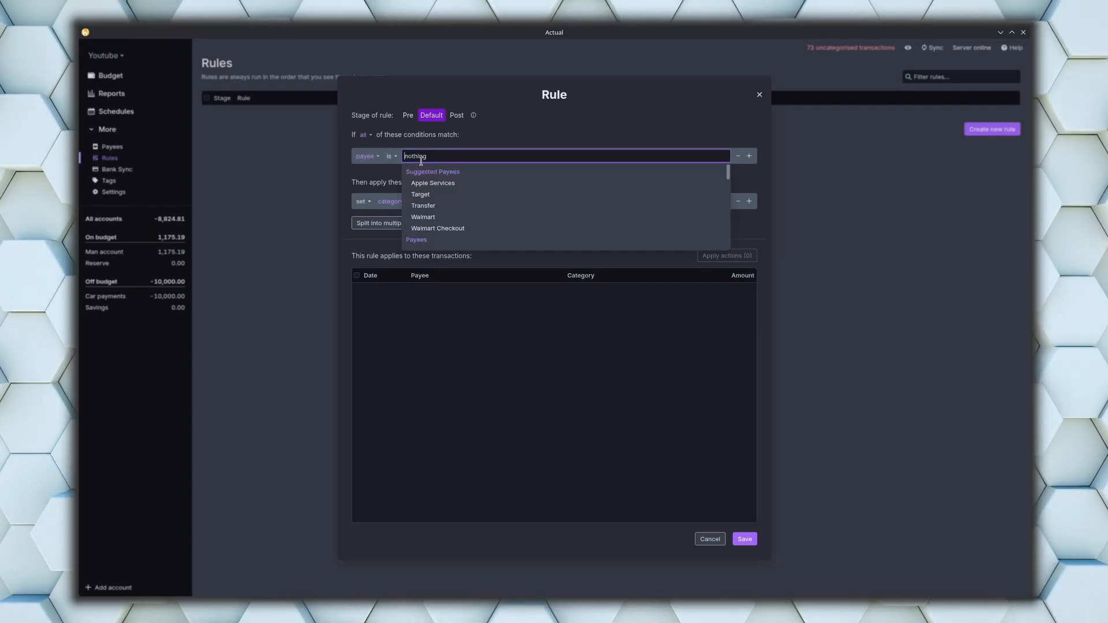
click(433, 216)
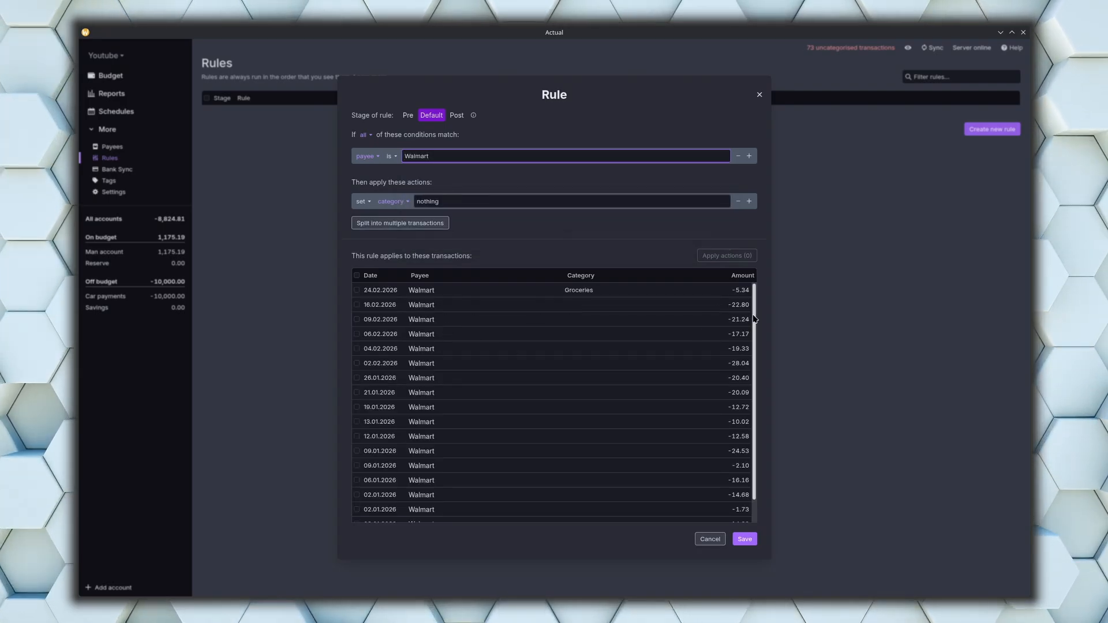
drag(753, 317, 758, 381)
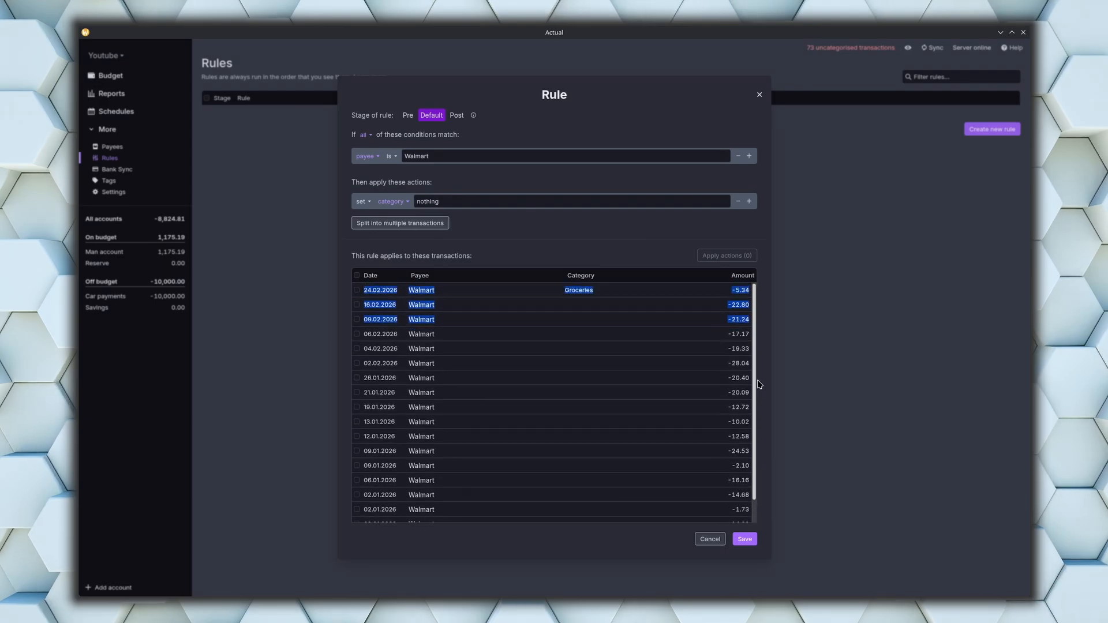
click(513, 210)
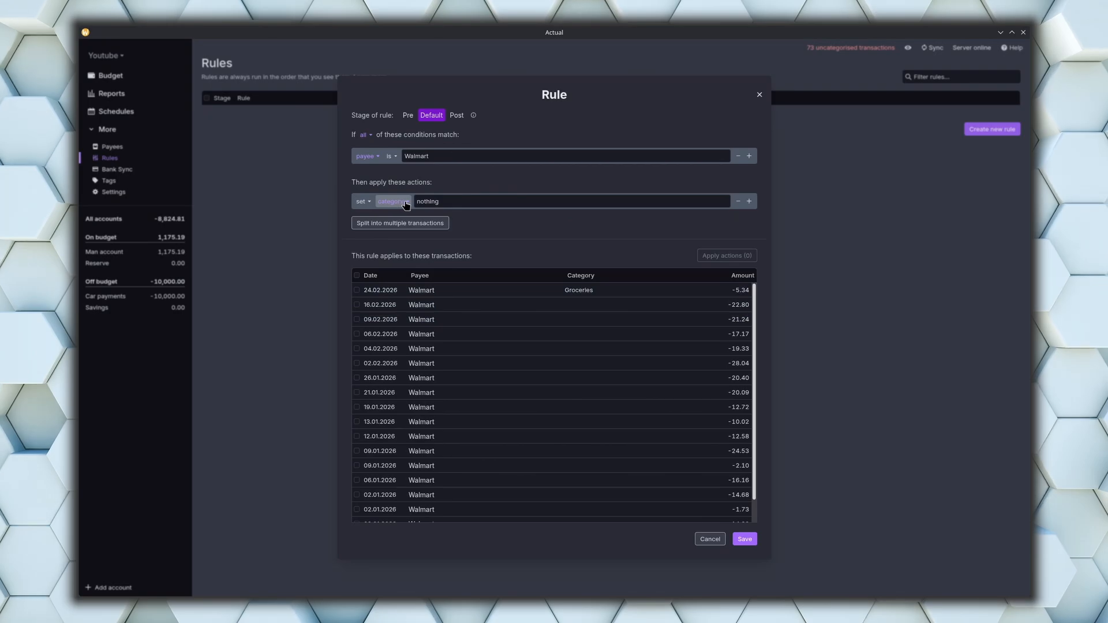
click(422, 202)
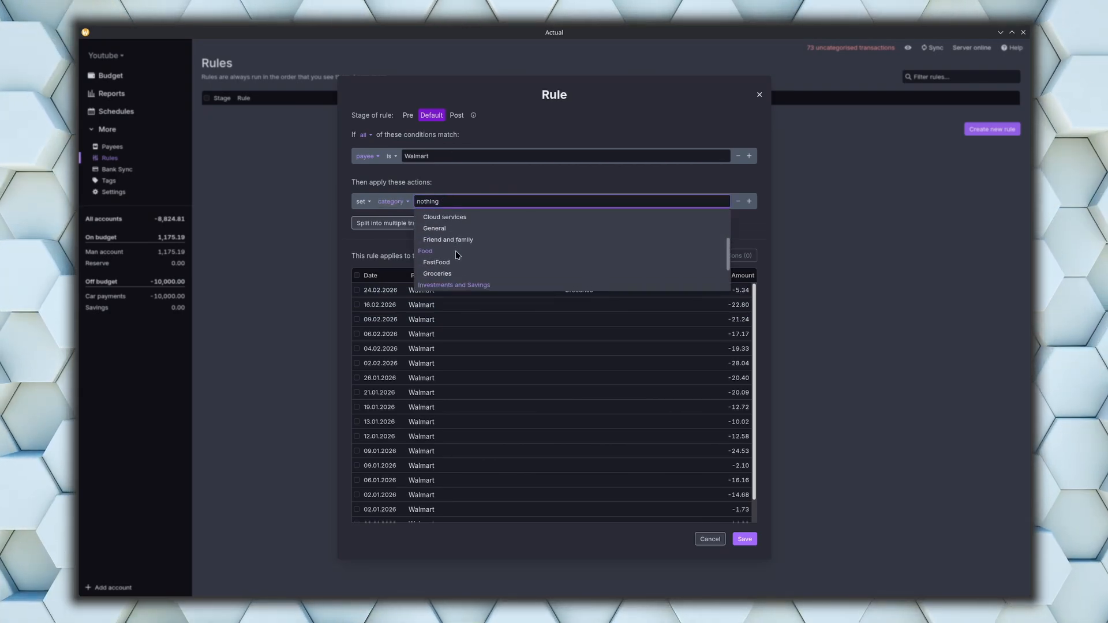
click(457, 274)
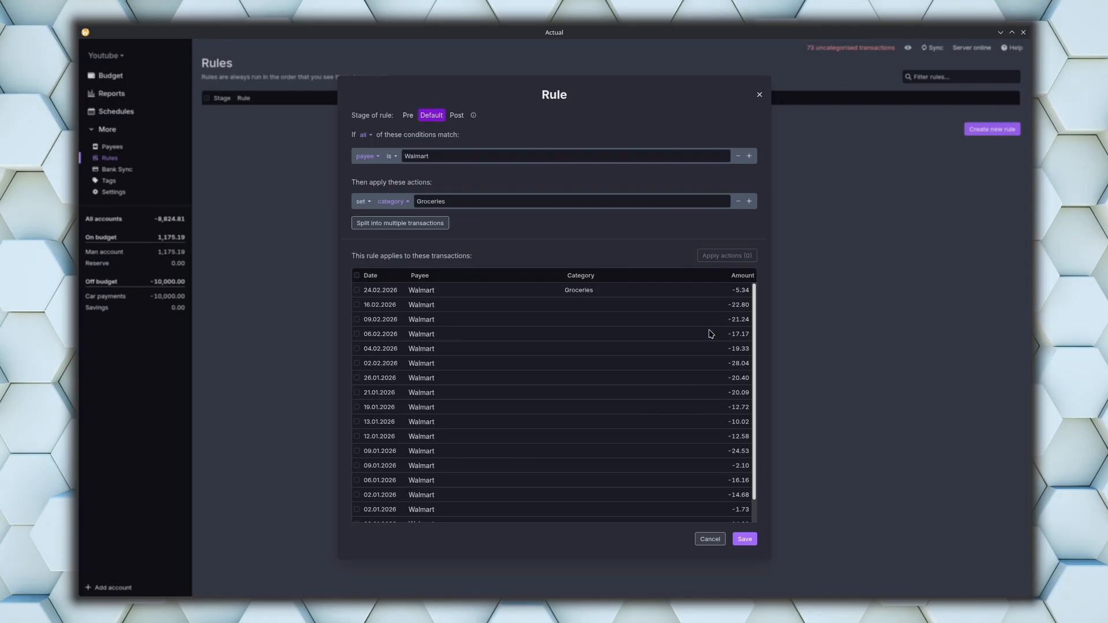
click(752, 542)
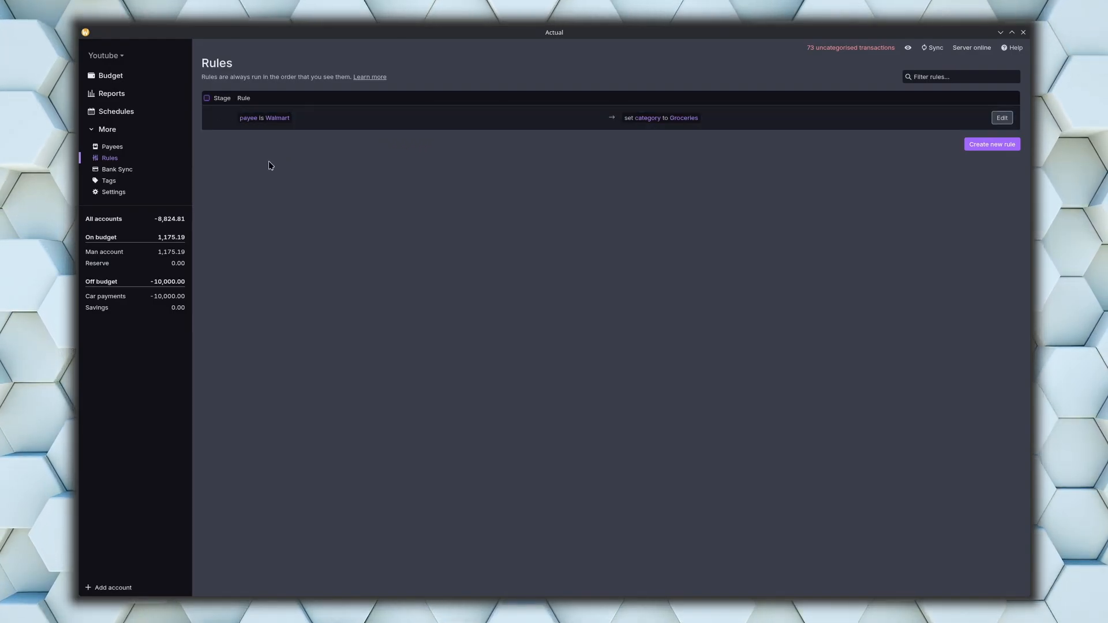
- Select all transactions in Man account and run the rules on them
click(174, 253)
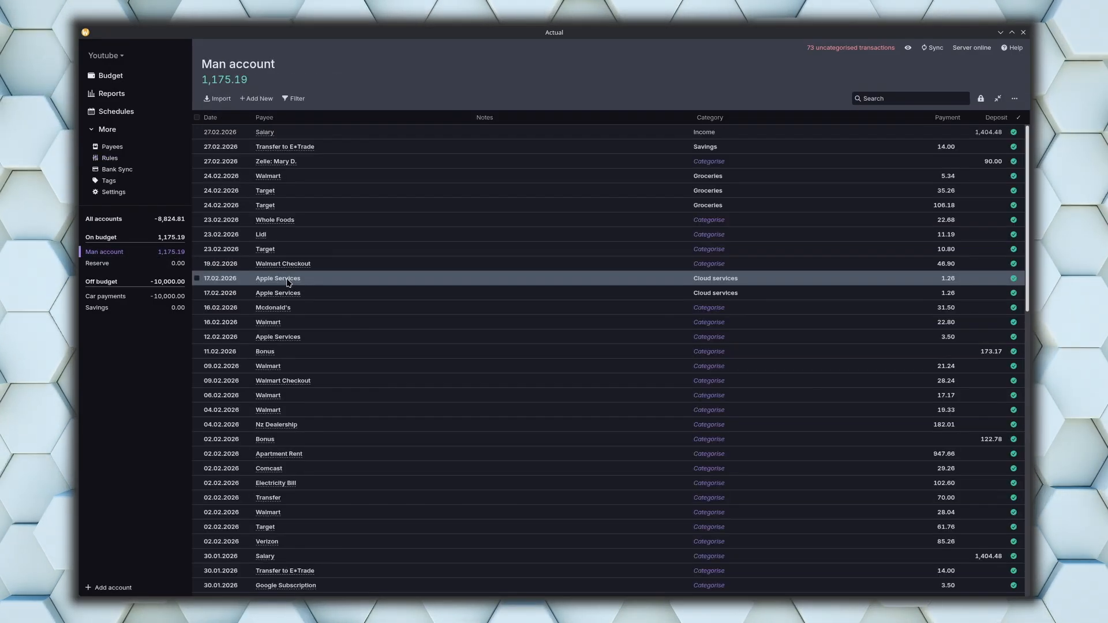
click(197, 118)
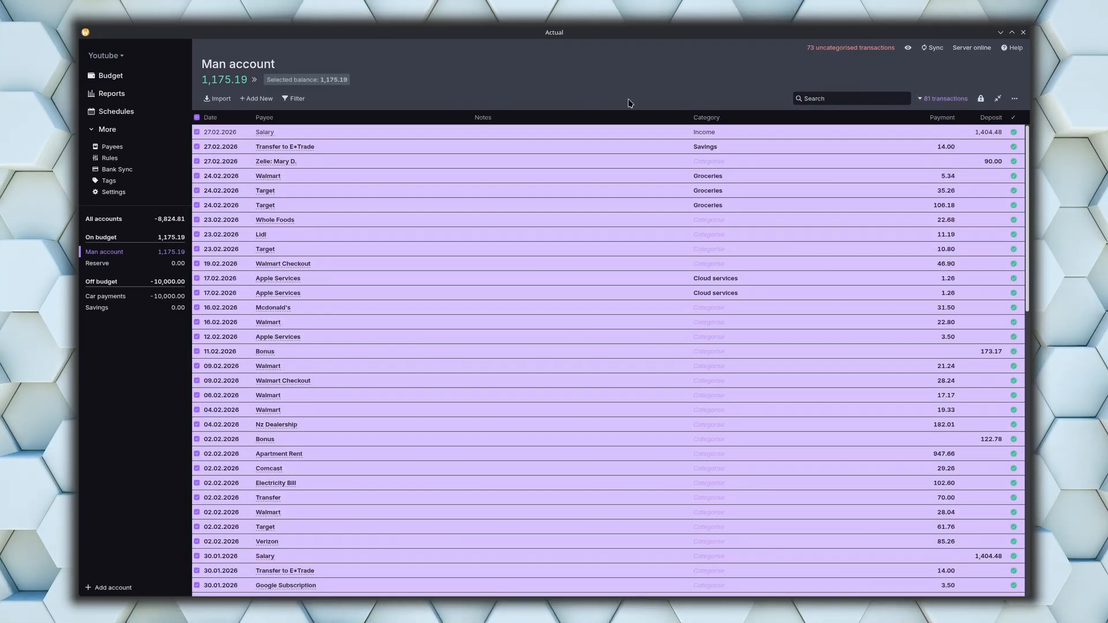
click(935, 101)
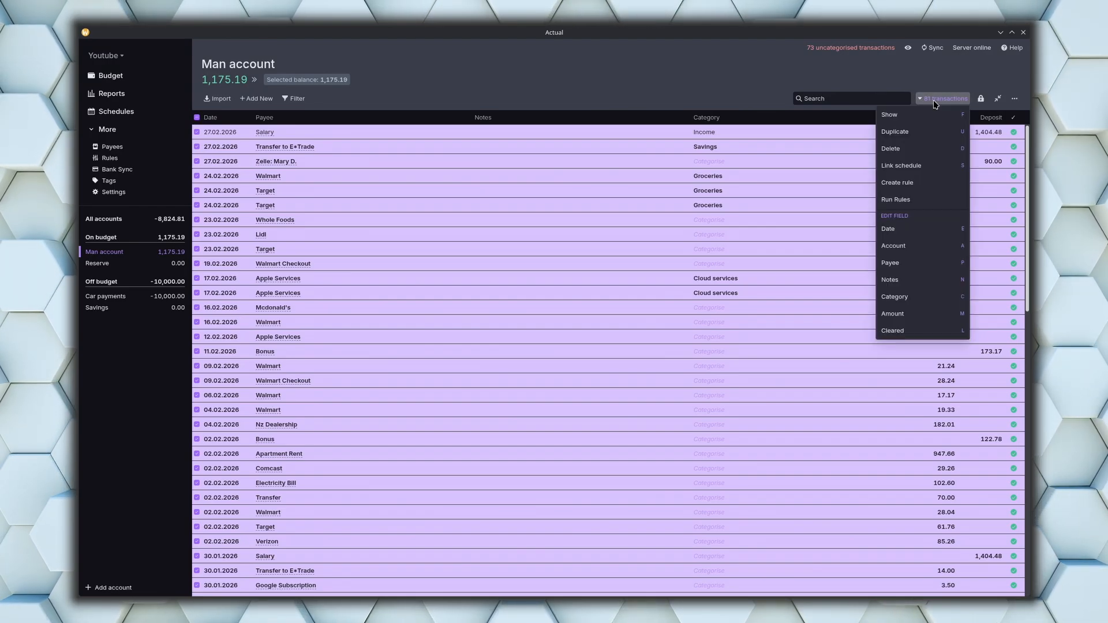
click(925, 205)
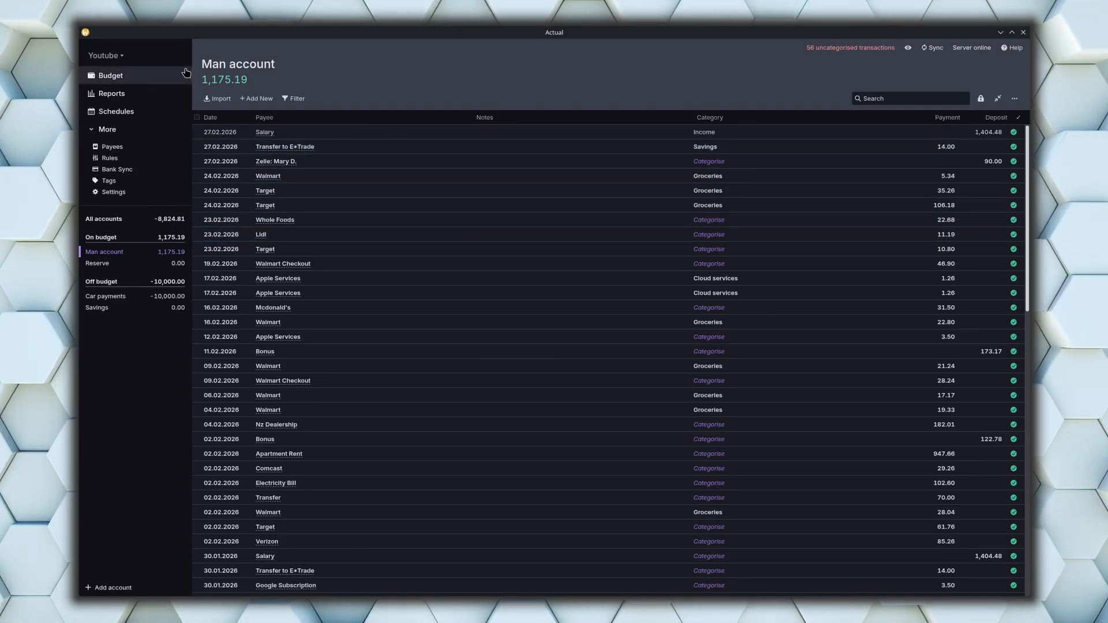
- Edit the Walmart rule, adding the condition payee is Walmart Checkout and applying the rule when any of the conditions match
click(136, 158)
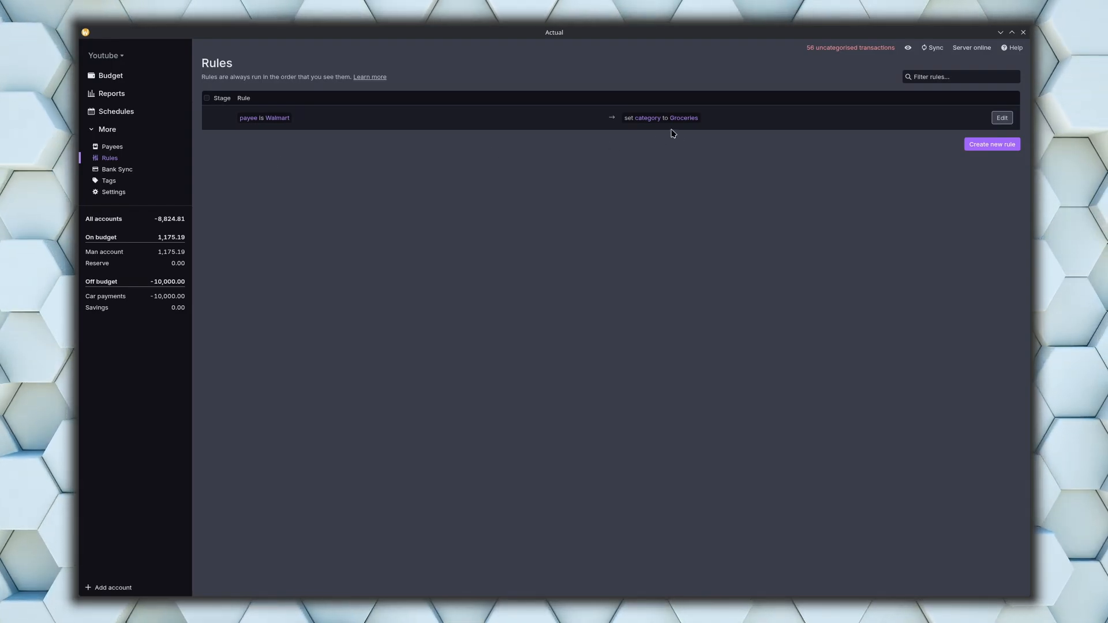
click(1001, 119)
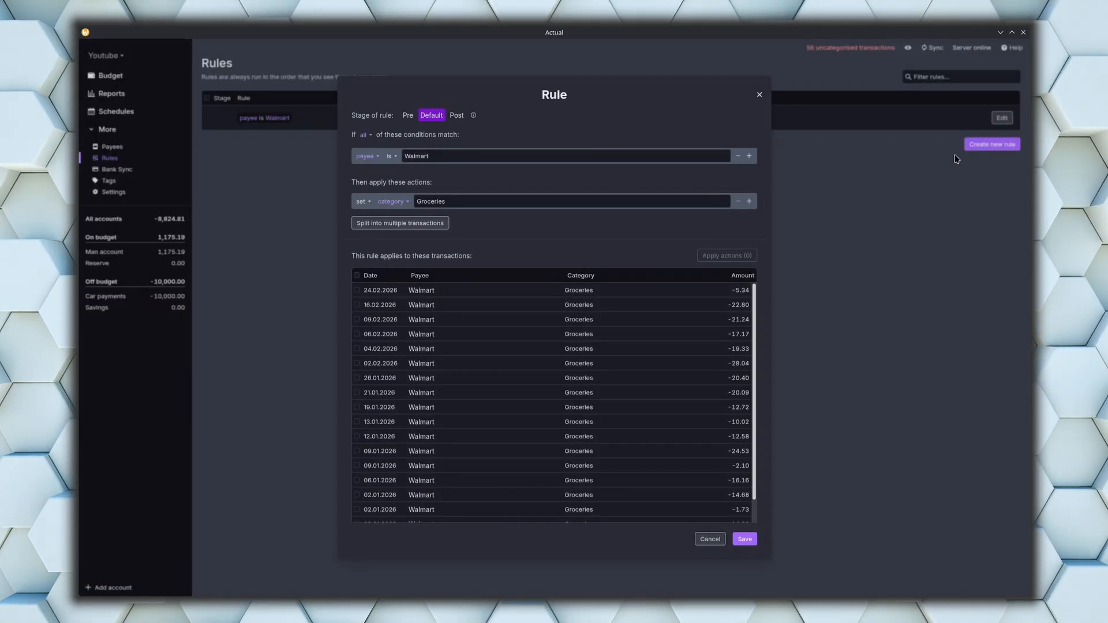
click(749, 156)
click(368, 177)
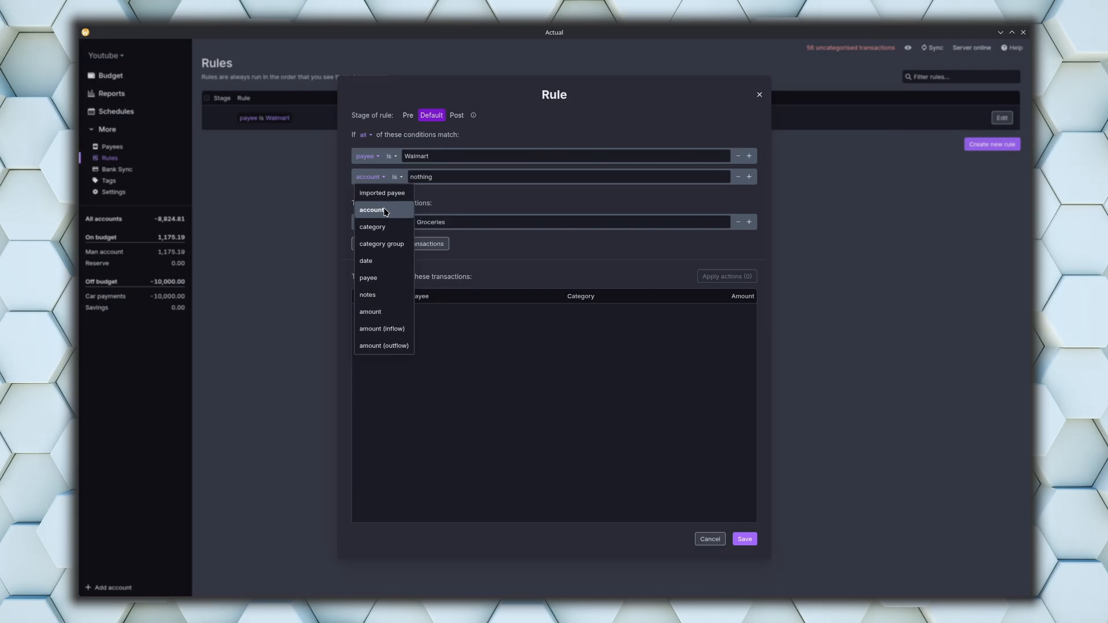
click(370, 278)
click(433, 176)
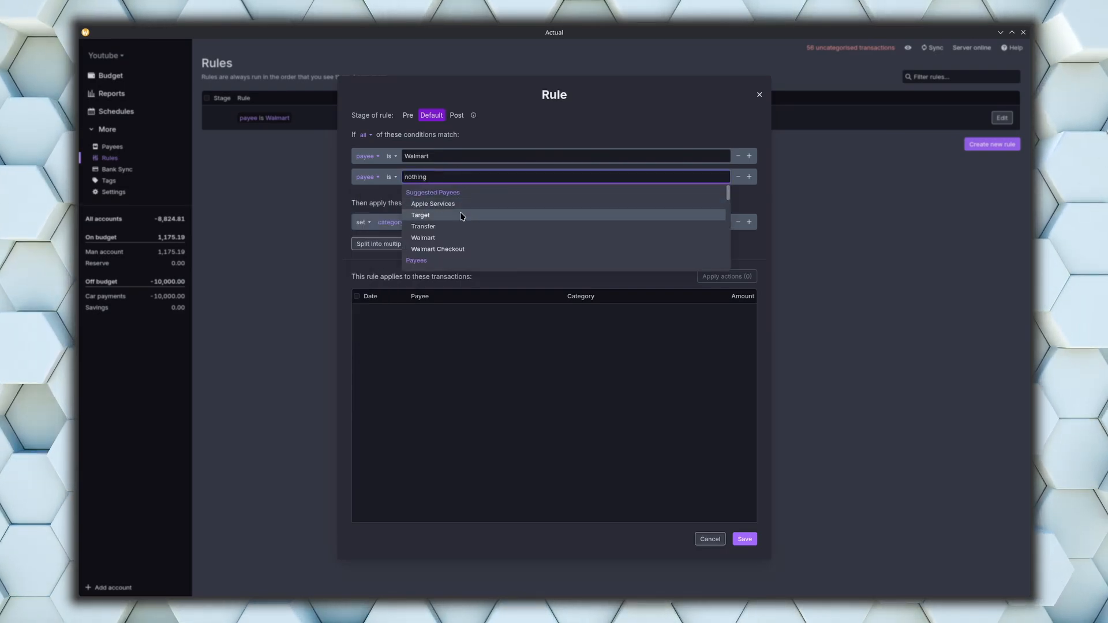
click(460, 248)
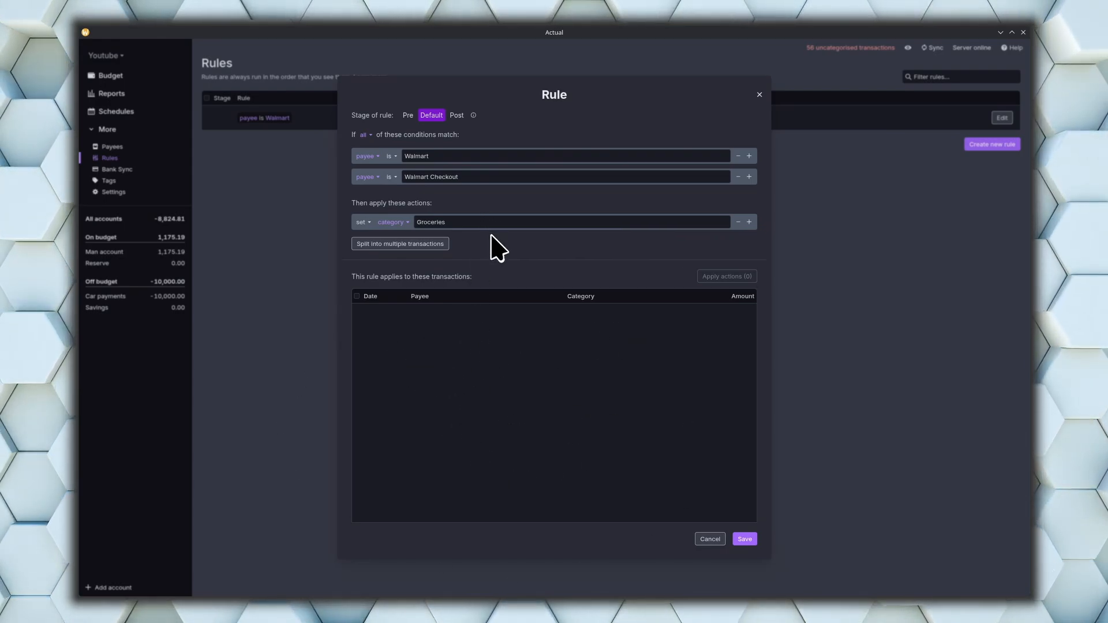
click(367, 136)
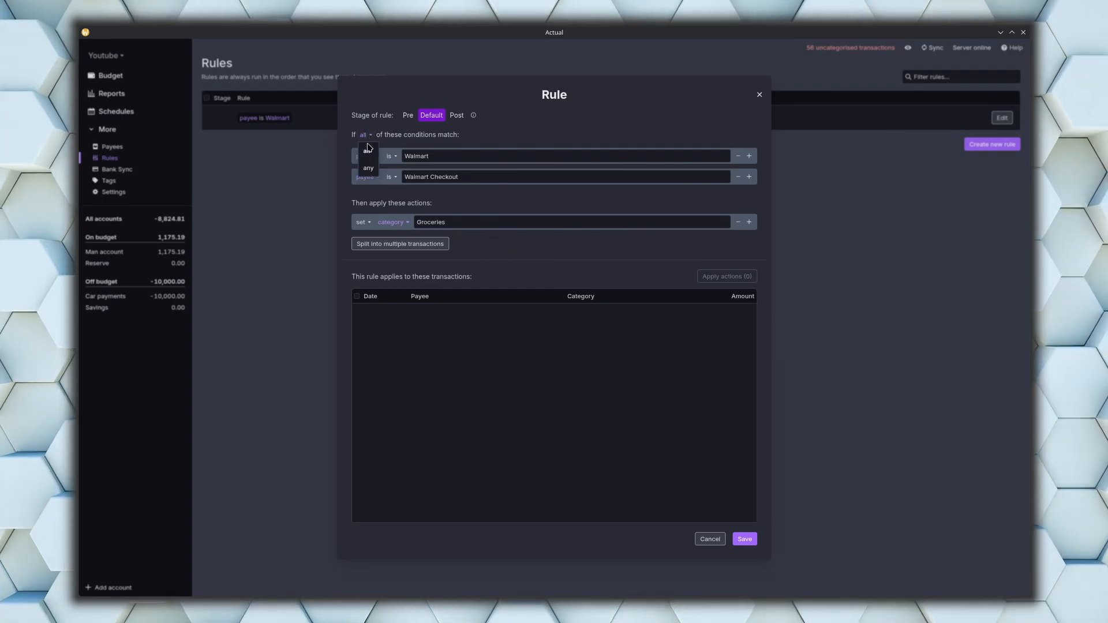
click(368, 168)
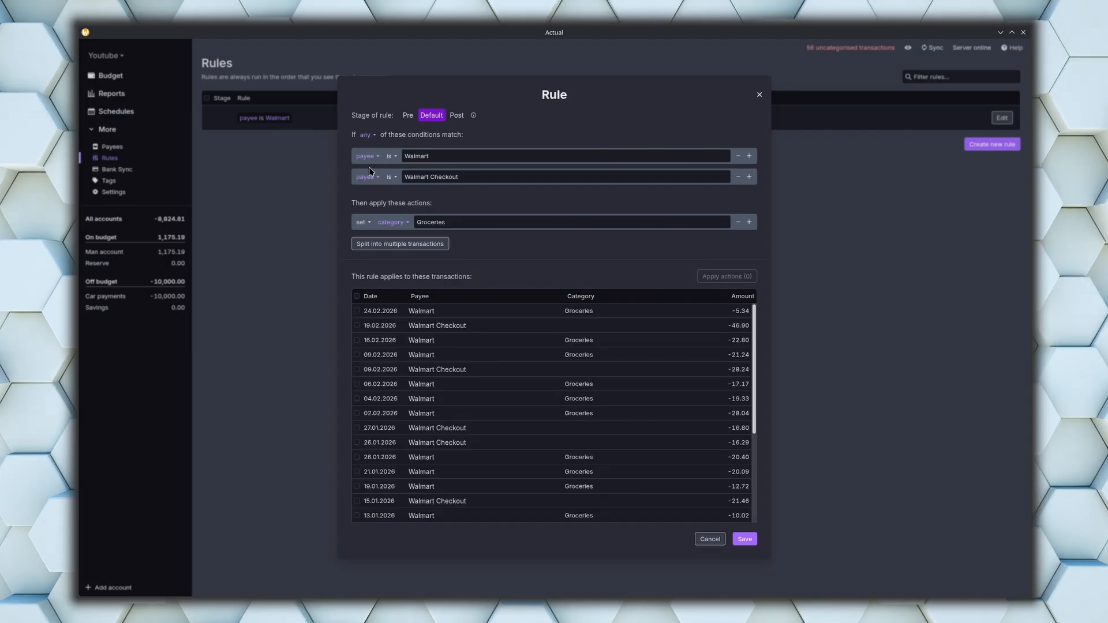
- Add two more conditions to the Groceries rule: payee is Target and payee is Whole Foods
click(749, 176)
click(469, 198)
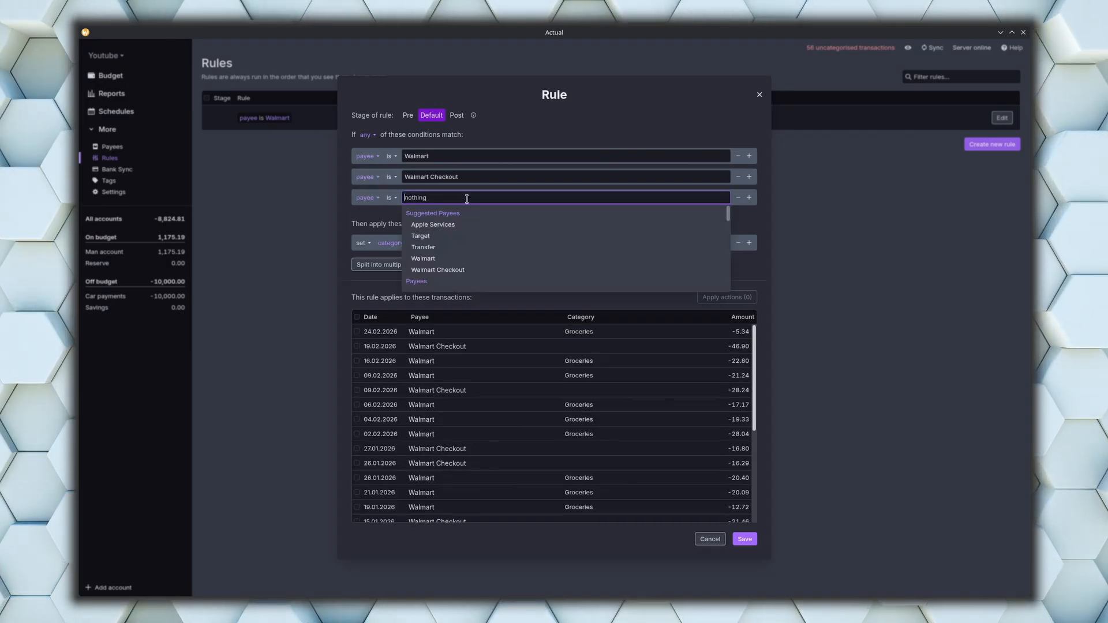
click(470, 236)
click(749, 198)
click(484, 218)
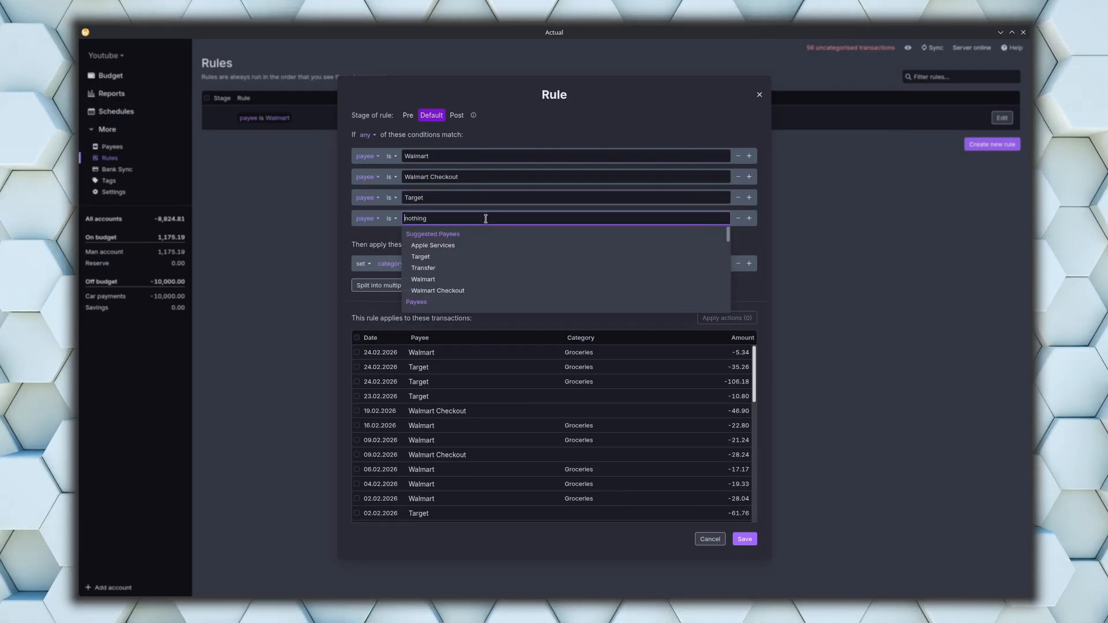
text(wh)
click(470, 256)
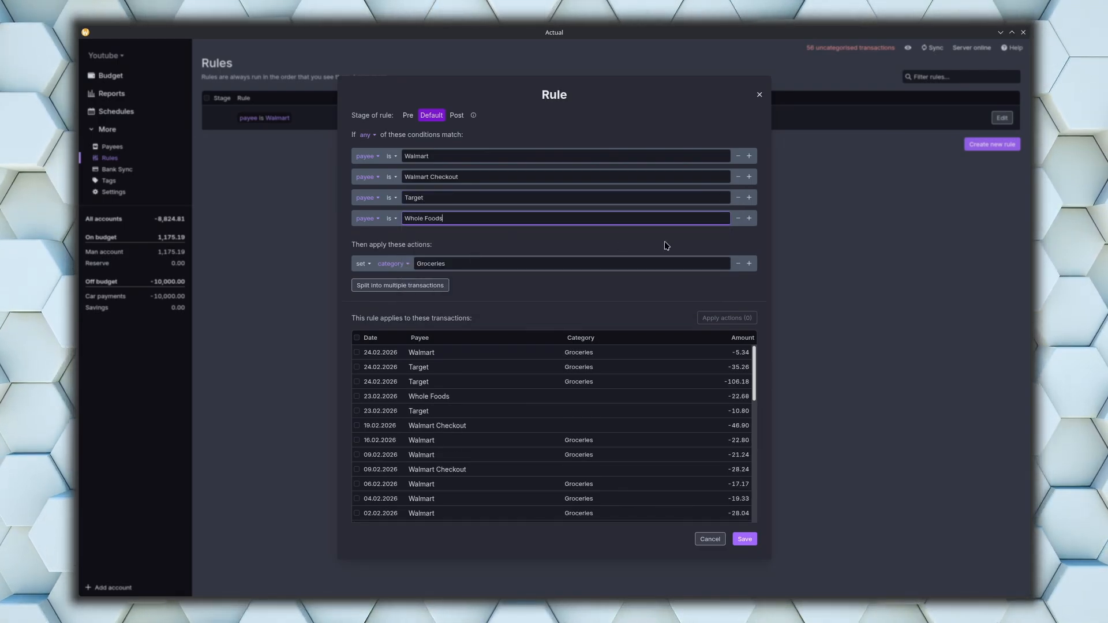
- Add the condition payee is Lidl to the Groceries rule and save the rule
click(748, 218)
click(481, 239)
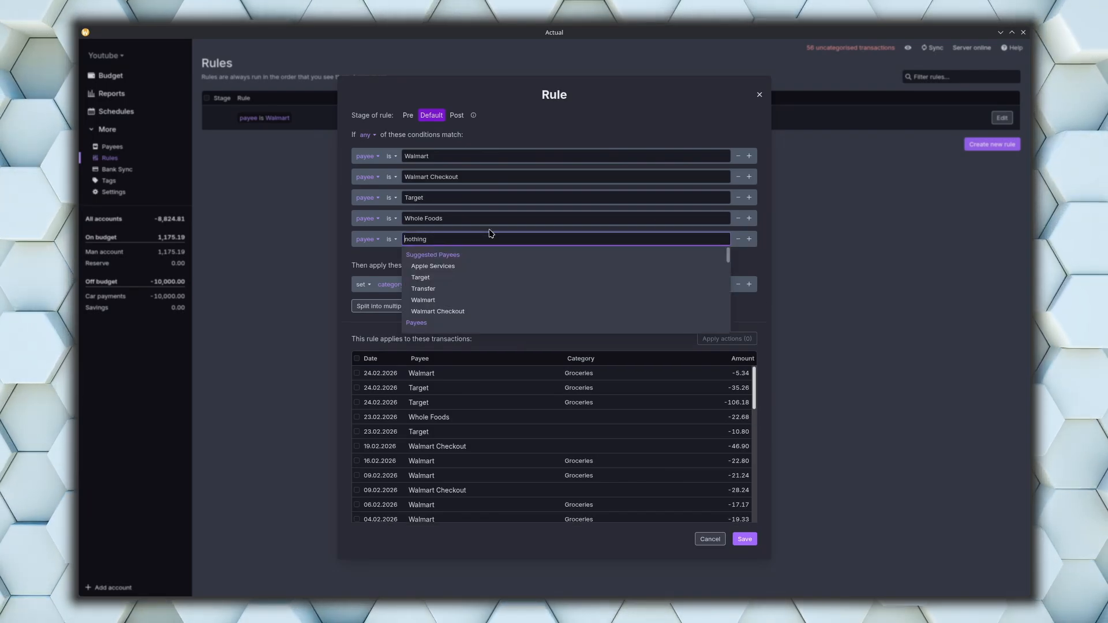
text(lid)
click(457, 279)
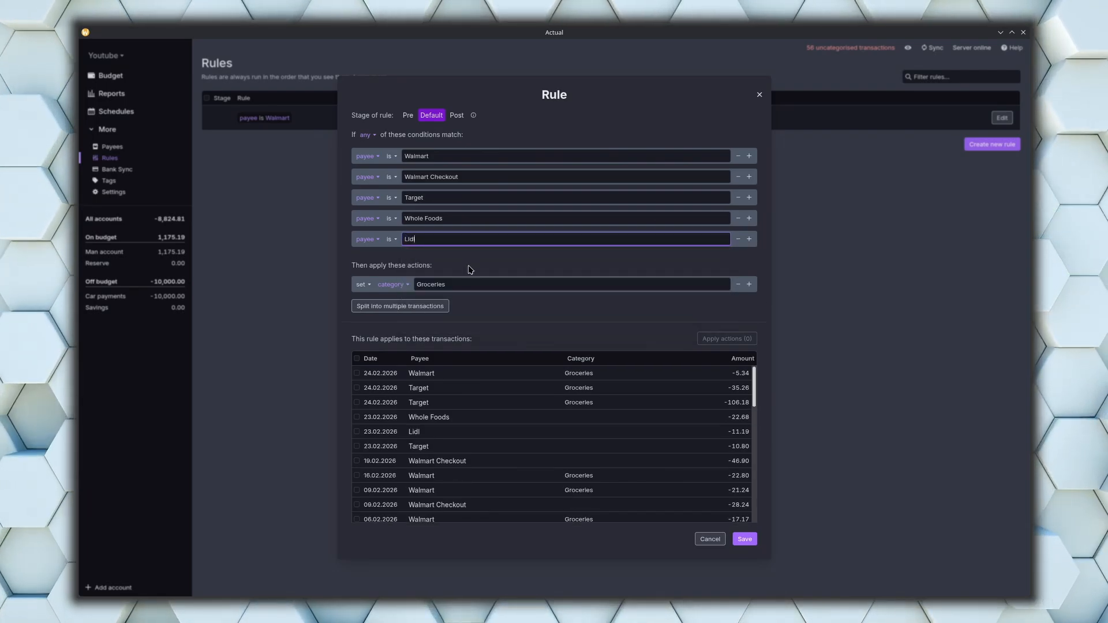
drag(754, 389, 771, 366)
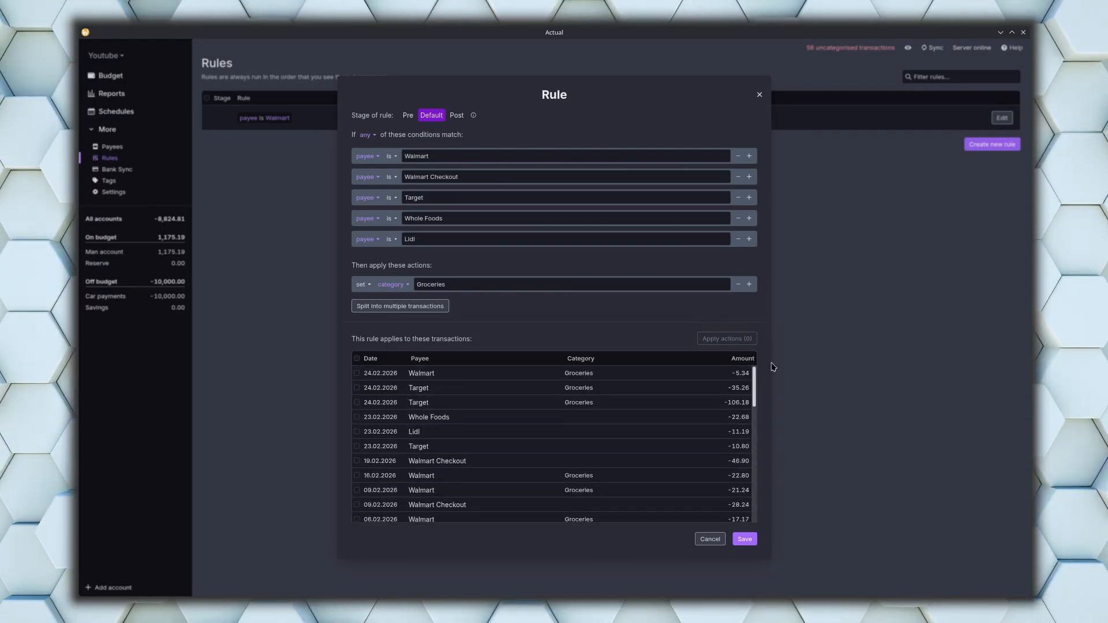
click(745, 539)
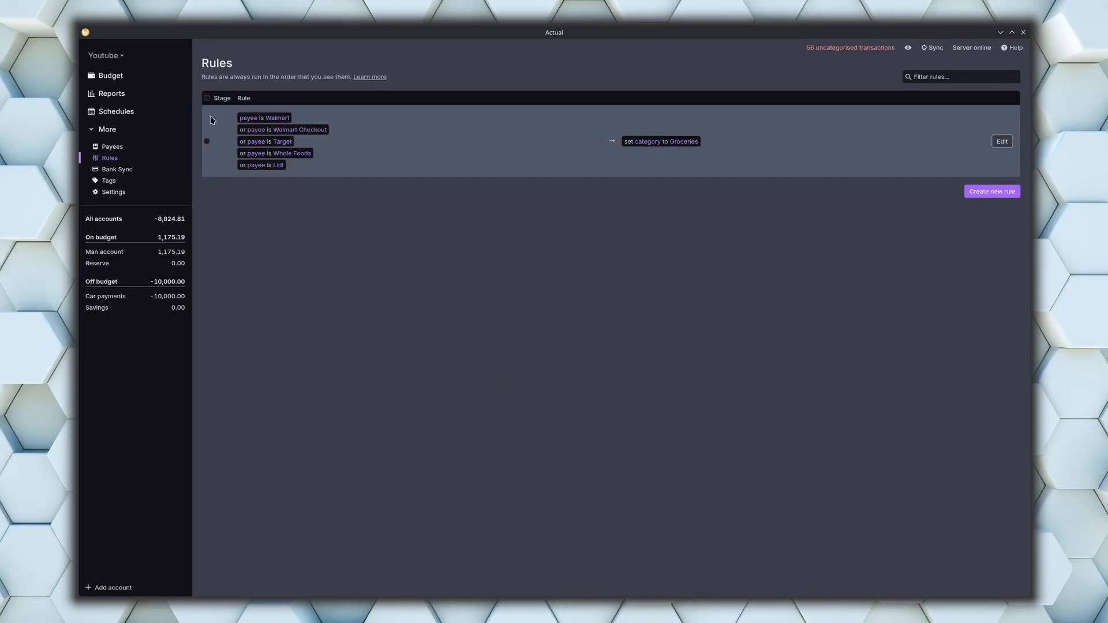
- Run the expanded Groceries rule on all Man account transactions, clear the selection and check which rows still lack a category
click(107, 252)
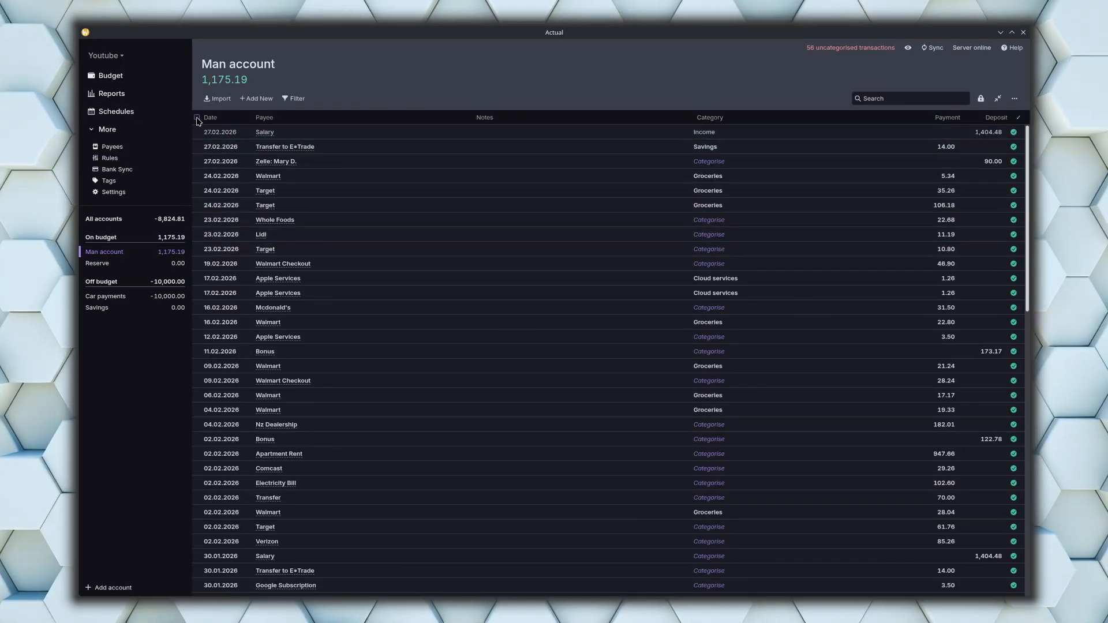
click(197, 117)
click(944, 98)
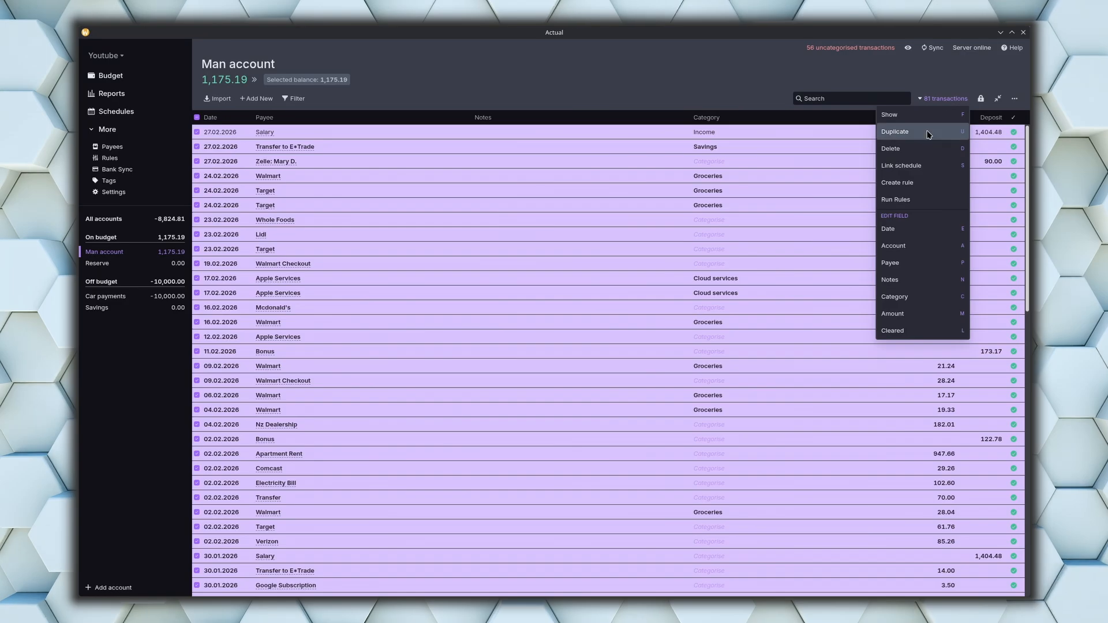
click(918, 200)
scroll(745, 307, down, 10)
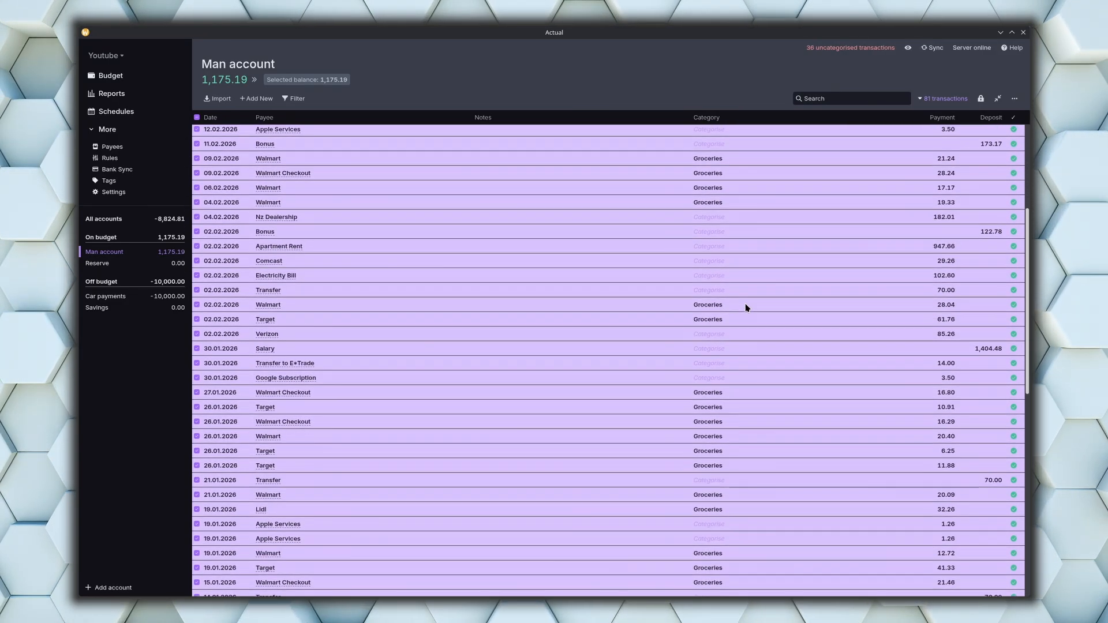
scroll(778, 443, up, 15)
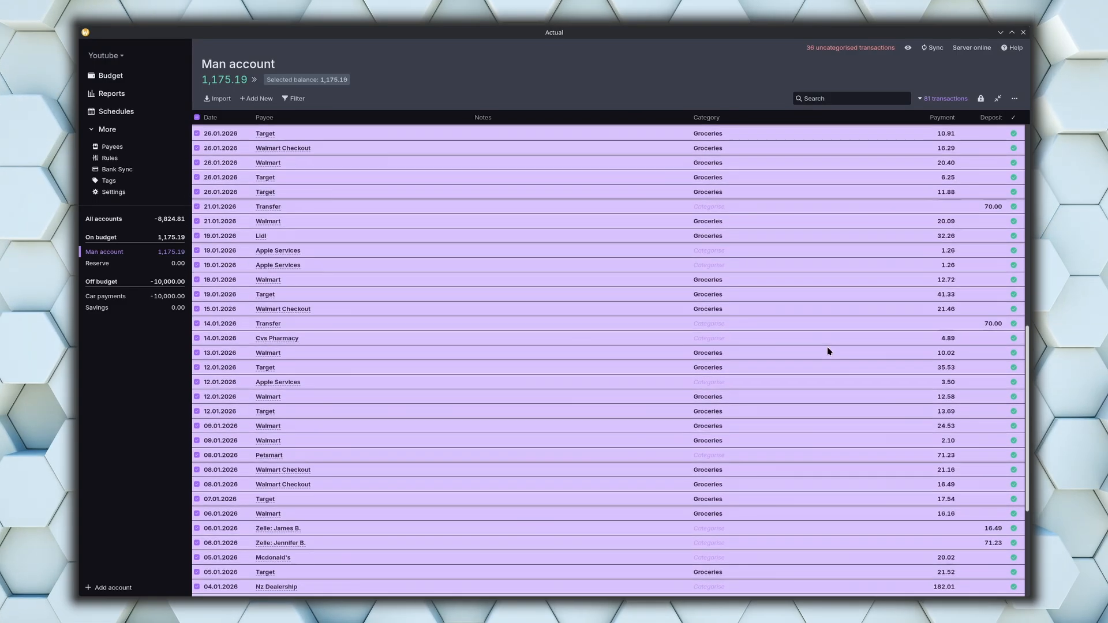
click(198, 117)
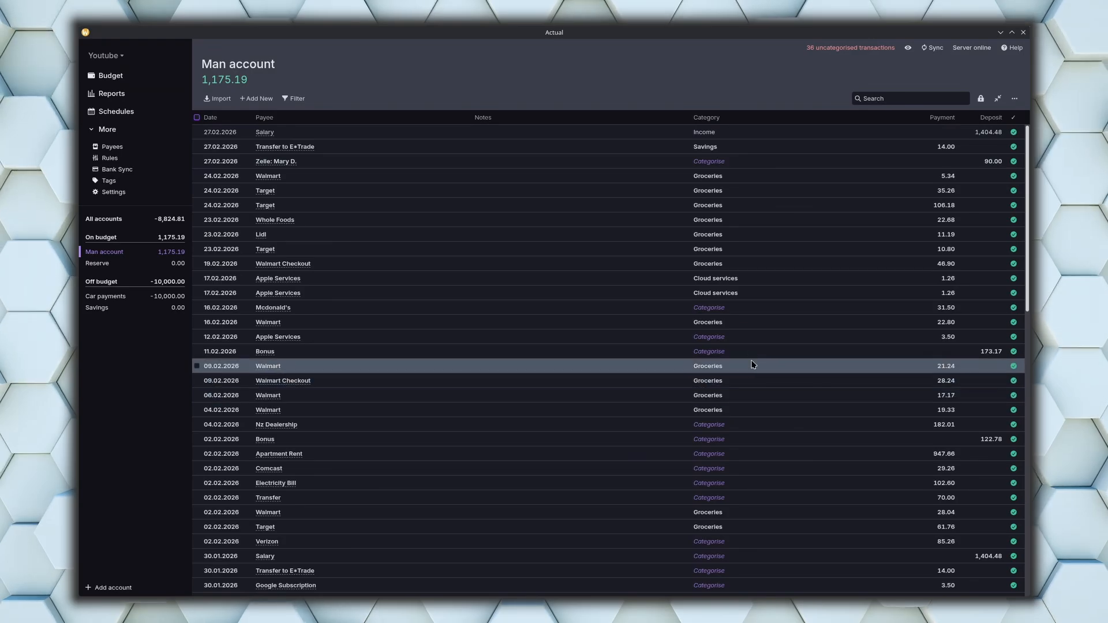
scroll(753, 352, down, 2)
scroll(748, 375, down, 10)
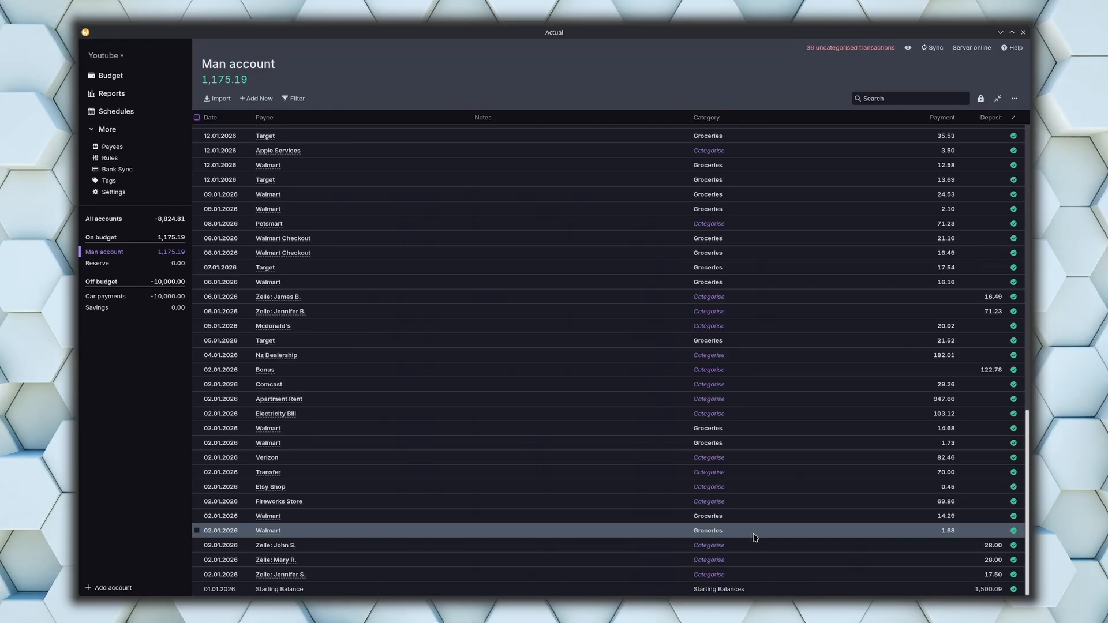
- Sort the Man account transactions by payee and categorise Apple Services as Cloud services, Bonus as Income and Comcast as Phone and internet
scroll(756, 534, up, 15)
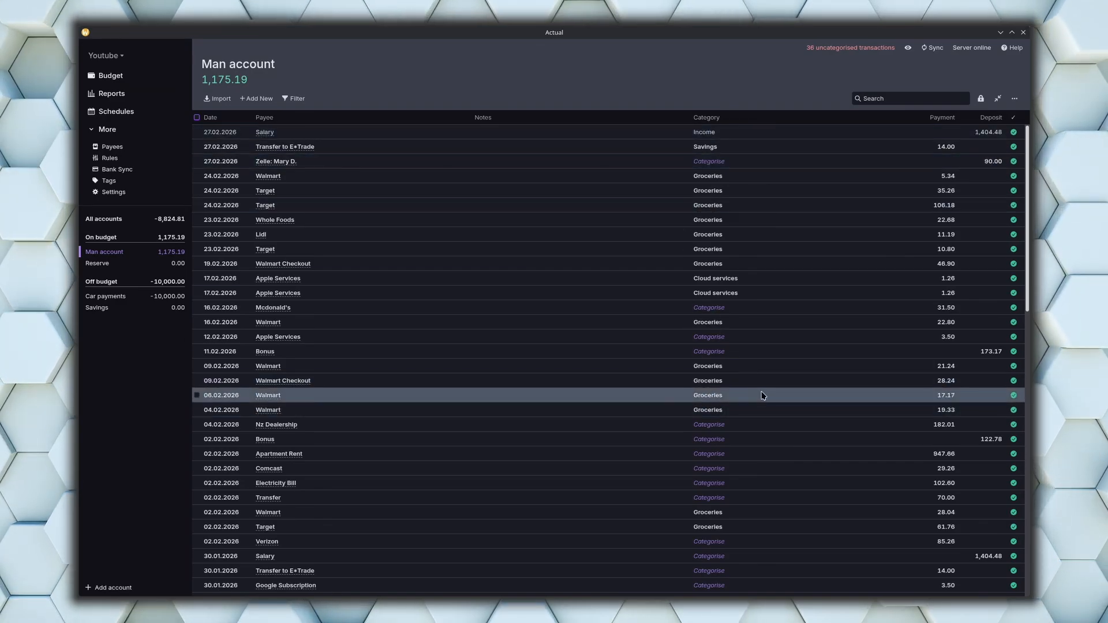
scroll(753, 355, down, 1)
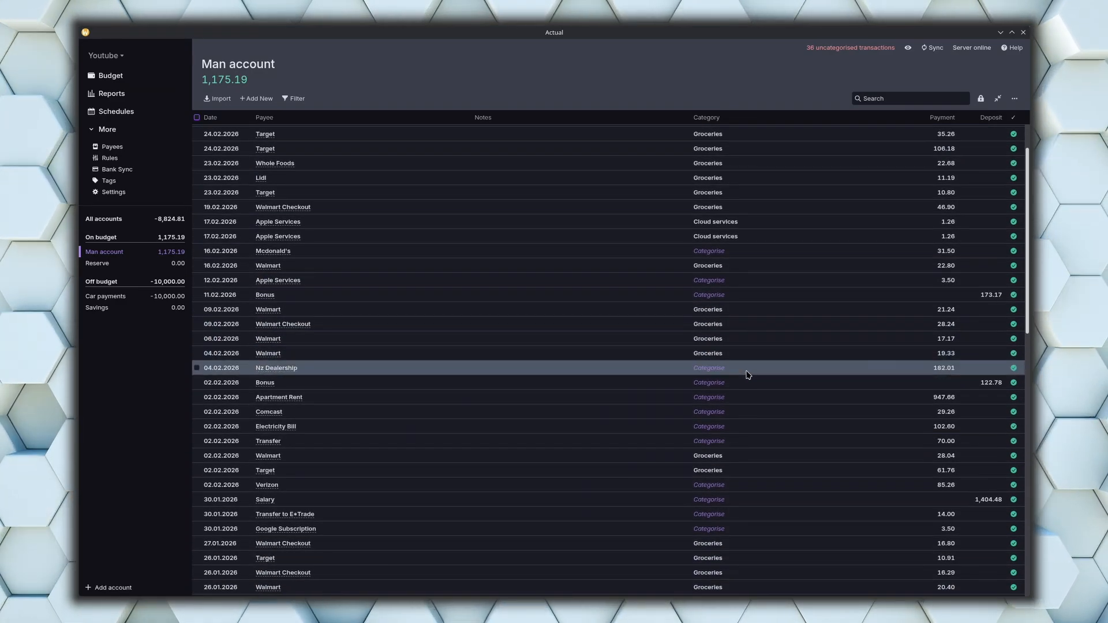
scroll(747, 371, down, 5)
scroll(754, 533, up, 3)
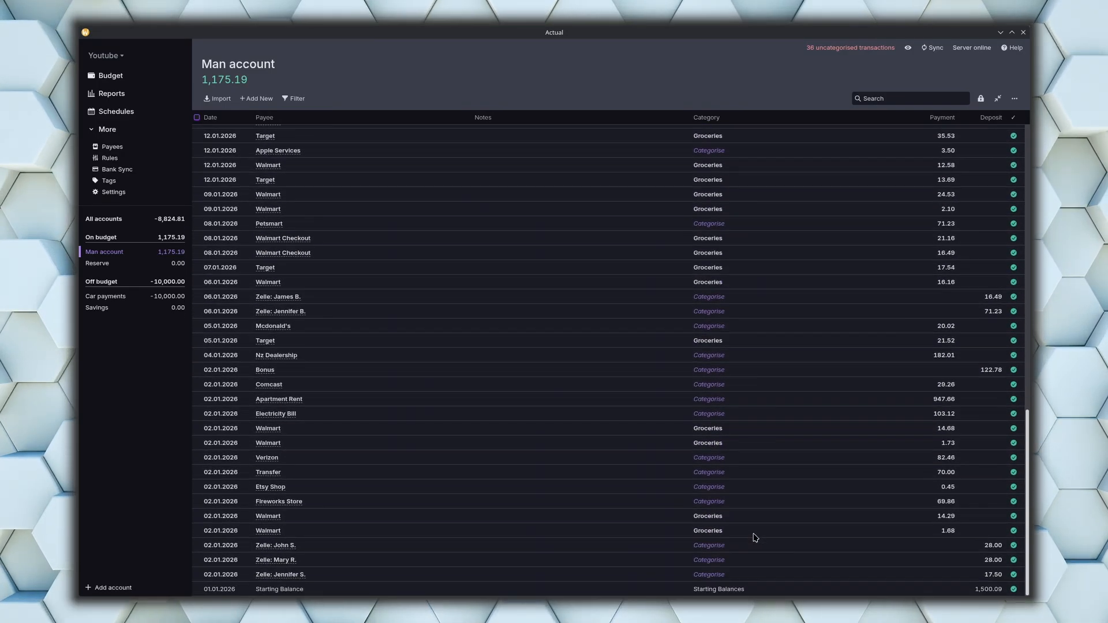
scroll(765, 531, up, 3)
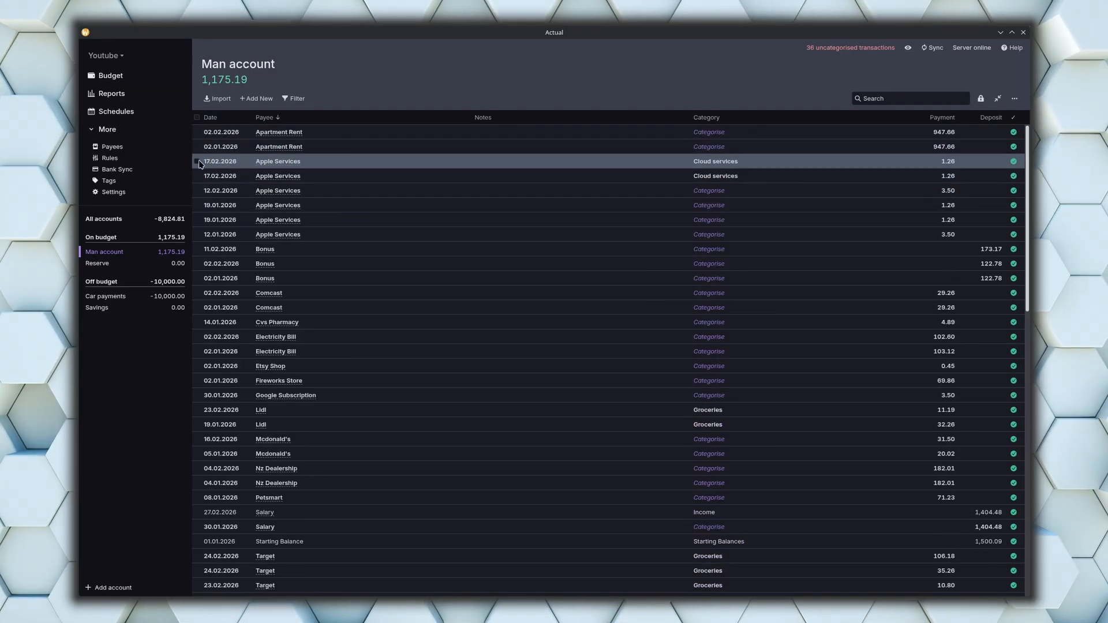
click(196, 250)
click(197, 250)
- Categorise Cvs Pharmacy, Fireworks Store and Petsmart as General, Electricity Bill as Electricity, Etsy Shop as Income, Google Subscription as Cloud services, Mcdonald's as FastFood, Verizon as Phone and internet
click(709, 322)
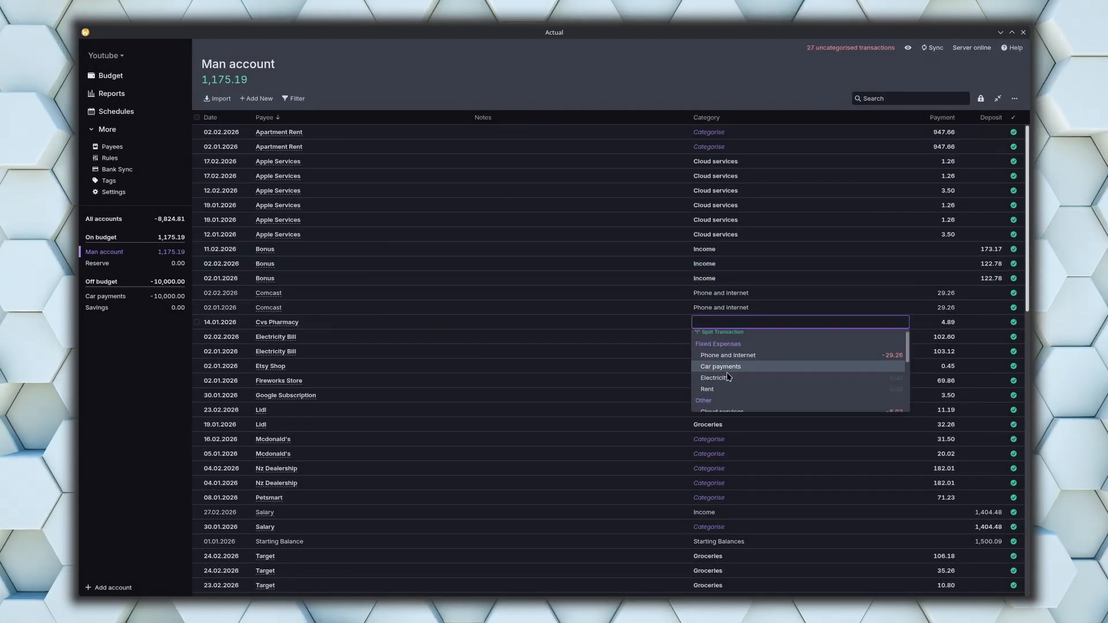
scroll(718, 346, down, 3)
click(714, 180)
click(714, 272)
click(732, 347)
scroll(724, 358, down, 3)
click(722, 426)
click(711, 397)
scroll(716, 427, down, 10)
- Assign the Income category to the five January Zelle deposits together and categorise both Apartment Rent payments as Rent
click(197, 517)
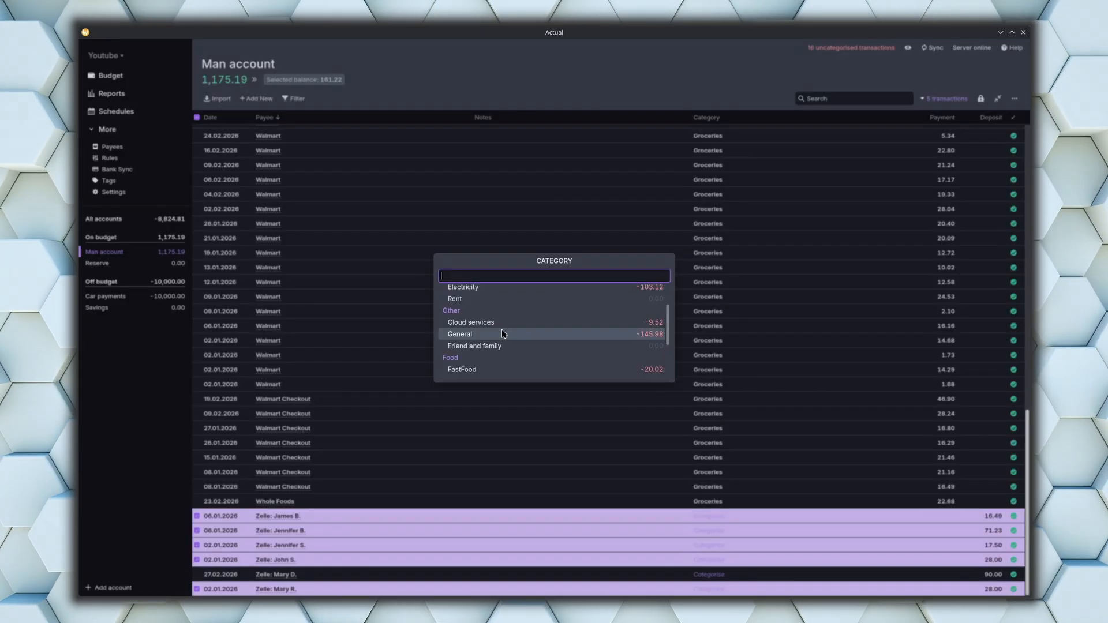
click(501, 332)
scroll(715, 346, up, 20)
click(709, 147)
- Sort the Man account transactions by category and check which rows still lack one
click(707, 117)
scroll(658, 323, down, 15)
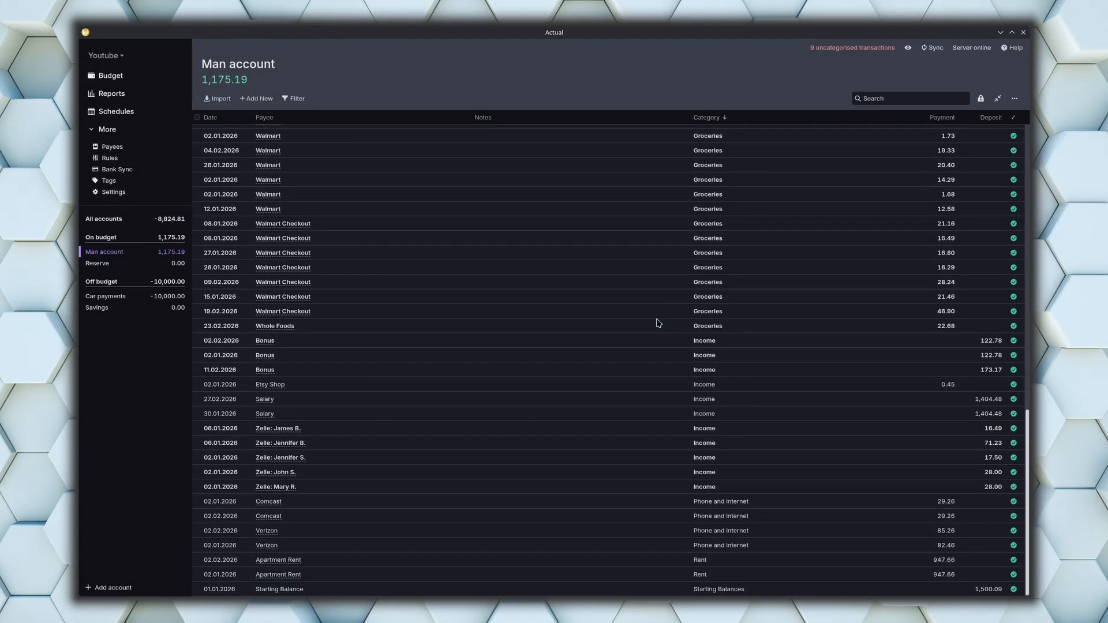
scroll(730, 427, up, 15)
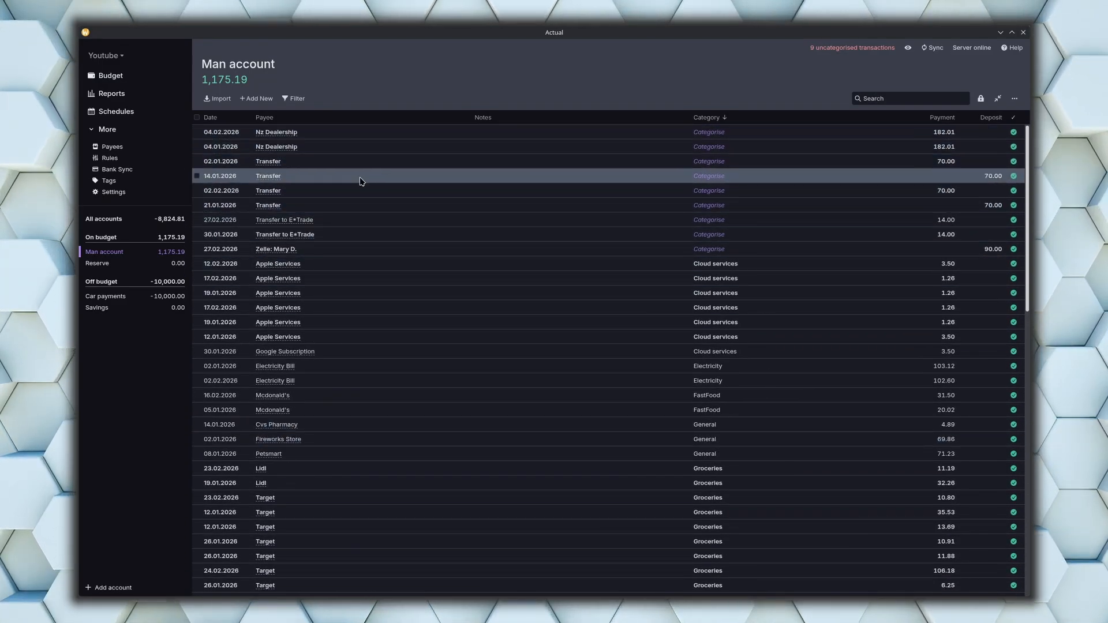
click(719, 119)
click(716, 120)
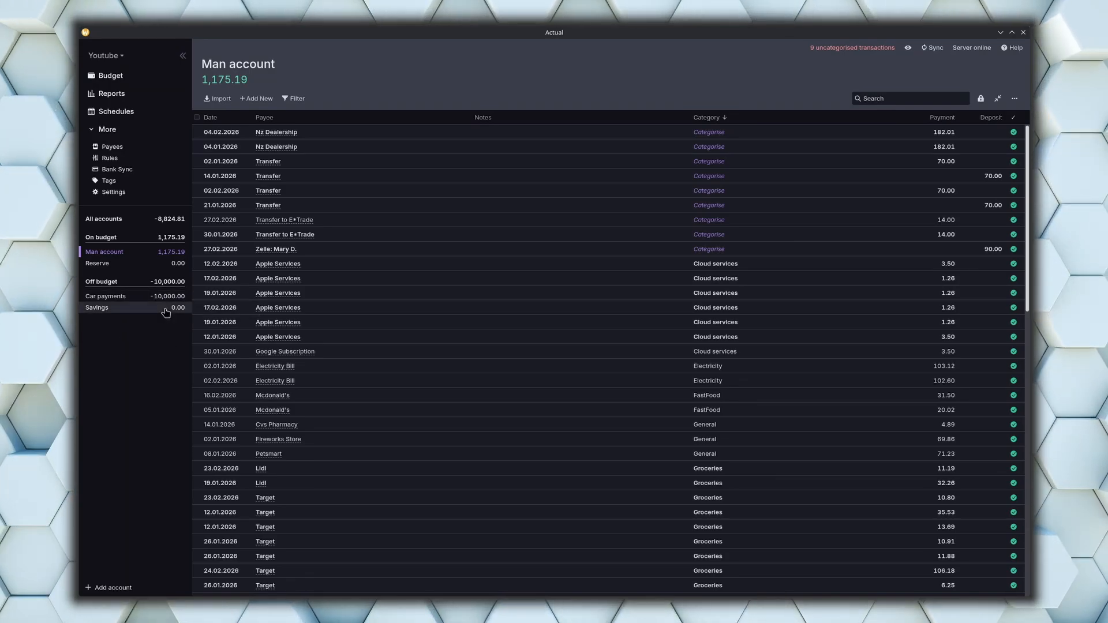
- Turn the 04.02.2026 Nz Dealership payment into a transfer to the Car payments account and categorise it as Car payments
click(309, 133)
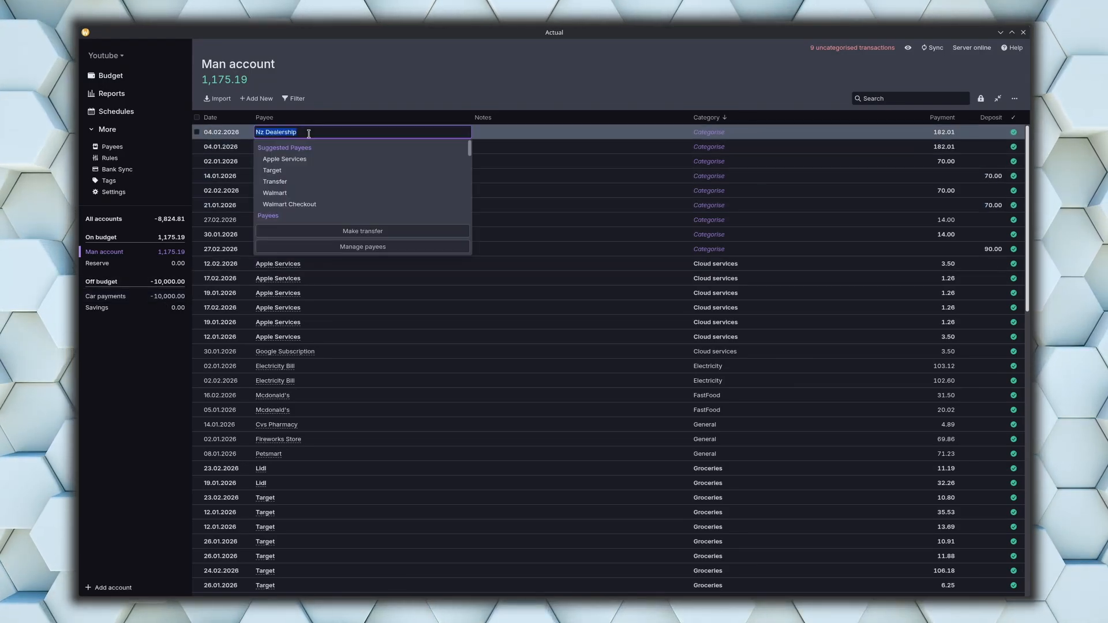
click(362, 232)
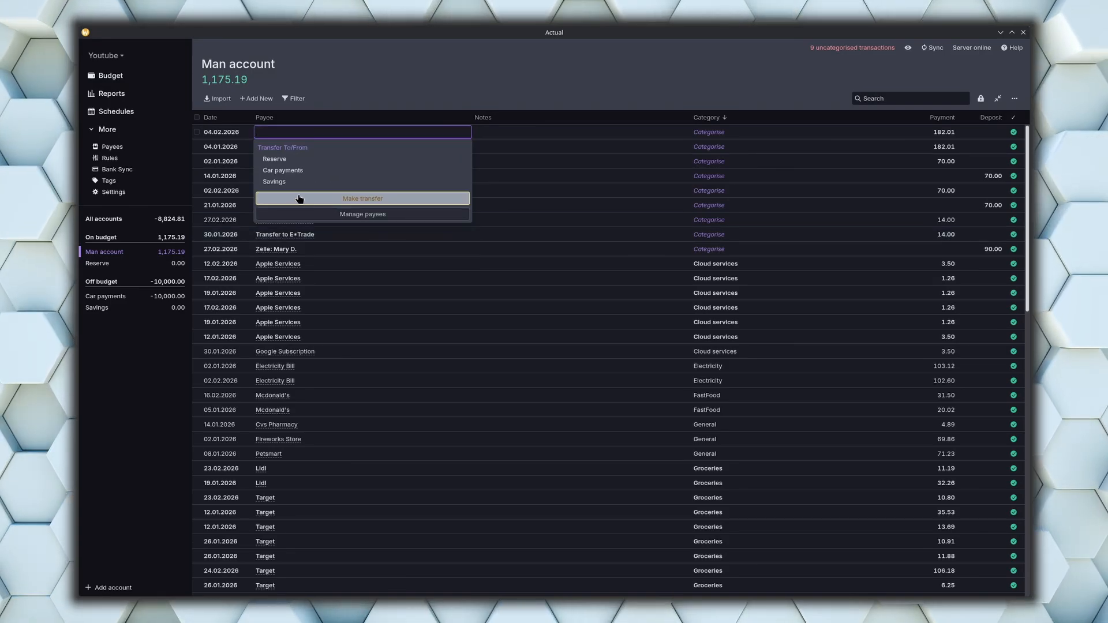
click(288, 171)
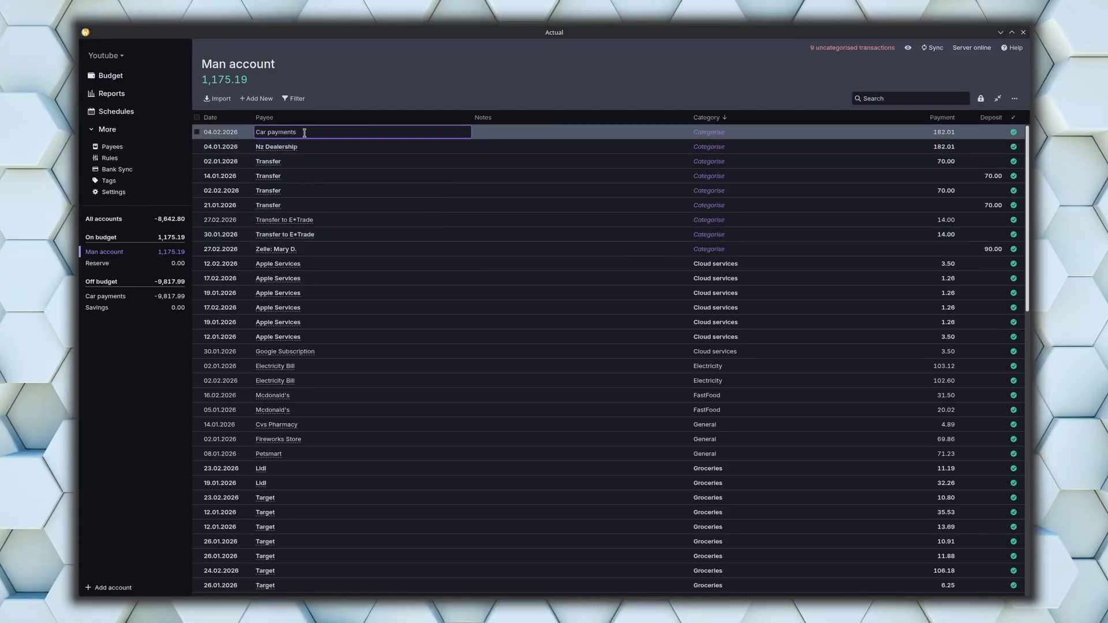
click(703, 132)
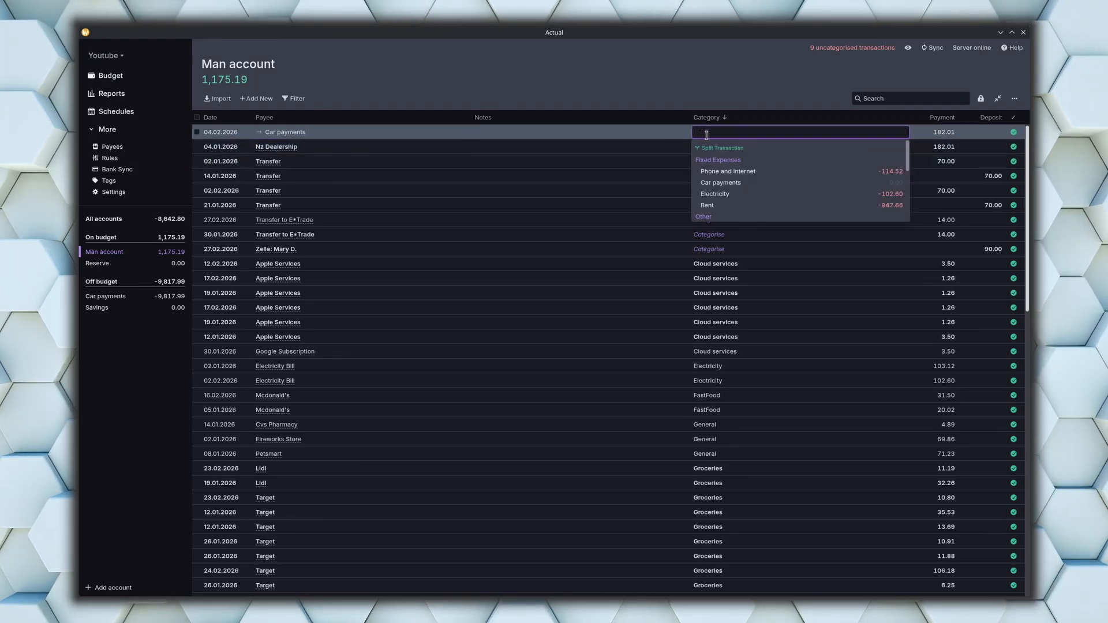
text(ca)
click(730, 171)
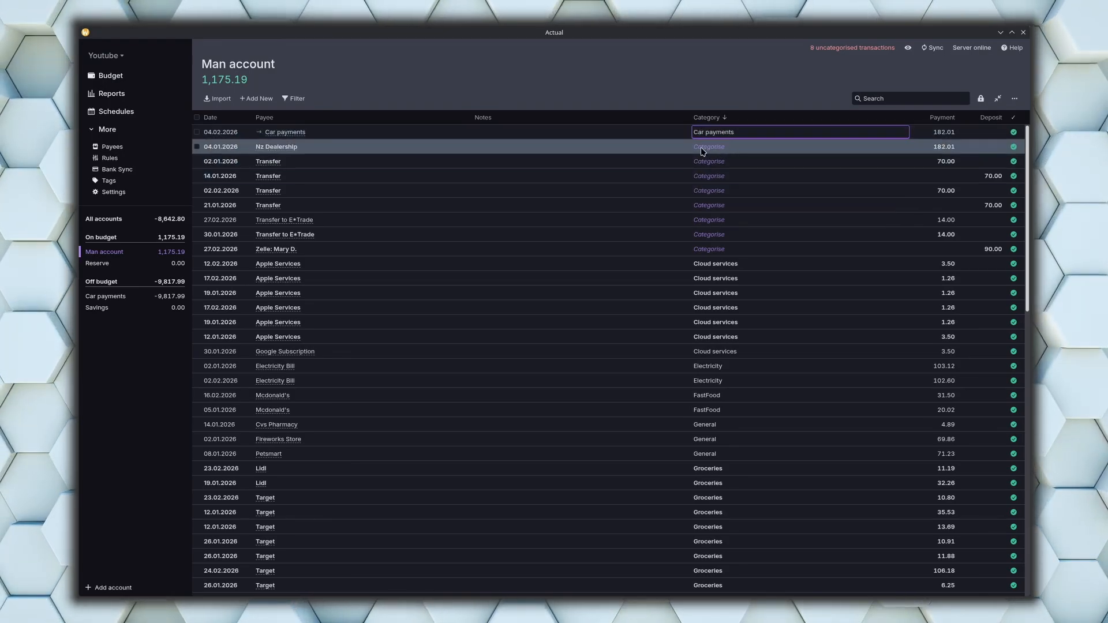
- Make the 04.01.2026 Nz Dealership payment a transfer to the Car payments account without merging the payee, and categorise it as Car payments
click(316, 147)
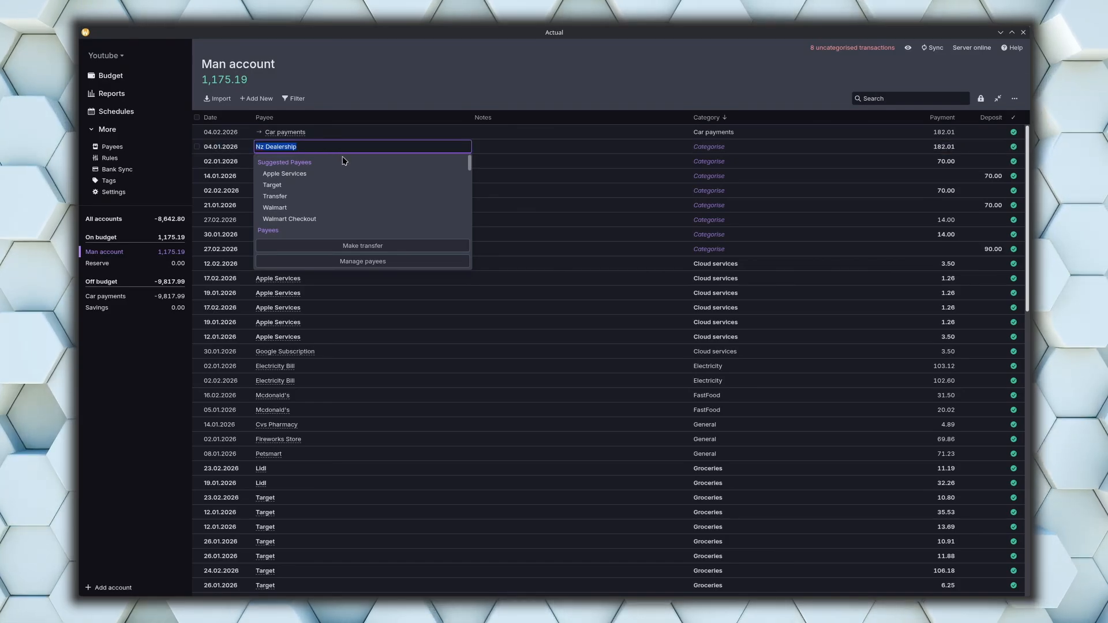
click(391, 236)
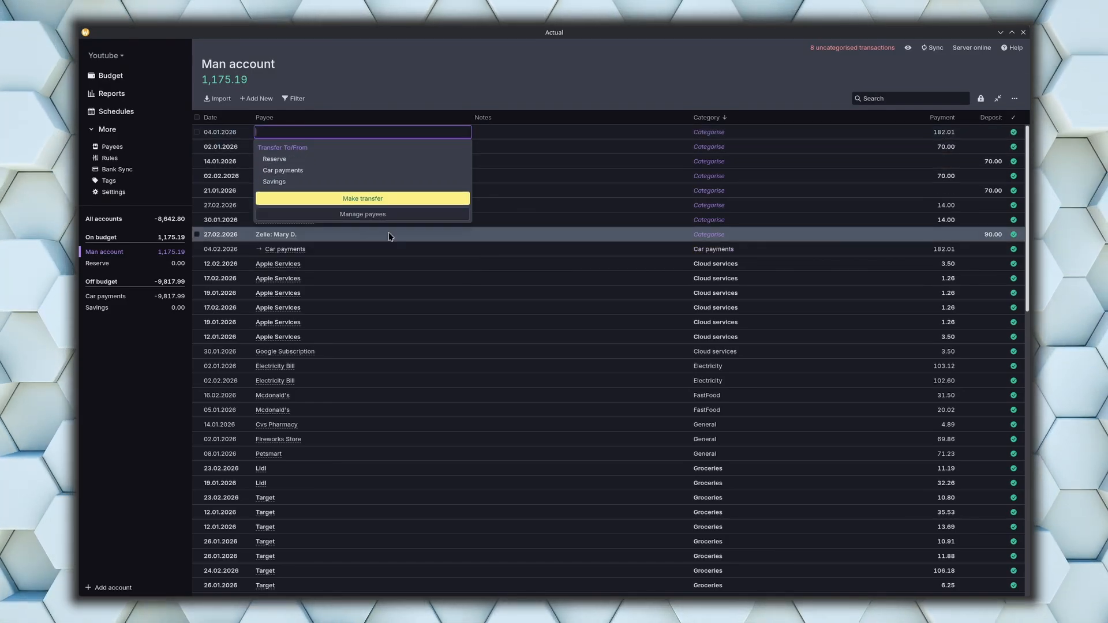
click(323, 171)
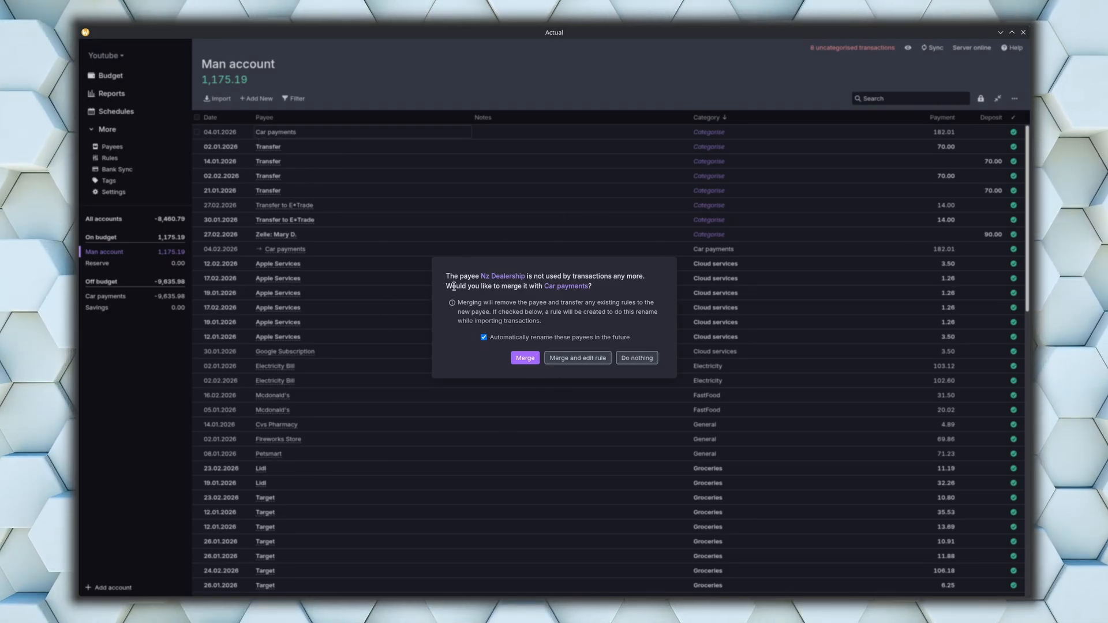
click(652, 364)
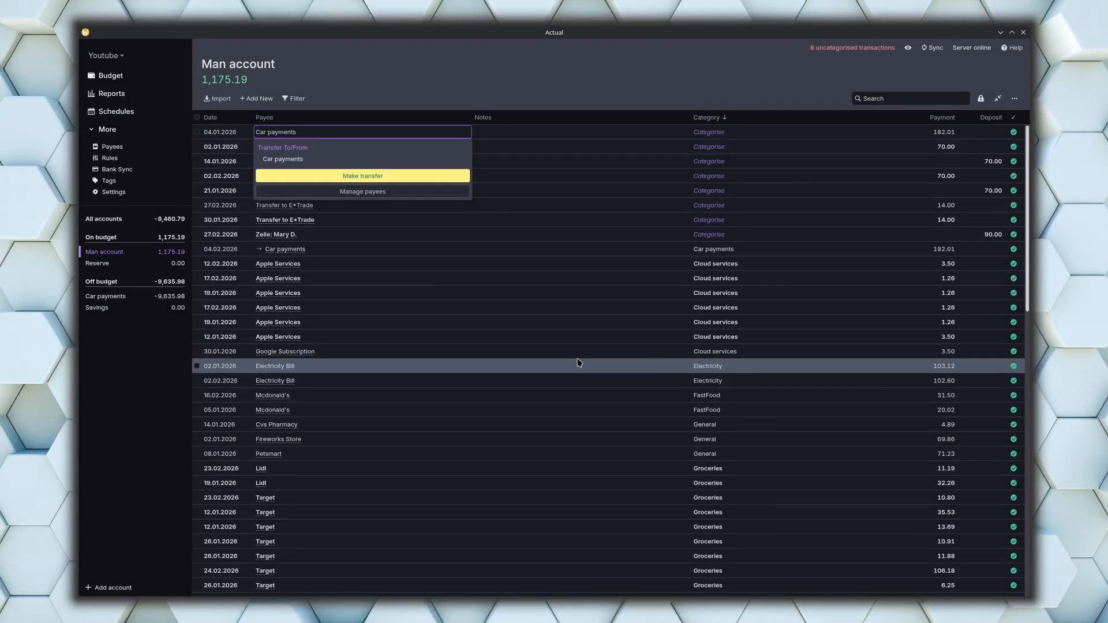
click(381, 84)
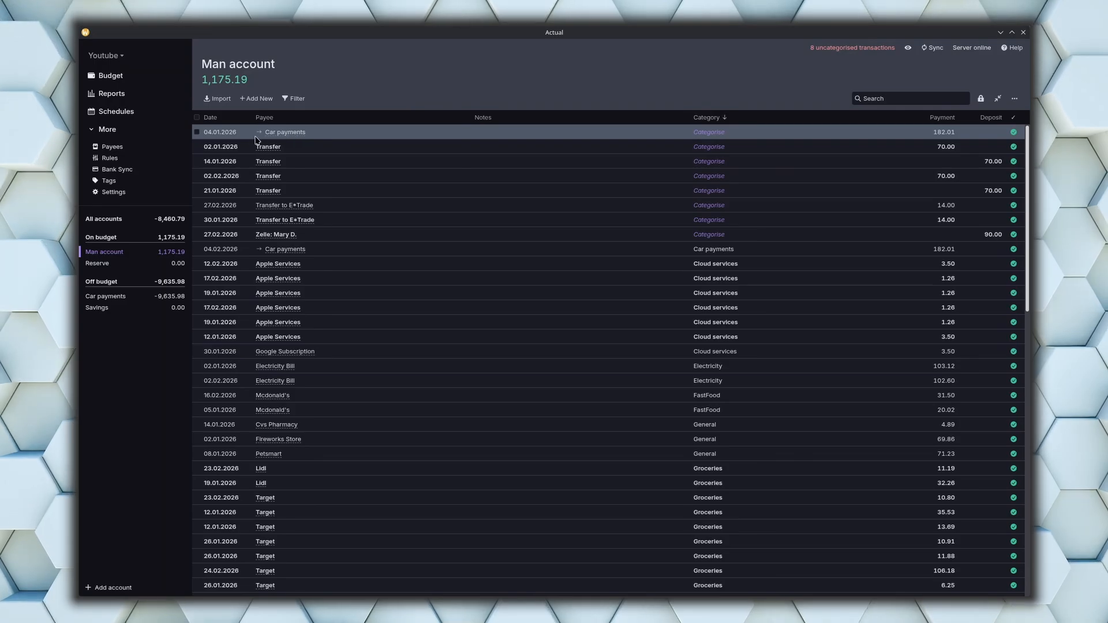
click(703, 134)
text(car)
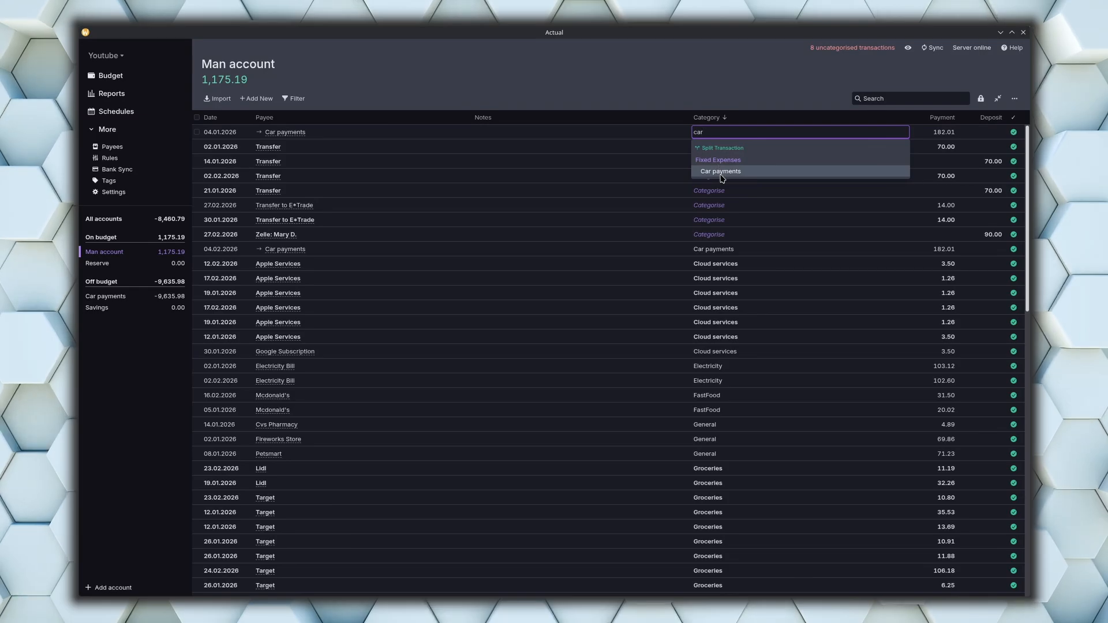
click(721, 172)
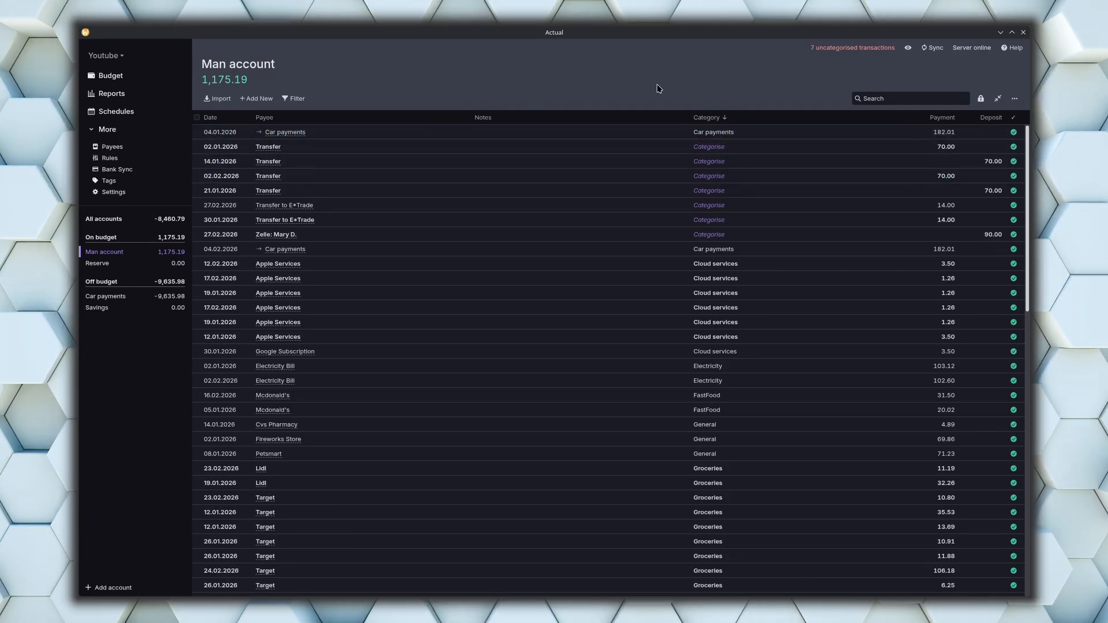
- Examine the transfers in the Car payments account, and return to Man account with its transactions sorted by category
click(165, 299)
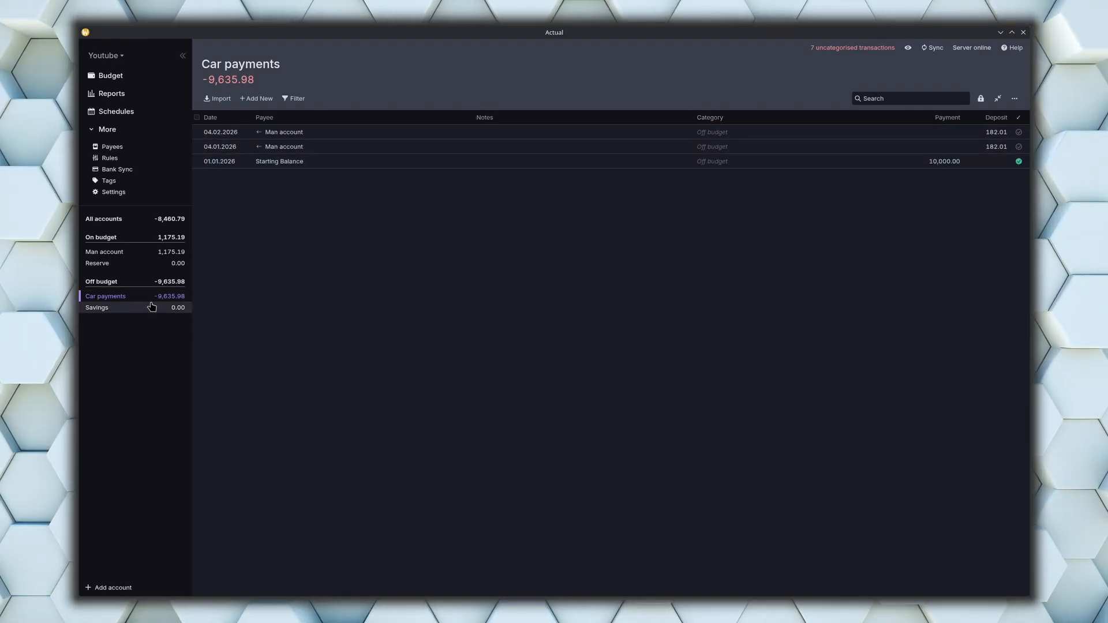
click(142, 252)
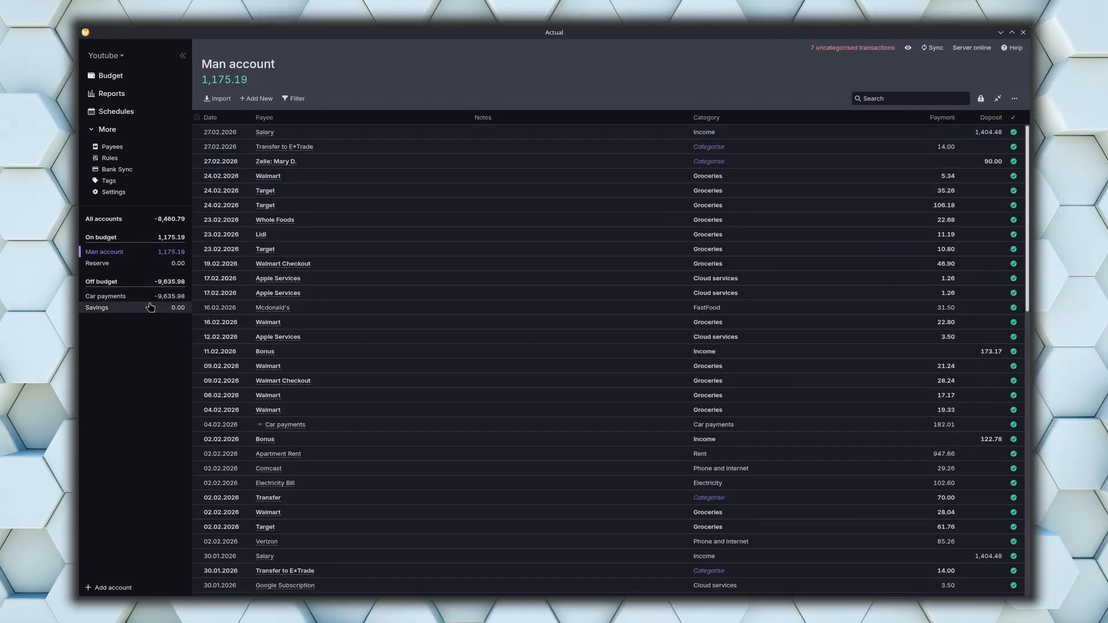
click(704, 118)
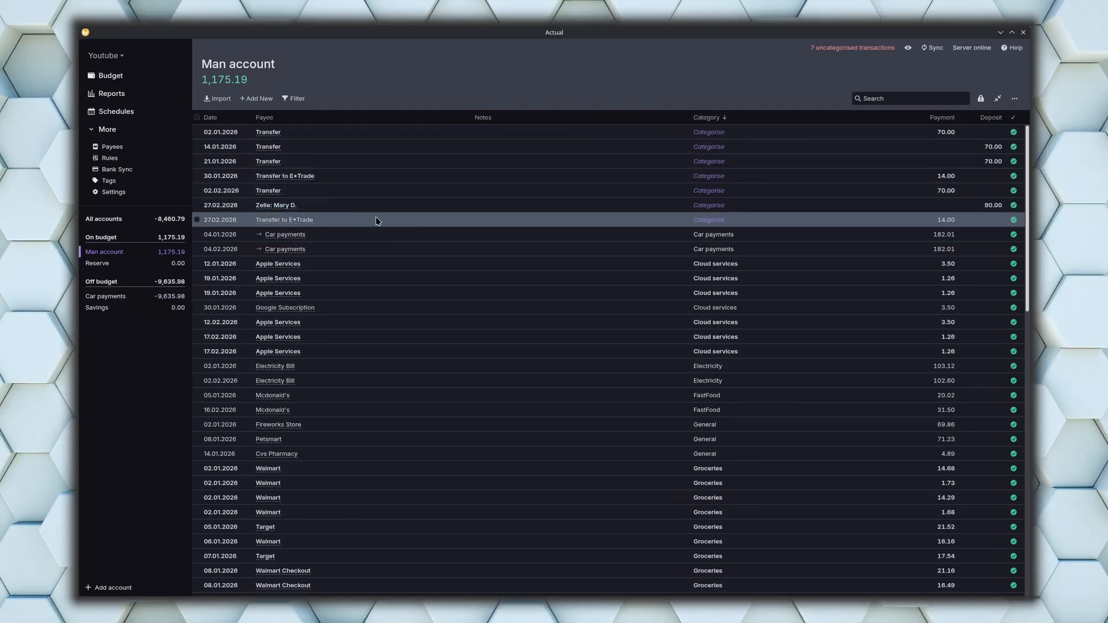
- Turn the 27.02.2026 Transfer to E*Trade payment into a transfer to the Savings account and categorise it as Savings
click(325, 222)
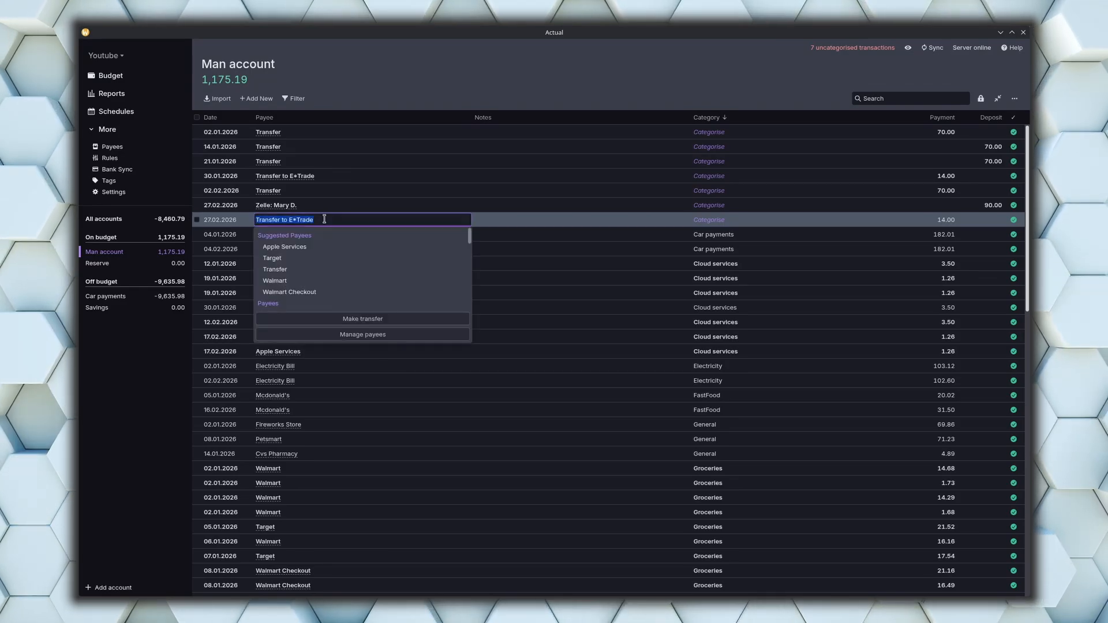
click(366, 315)
click(289, 270)
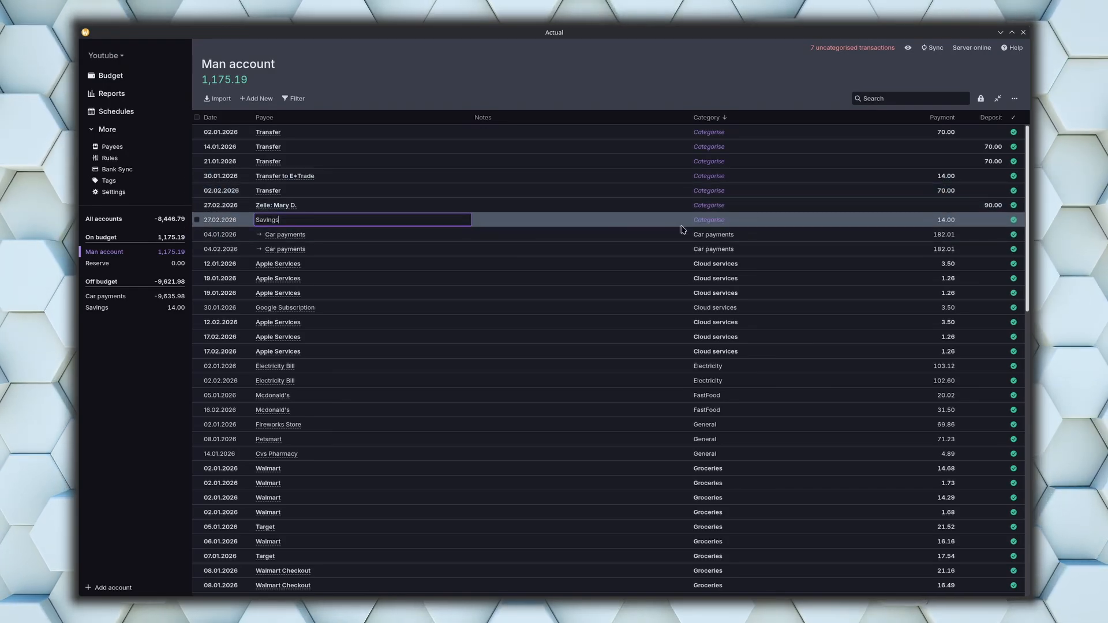
click(701, 222)
text(inv)
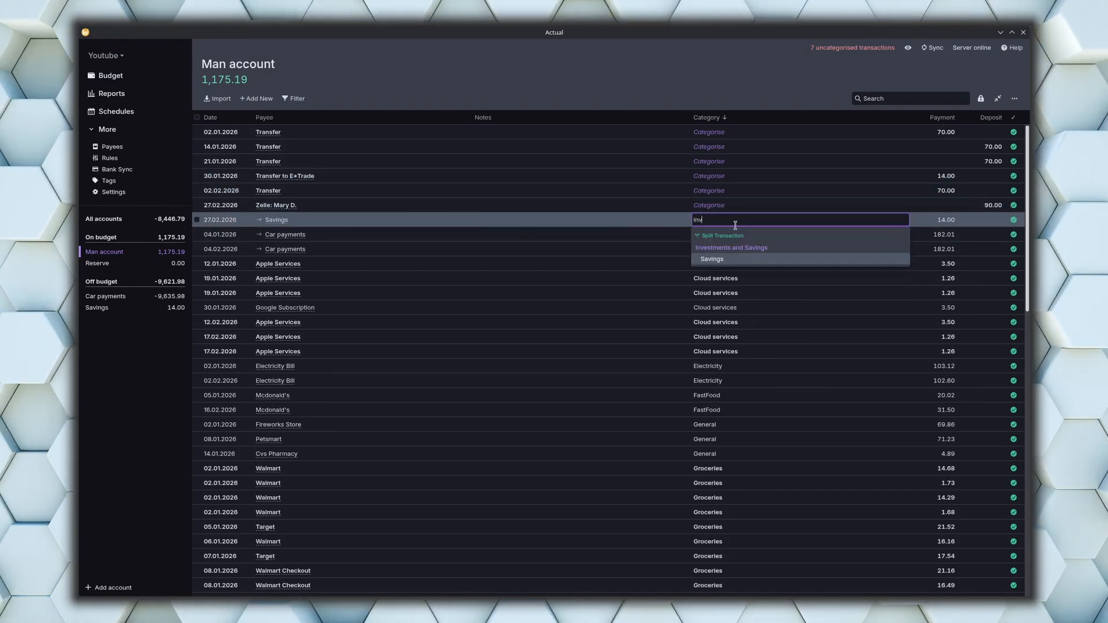
click(732, 261)
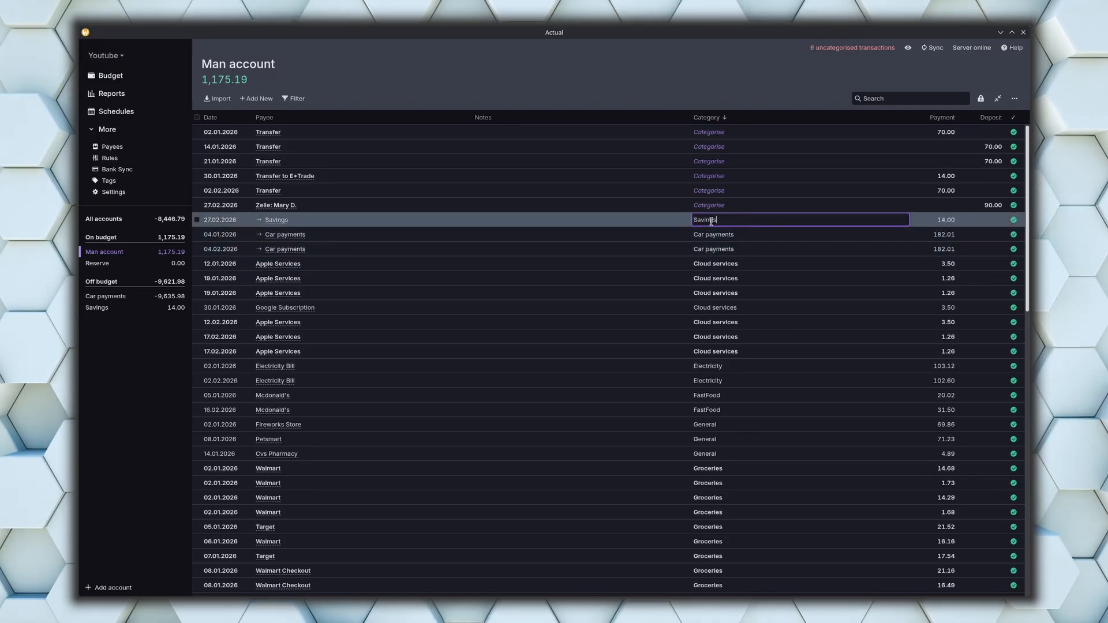
- Make the 30.01.2026 Transfer to E*Trade payment a transfer to Savings without merging the payee, categorise it as Savings and re-sort by category
click(368, 176)
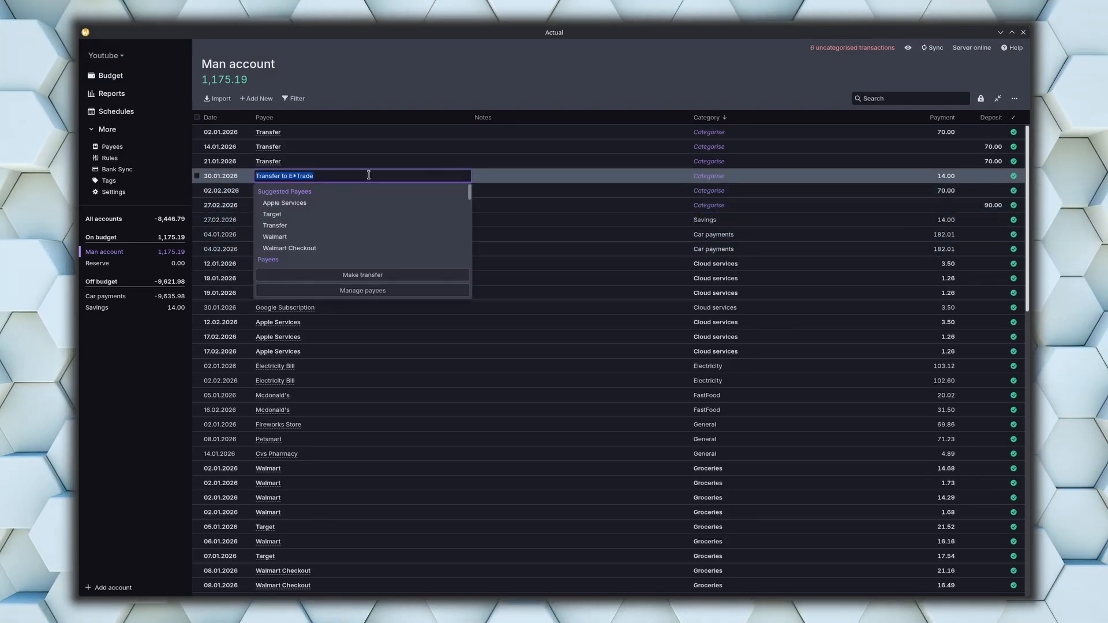
click(372, 276)
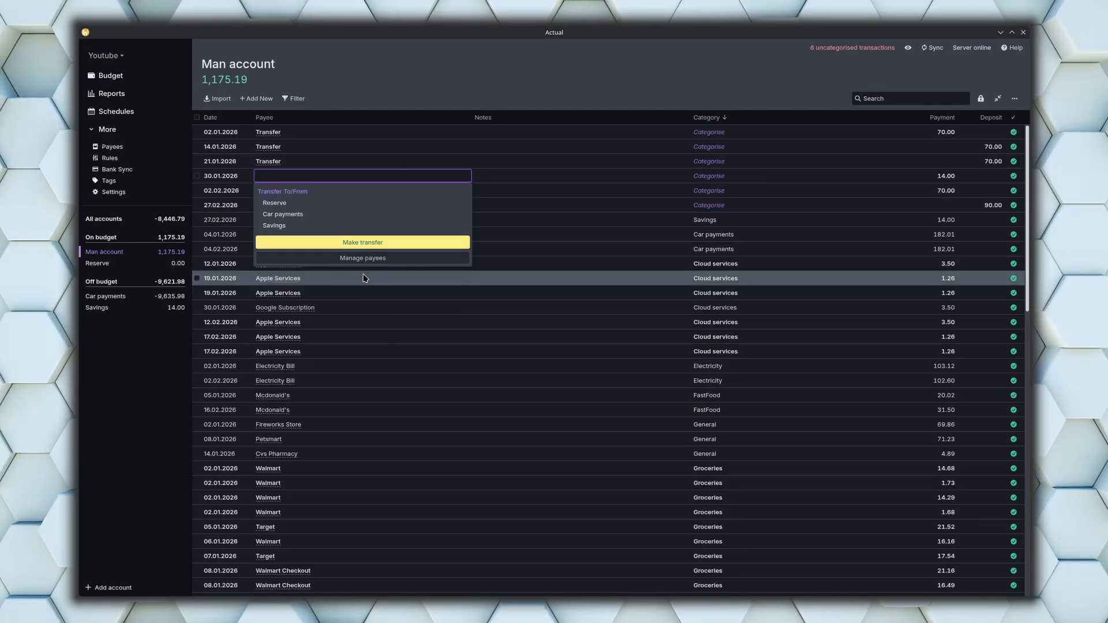
click(306, 226)
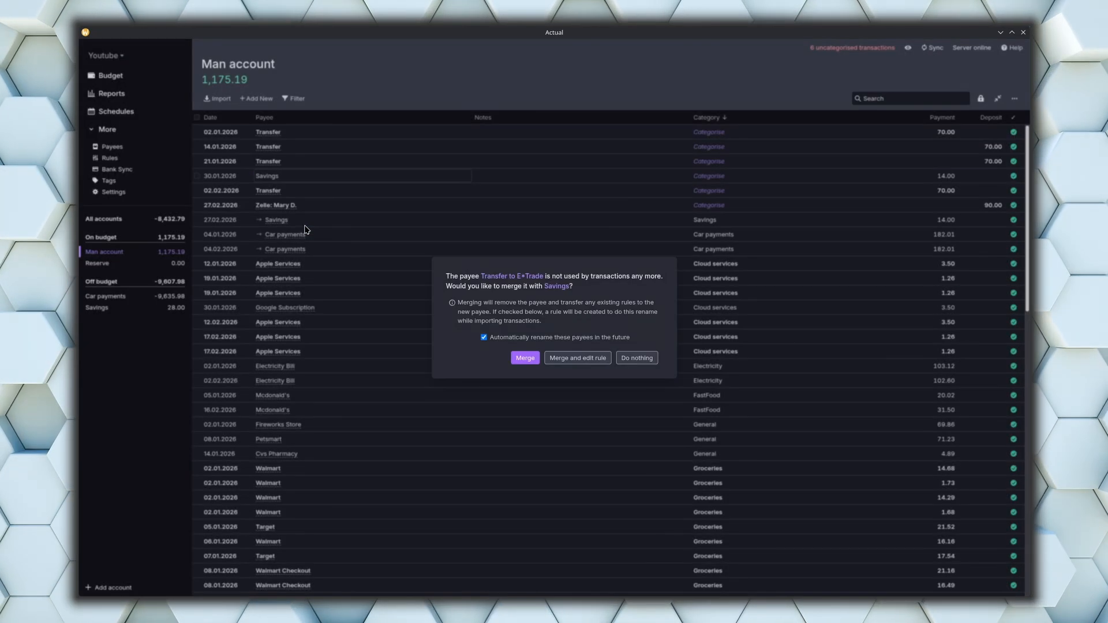
click(637, 358)
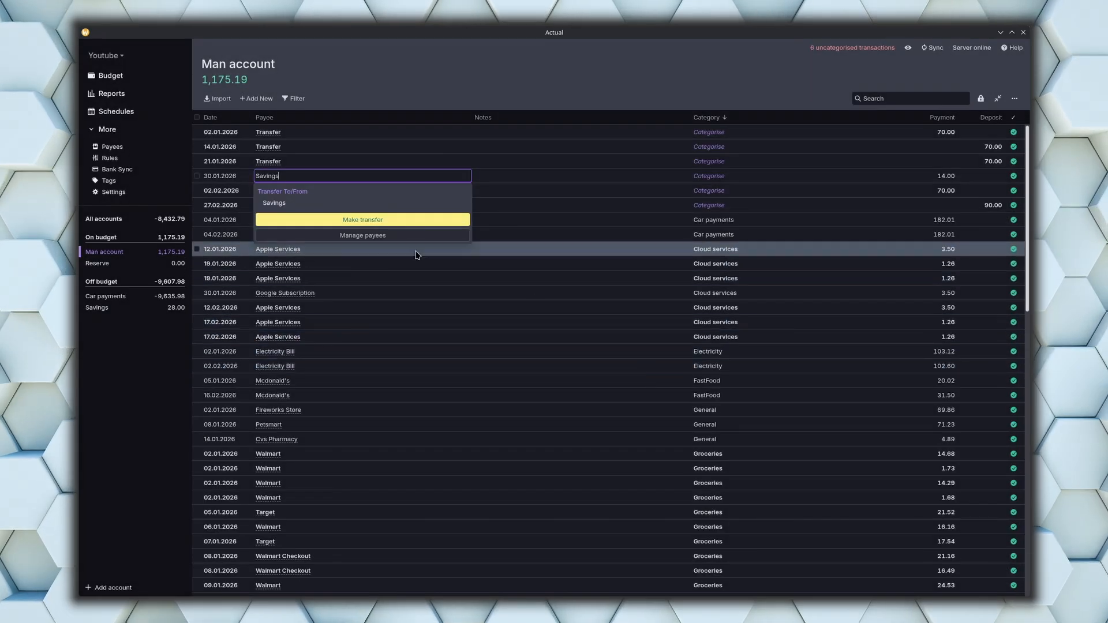
click(713, 181)
scroll(743, 250, down, 5)
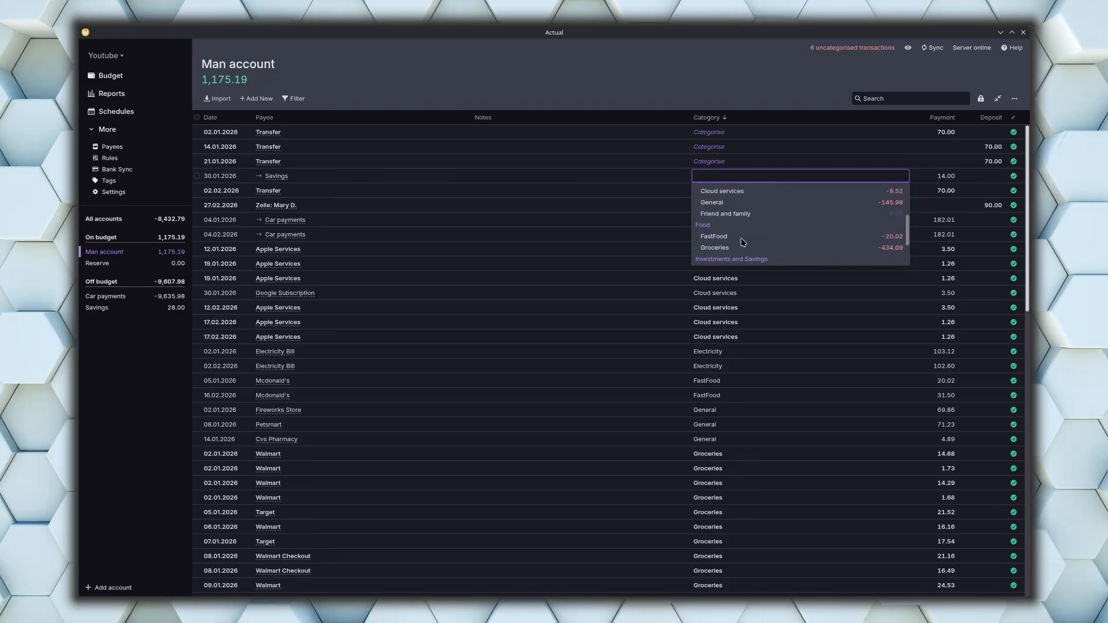
click(740, 231)
click(664, 94)
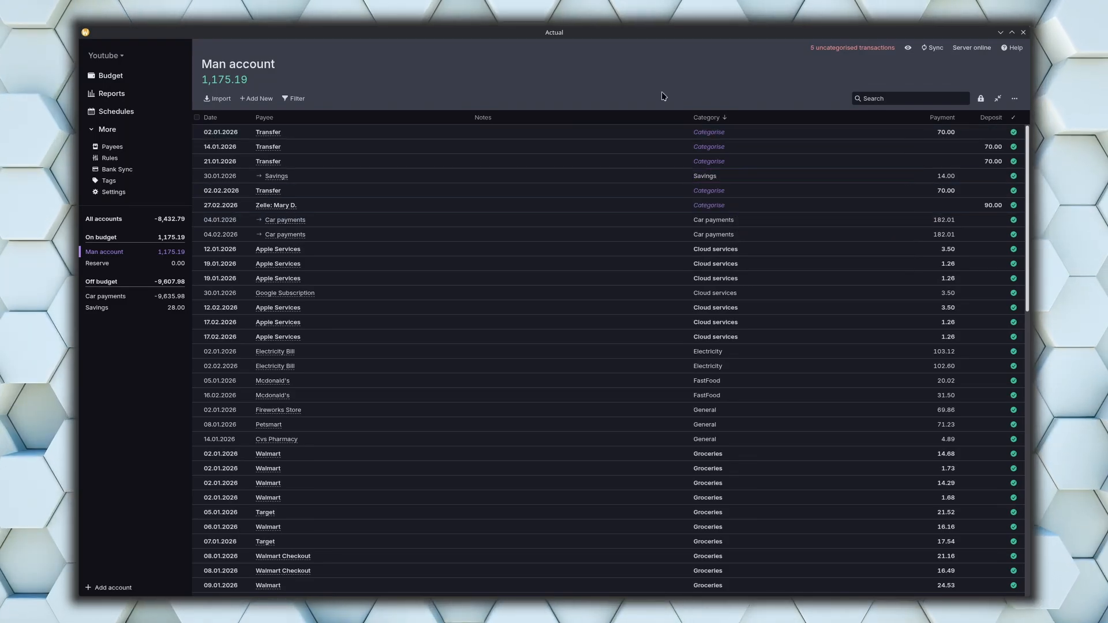
double_click(710, 120)
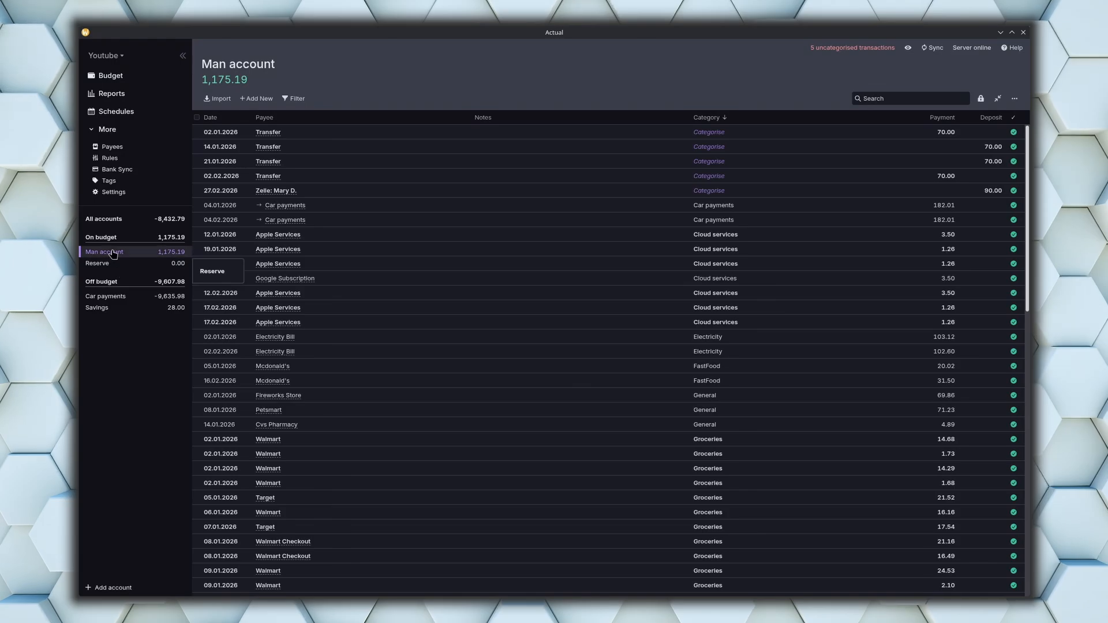
- Turn the 02.01.2026 payment and the 14.01.2026 deposit with payee Transfer into transfers with the Reserve account
click(296, 132)
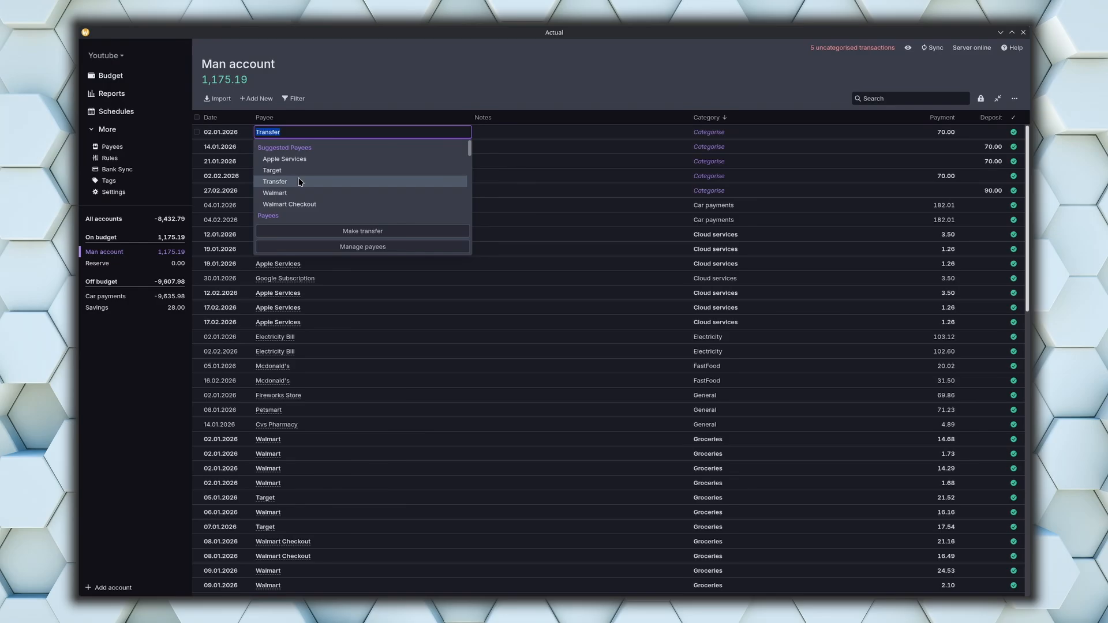
click(346, 231)
click(295, 159)
click(292, 147)
click(346, 245)
click(295, 173)
- Link the 21.01.2026 deposit and the 02.02.2026 payment with payee Transfer to the Reserve account as transfers
click(293, 161)
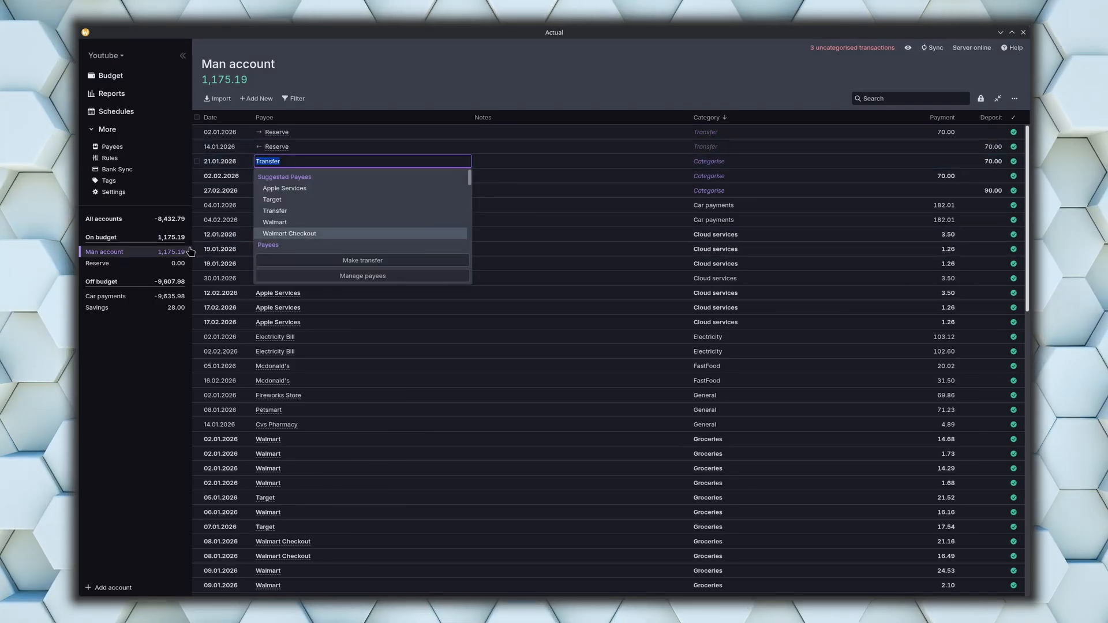
click(362, 259)
click(346, 188)
click(295, 175)
click(362, 275)
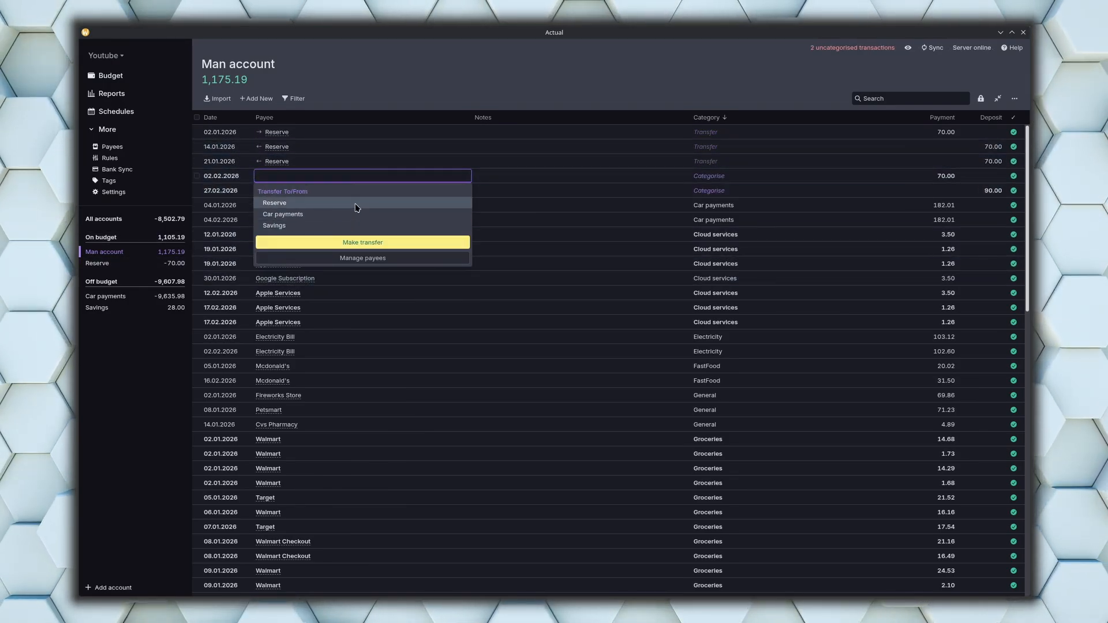
click(356, 207)
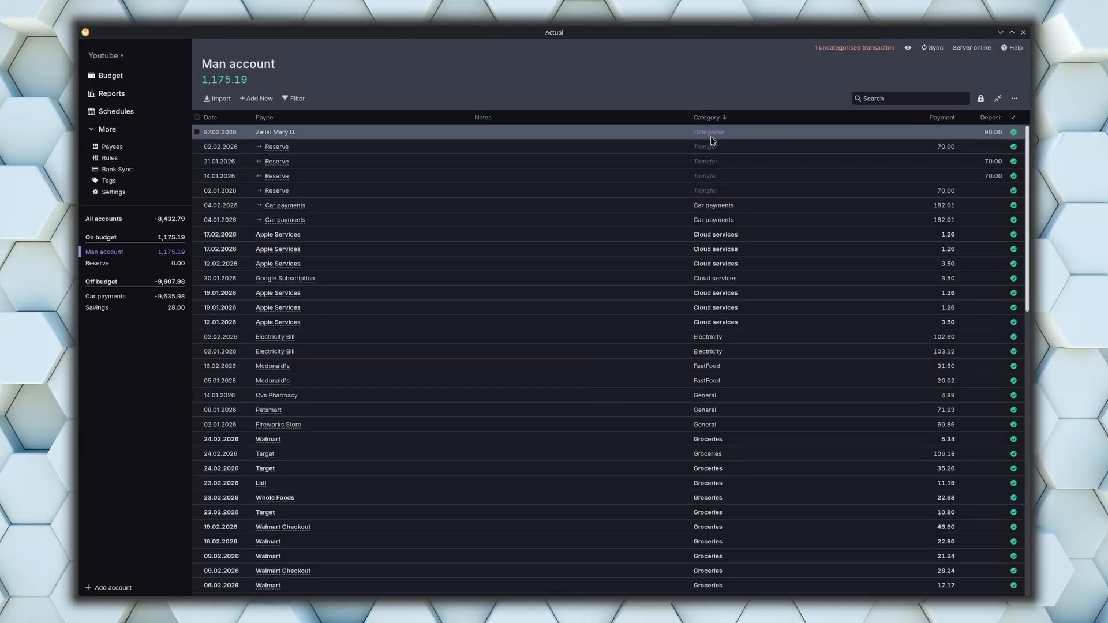
- Re-sort the Man account transactions by category, and list them by date with the newest first
click(710, 118)
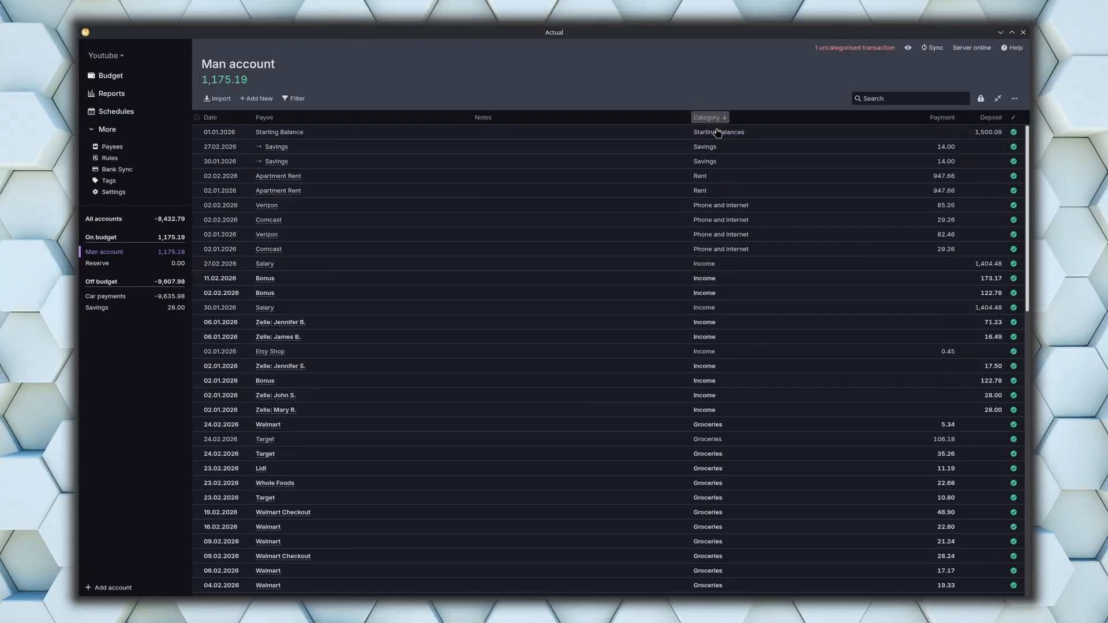
click(714, 119)
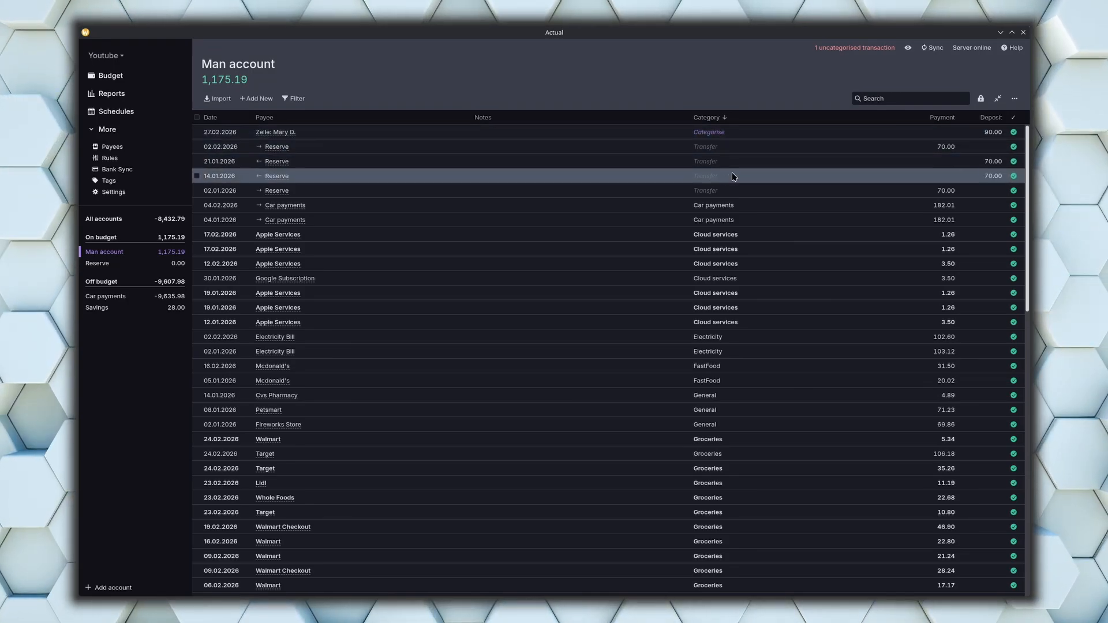
click(211, 117)
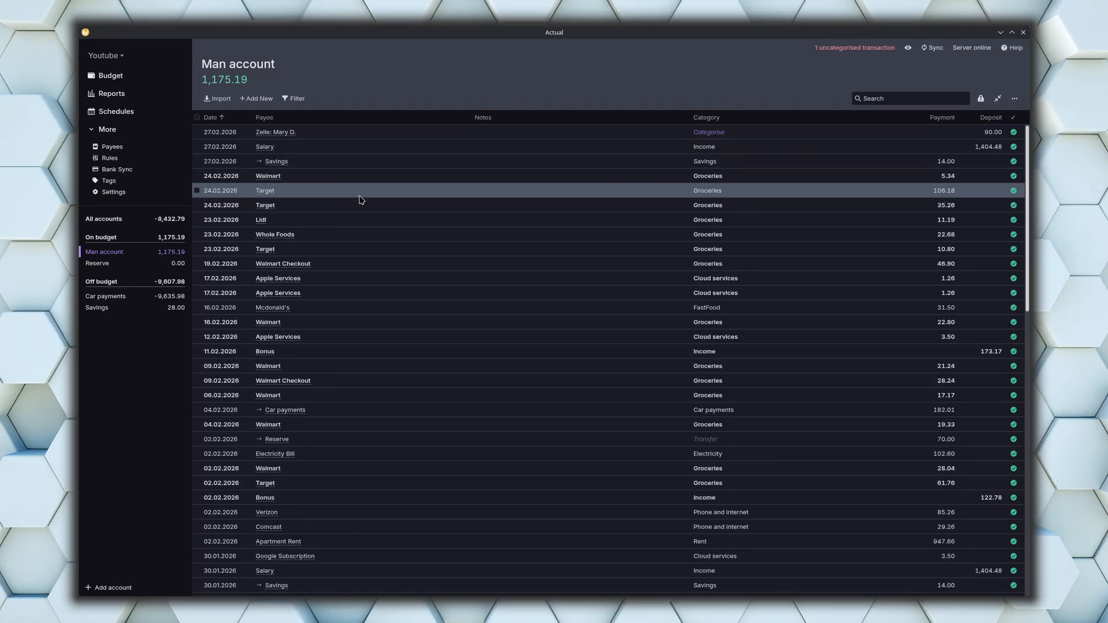
- Add the friend's first name as a hashtag in the notes of the 106.18 Target payment and the 27.02.2026 Zelle deposit
click(497, 194)
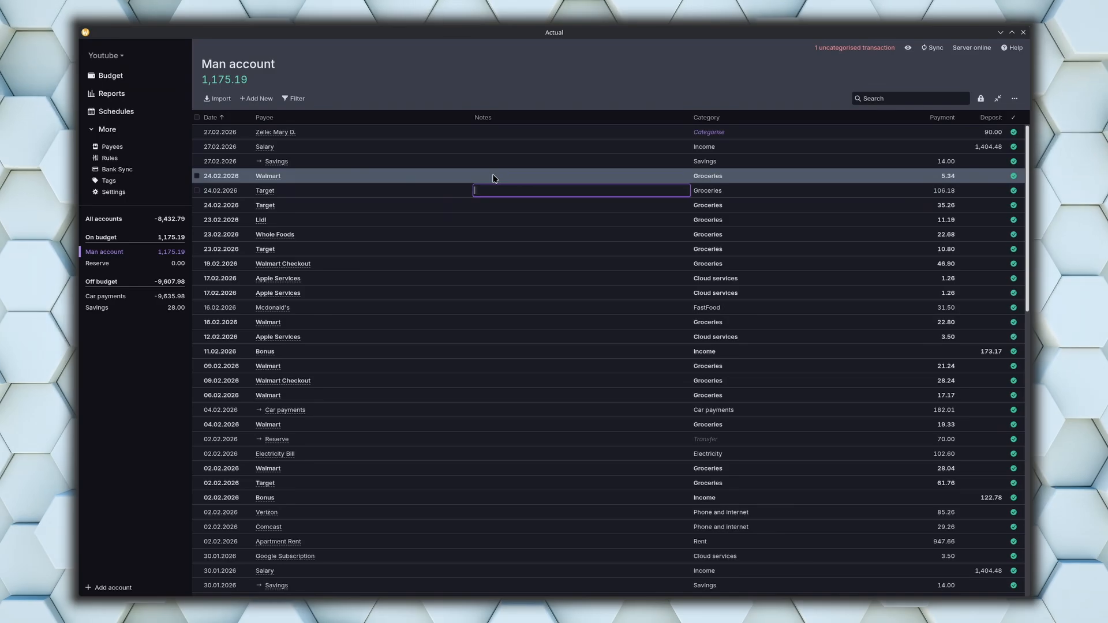
text(#mary)
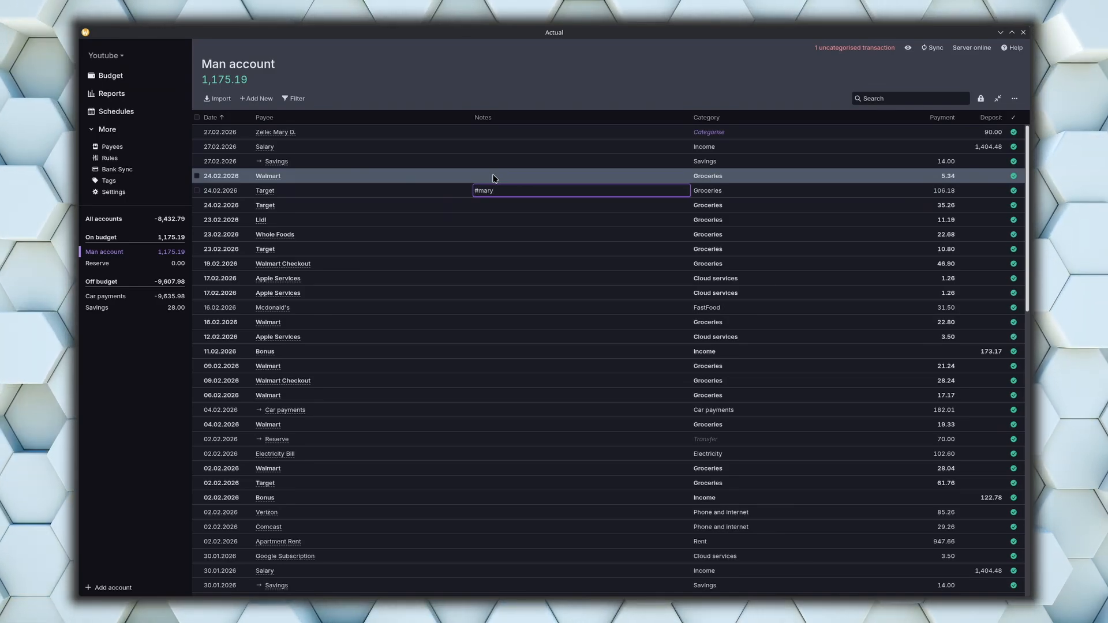
key(Return)
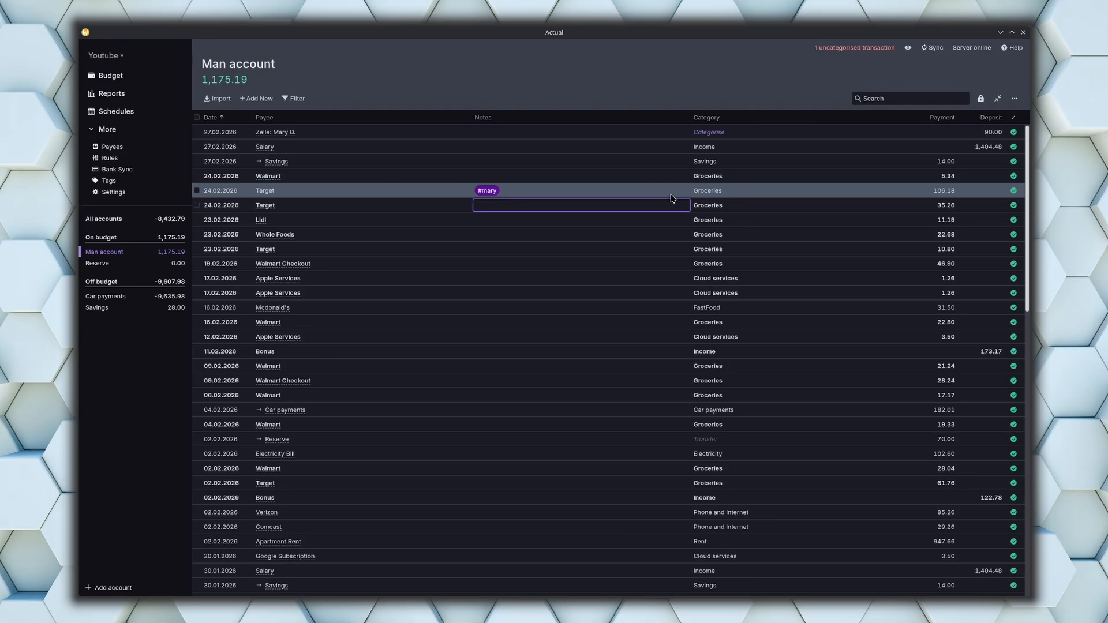
click(515, 128)
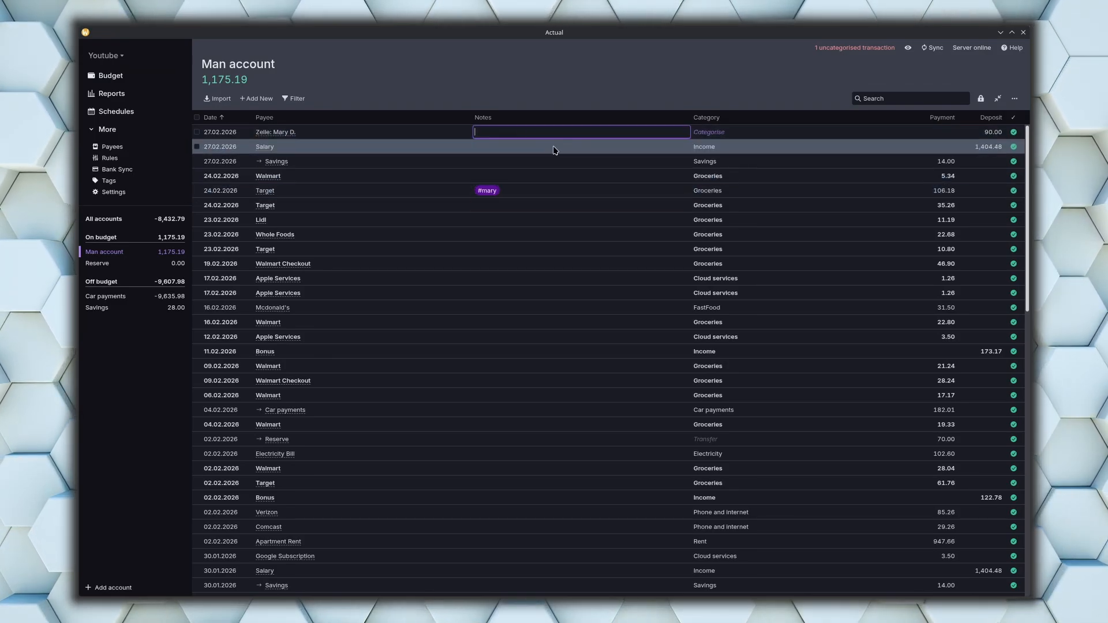
text(#mary)
key(Return)
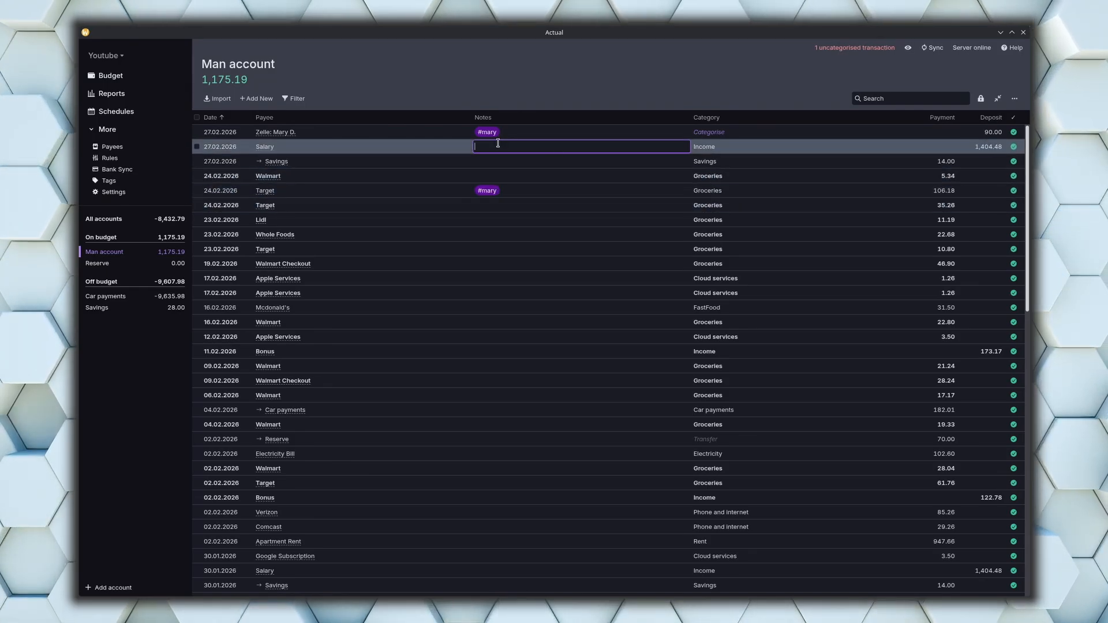
click(535, 95)
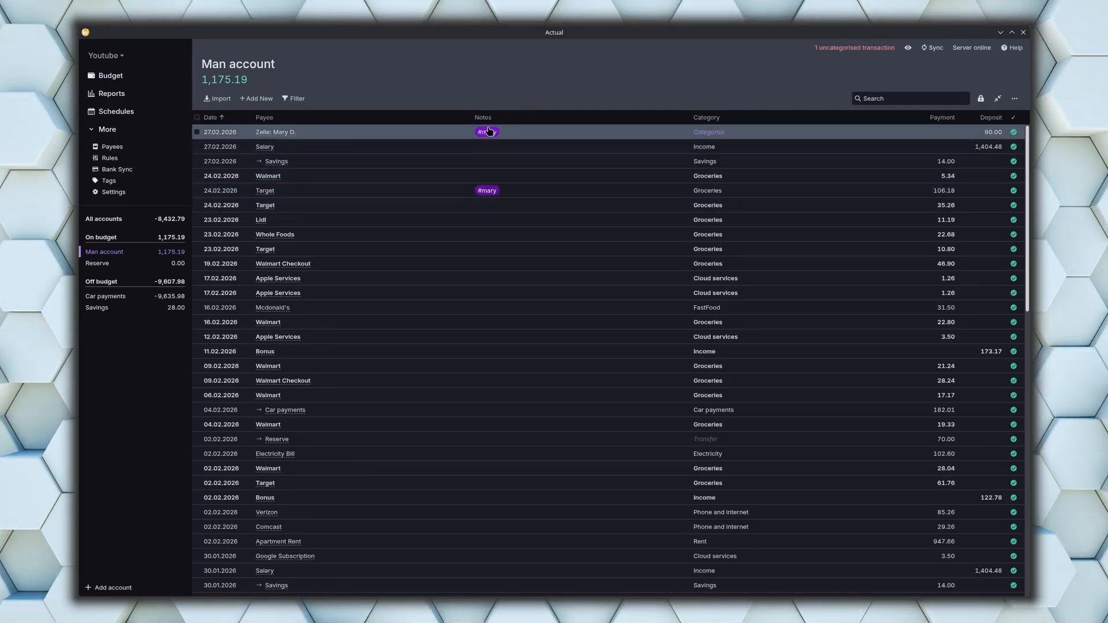
- Find existing tags in the tag manager and set the friend's name tag to orange
click(110, 181)
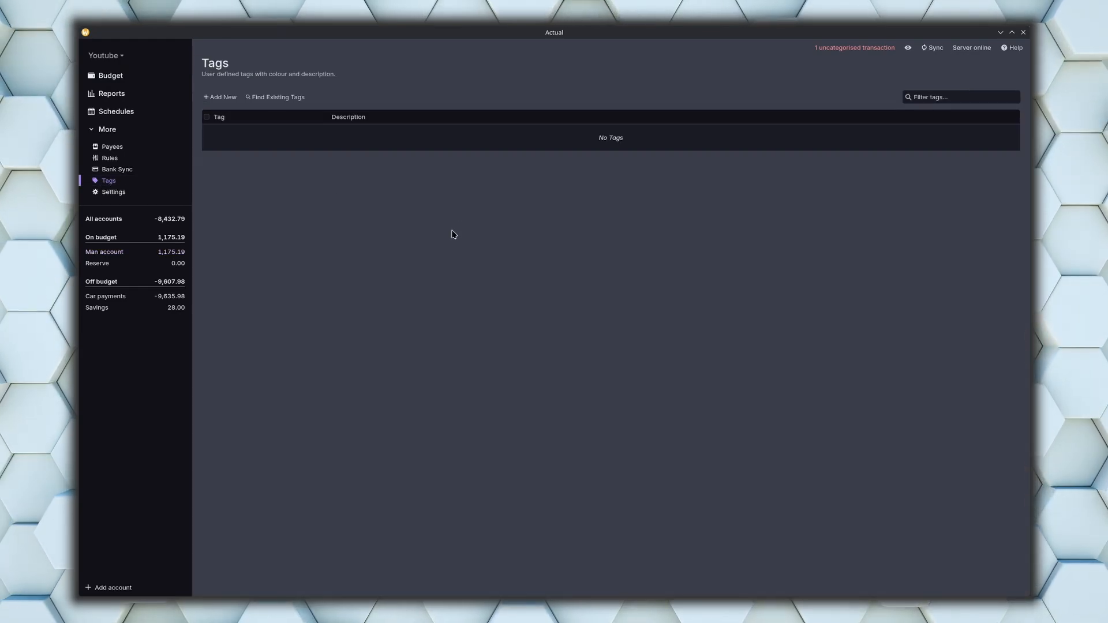
click(266, 98)
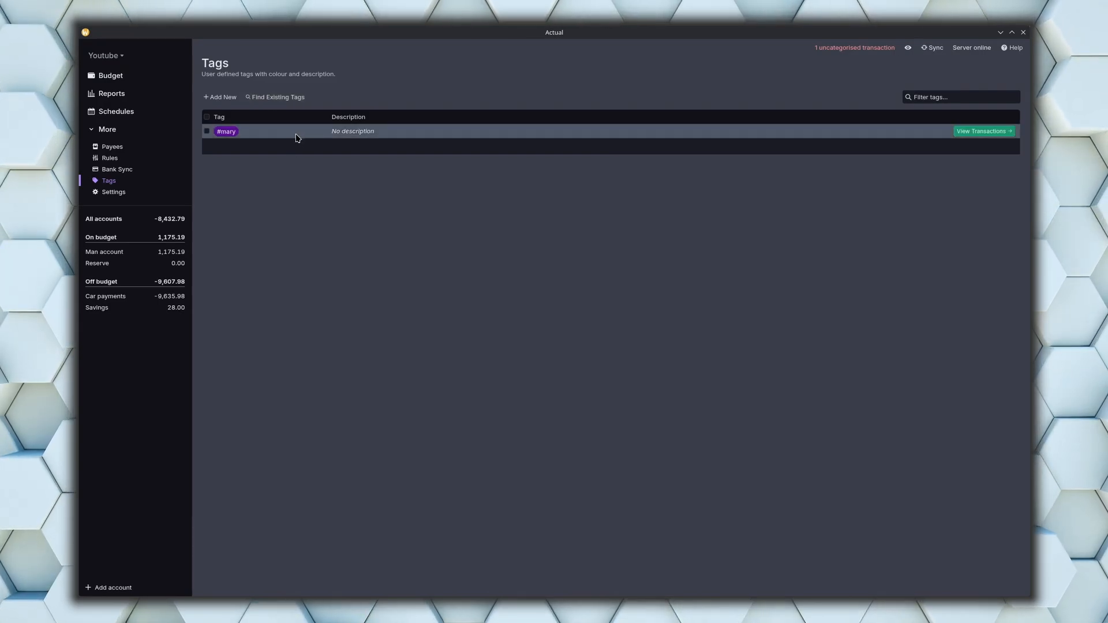
click(224, 134)
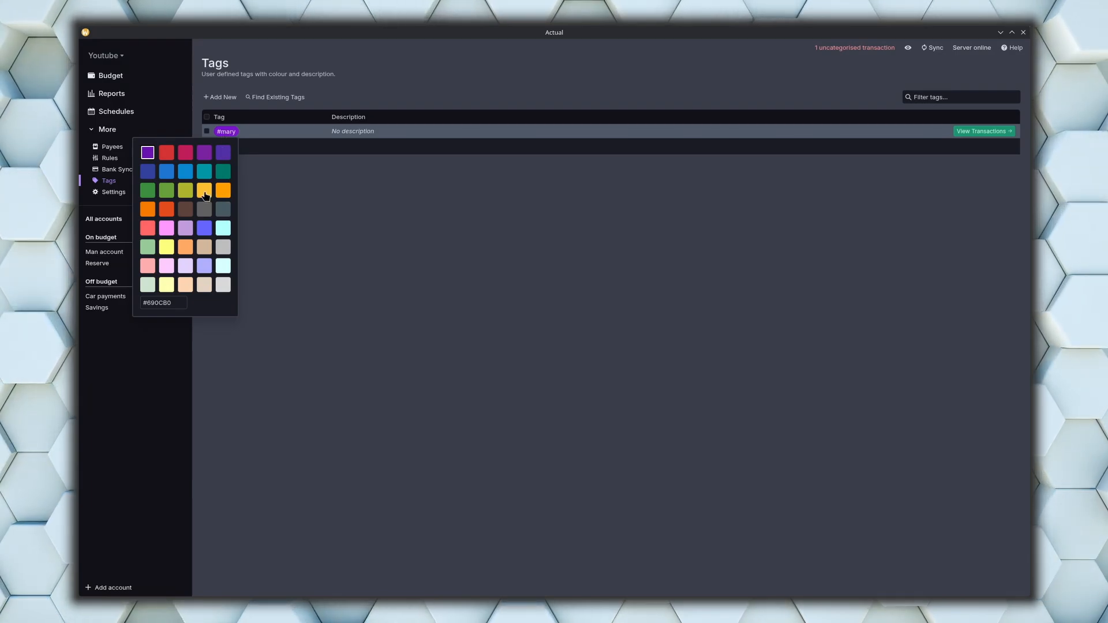
click(223, 192)
click(257, 179)
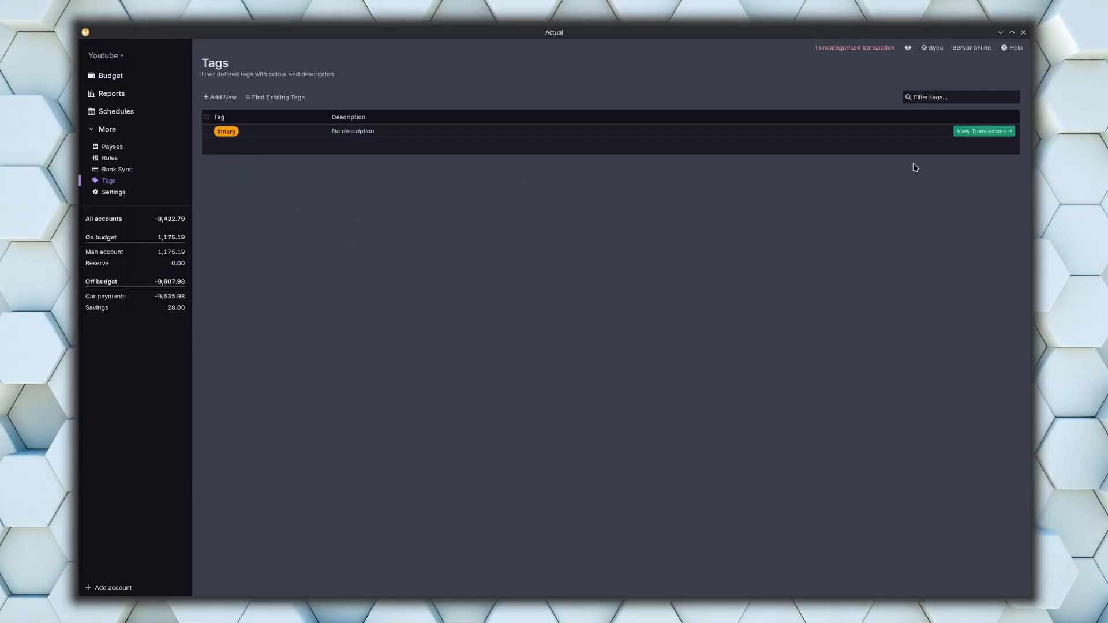
- View the transactions with the friend's name tag across all accounts, and filter Man account by the same tag
click(961, 131)
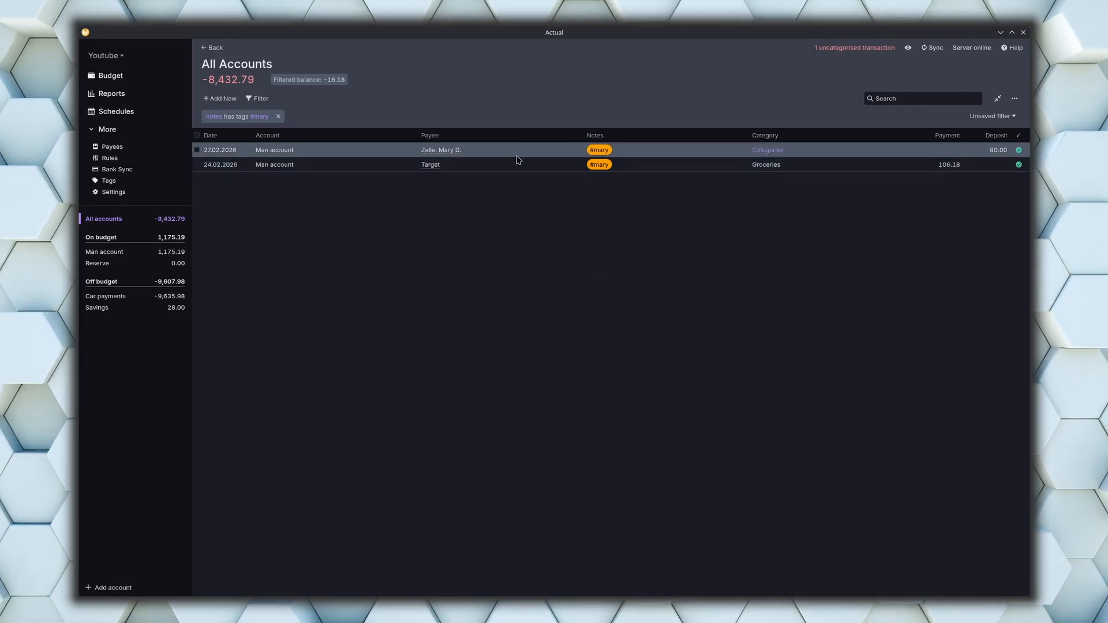
click(117, 254)
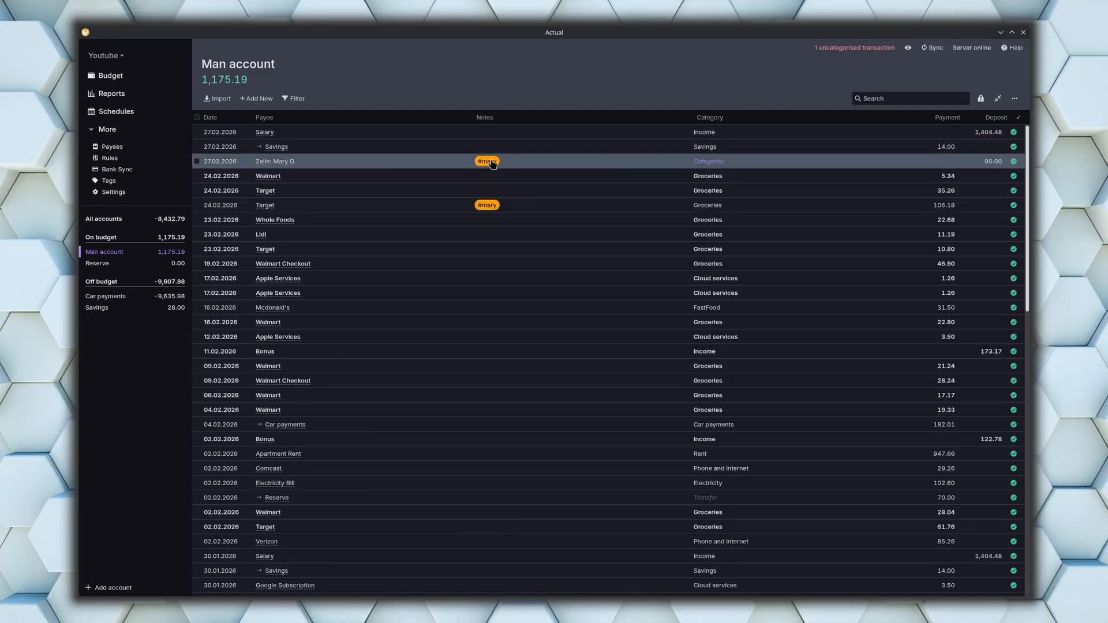
click(488, 161)
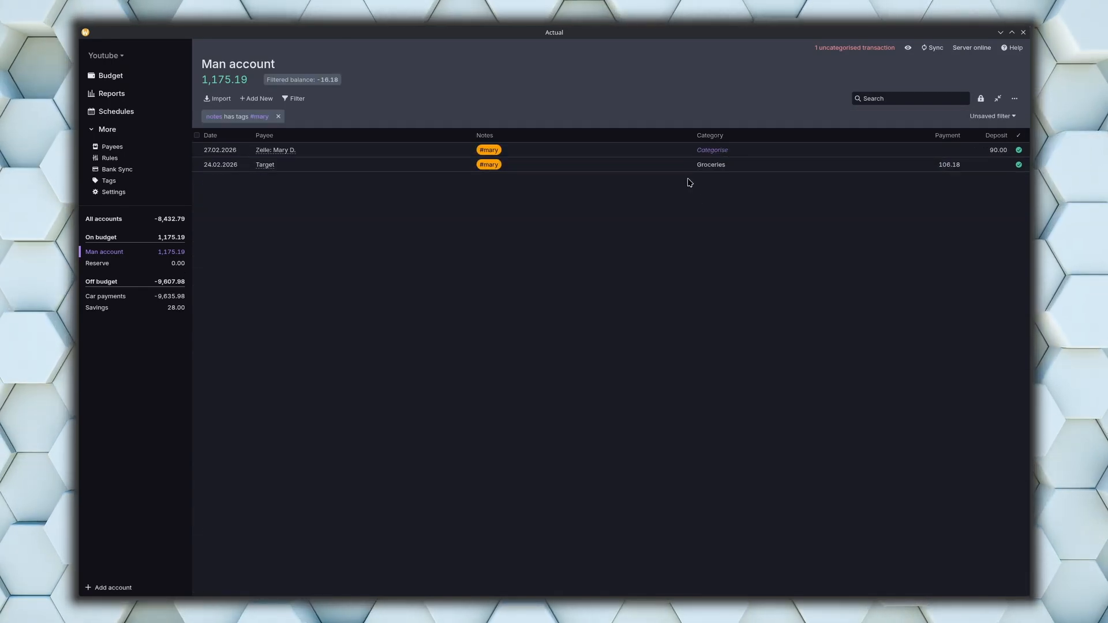
- Categorise the tagged 27.02.2026 Zelle deposit as Friend and family
click(709, 152)
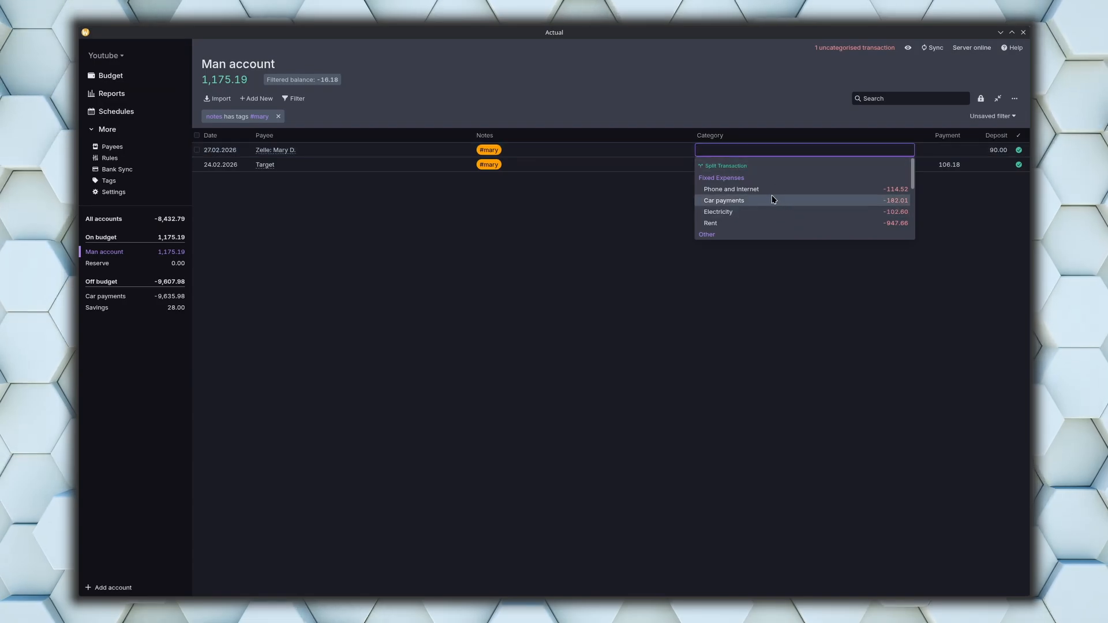
scroll(774, 205, down, 2)
scroll(775, 210, down, 2)
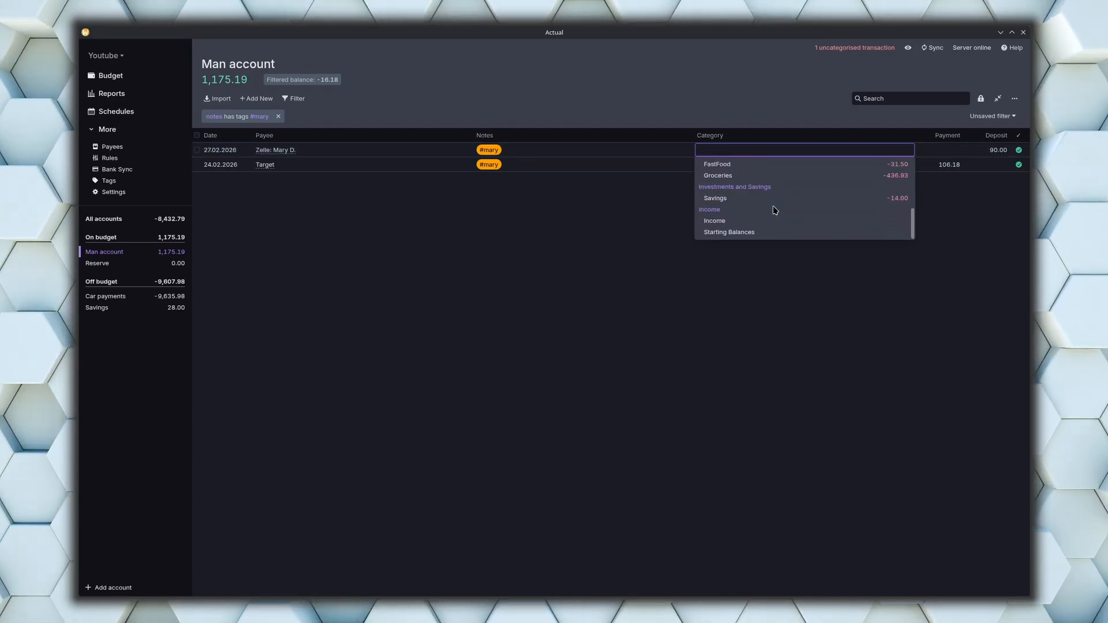
scroll(775, 210, up, 2)
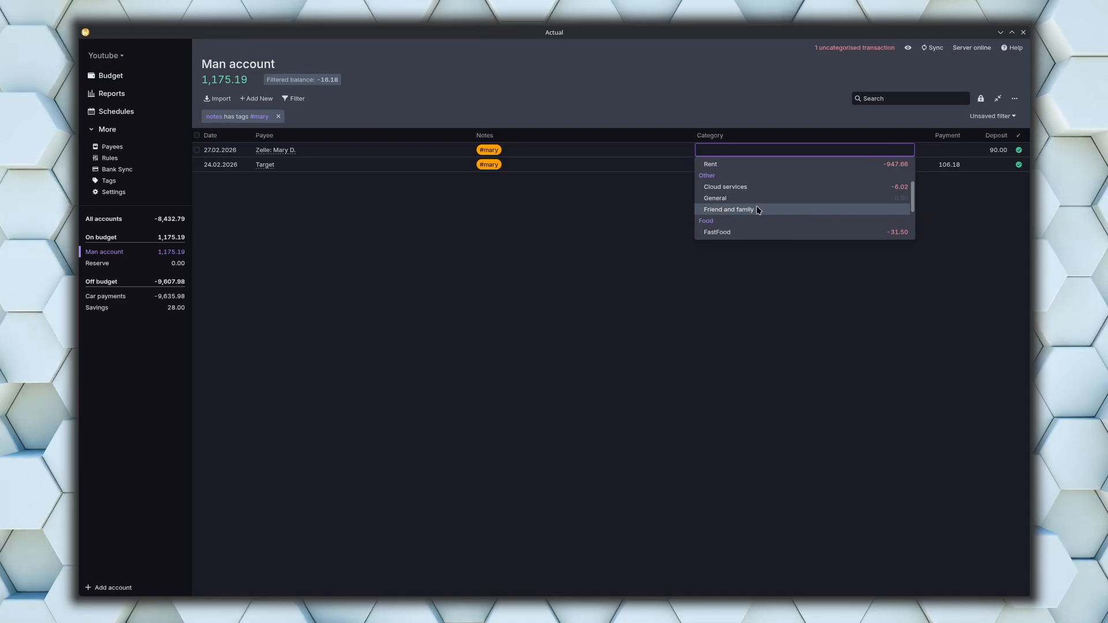
click(756, 209)
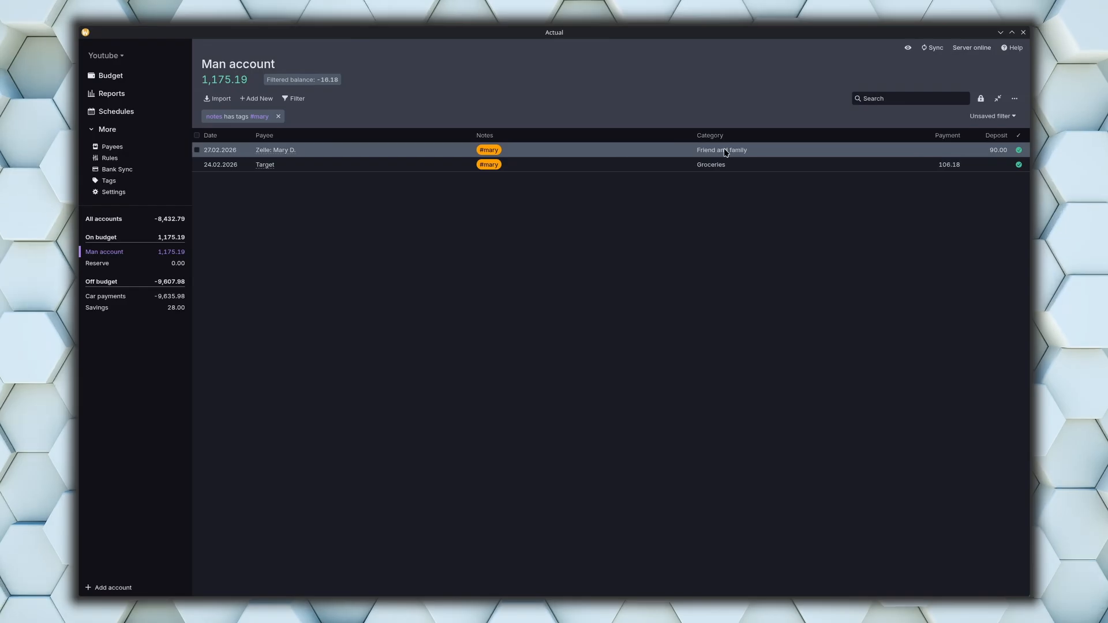
- Check the Friend and family amounts in the budget, and return to Man account filtered by the friend's name tag
click(138, 79)
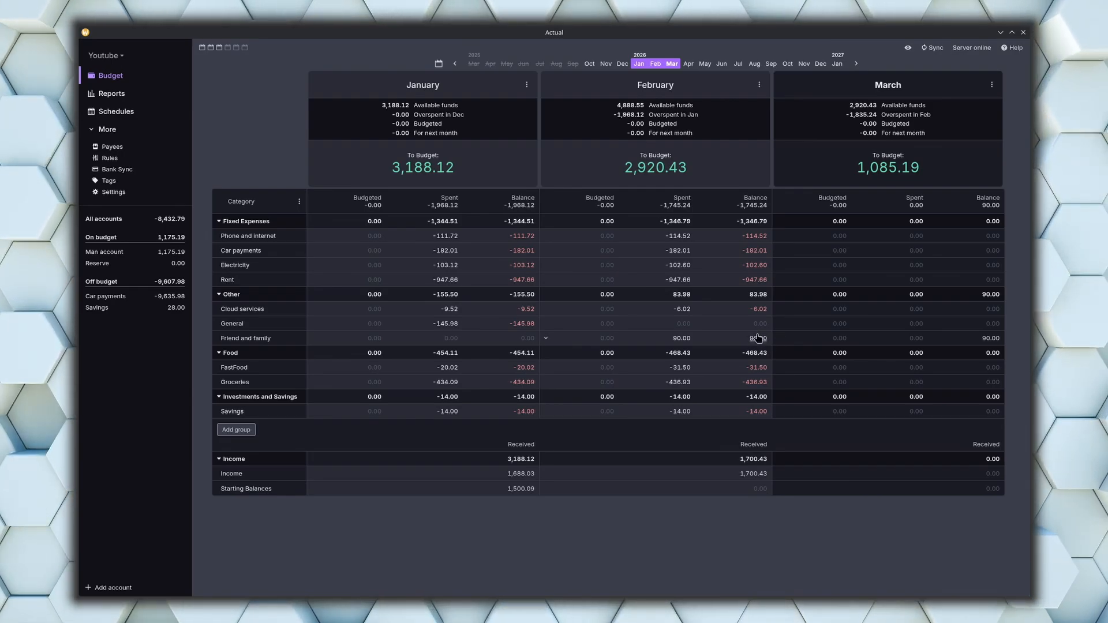
click(133, 253)
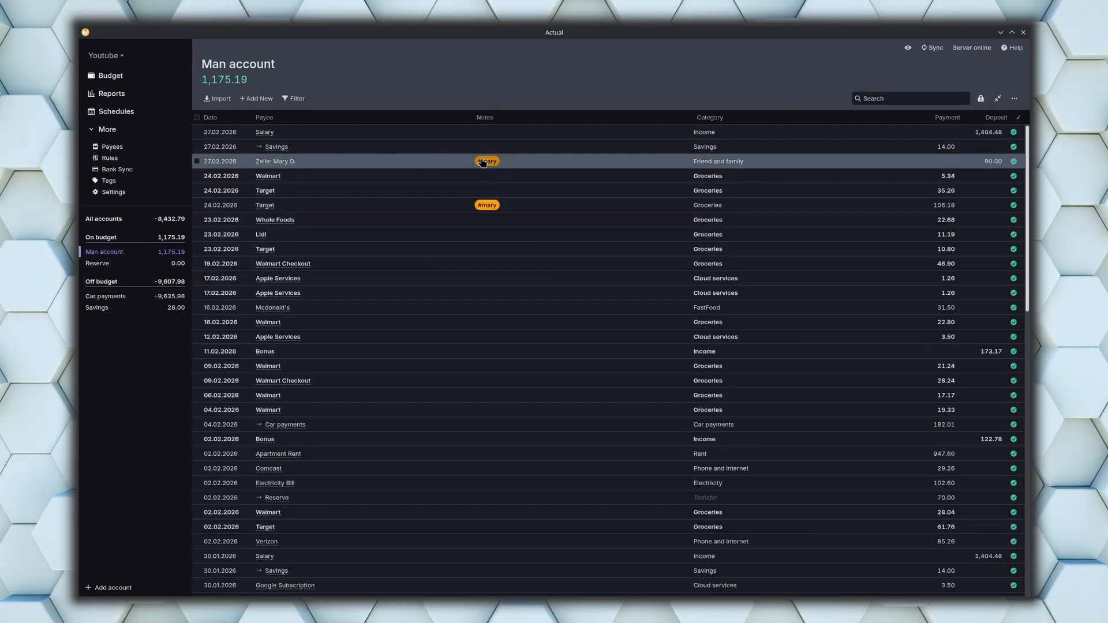
click(487, 162)
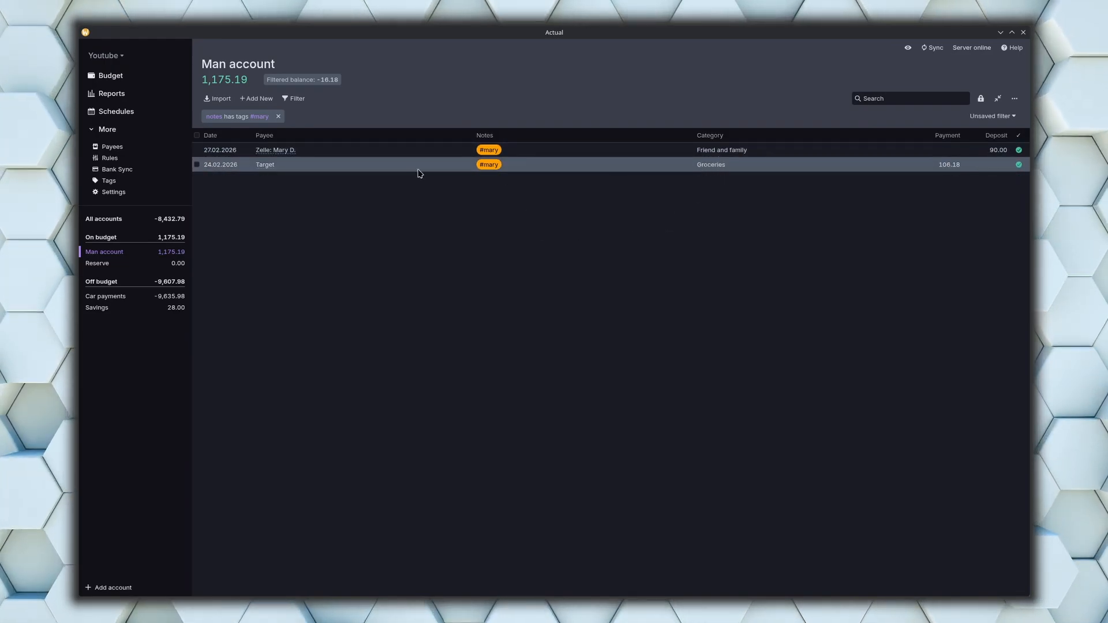
- Split the tagged Target payment into 90 for Friend and family with the remainder distributed to Groceries, and open the budget
click(715, 166)
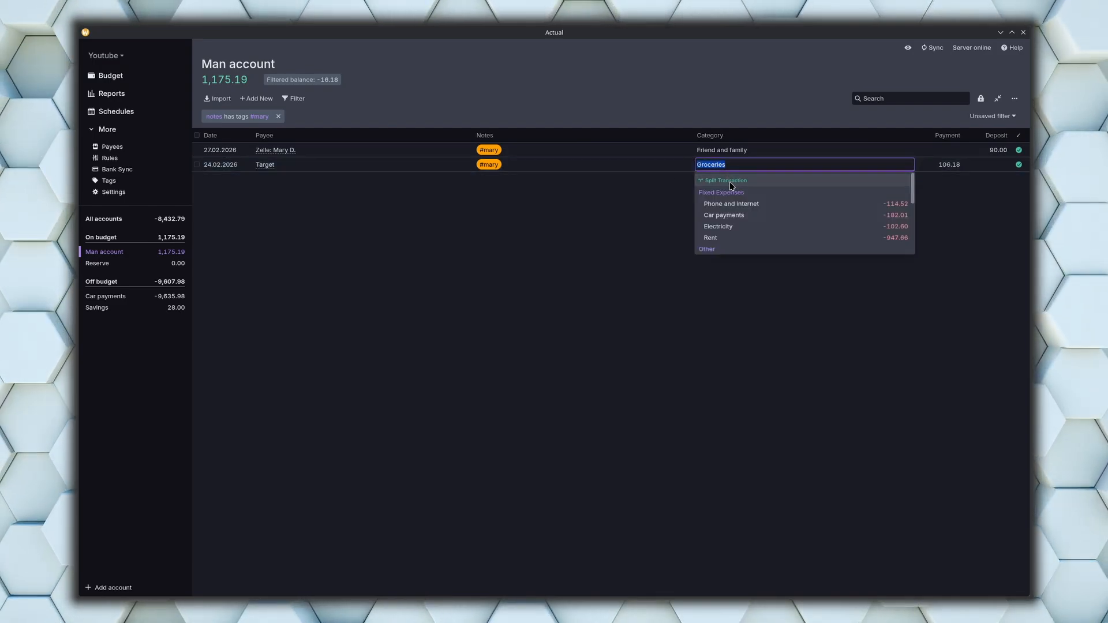
click(729, 182)
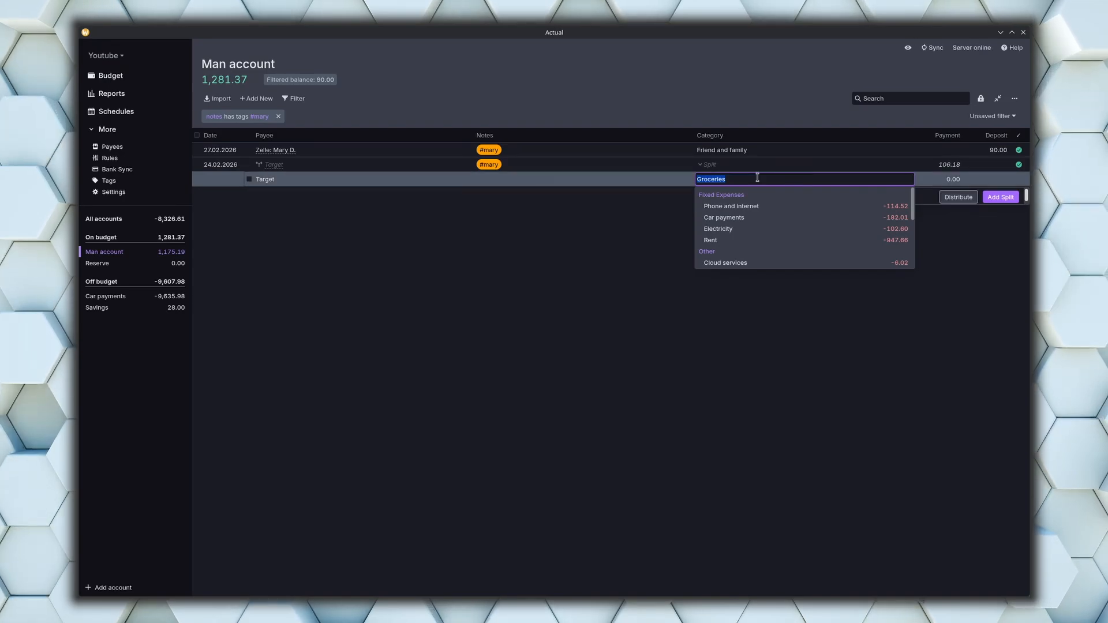
text(f)
click(749, 208)
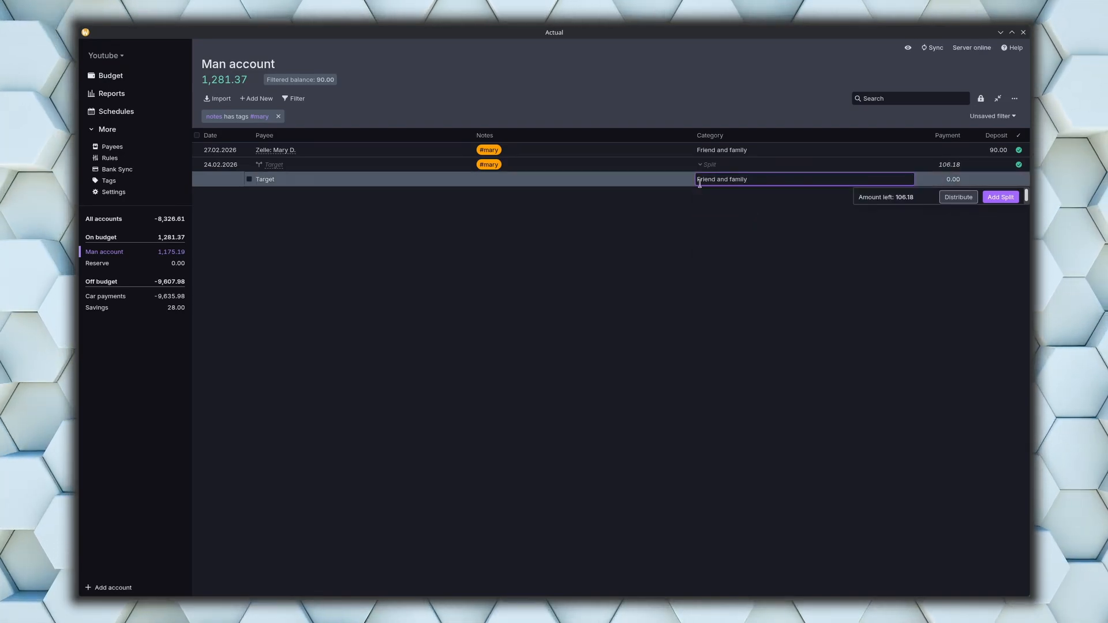
click(953, 180)
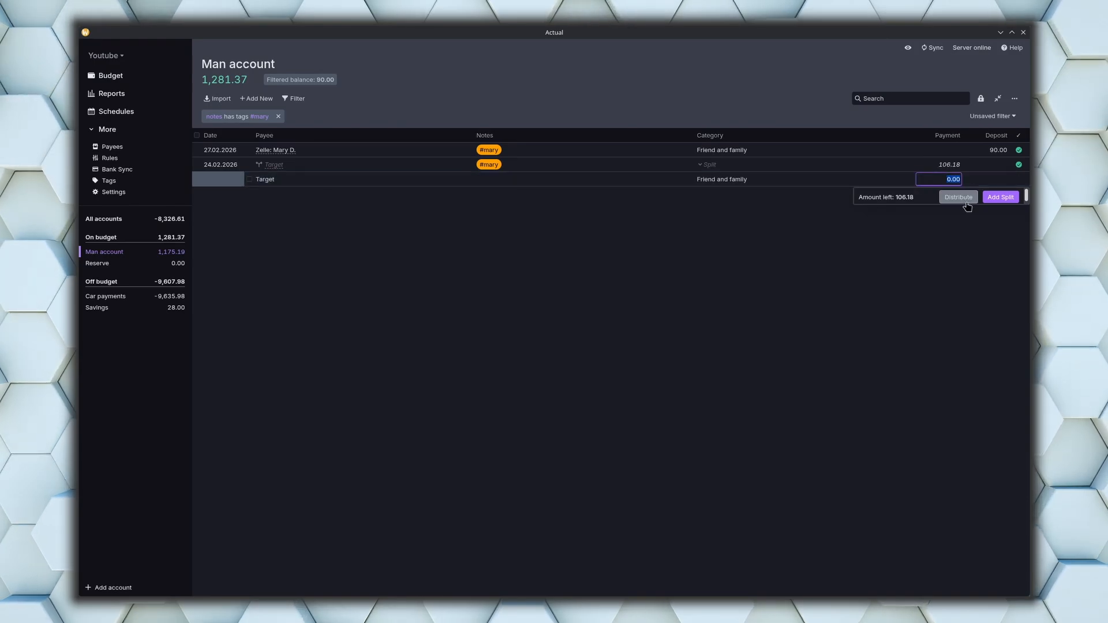
text(90)
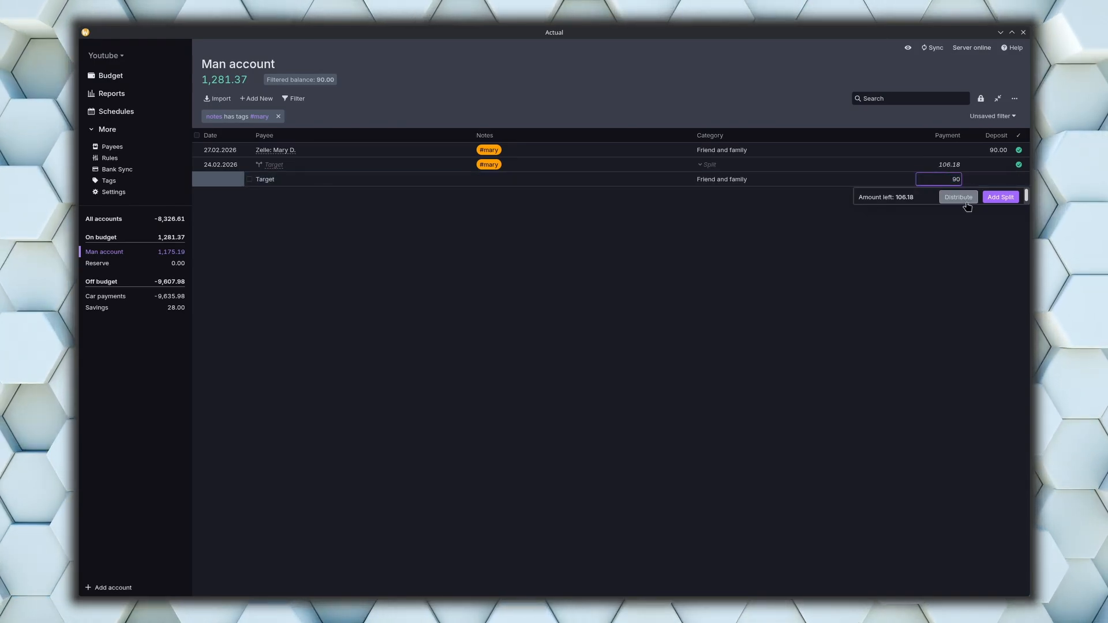
key(Return)
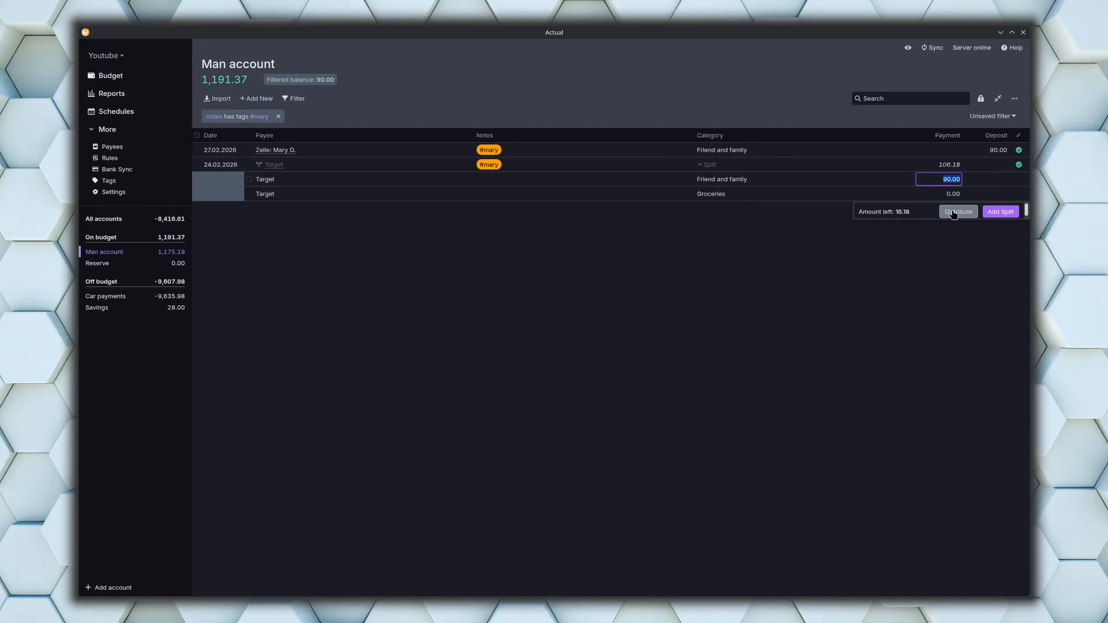
click(953, 212)
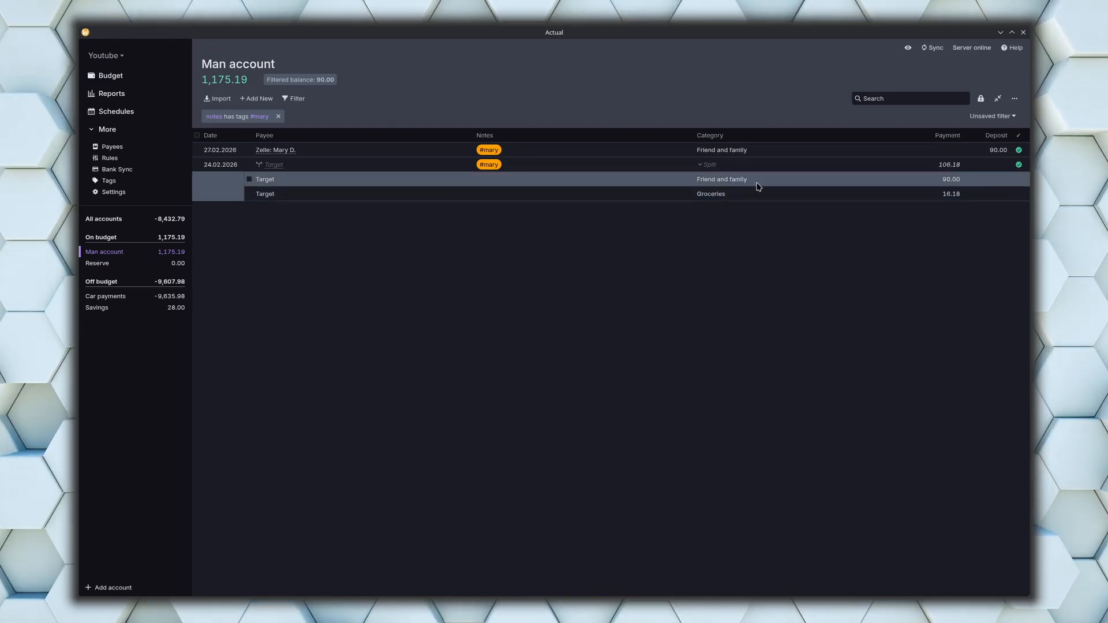
click(105, 79)
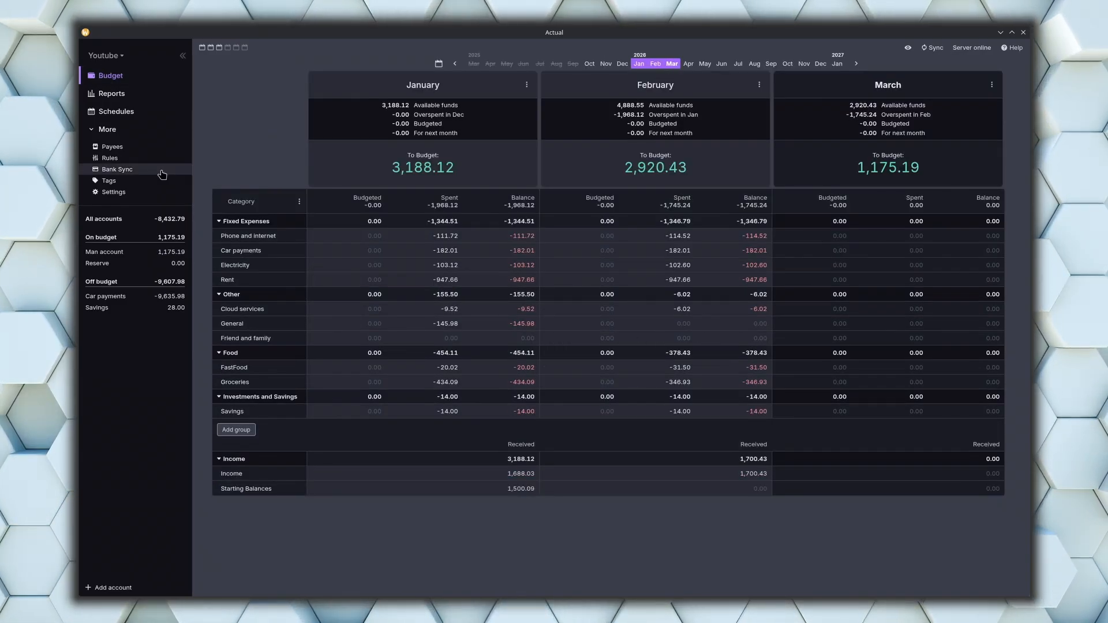
- Review the two split lines of the 24.02.2026 Target payment in Man account, and clear their selection
click(151, 252)
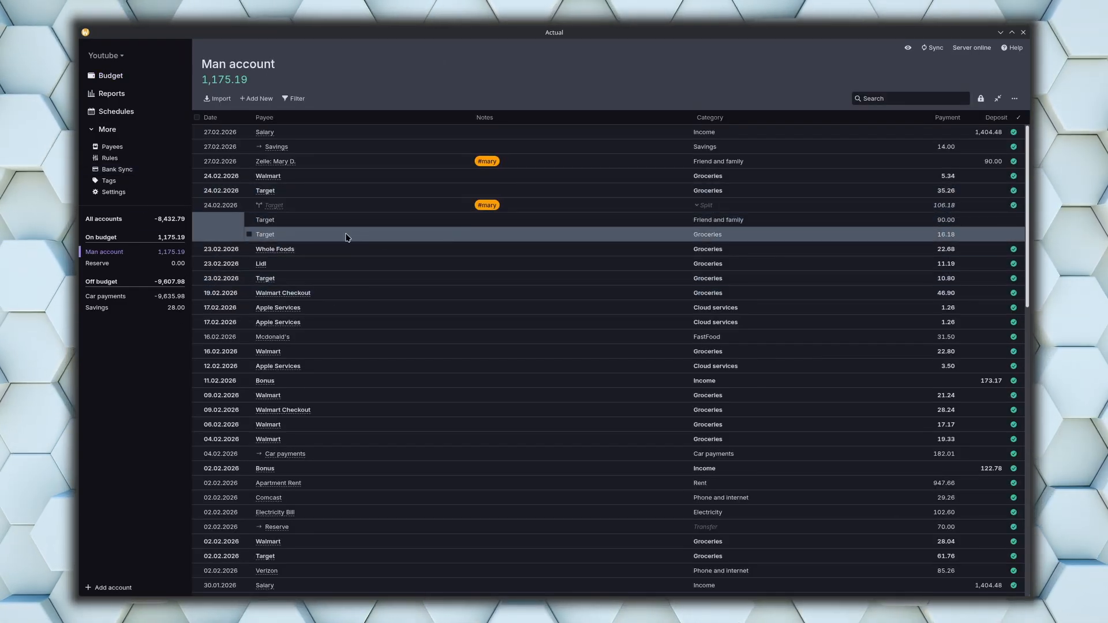
click(249, 220)
click(250, 235)
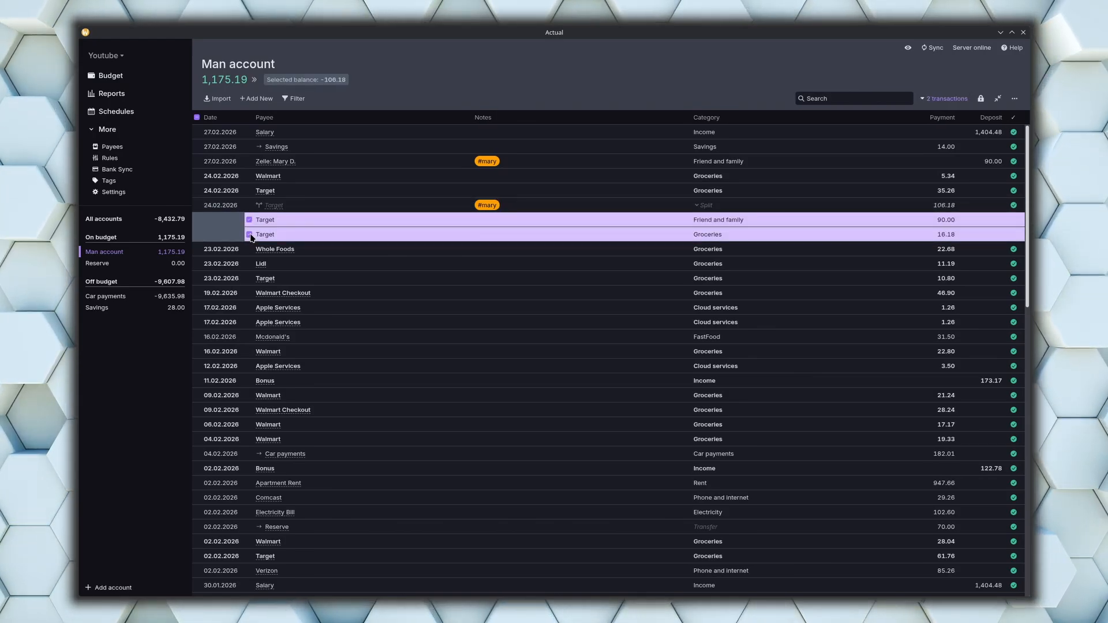
click(936, 104)
click(715, 148)
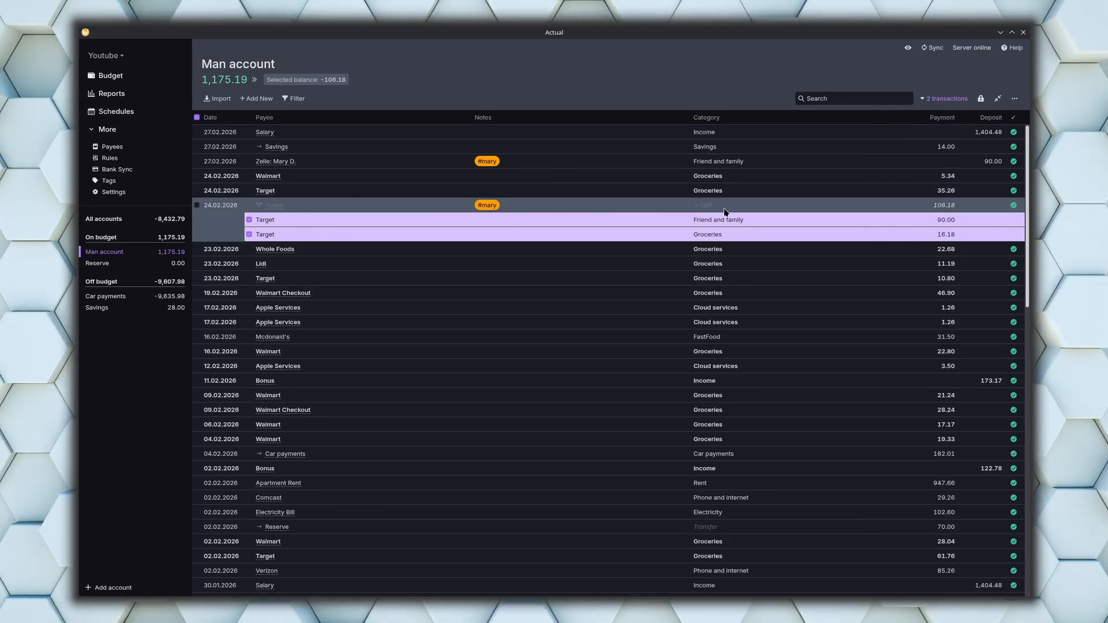
click(249, 235)
click(249, 220)
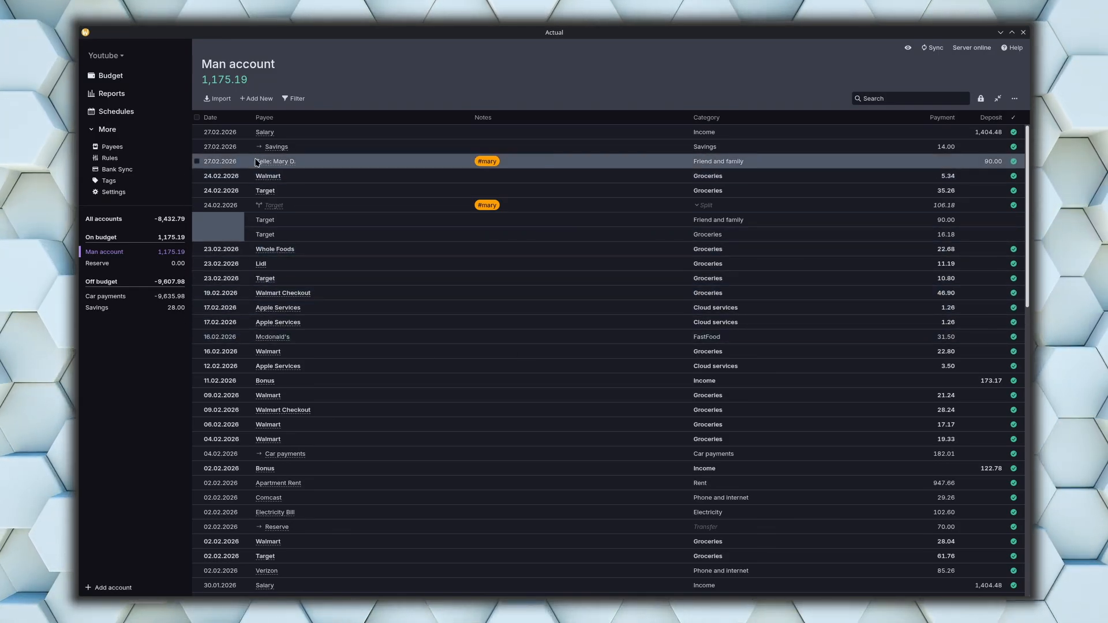
- Start a new schedule named Salary with Salary as the payee
click(115, 114)
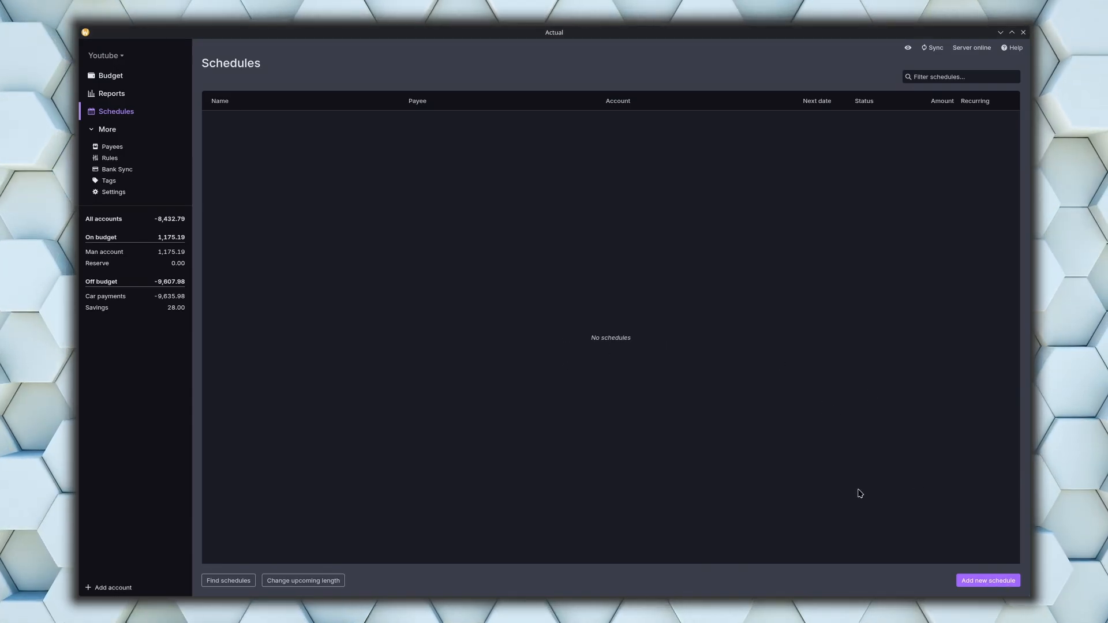
click(975, 582)
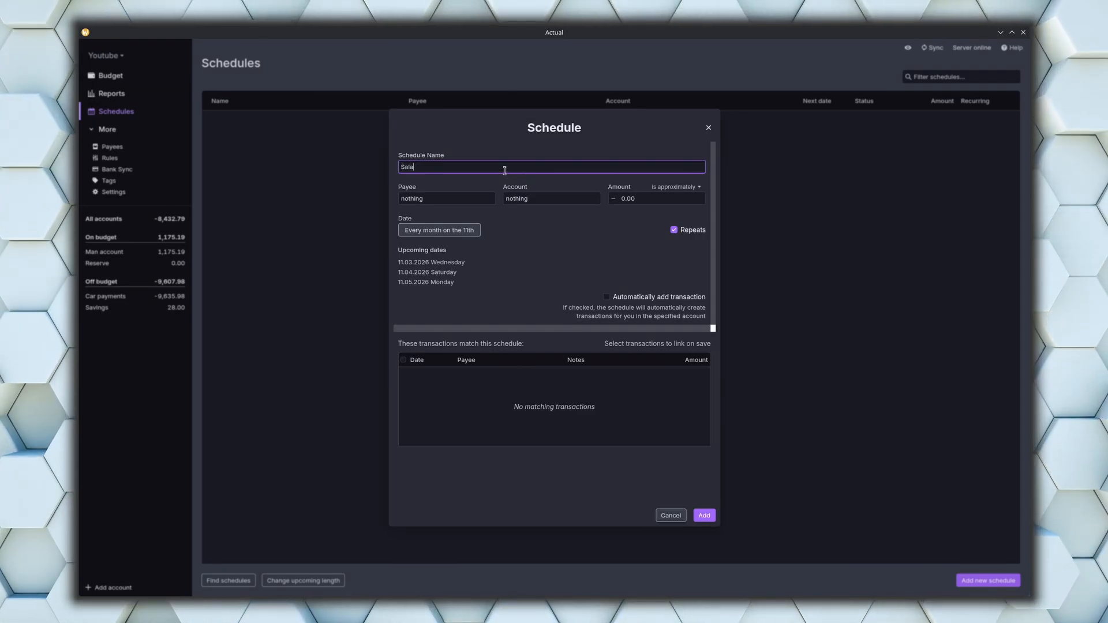
key(Tab)
text(sal)
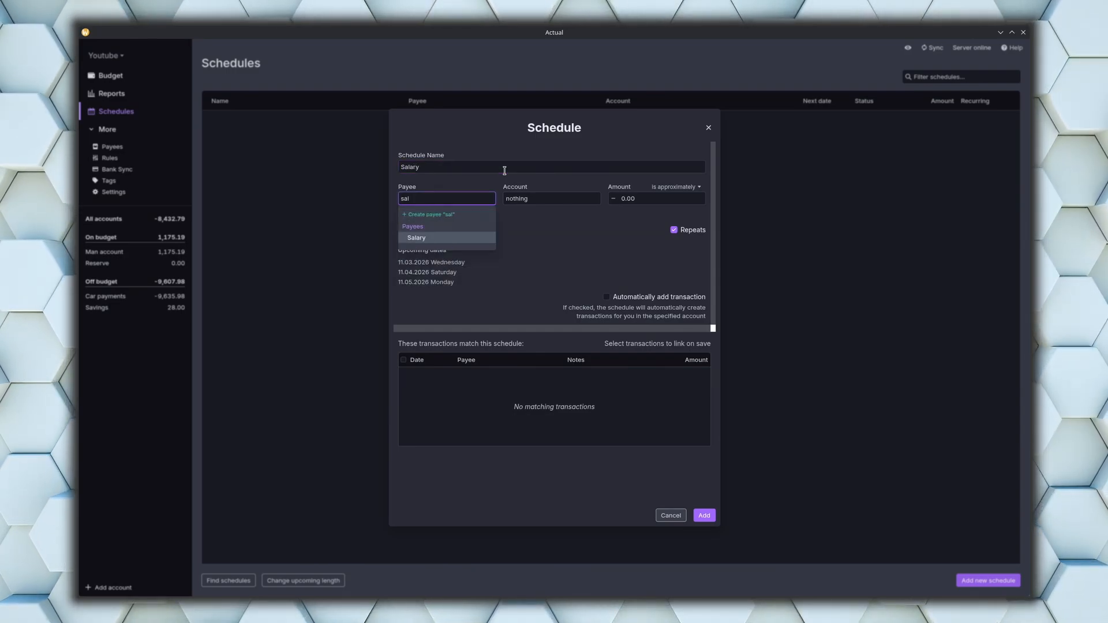
key(Return)
- Set the schedule's account to Man account and its amount to approximately +1,400.00
key(Tab)
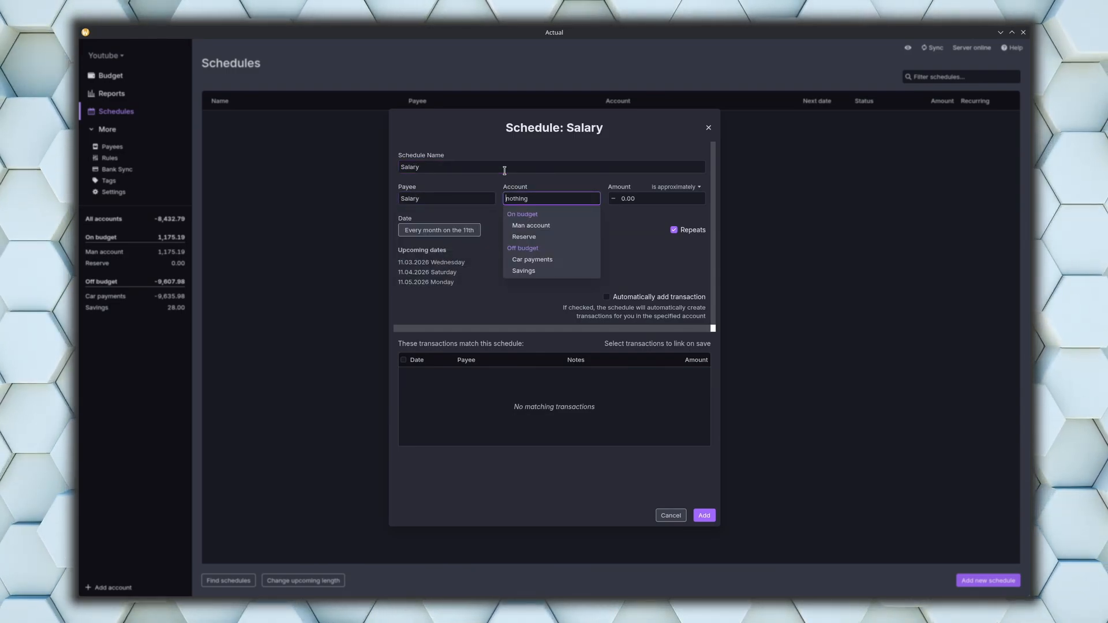
key(Down)
key(Down)
key(Up)
key(Return)
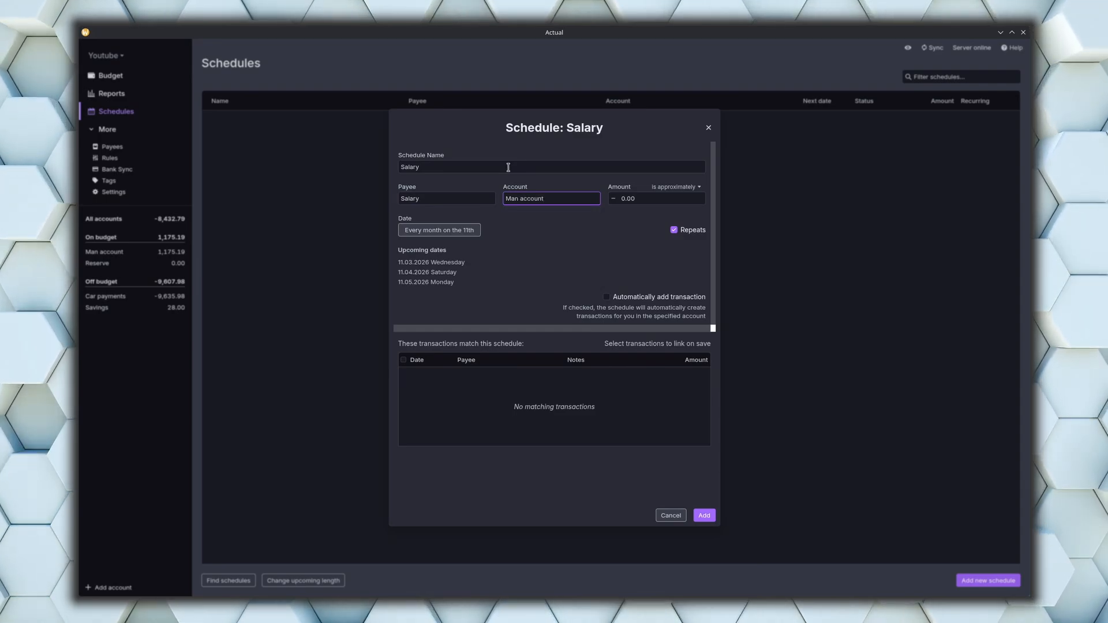
key(Tab)
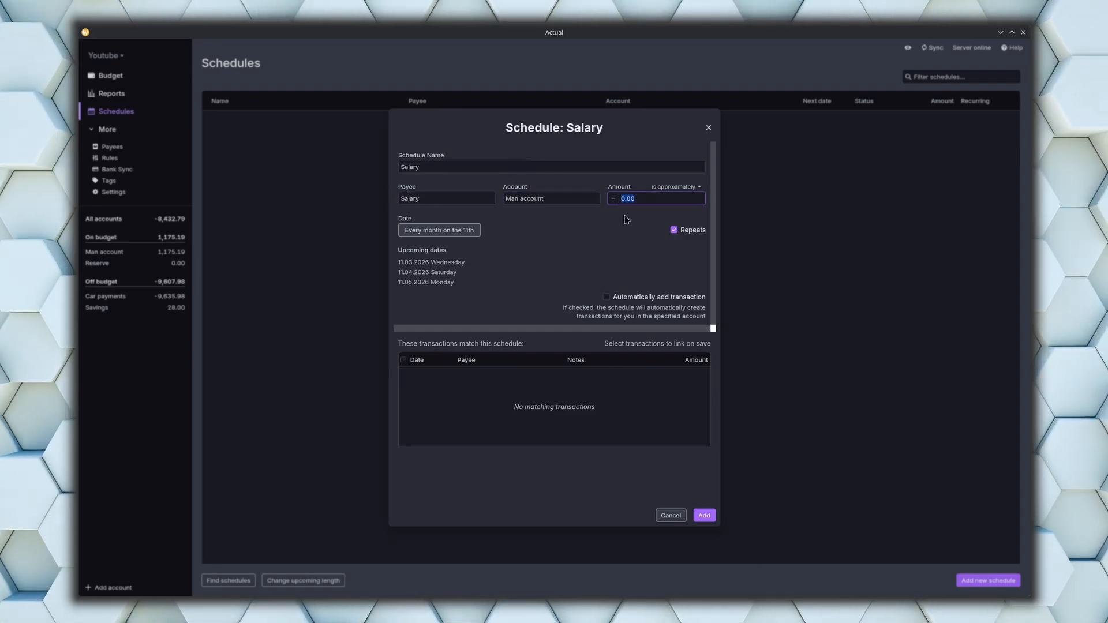
click(626, 220)
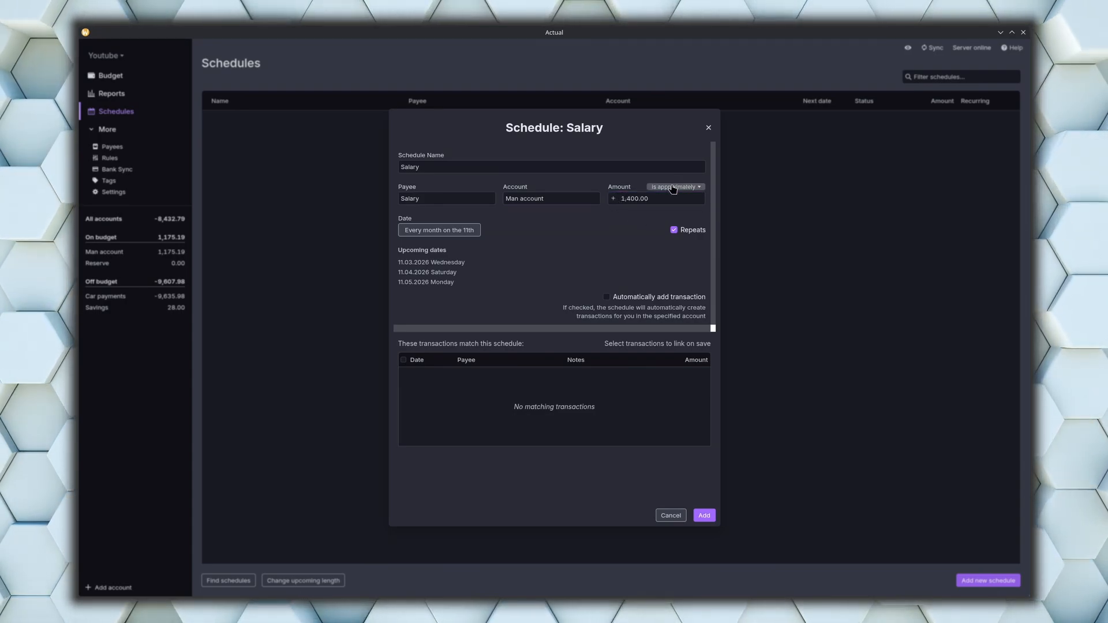
- Set the schedule to repeat every month on the 1st, and add it with the matching 27.02.2026 Salary transaction linked
click(439, 230)
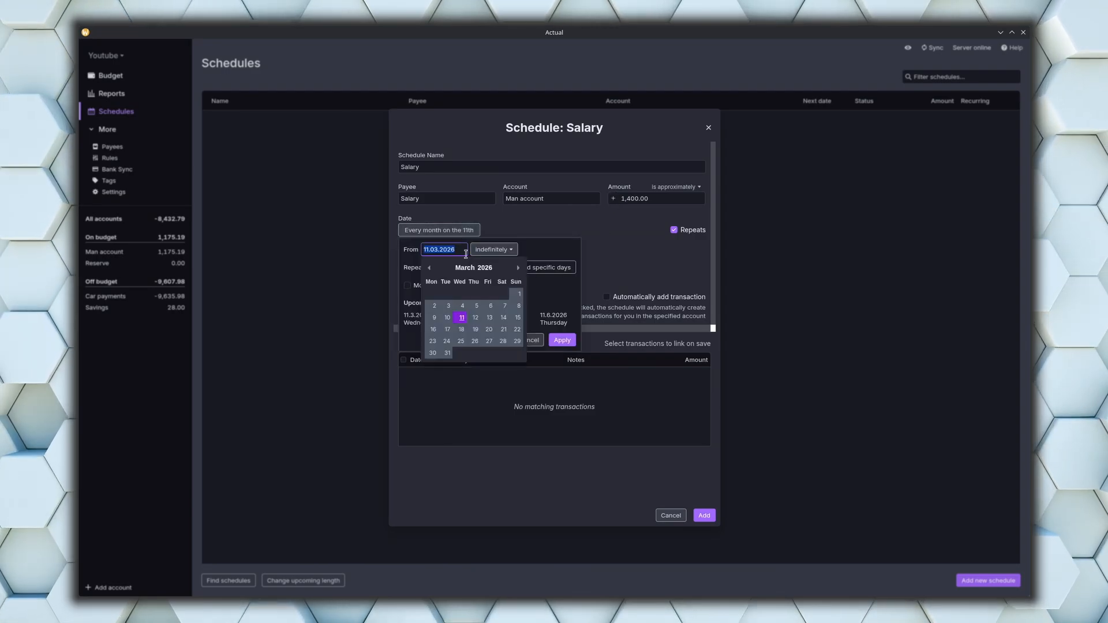
click(562, 341)
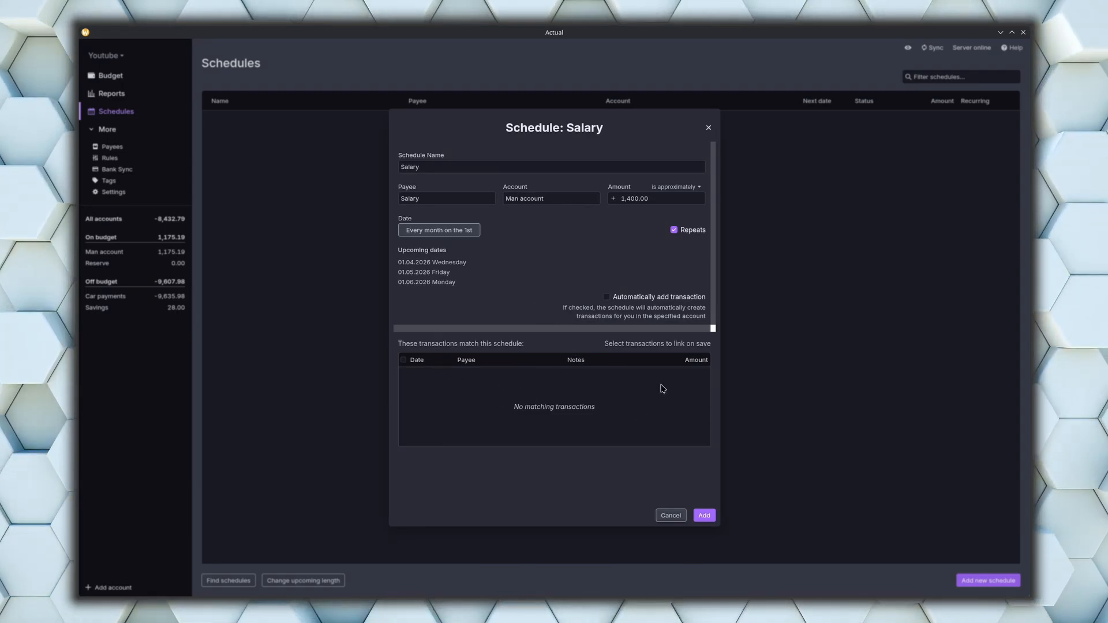
click(403, 361)
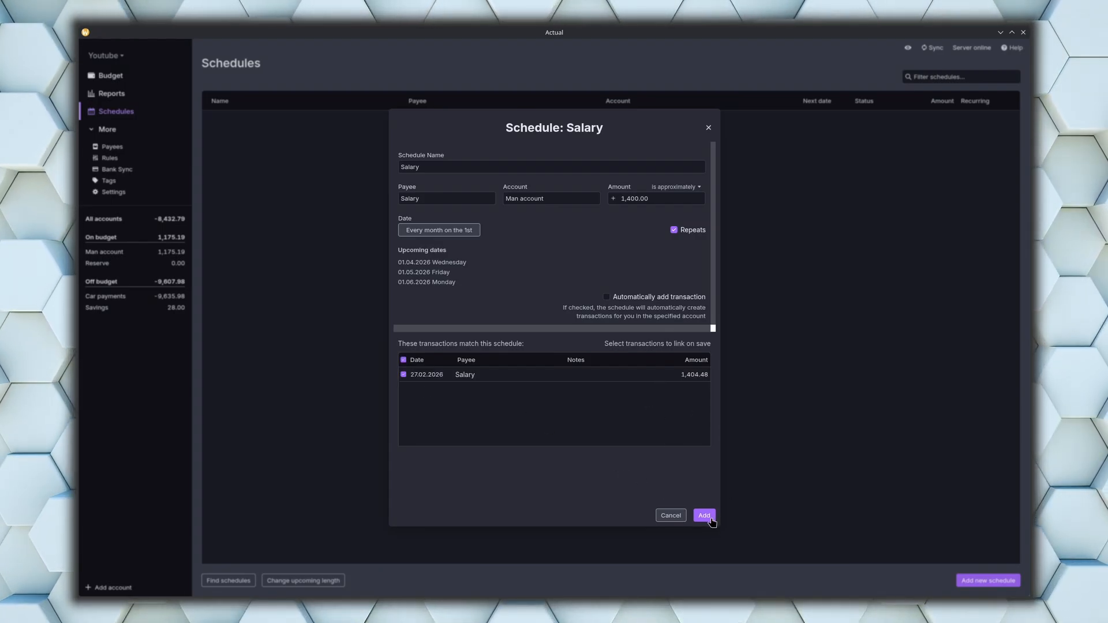
click(704, 515)
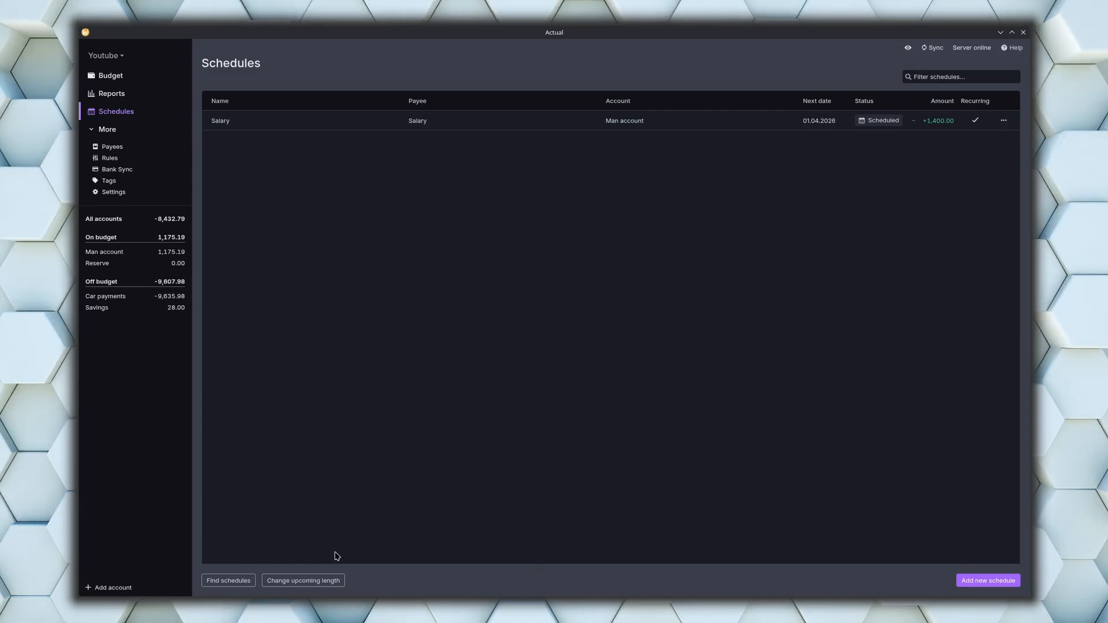
- Change the schedules' upcoming length to a custom length in months, and save it
click(322, 582)
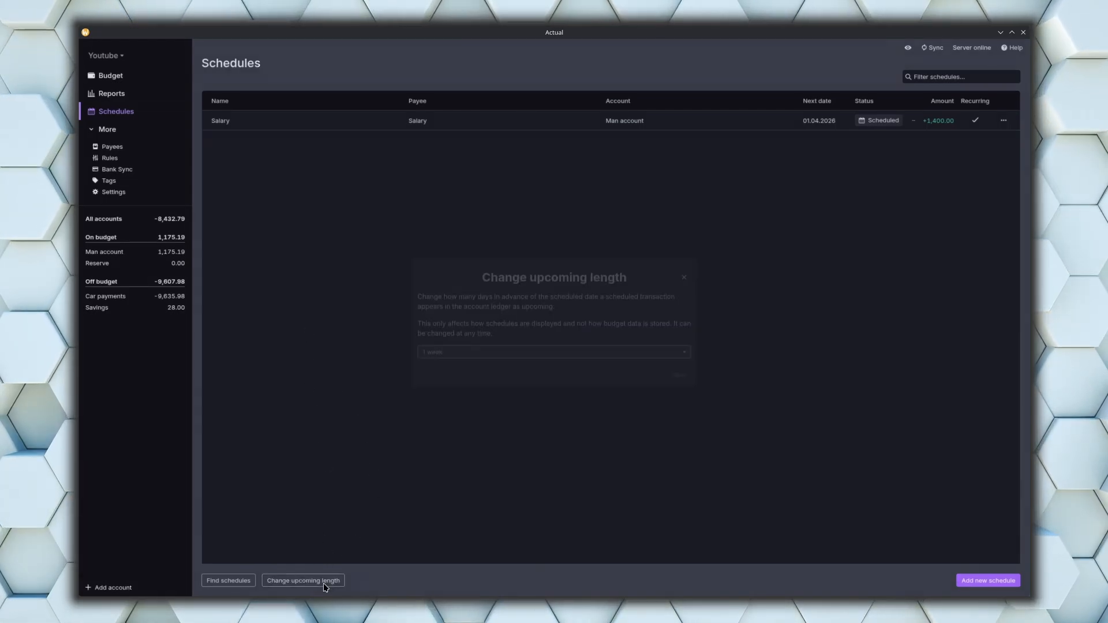
click(465, 349)
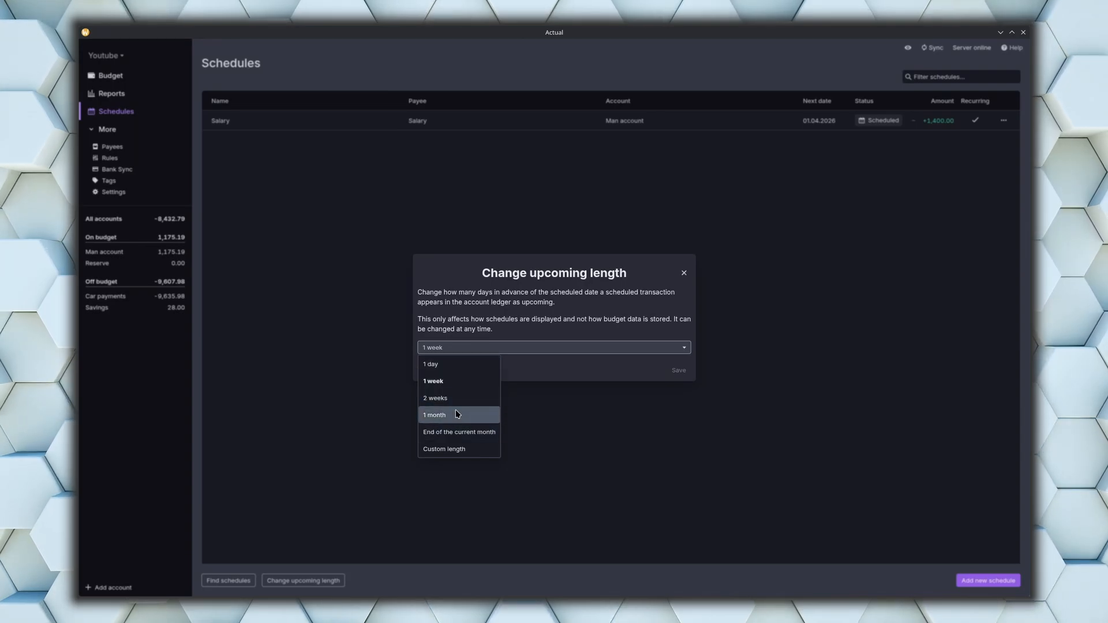
click(456, 450)
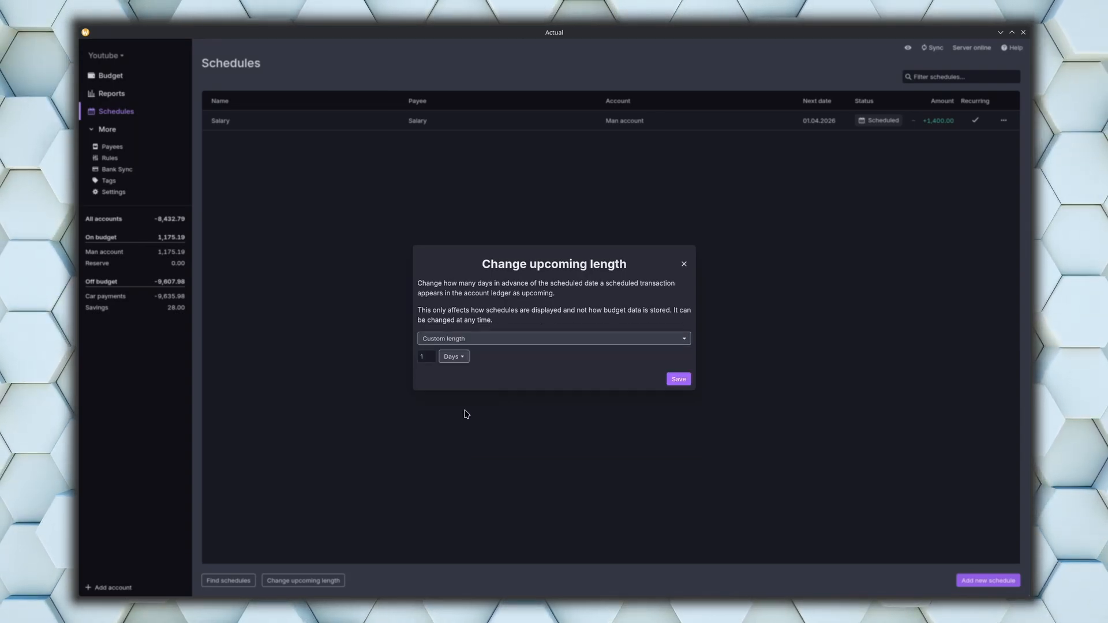
click(454, 356)
click(455, 407)
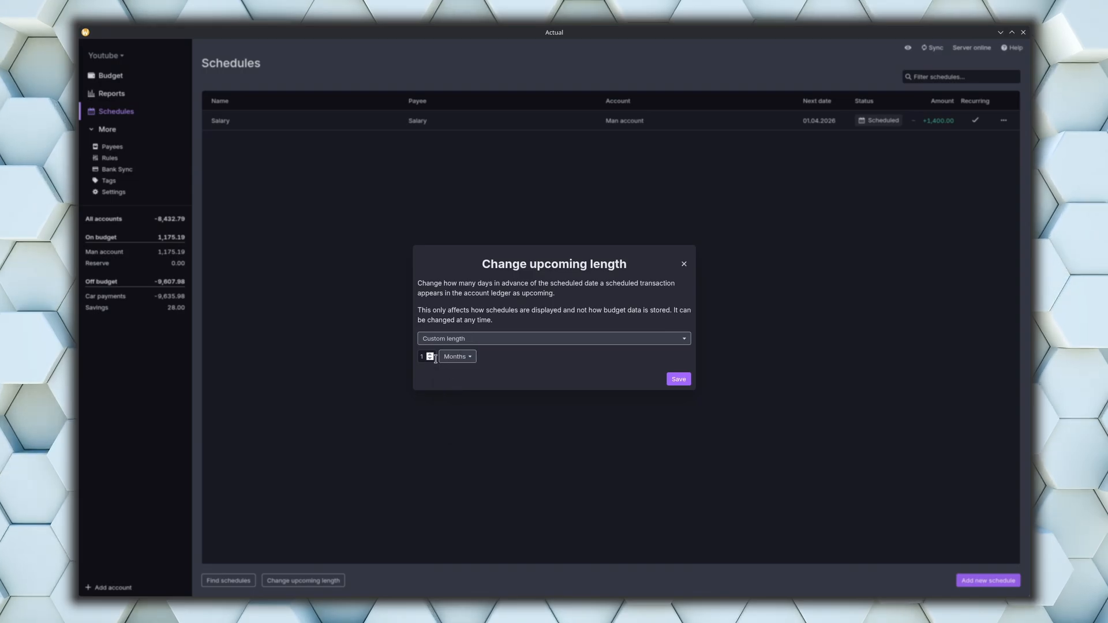
click(678, 378)
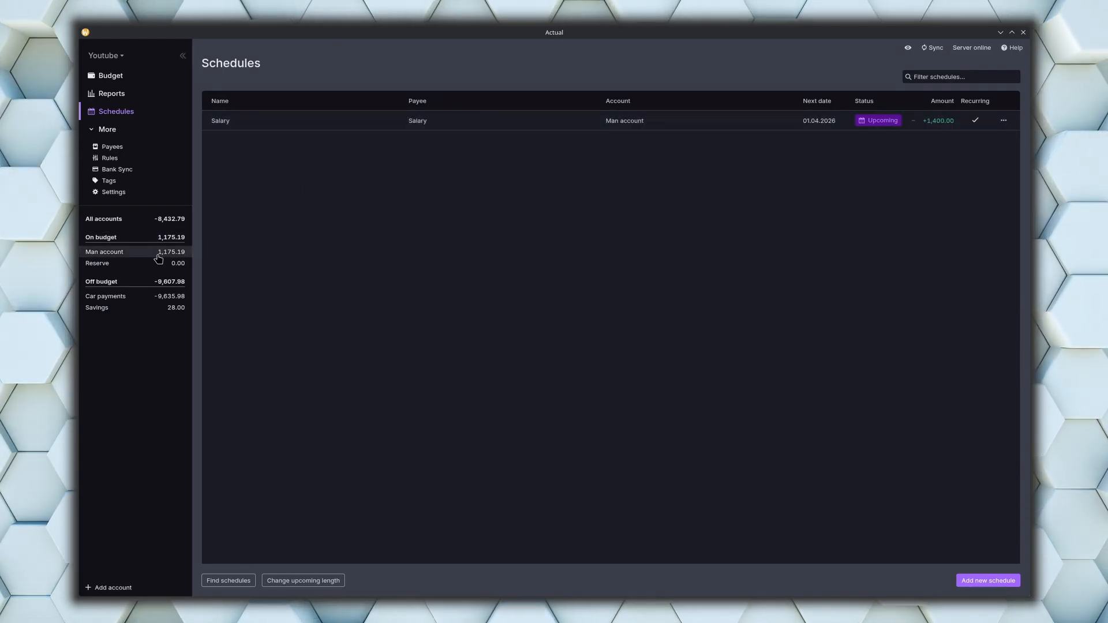
- Show the running balance in Man account
click(124, 254)
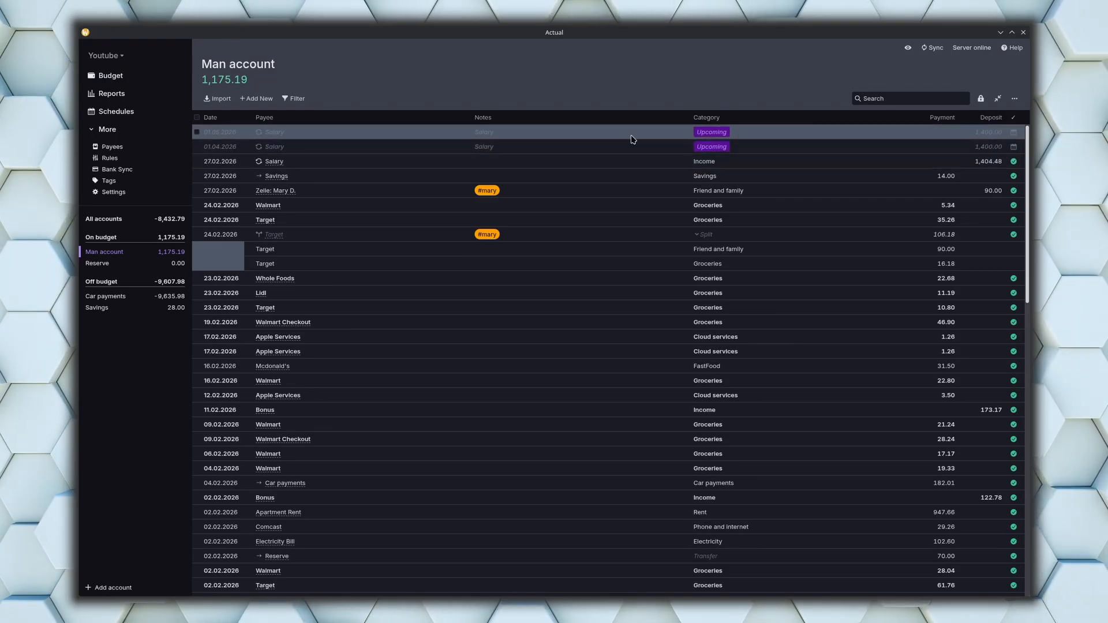
click(1015, 99)
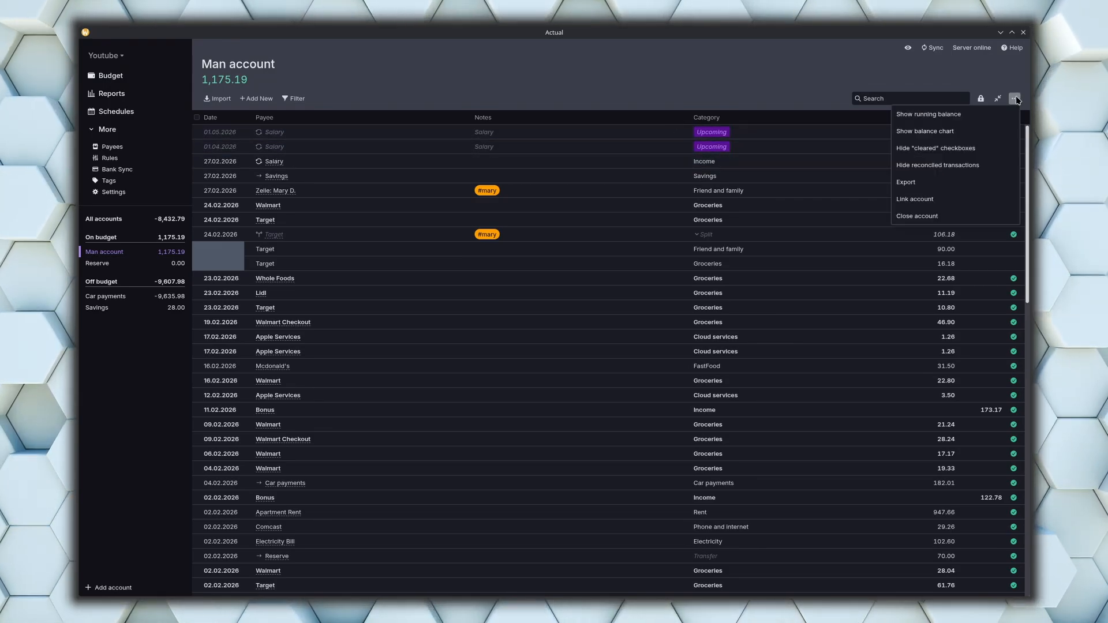
click(920, 115)
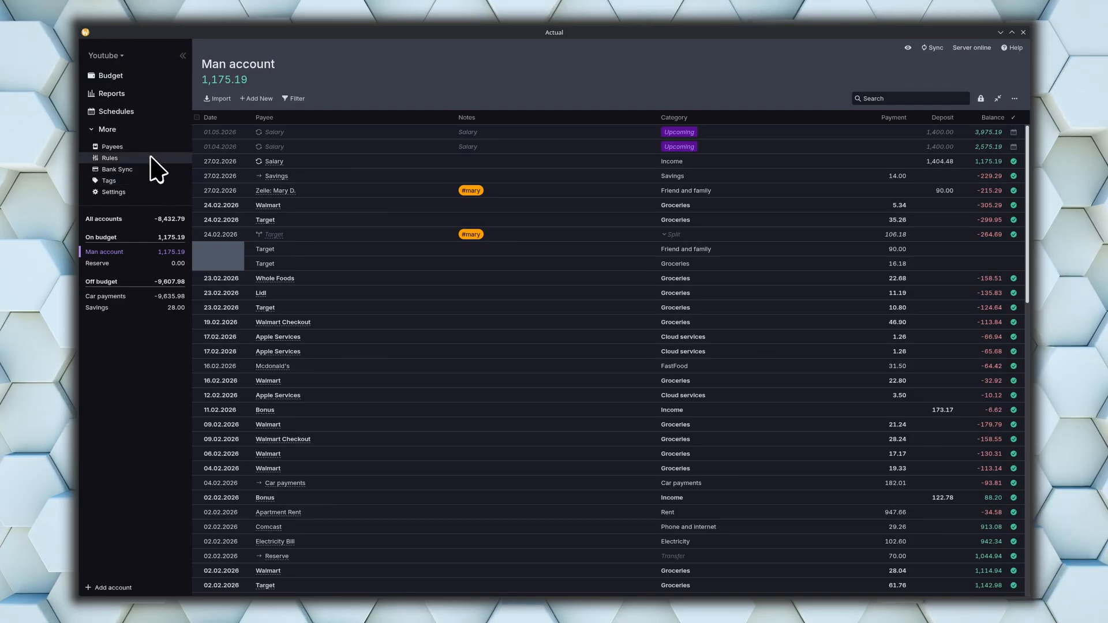
- Try the Automatically add transaction option on the Salary schedule, and close the schedule without saving
click(145, 112)
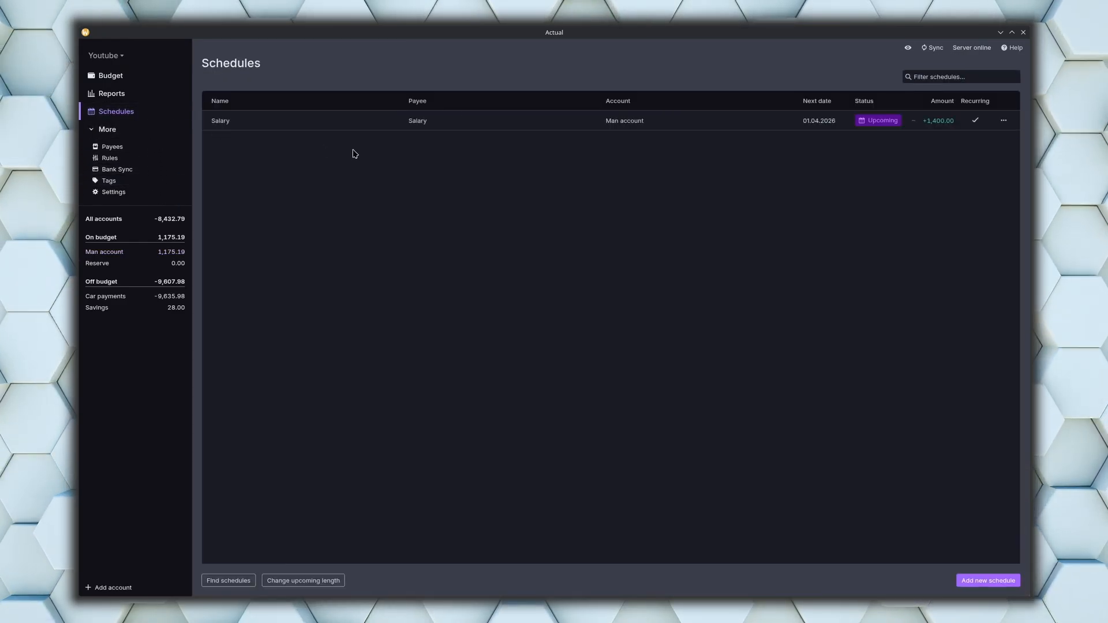
click(1003, 120)
click(819, 207)
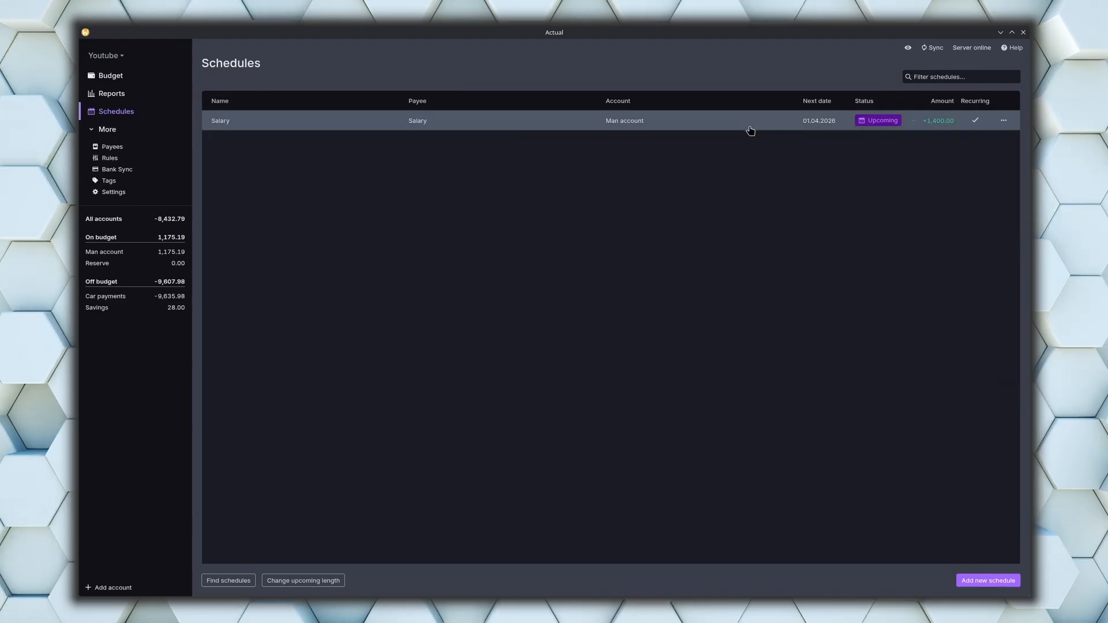
click(746, 127)
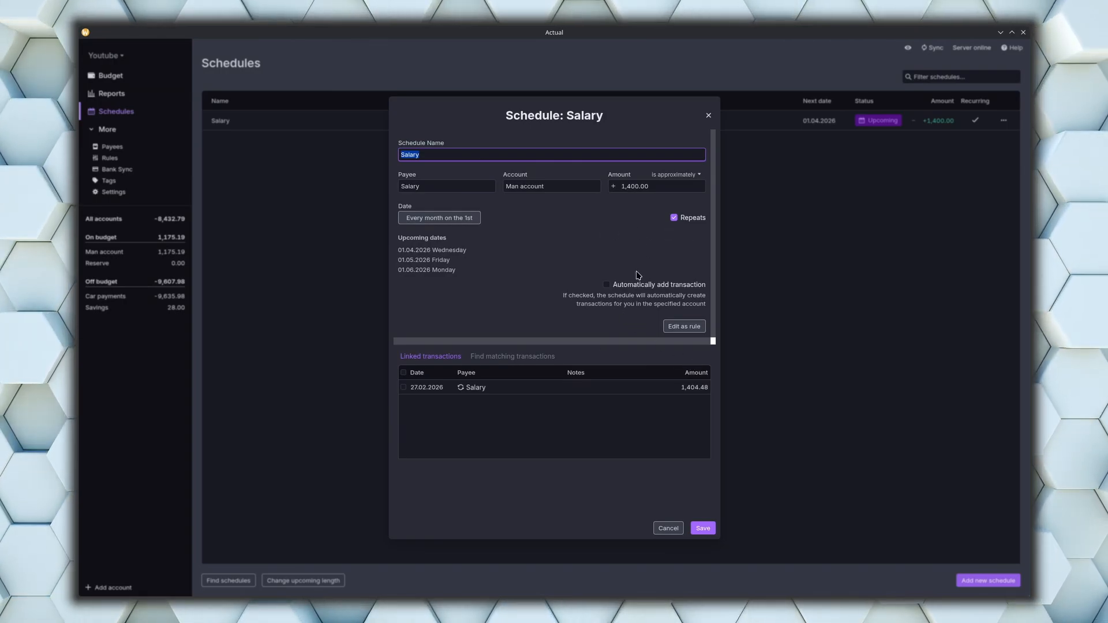
click(613, 289)
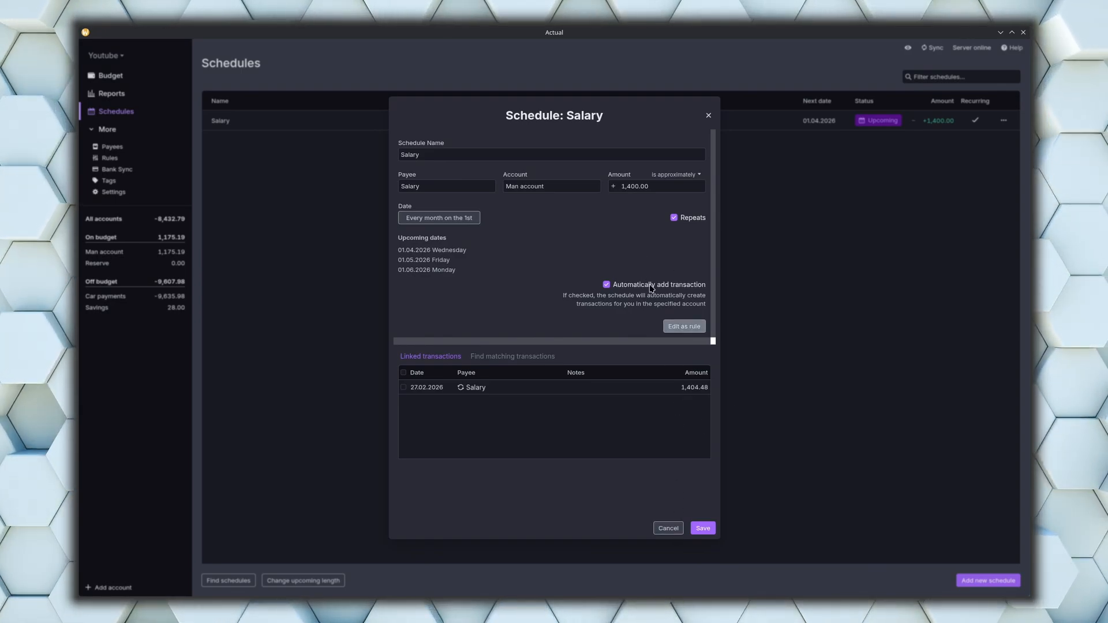
click(672, 529)
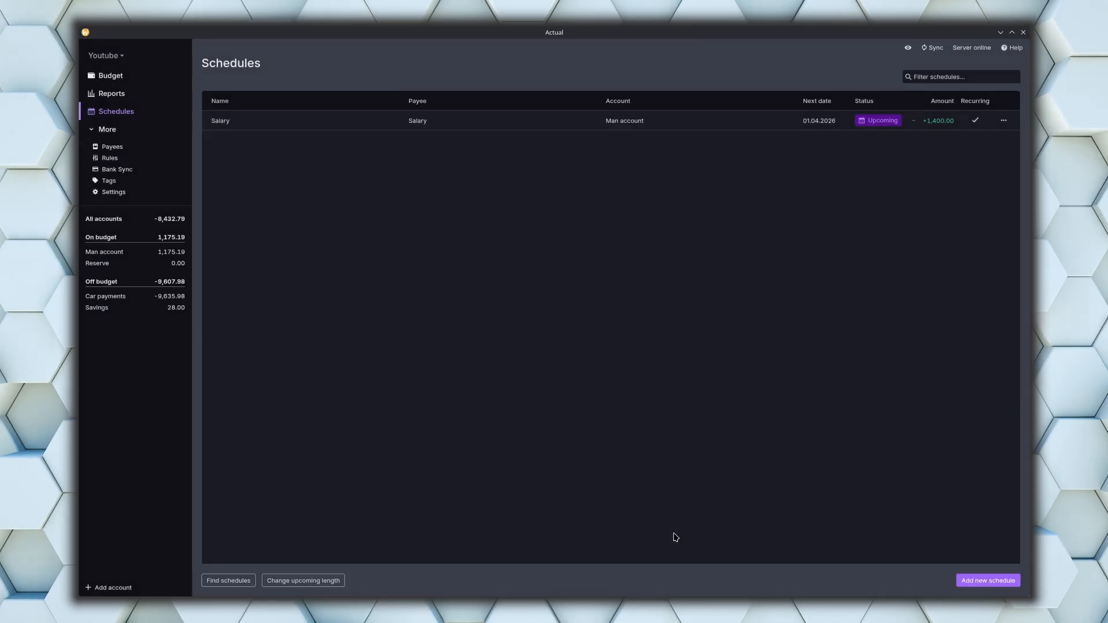
- Check the running balance in Man account, and budget 111.72 for Phone and internet in January
click(147, 252)
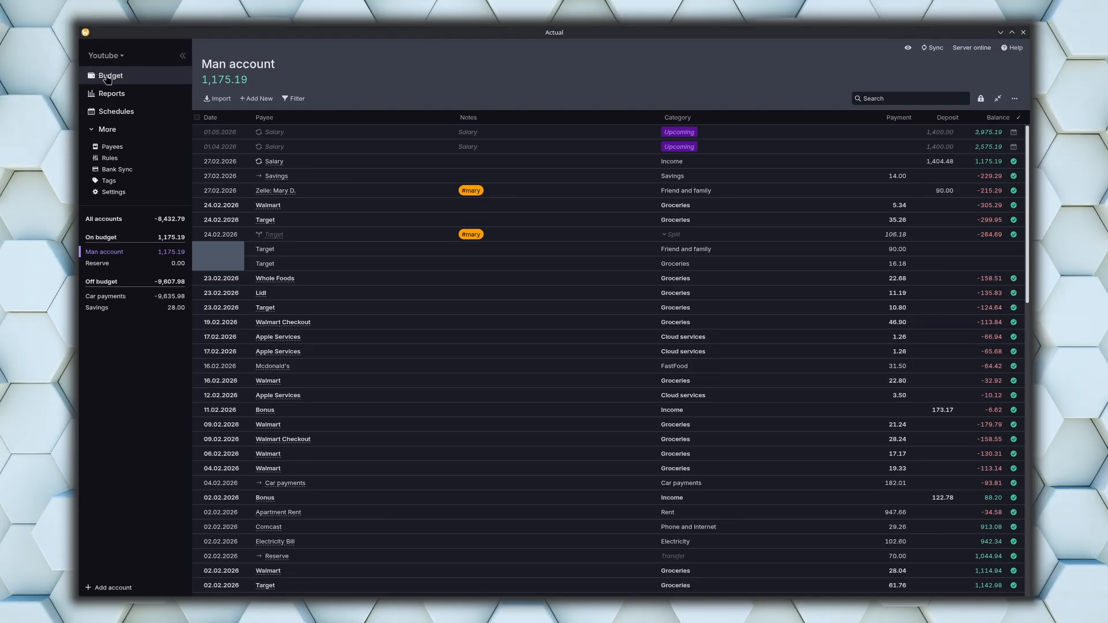
click(109, 76)
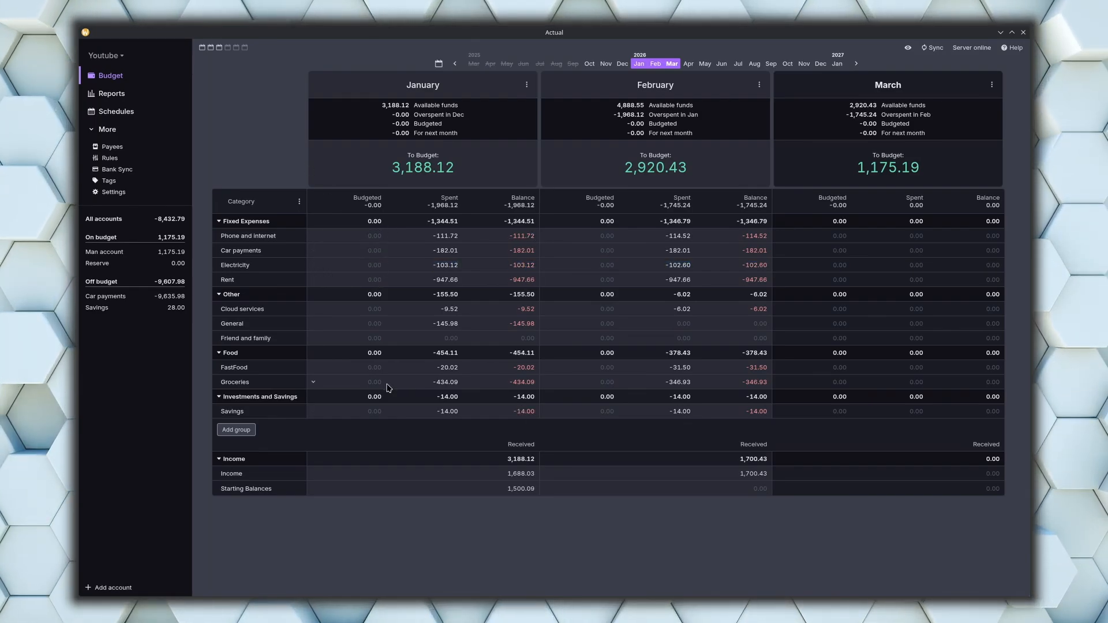
click(374, 236)
text(1)
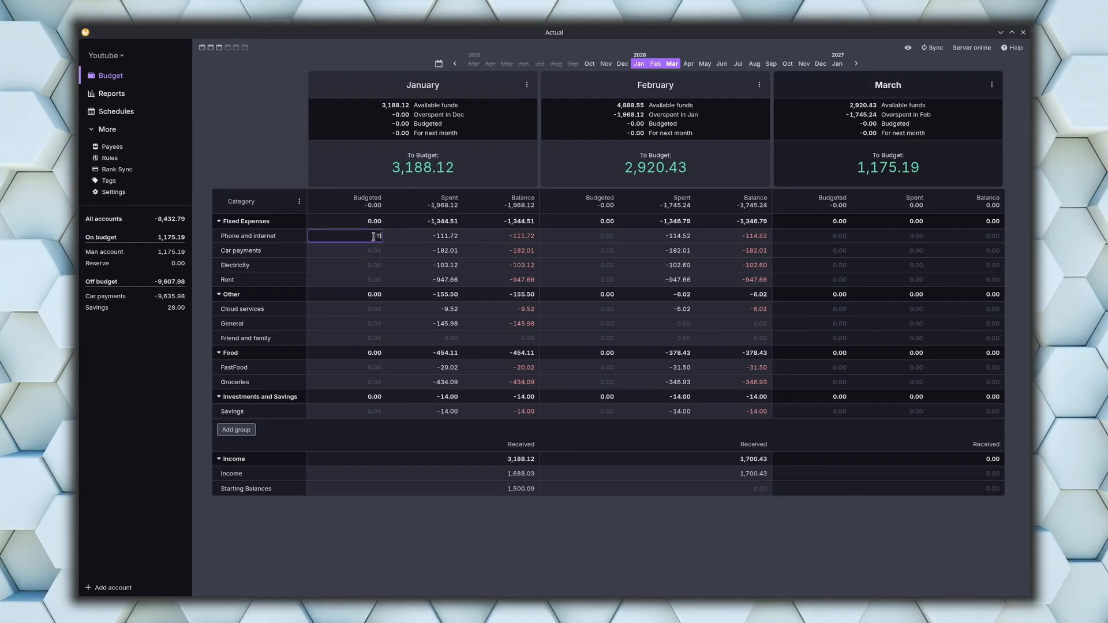
text(11.72)
key(Return)
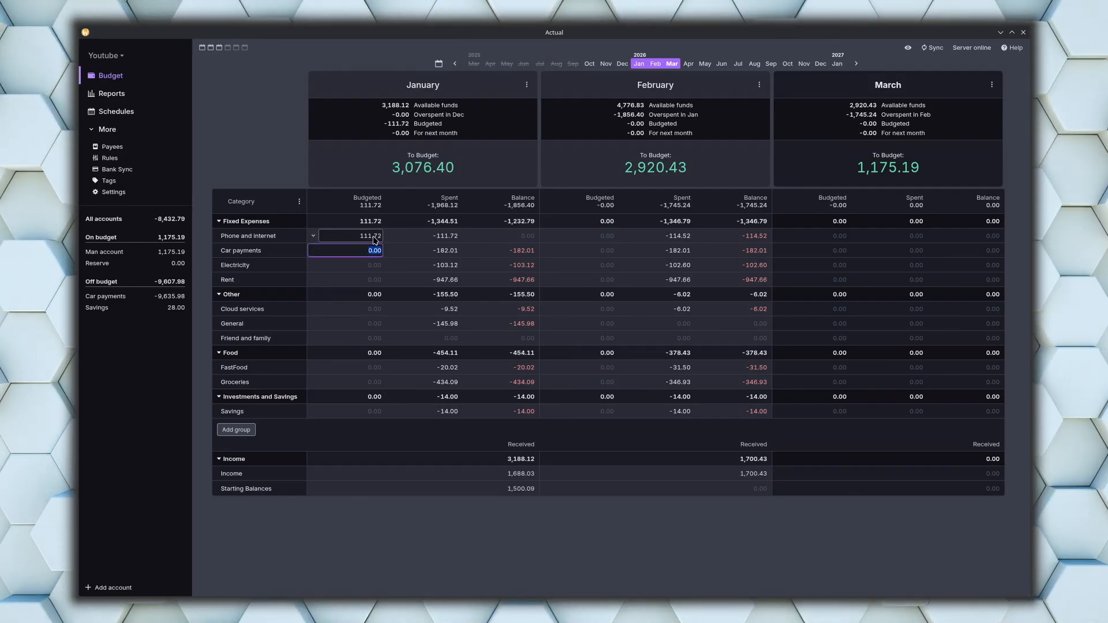
- Cover January's Car payments overspending of 182.01 from To Budget
click(519, 251)
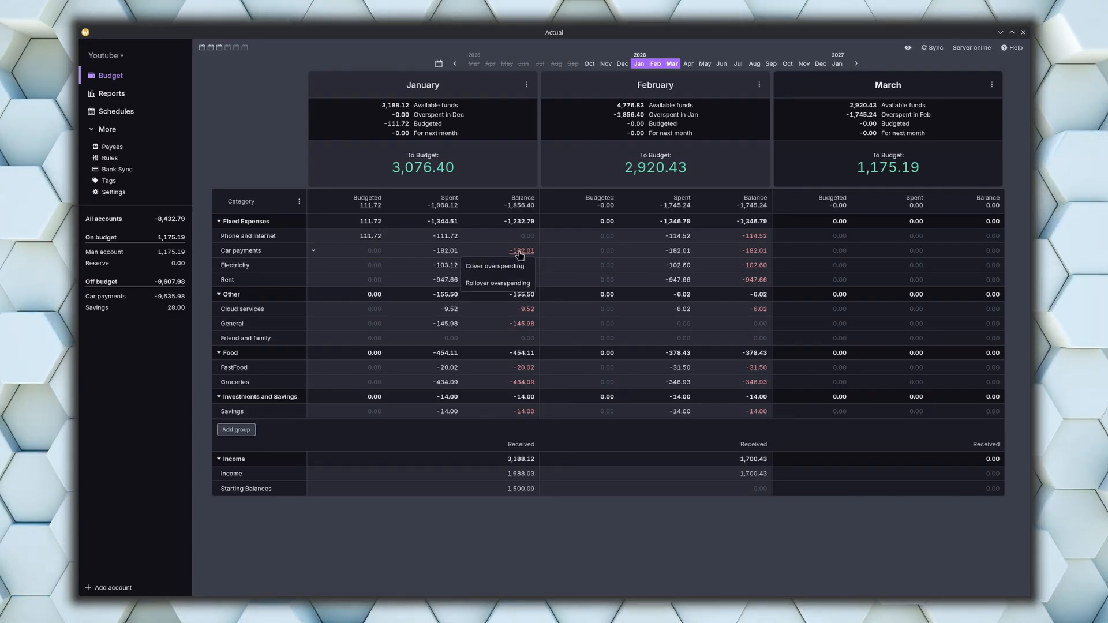
click(506, 266)
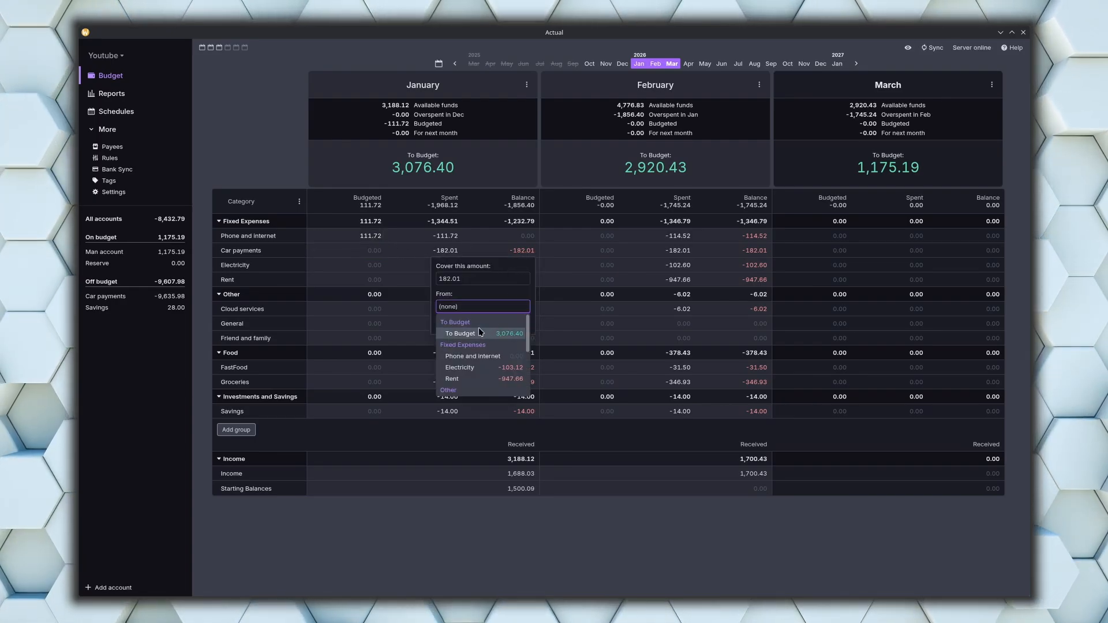
click(476, 335)
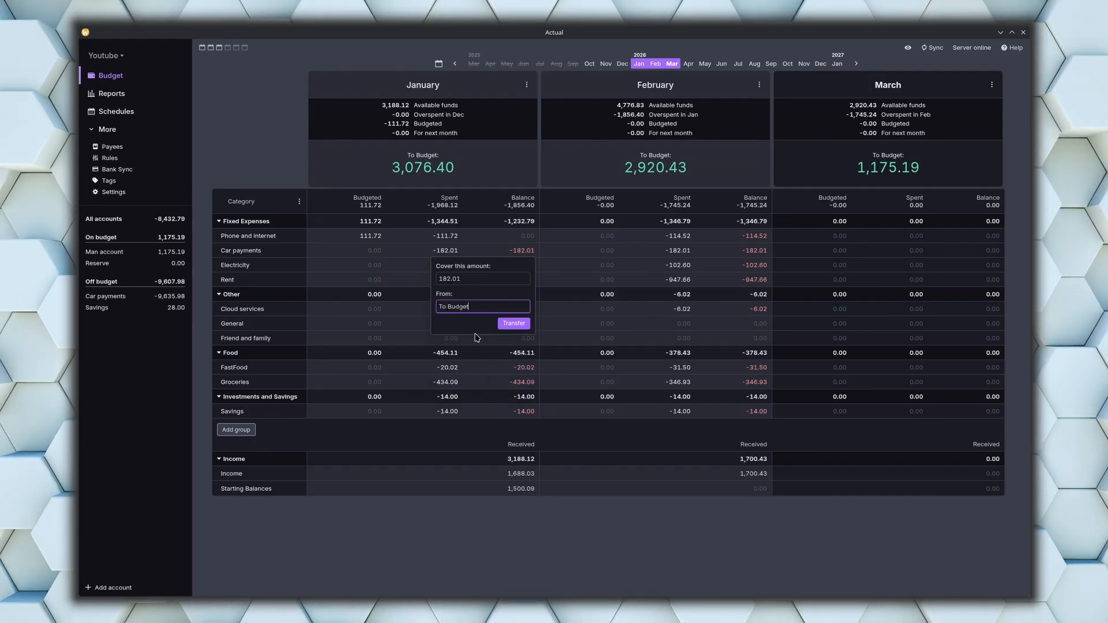
click(513, 323)
- Cover January's overspending from To Budget, 103.12 for Electricity and 947.66 for Rent
click(522, 266)
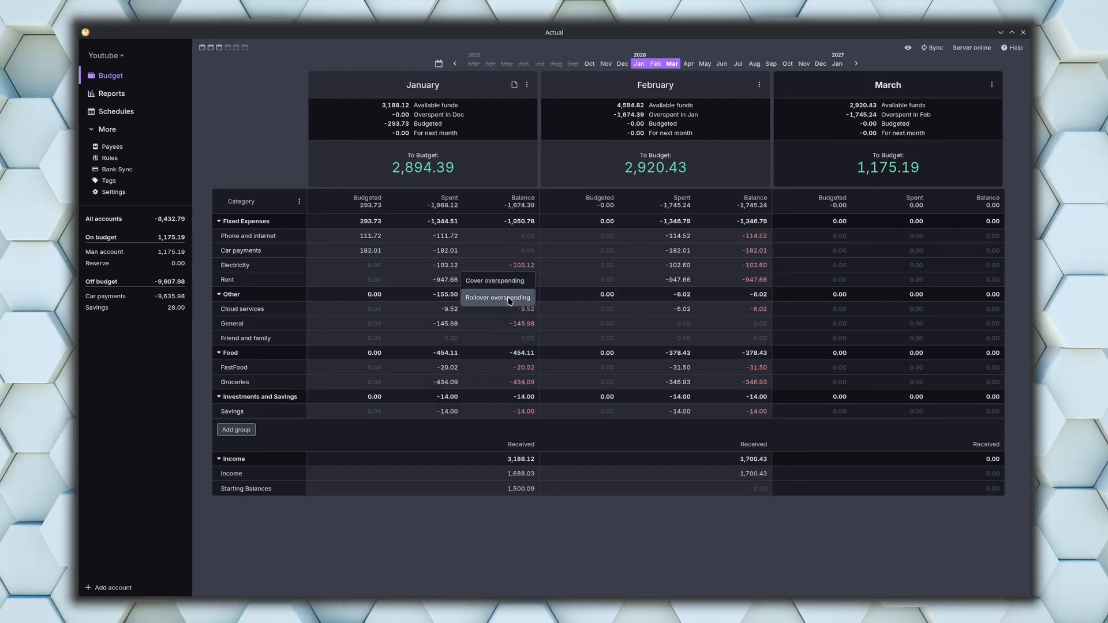
click(502, 281)
click(485, 347)
click(508, 339)
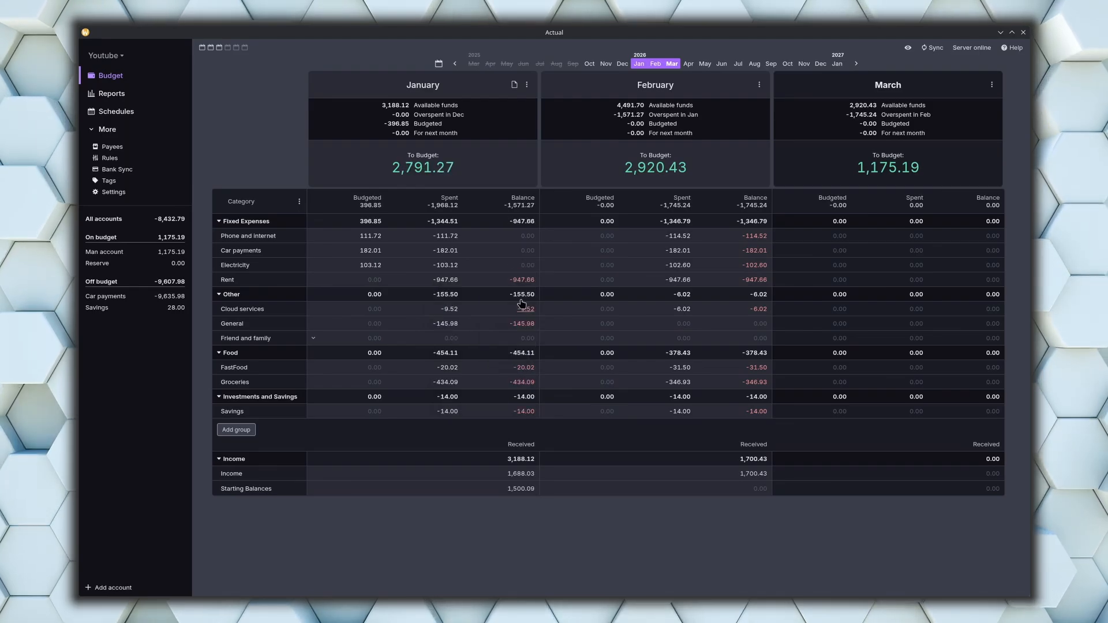
click(522, 280)
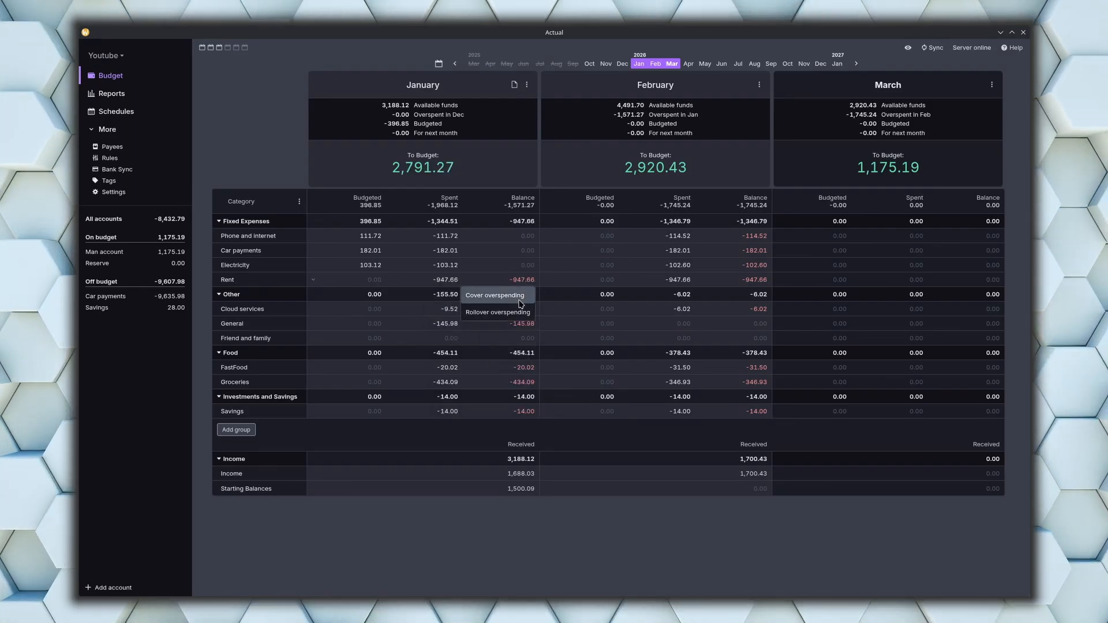
click(519, 300)
click(495, 368)
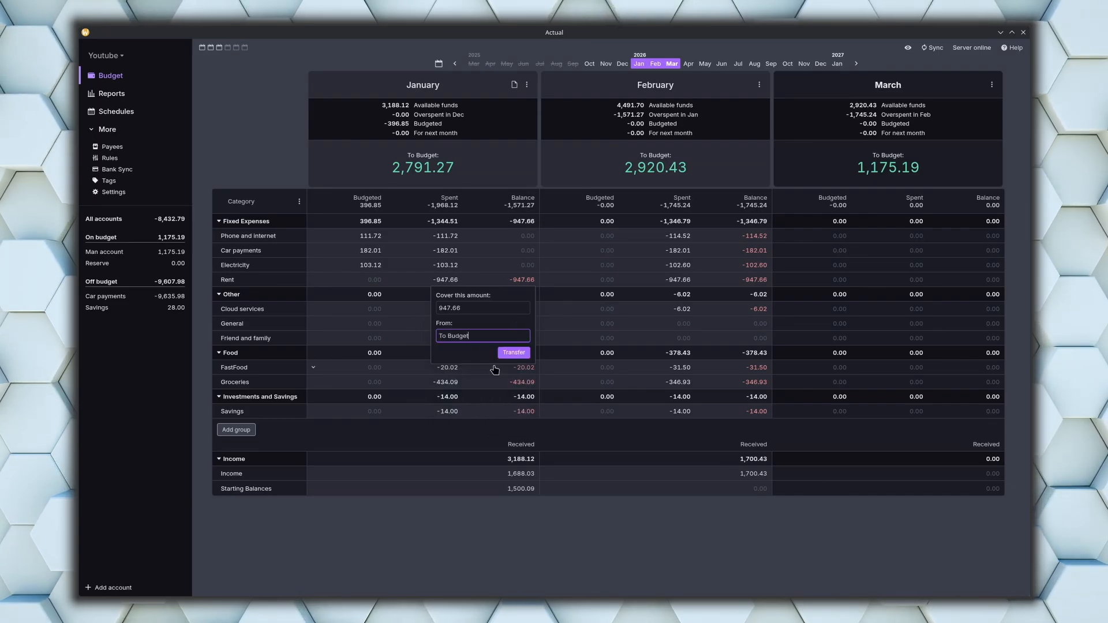
click(511, 353)
- Budget 9.52 for Cloud services and 145.98 for General in January, skipping Friend and family
click(371, 310)
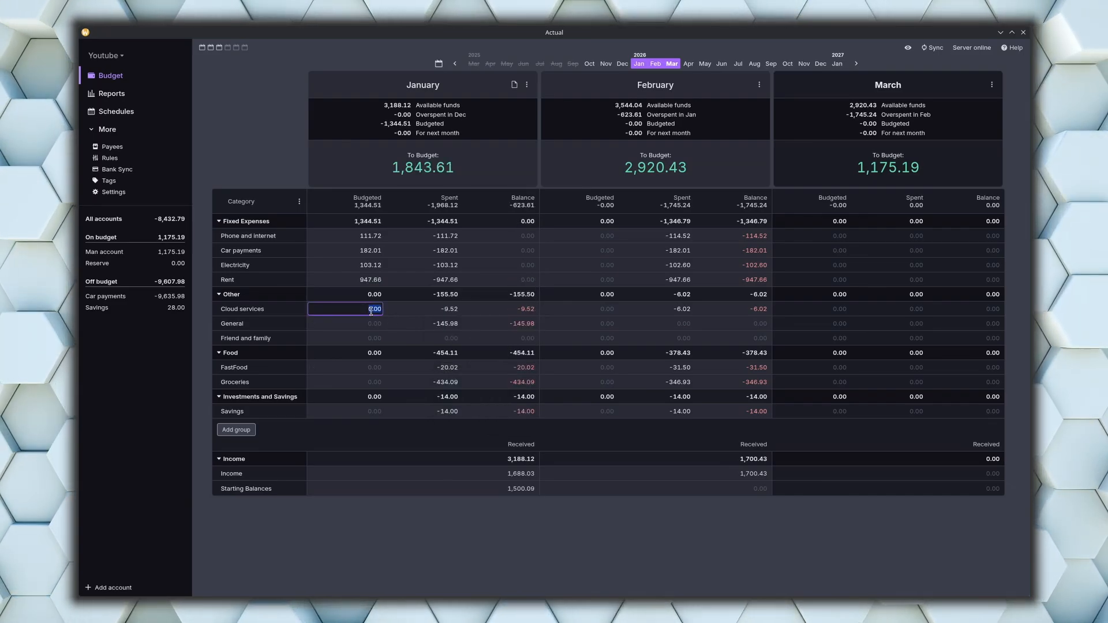
text(9.52)
key(Return)
text(145.98)
key(Return)
key(Return)
- Budget 20.02 for FastFood, 434.09 for Groceries and 14 for Savings in January
text(20.02)
key(Return)
text(434.09)
key(Return)
text(14)
key(Return)
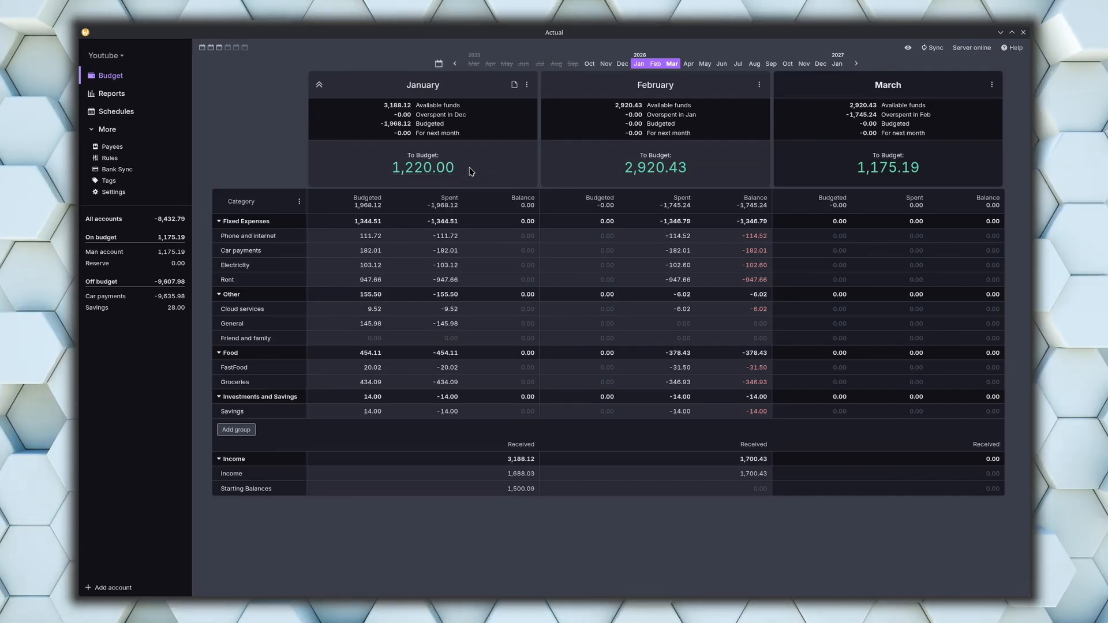
- Hold January's full To Budget amount of 1,220.00 for next month
click(421, 168)
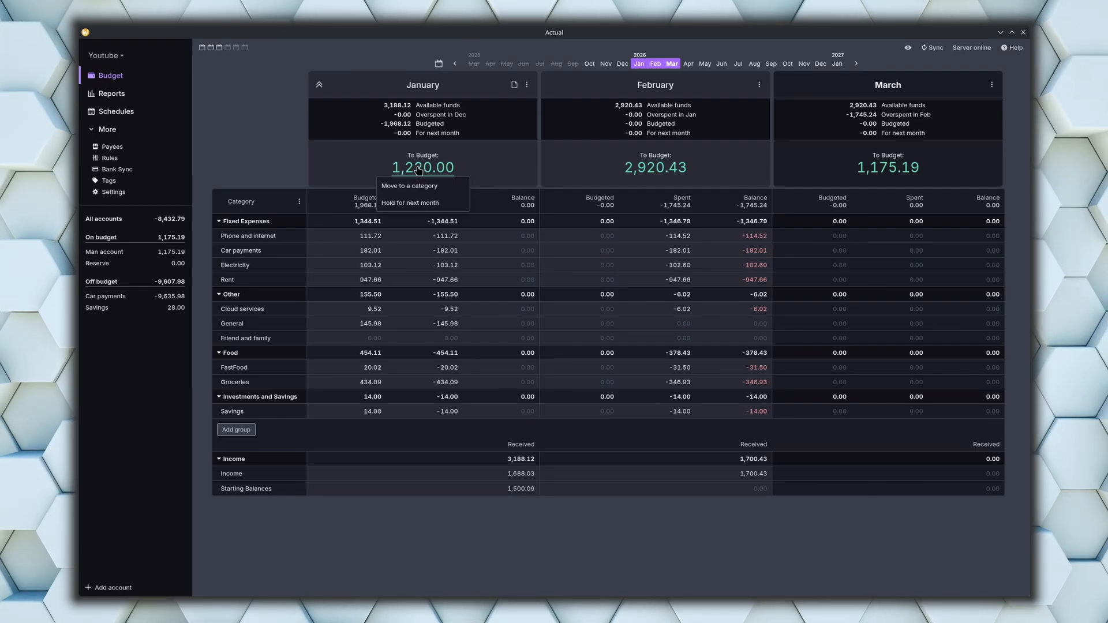
click(430, 204)
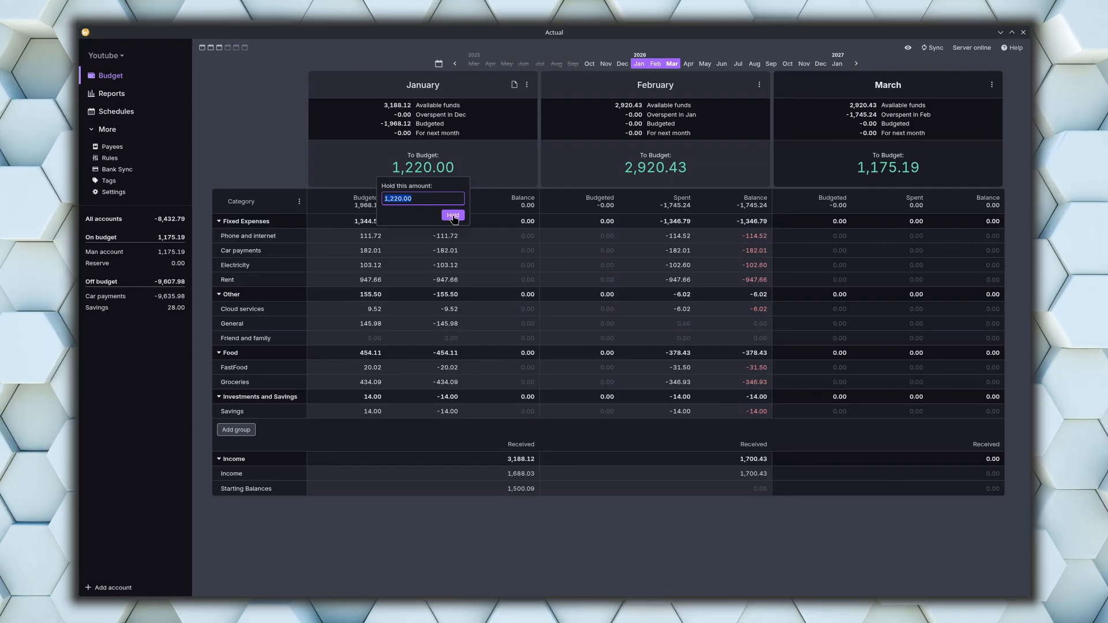
click(453, 216)
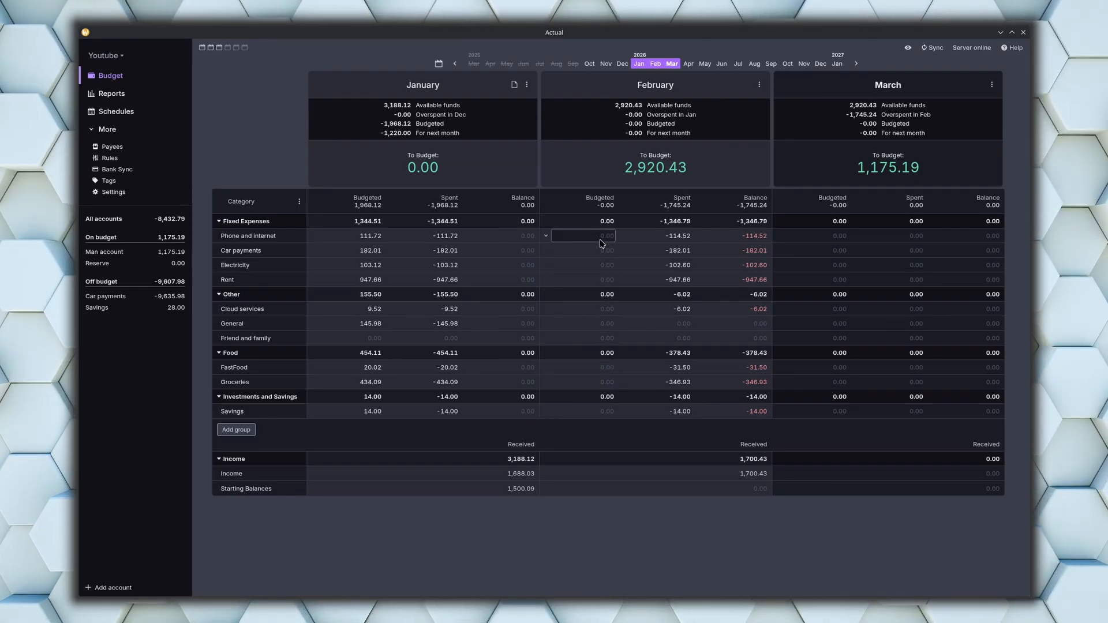
- Budget February: 110 for Phone and internet, 180 Car payments, 105 Electricity, 950 Rent, 10 Cloud services, 350 Groceries and 14 Savings
click(600, 238)
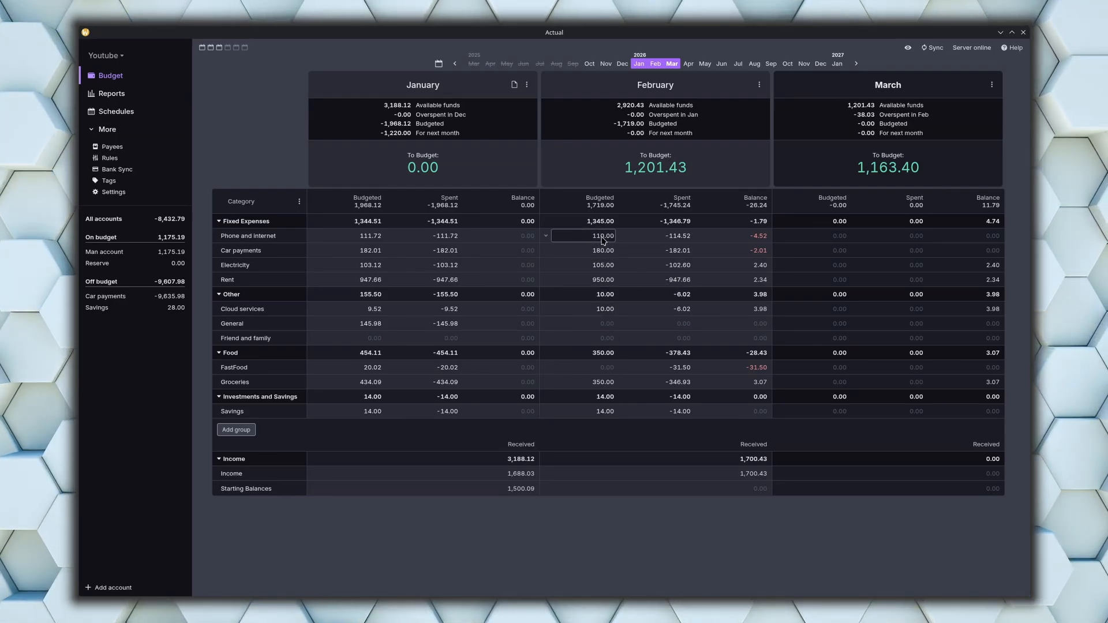
- Hold February's full To Budget amount of 1,201.43 for next month
click(658, 169)
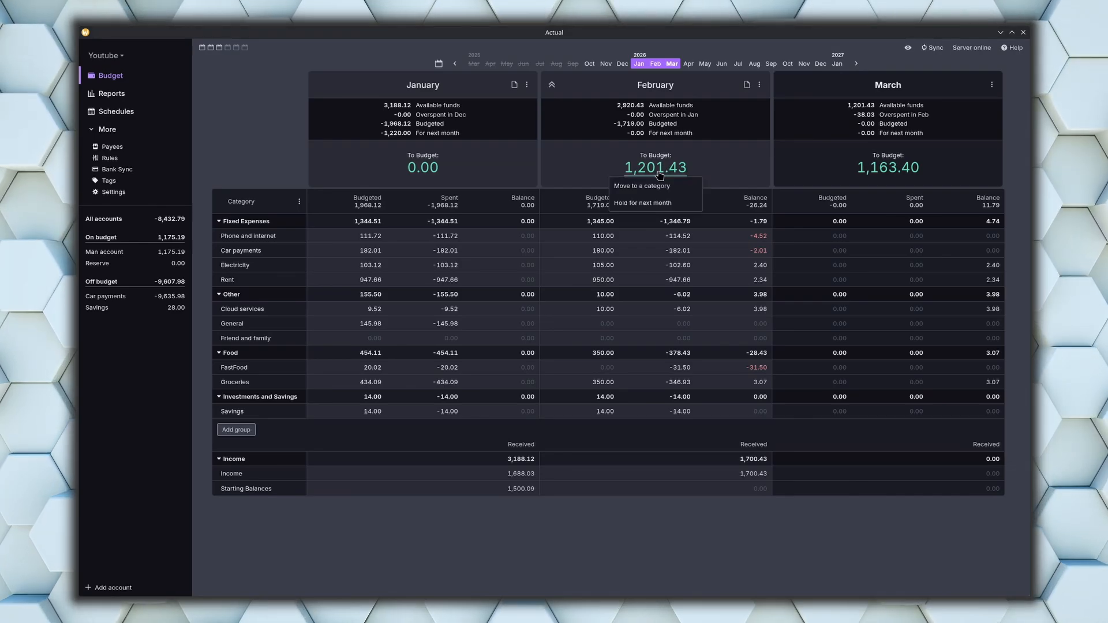
click(643, 202)
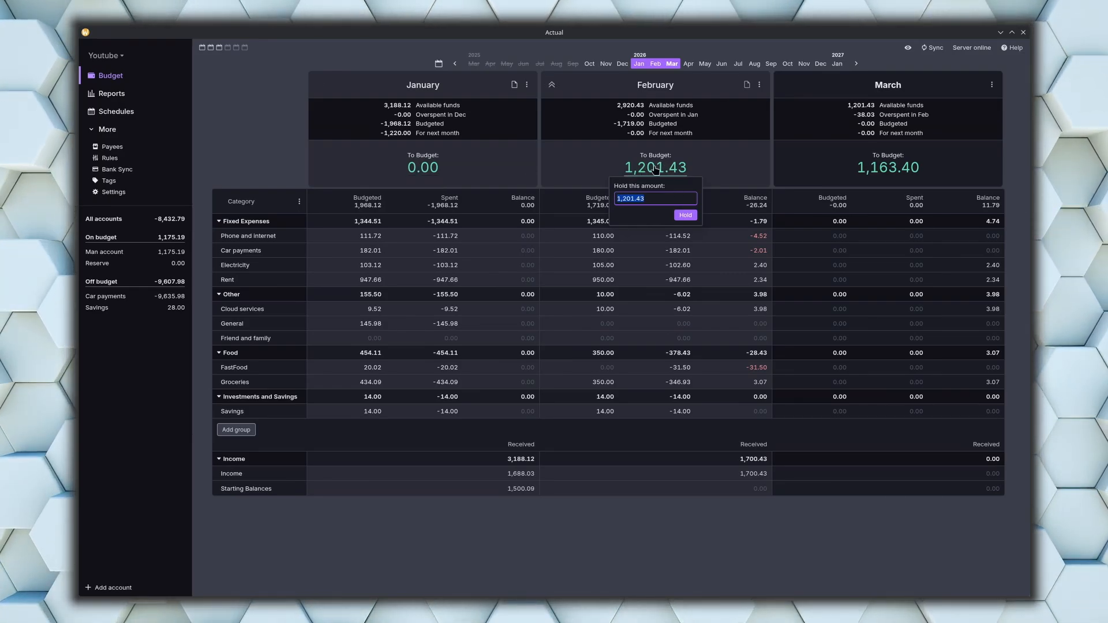
click(685, 215)
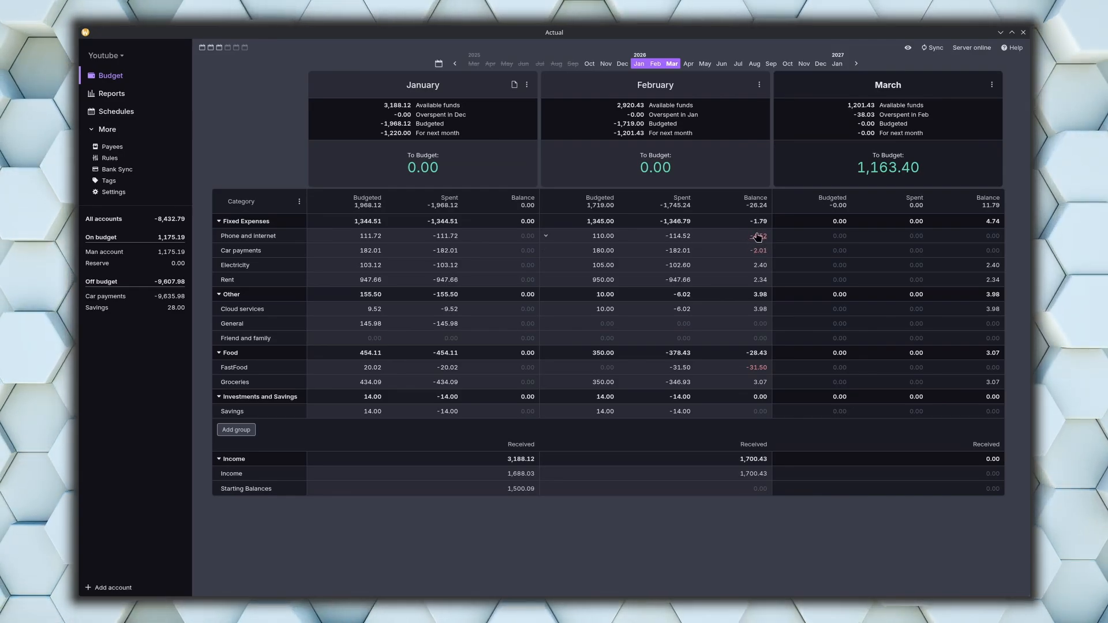
- Try rolling over February's Phone and internet overspending, and remove the rollover
click(753, 240)
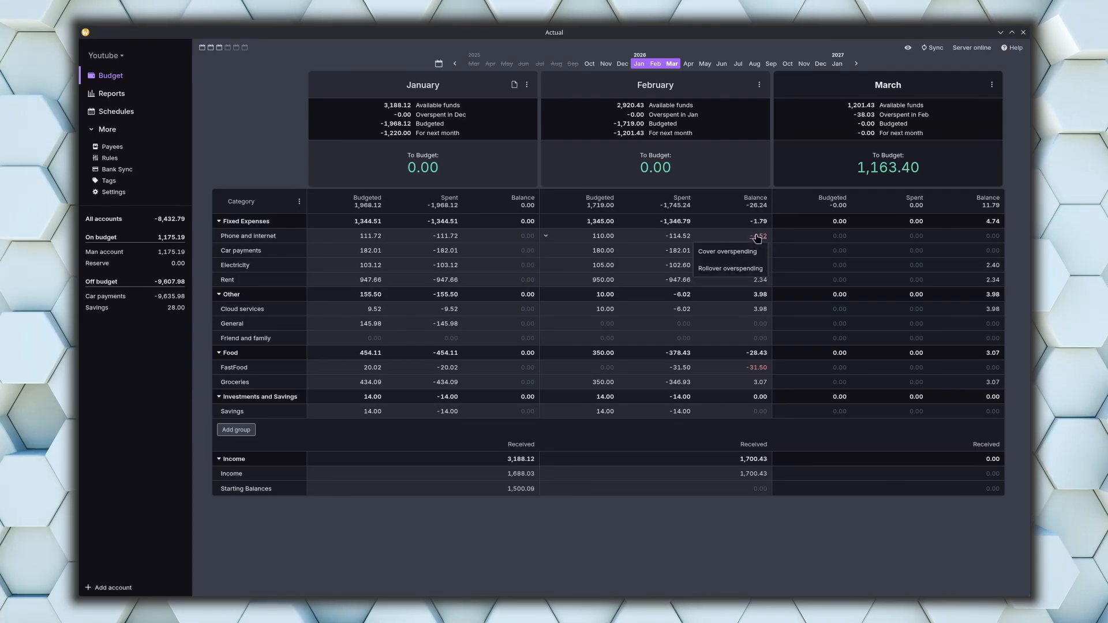
click(742, 274)
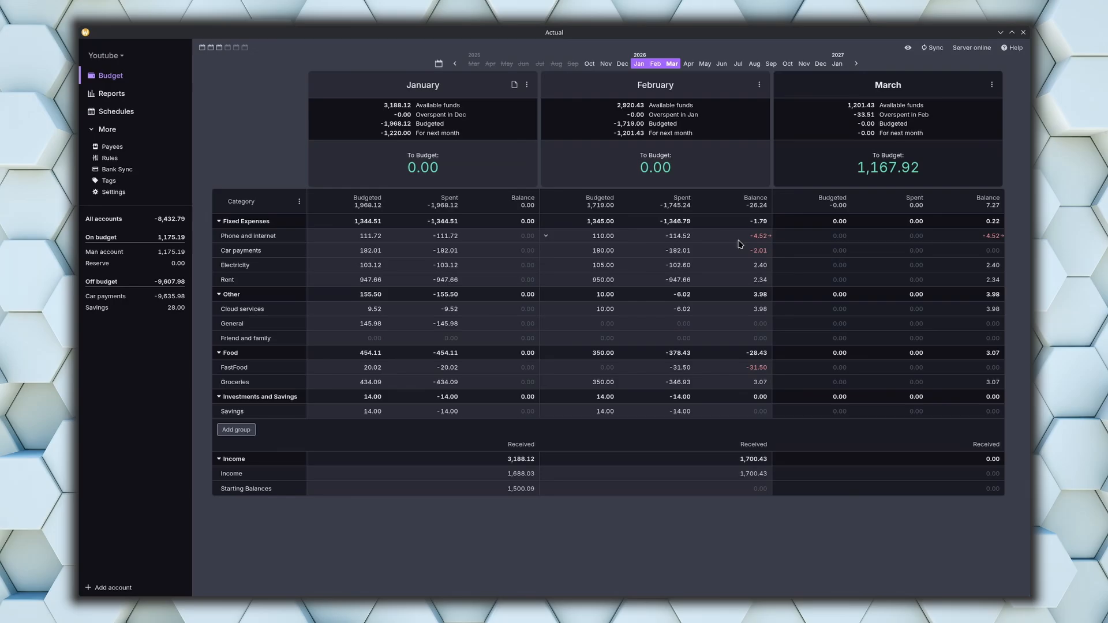
click(757, 236)
click(751, 269)
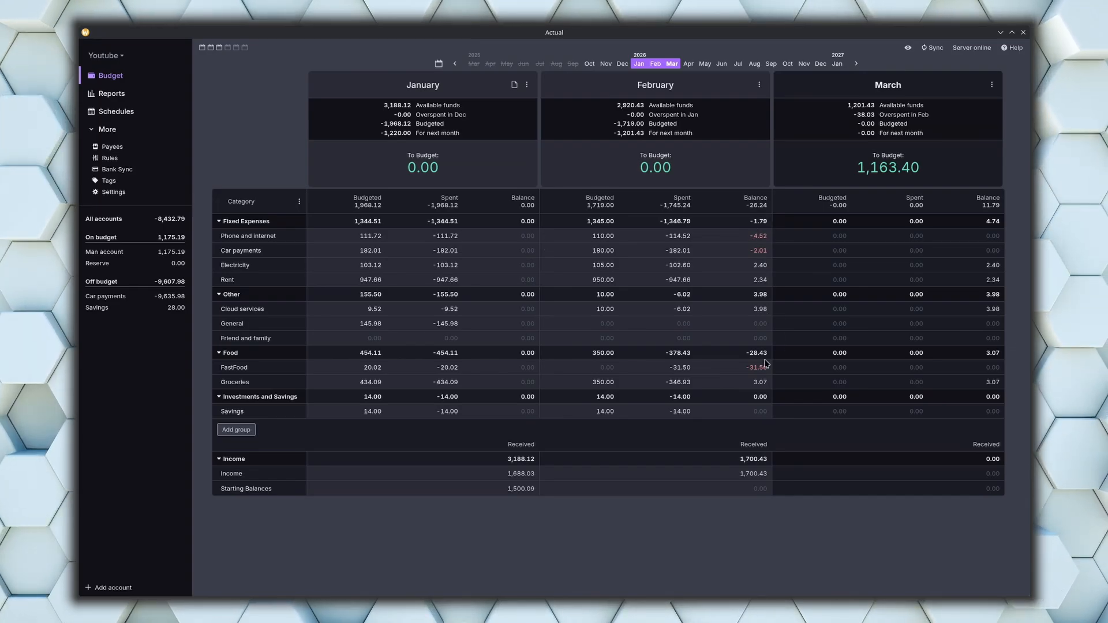
- Cover February's Phone and internet overspending from Electricity, and the remaining 2.12 from Rent
click(758, 237)
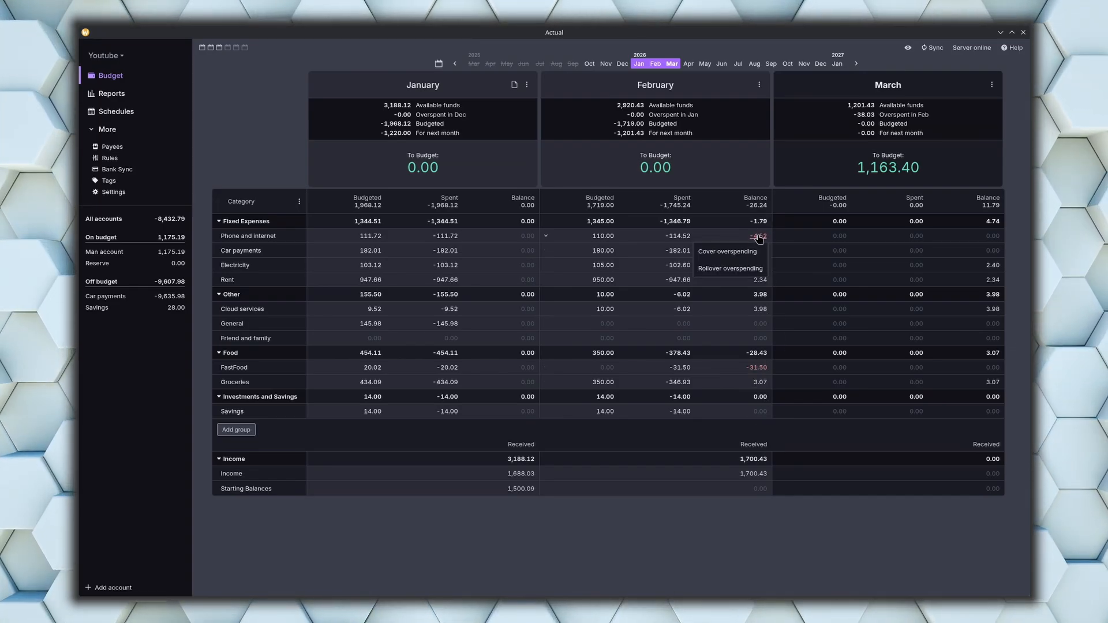
click(727, 252)
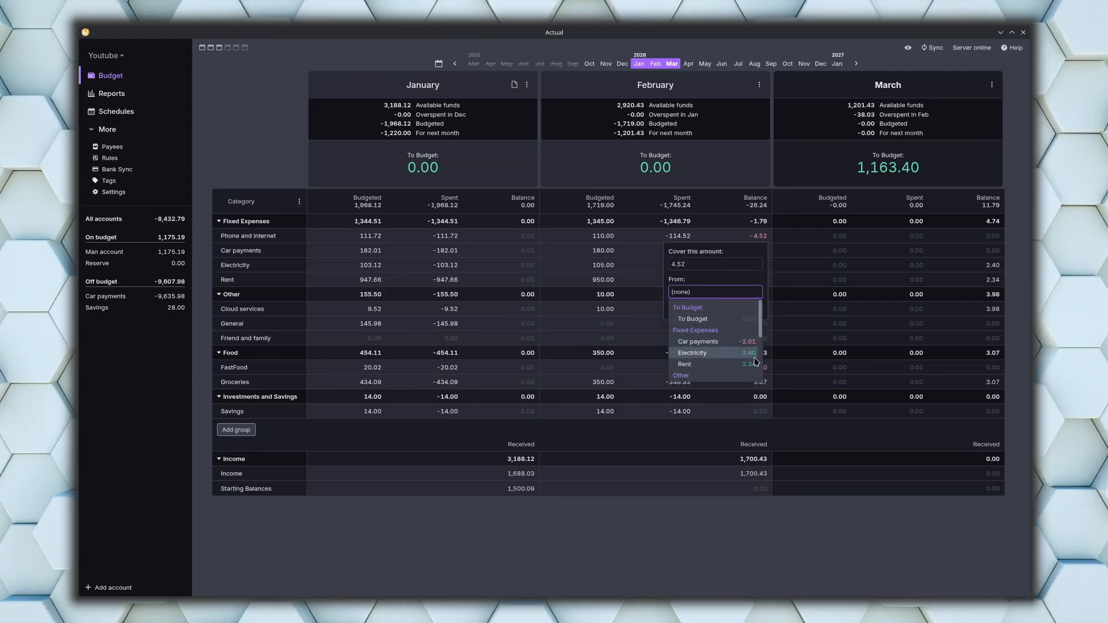
scroll(756, 361, down, 2)
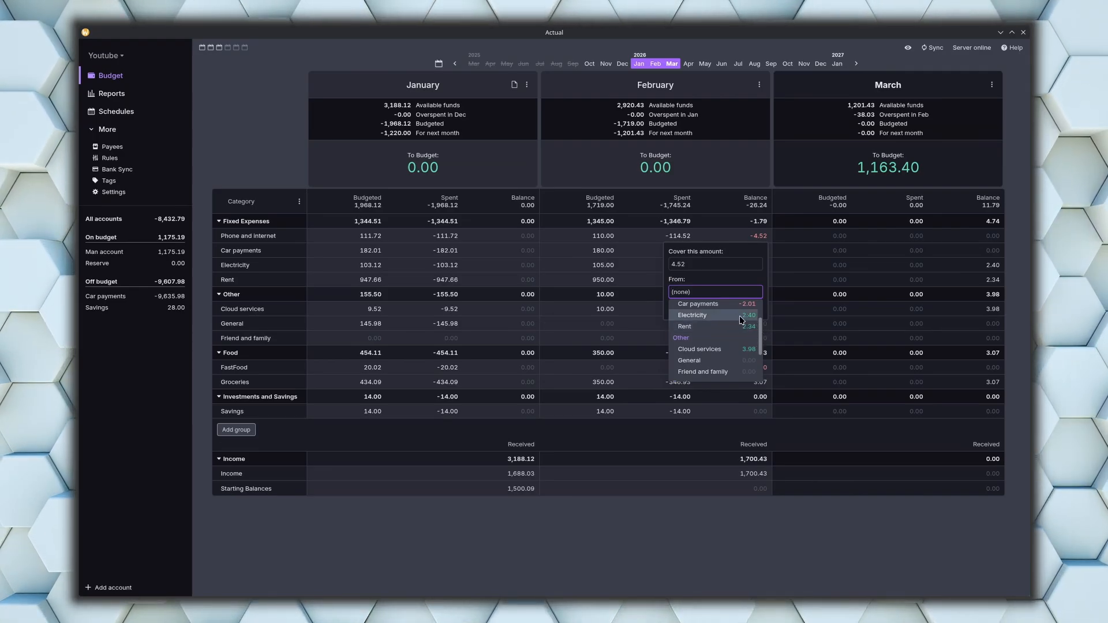
click(740, 320)
click(744, 307)
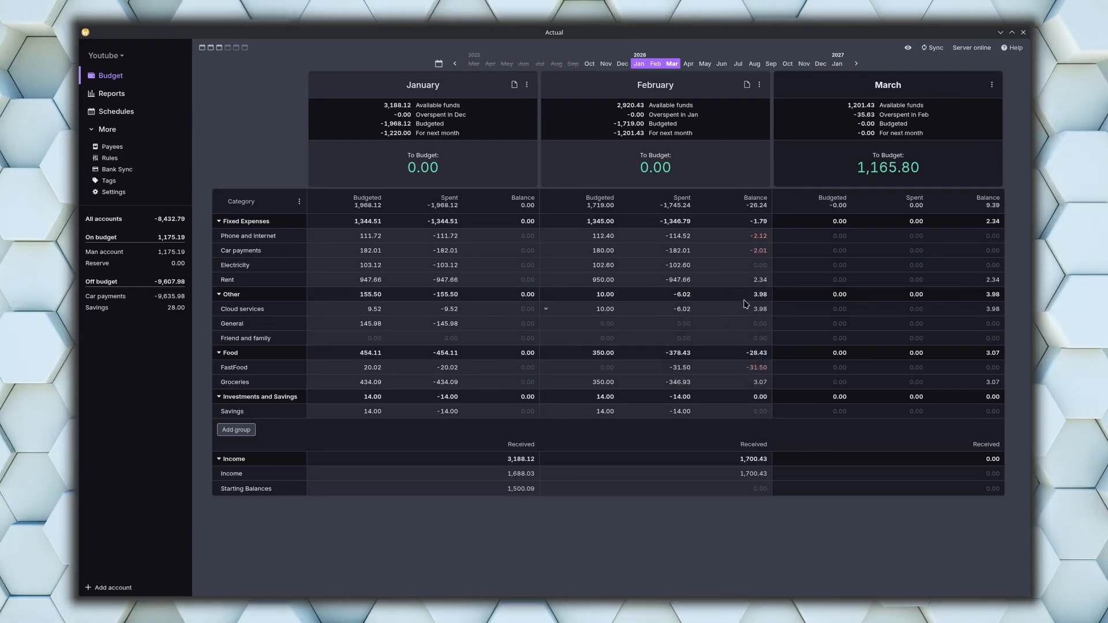
click(761, 243)
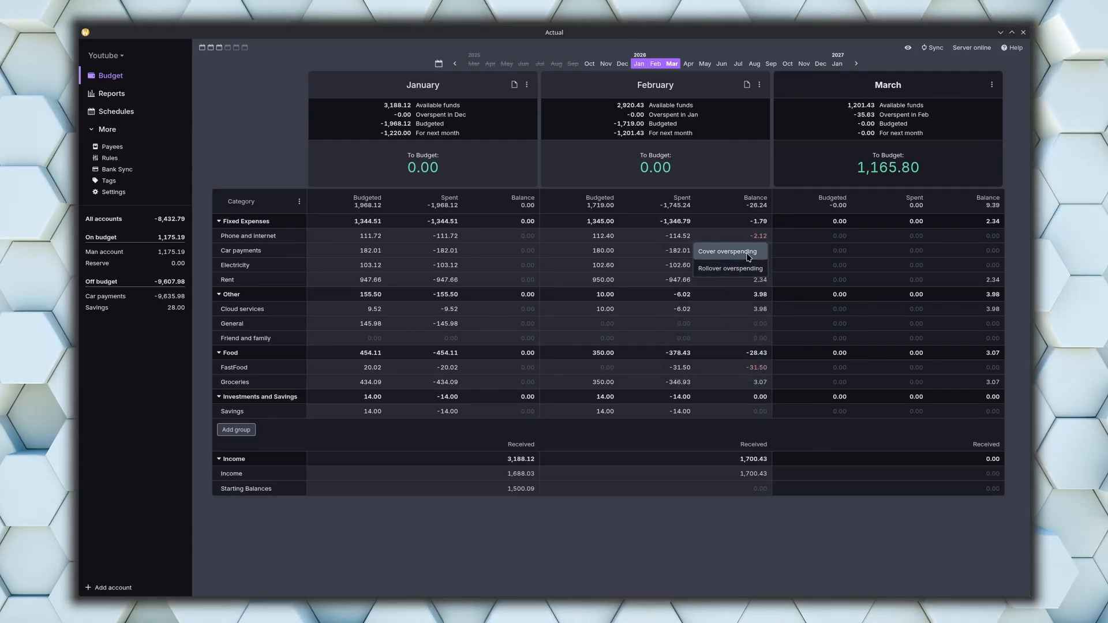
click(749, 254)
click(741, 364)
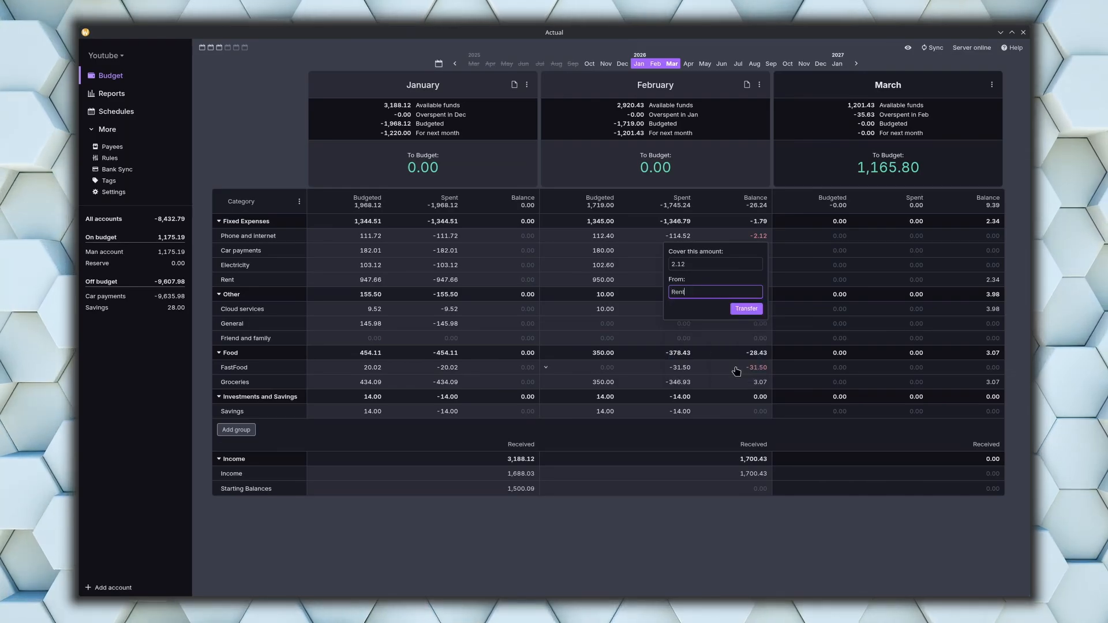
click(747, 309)
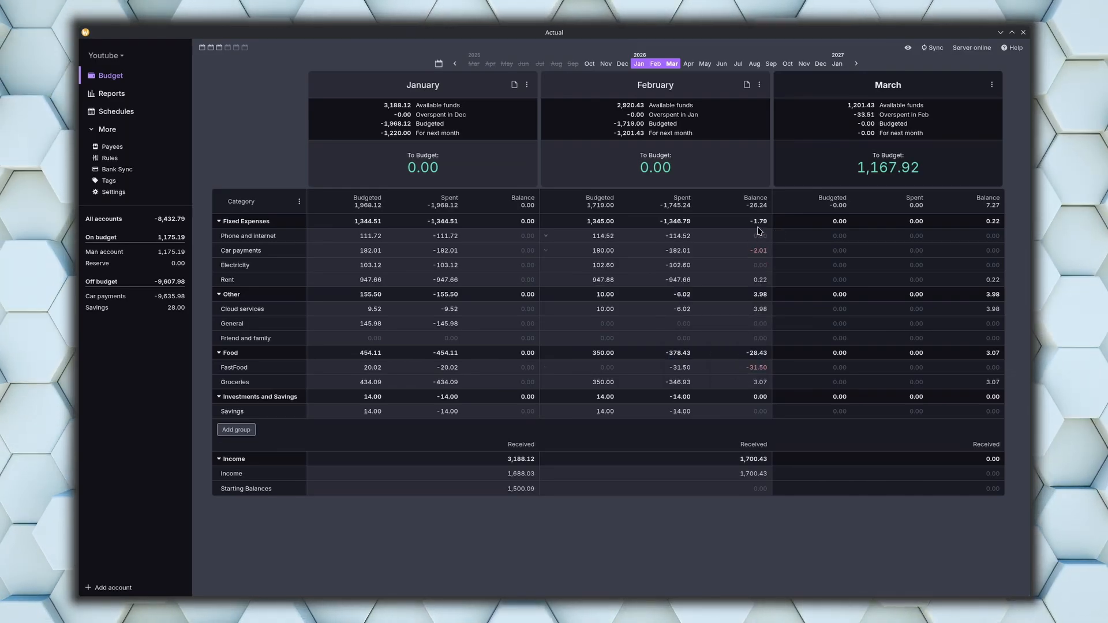
- Cover February's Car payments overspending from Rent, and the remaining 1.79 from Cloud services
click(758, 251)
click(751, 266)
scroll(751, 359, down, 1)
click(745, 327)
click(748, 323)
click(758, 251)
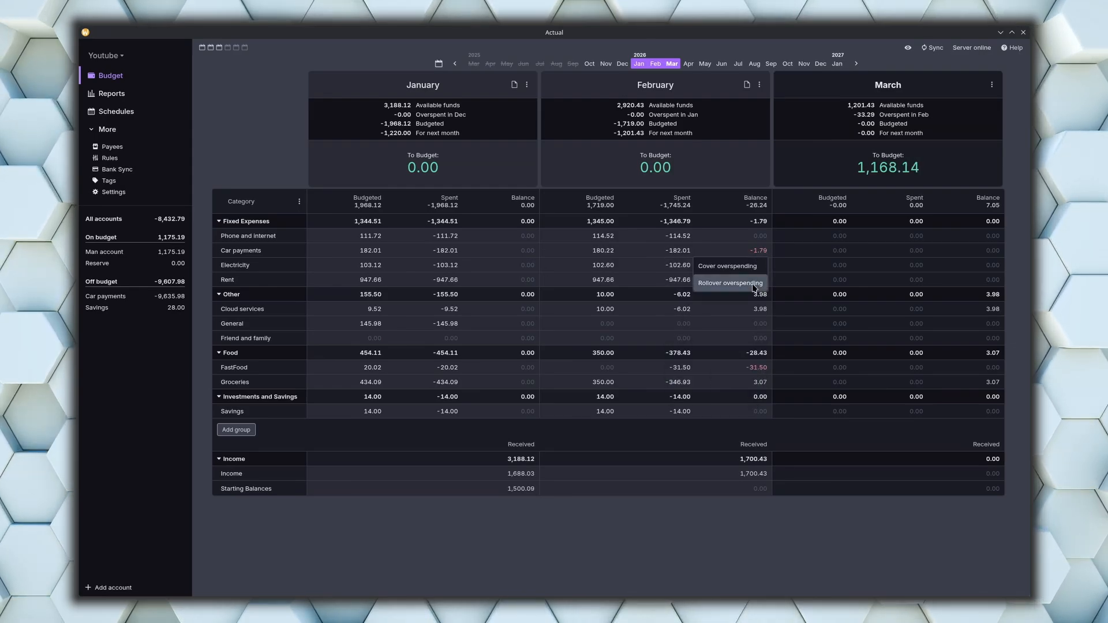
click(750, 268)
click(744, 349)
click(747, 324)
- Cover part of February's FastFood overspending from Cloud services and Groceries, and roll over the remaining overspending
click(758, 368)
click(750, 384)
click(745, 478)
click(748, 441)
click(758, 368)
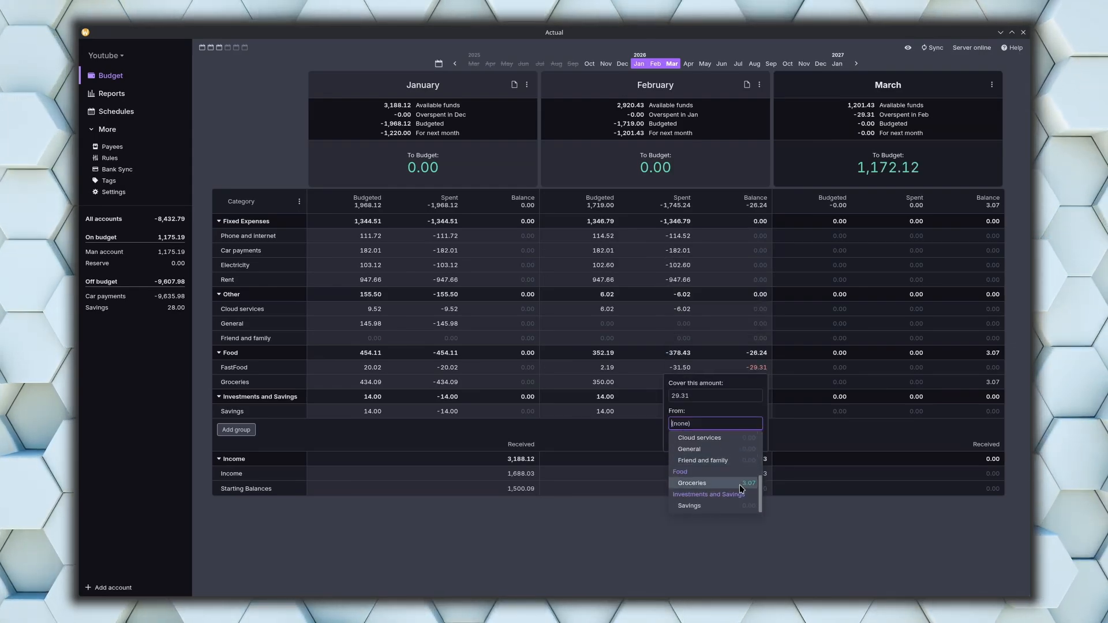
click(741, 485)
click(747, 441)
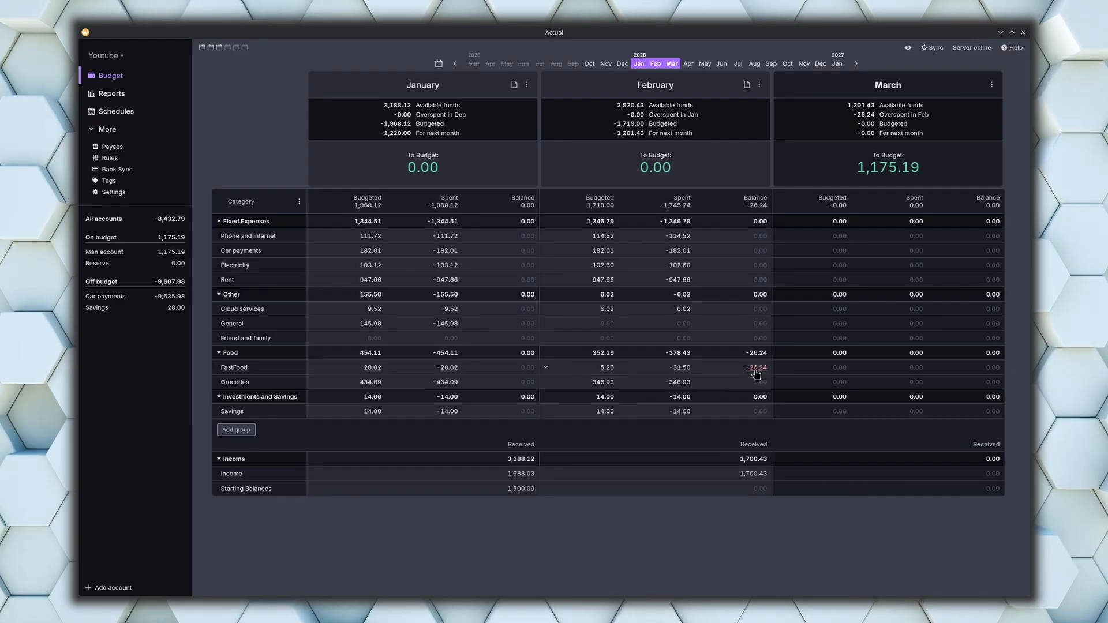
click(754, 370)
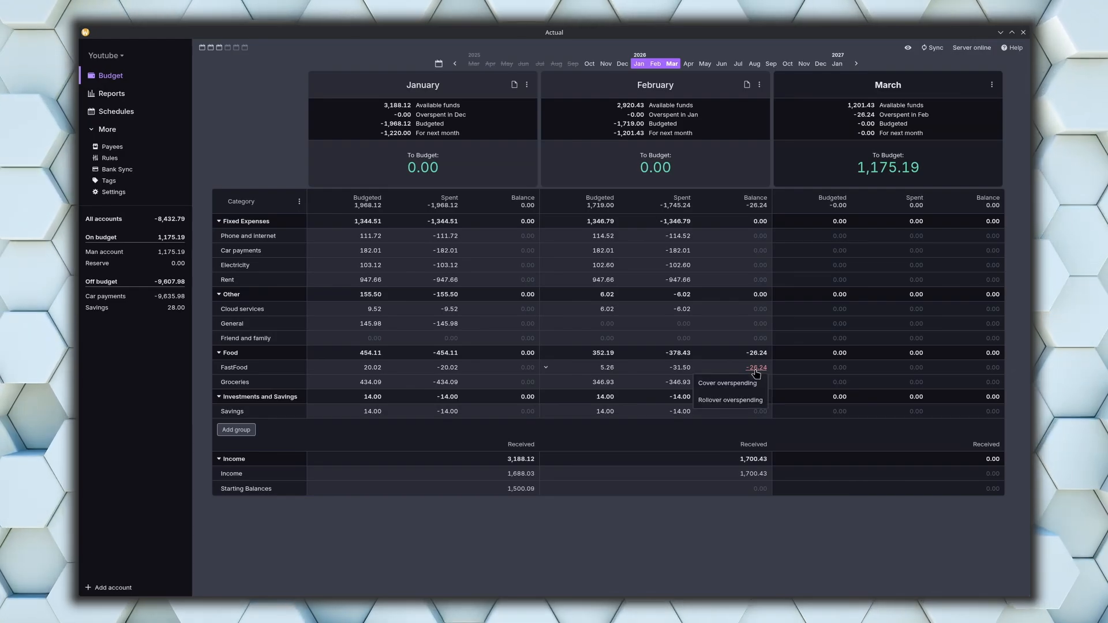
click(744, 400)
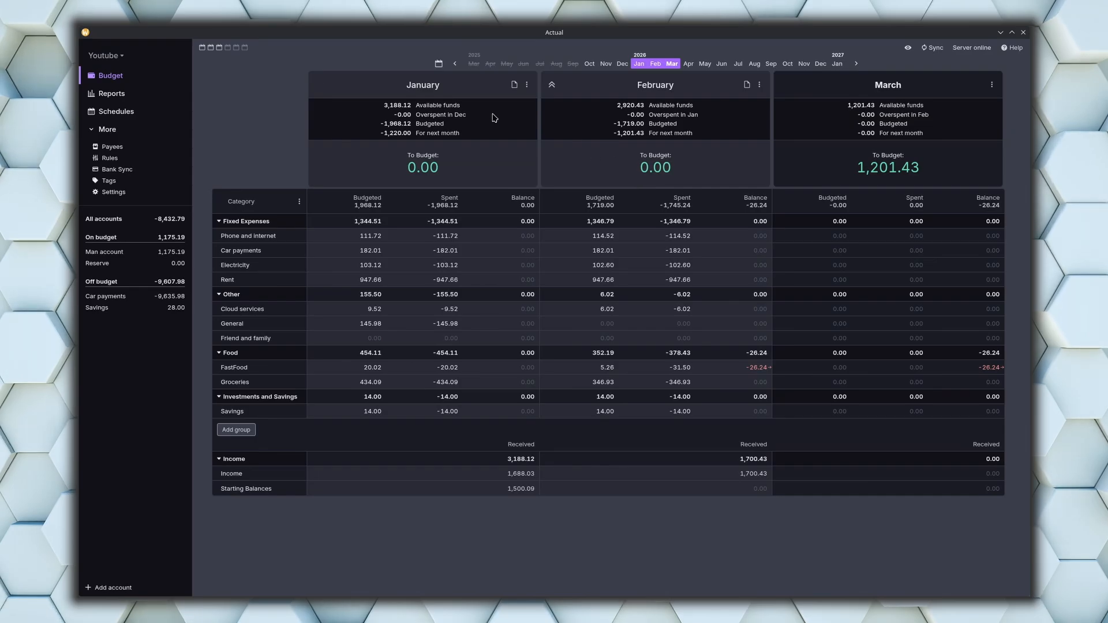
- Show six months in the budget, and copy last month's budget into March
click(246, 48)
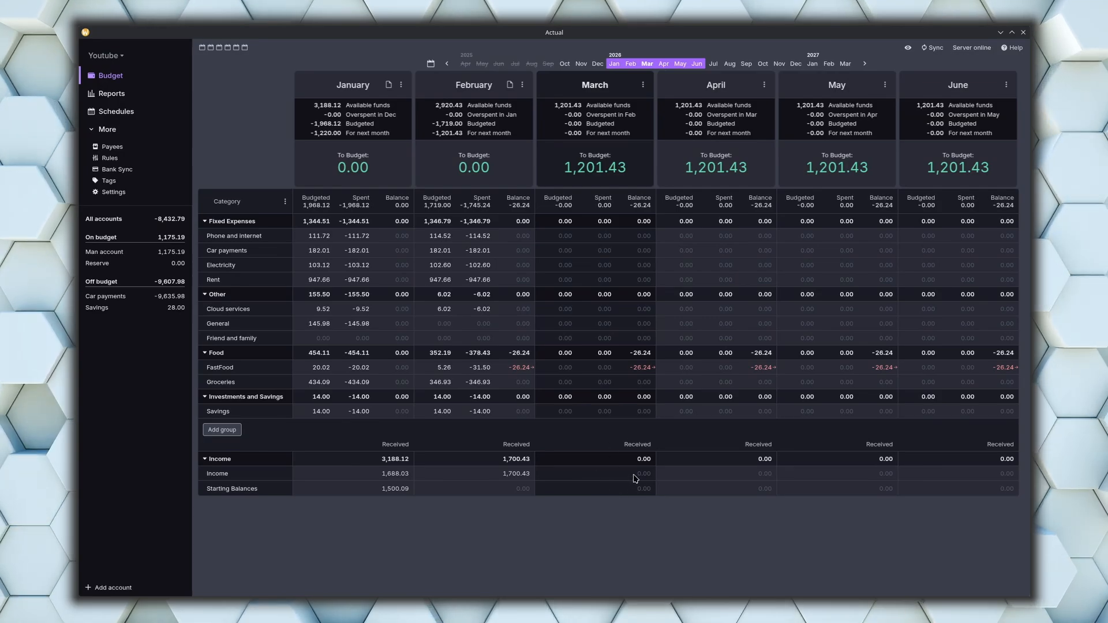
click(643, 85)
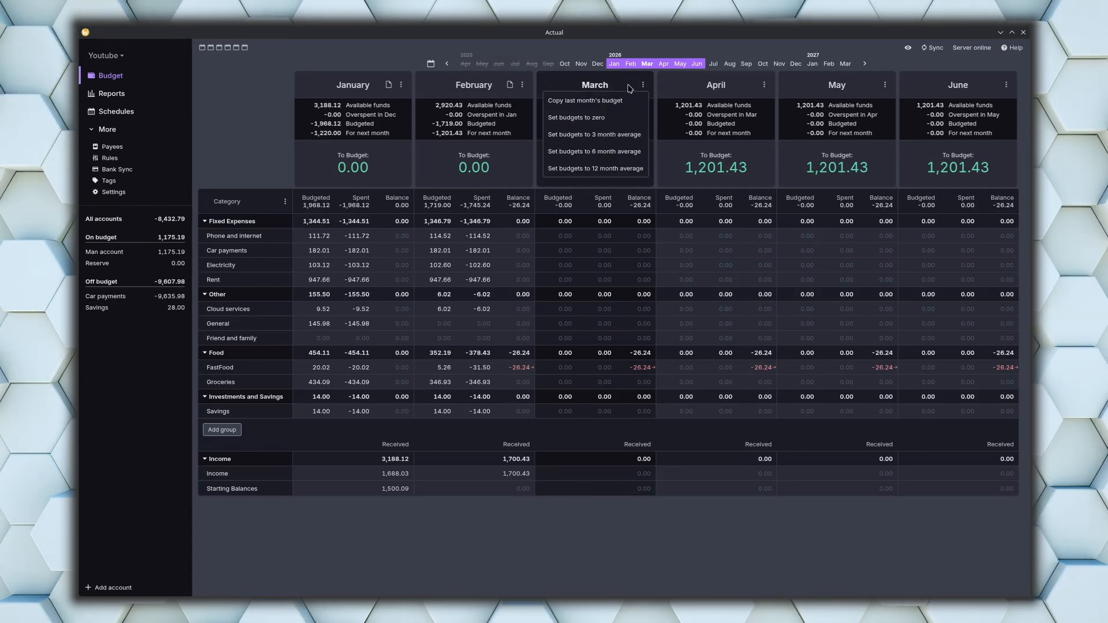
click(604, 101)
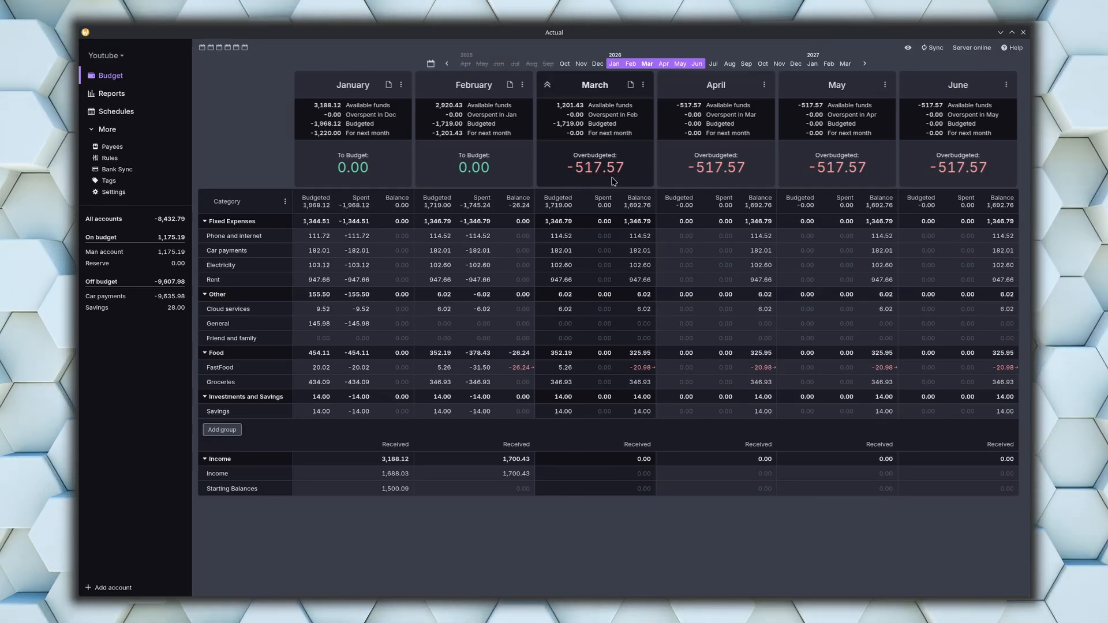
- Copy last month's budget into April, May and June
click(764, 85)
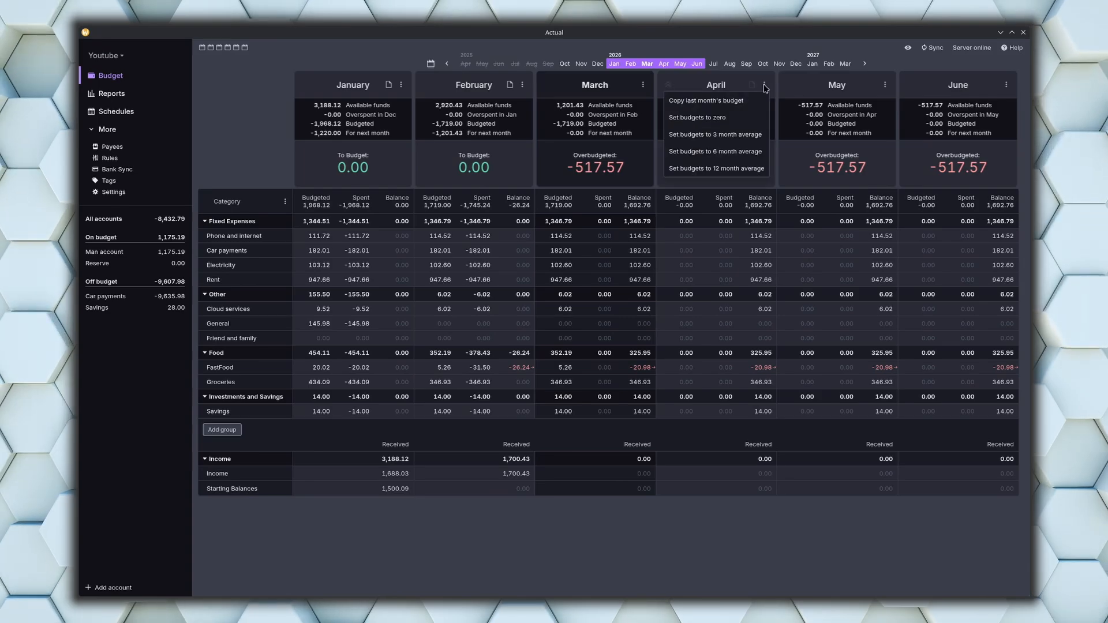
click(767, 104)
click(885, 85)
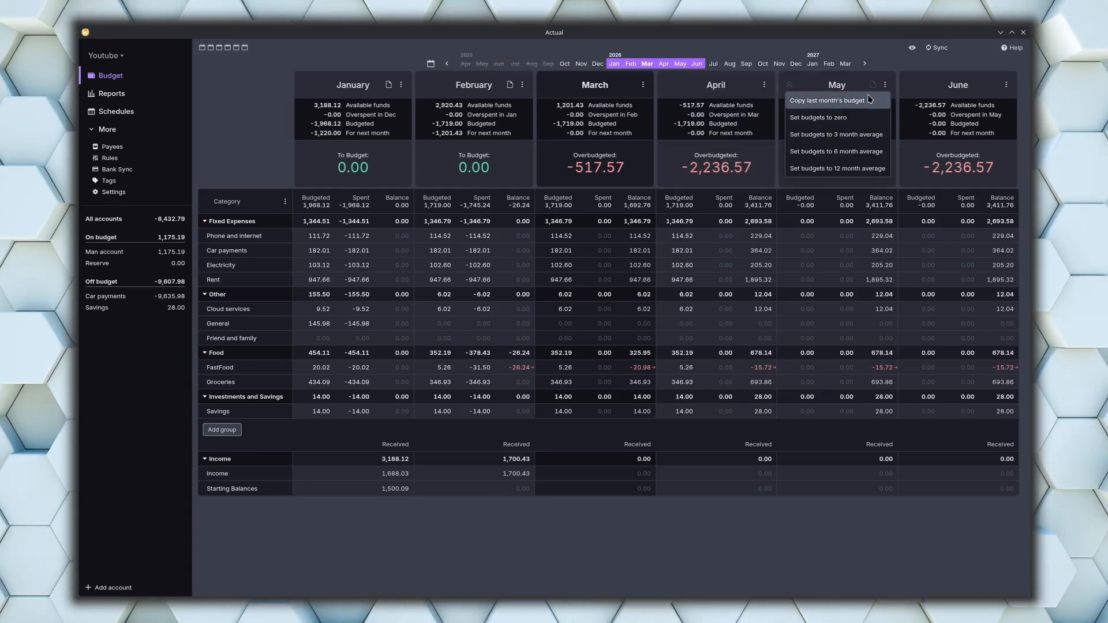
click(886, 104)
click(1007, 85)
click(1008, 104)
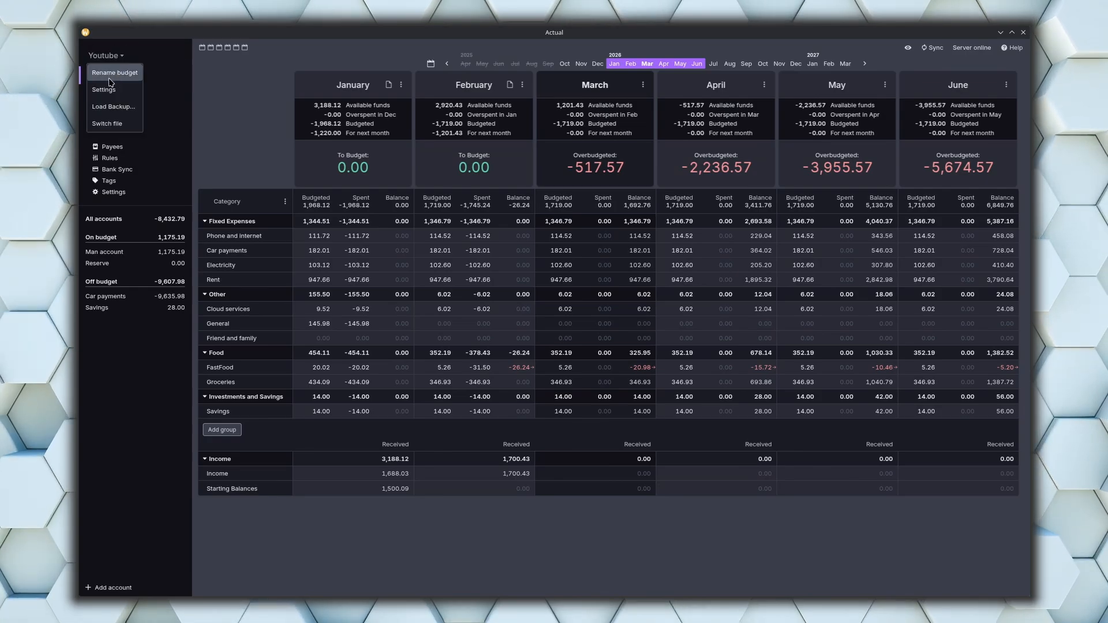
- Switch the file to tracking budgeting in the settings and return to the budget
click(114, 192)
scroll(325, 364, down, 3)
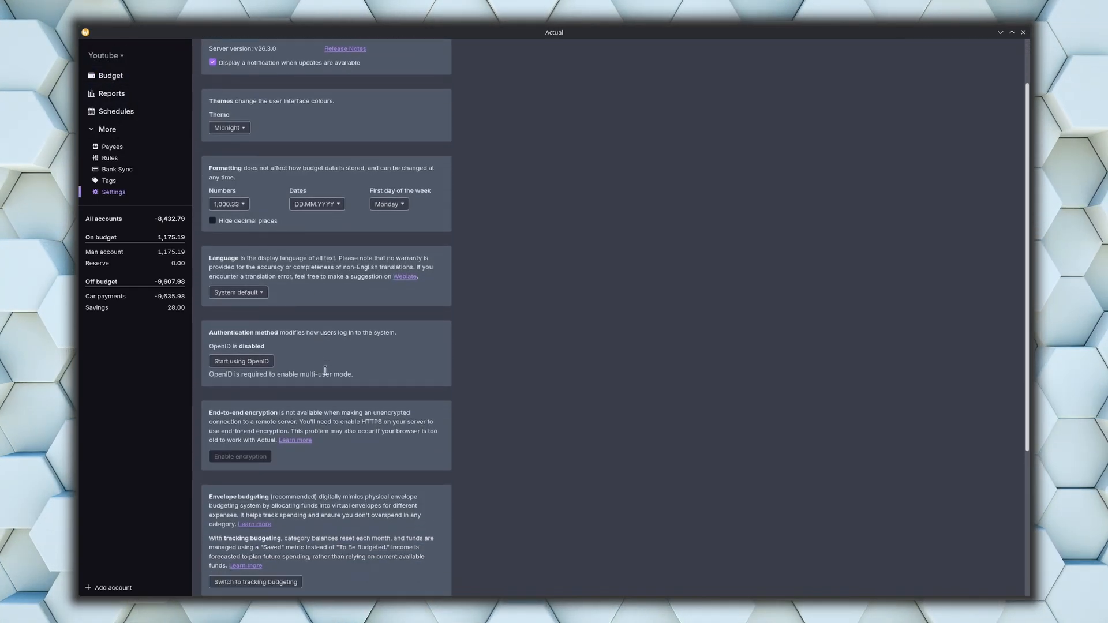
scroll(324, 370, down, 3)
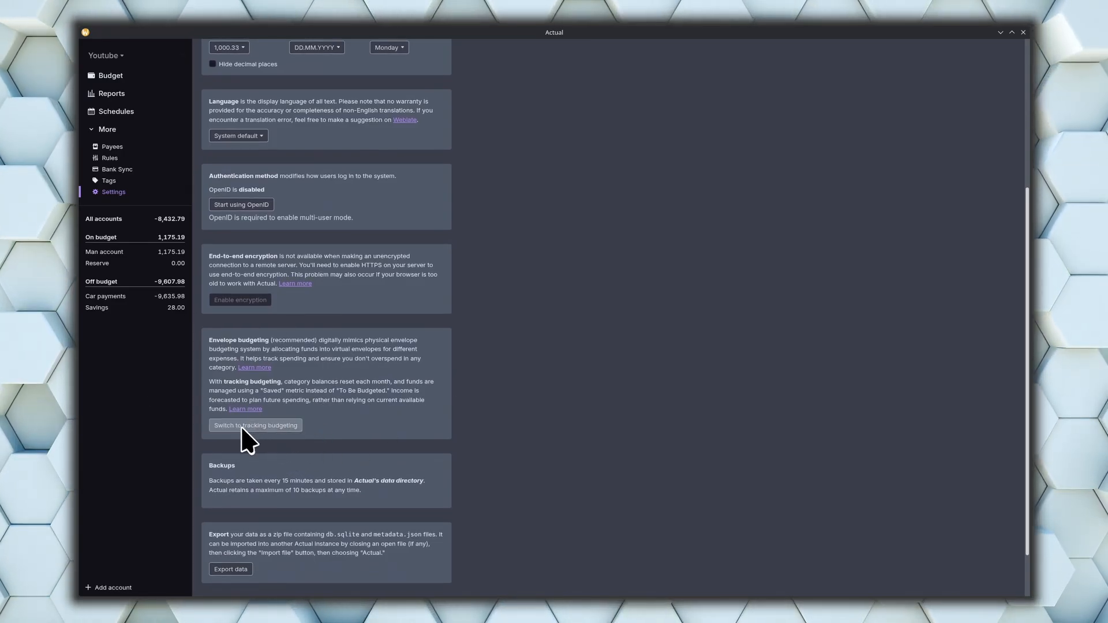
click(276, 427)
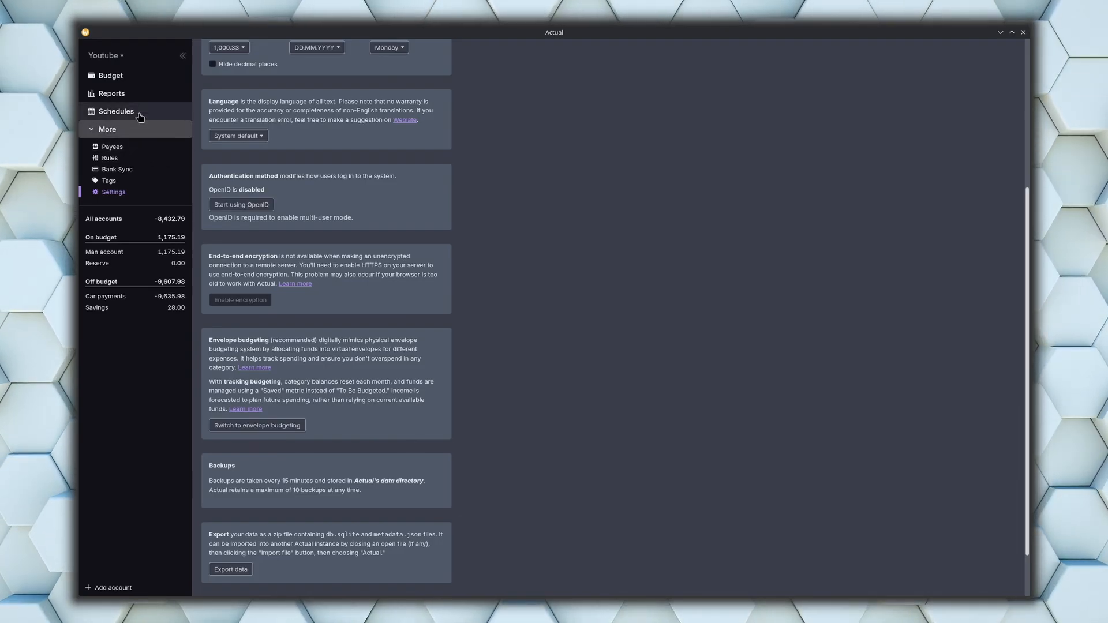
click(144, 80)
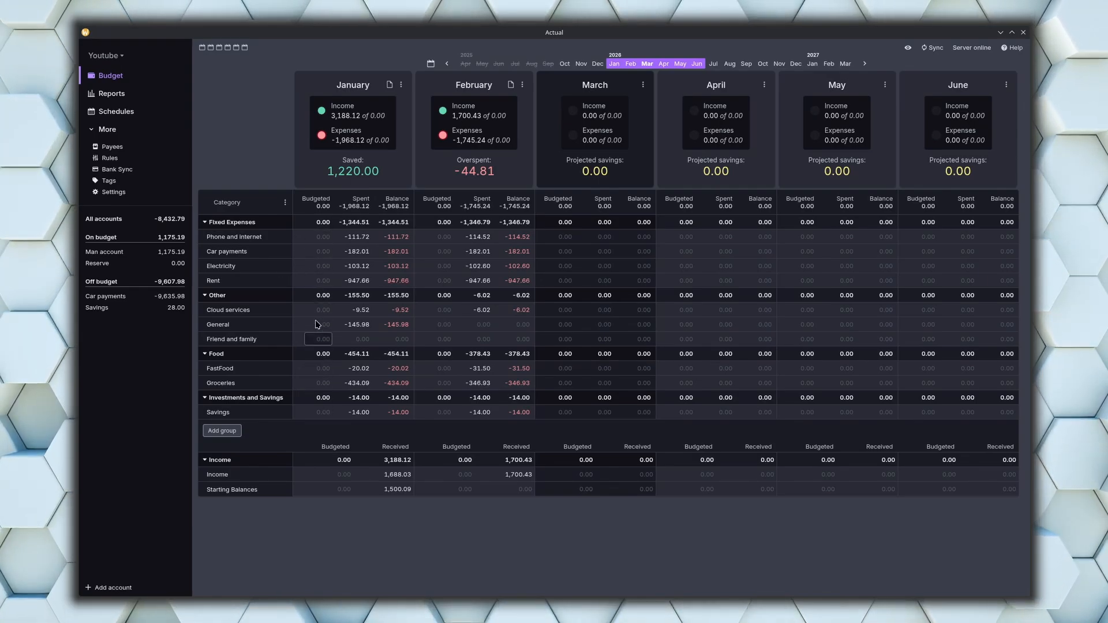
- Budget January's fixed expenses: 115 for Phone and internet, 190 for Car payments, 100 for Electricity and 950 for Rent
click(321, 238)
text(115)
key(Return)
text(190)
key(Return)
text(100)
key(Return)
text(950)
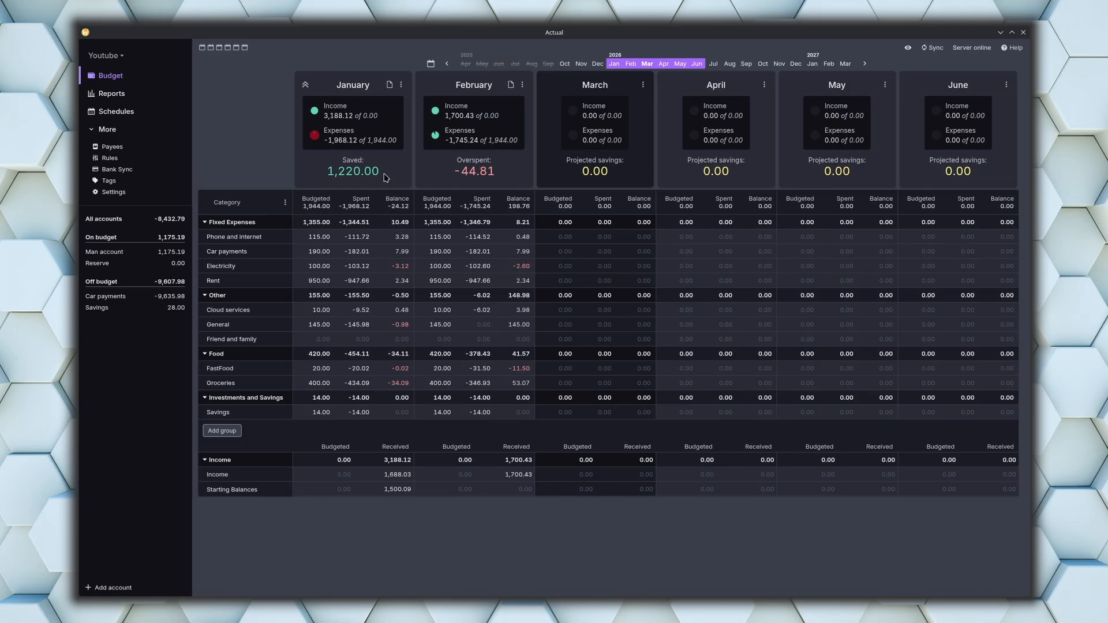
- Enable overspending rollover for January's Phone and internet and Car payments balances
mouse_move(353, 183)
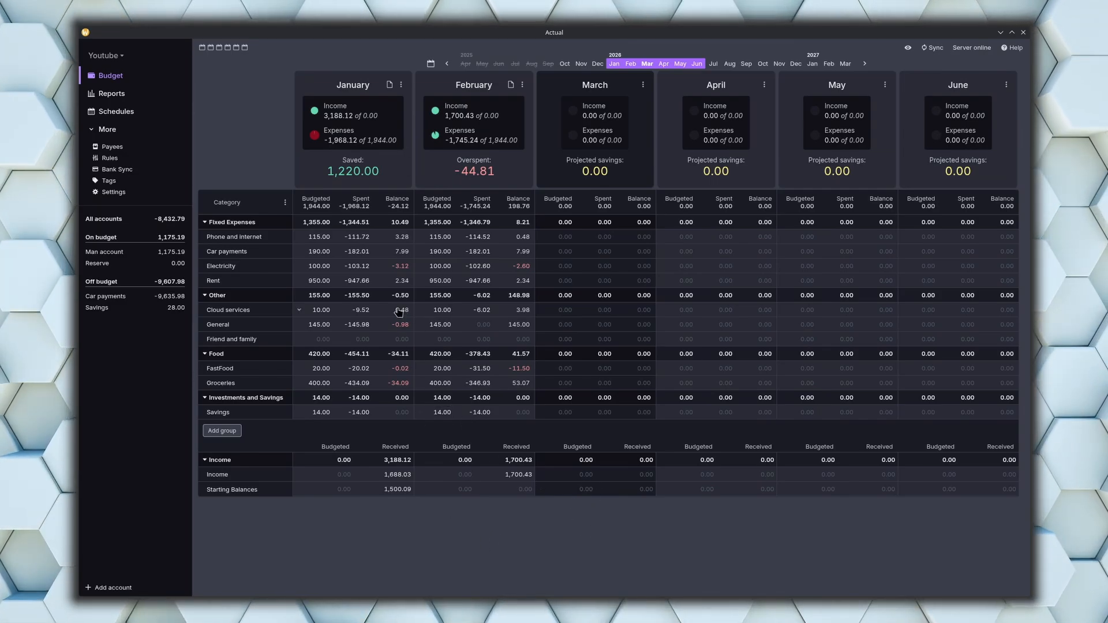
click(403, 238)
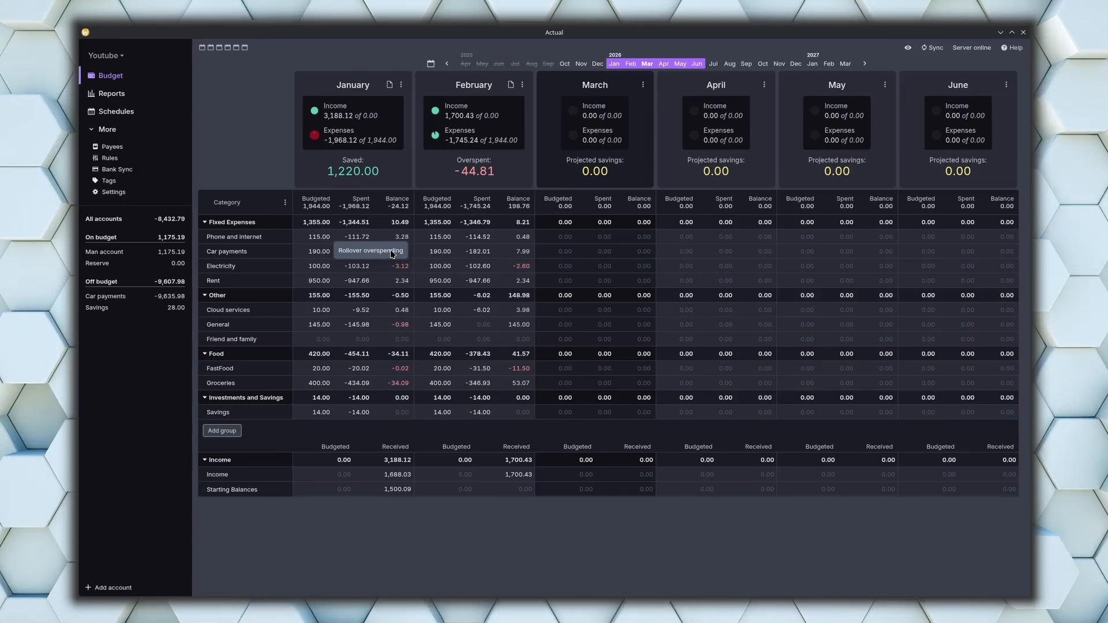
click(392, 252)
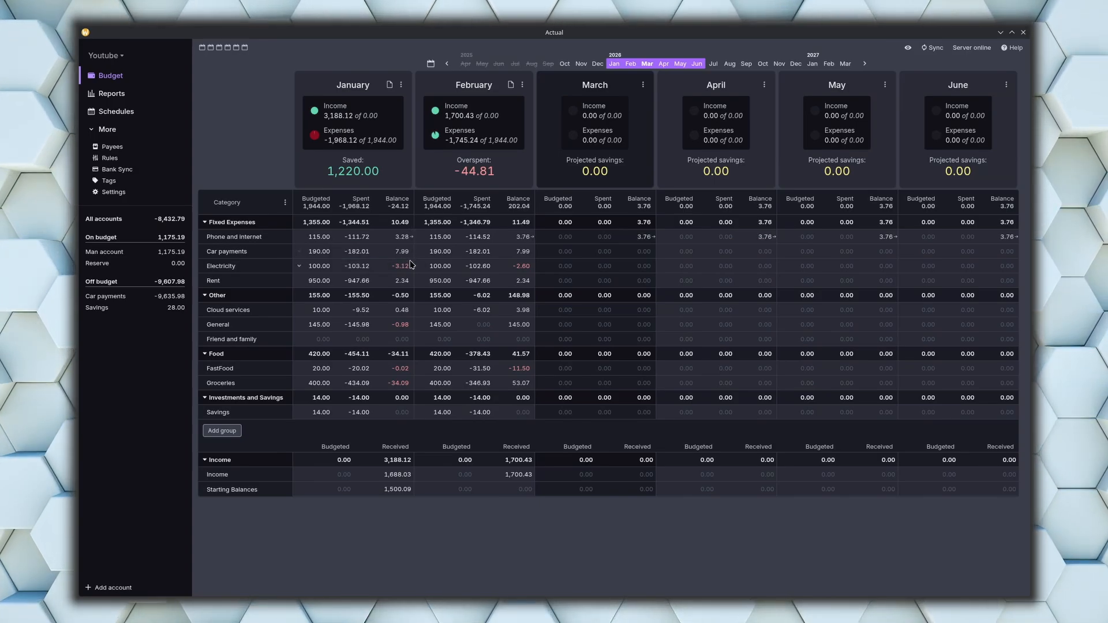
click(404, 252)
click(396, 263)
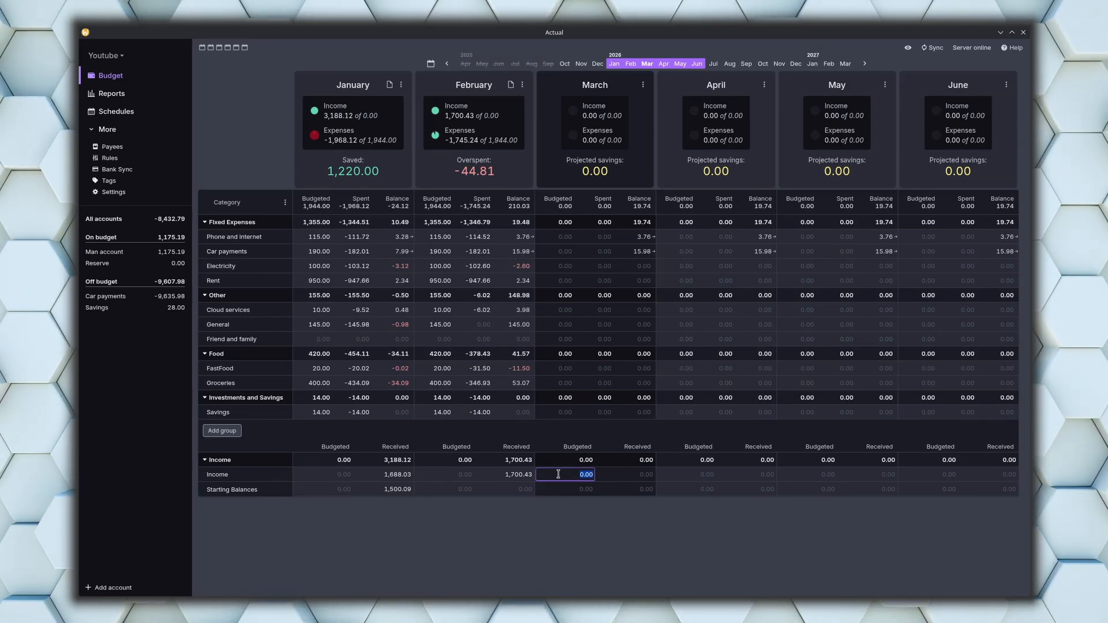
- Set March's budgeted Income to 1,700
click(577, 475)
text(1)
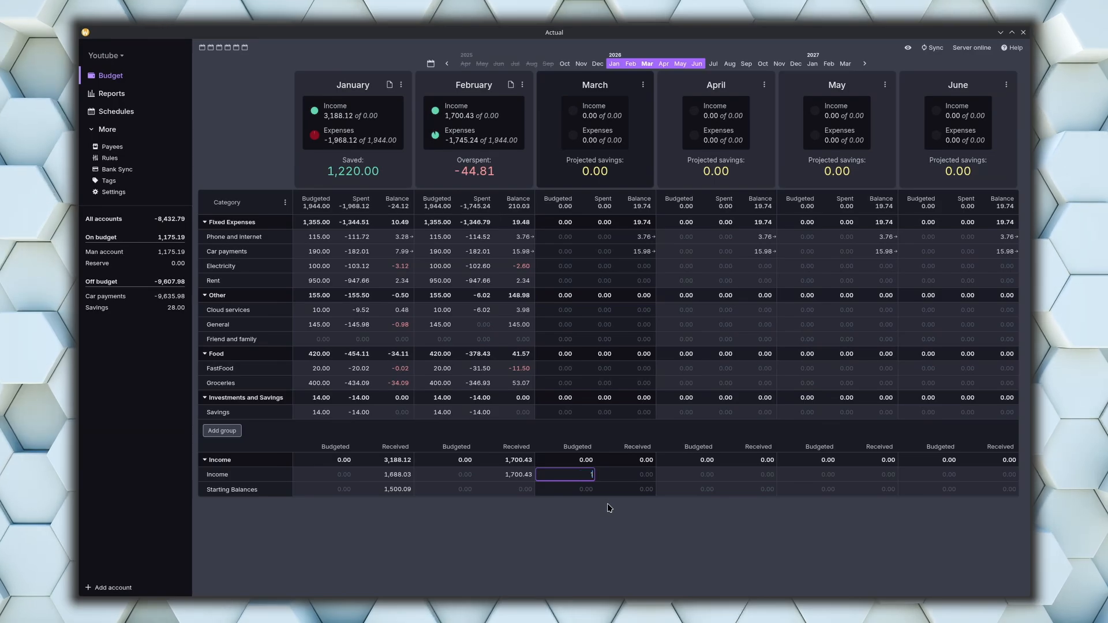
text(,700)
click(607, 505)
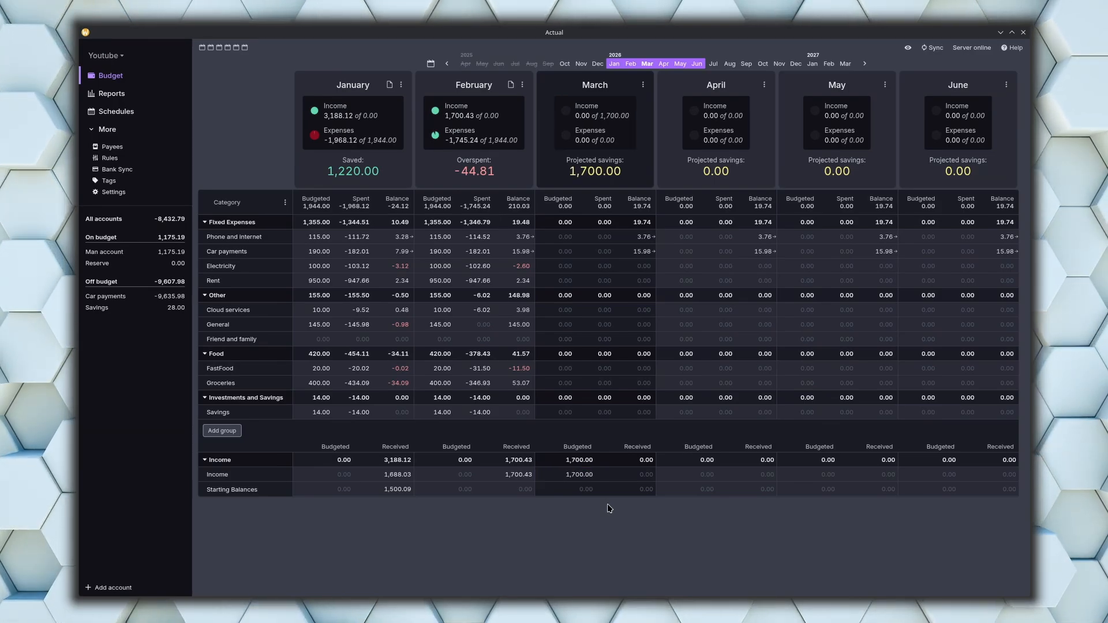
- Copy last month's budget into March and re-enter 1,700 as its budgeted Income
click(642, 85)
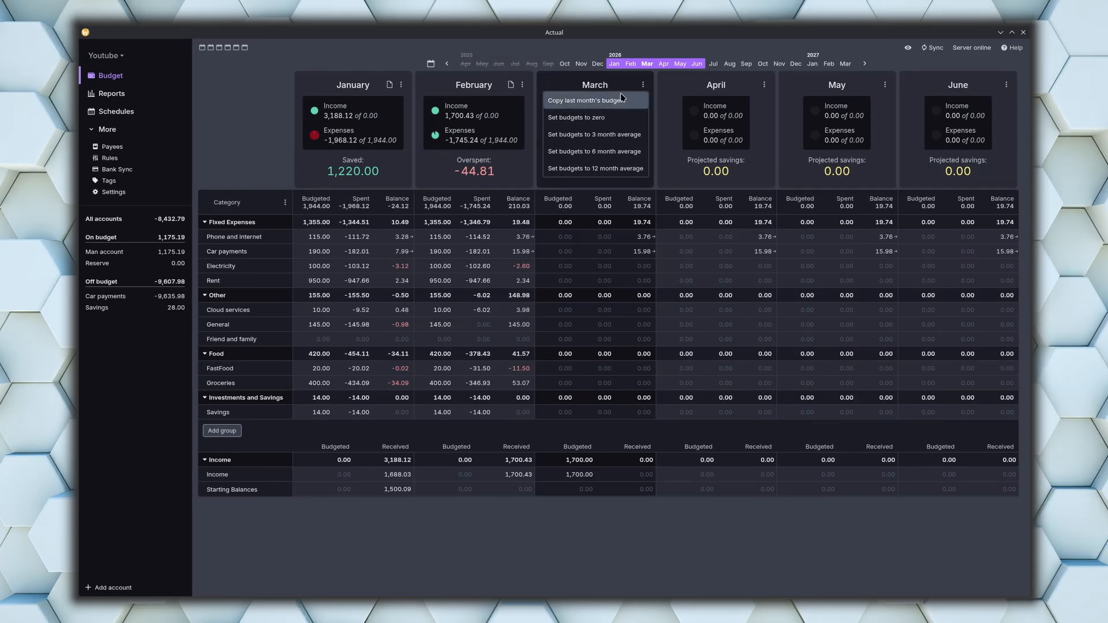
click(600, 99)
click(577, 475)
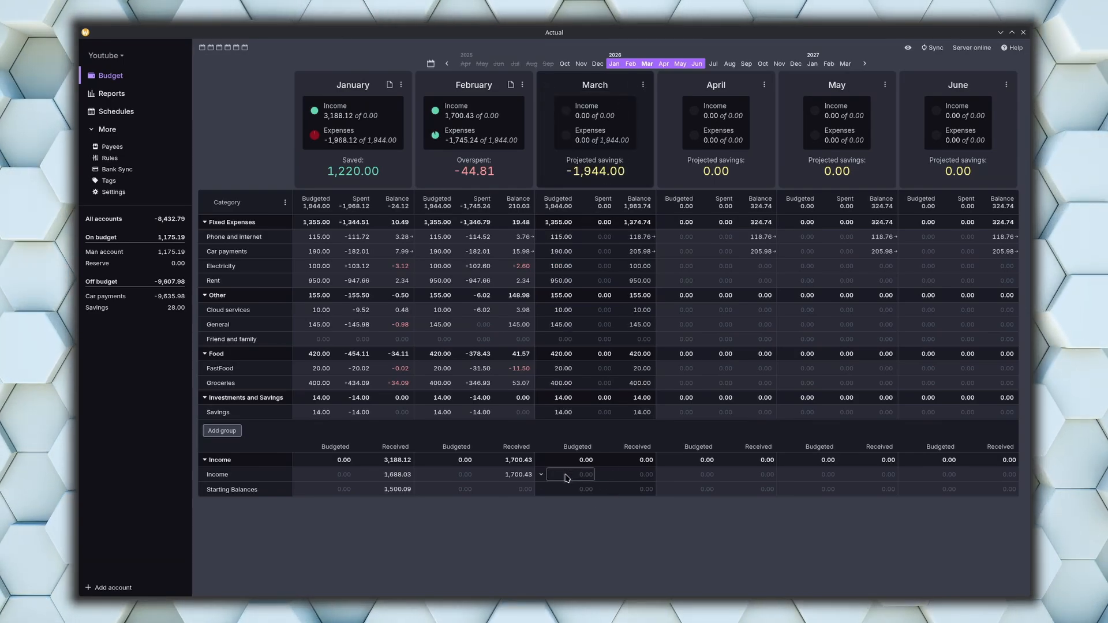
text(12)
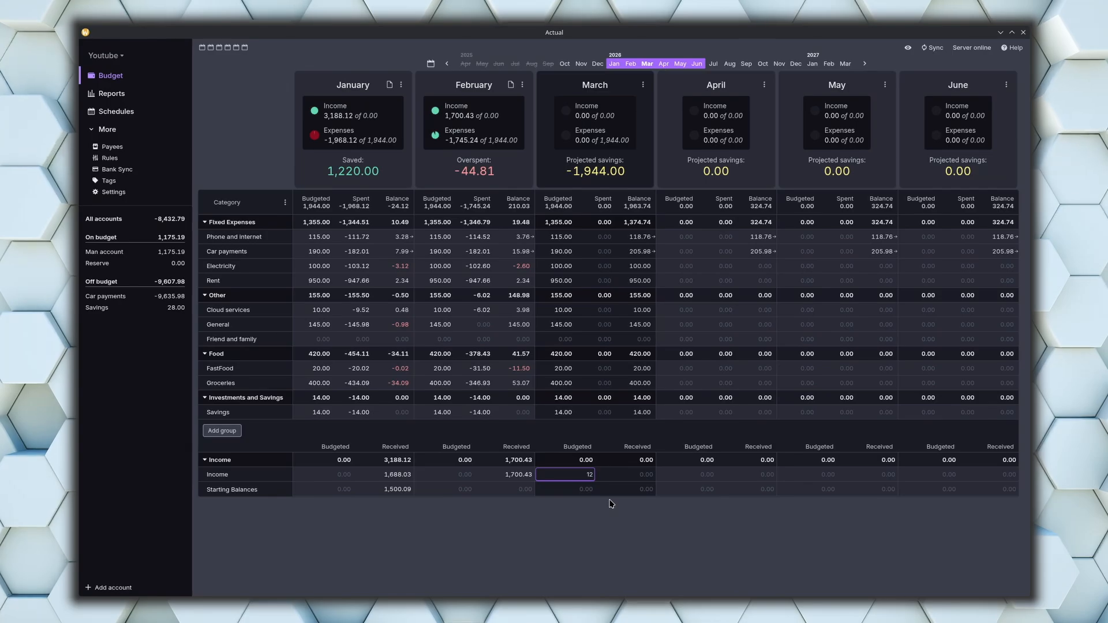
key(BackSpace)
text(700)
click(619, 565)
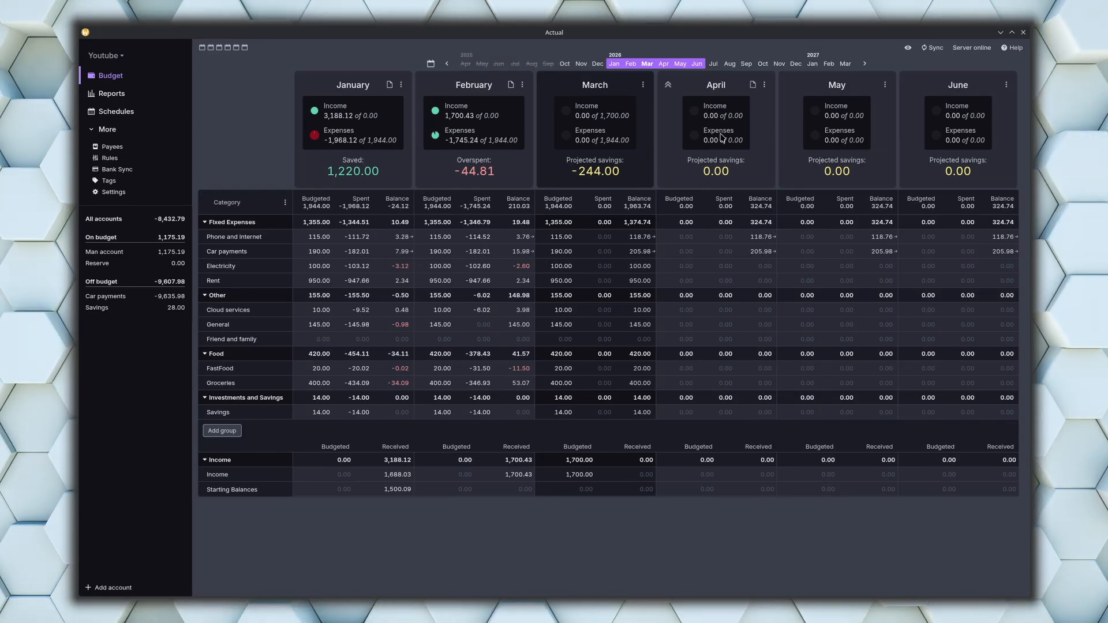
- Switch the file back to envelope budgeting in the settings and return to the budget
click(134, 193)
scroll(311, 430, down, 1)
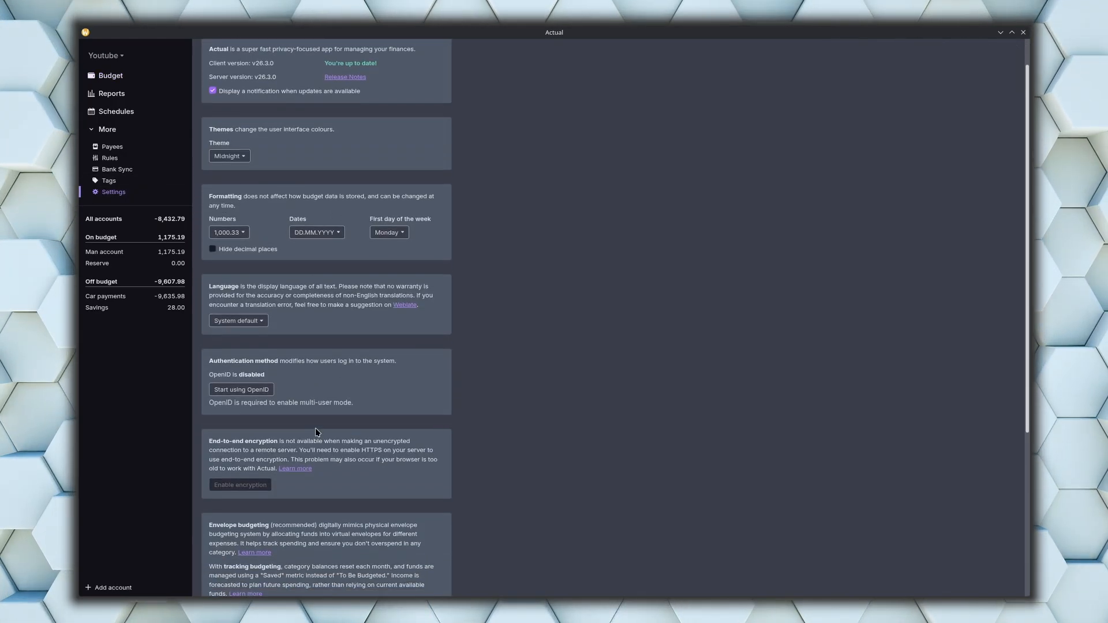
scroll(315, 432, down, 2)
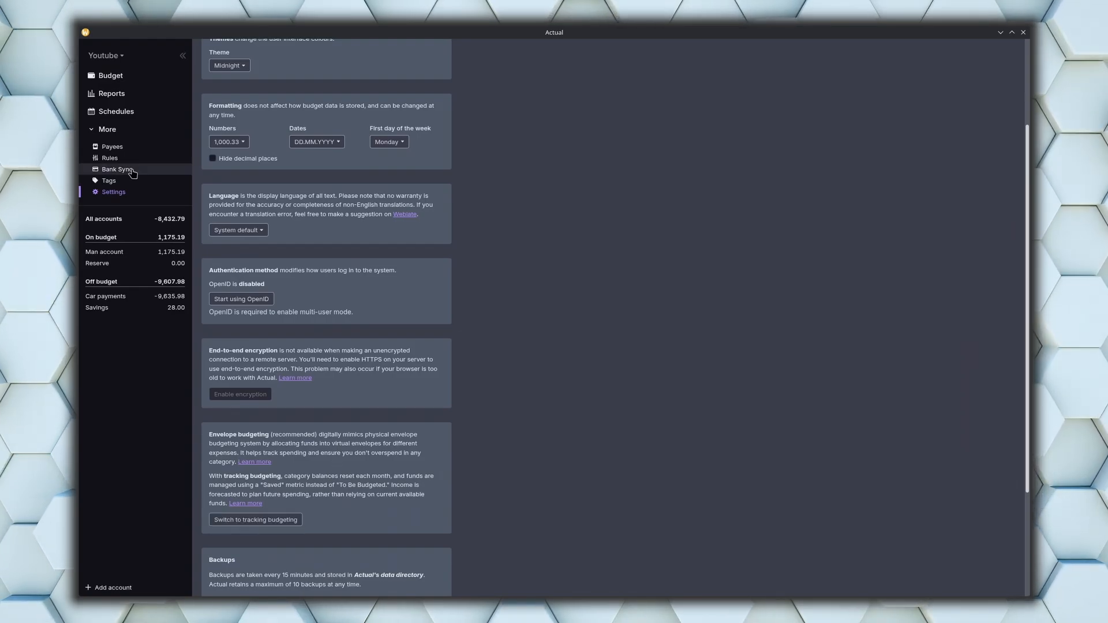
click(144, 78)
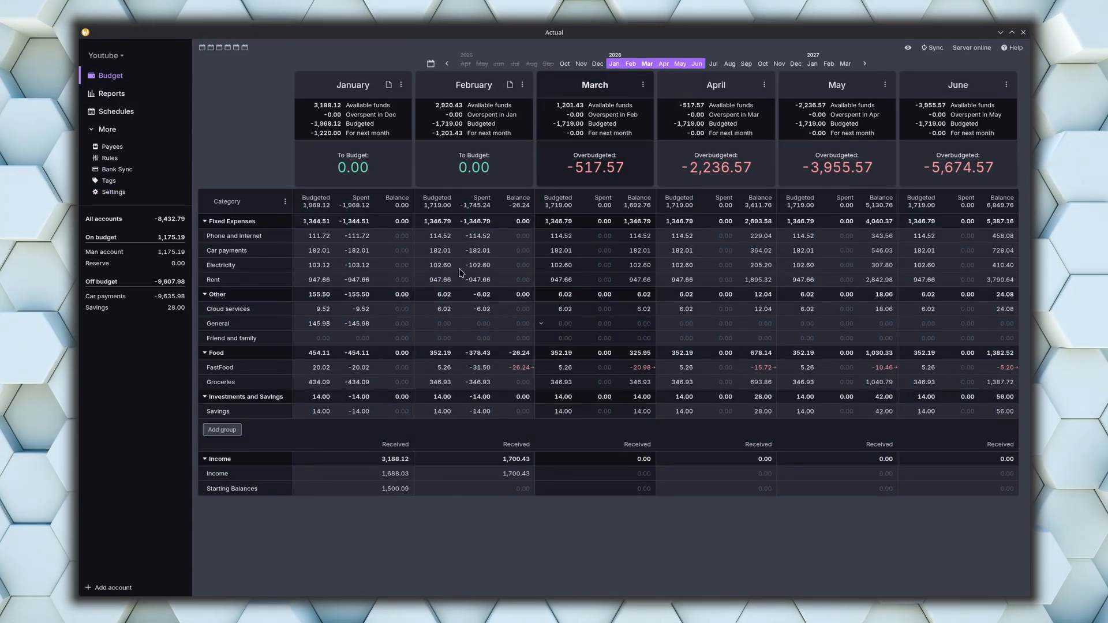